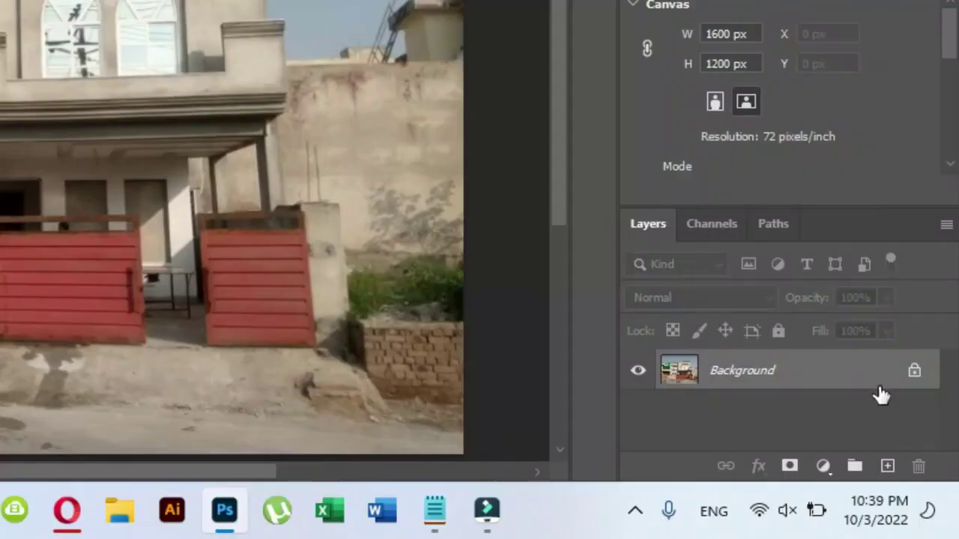
Duplicate the Background layer into a new Background copy layer.
drag(873, 379, 887, 466)
Convert Background copy to a Smart Object and hide the original Background layer.
right_click(809, 360)
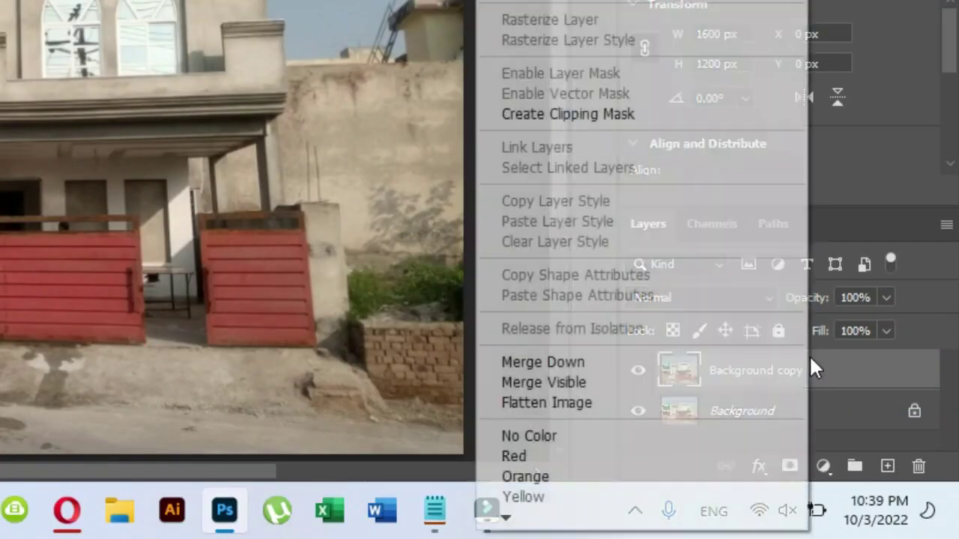
click(530, 2)
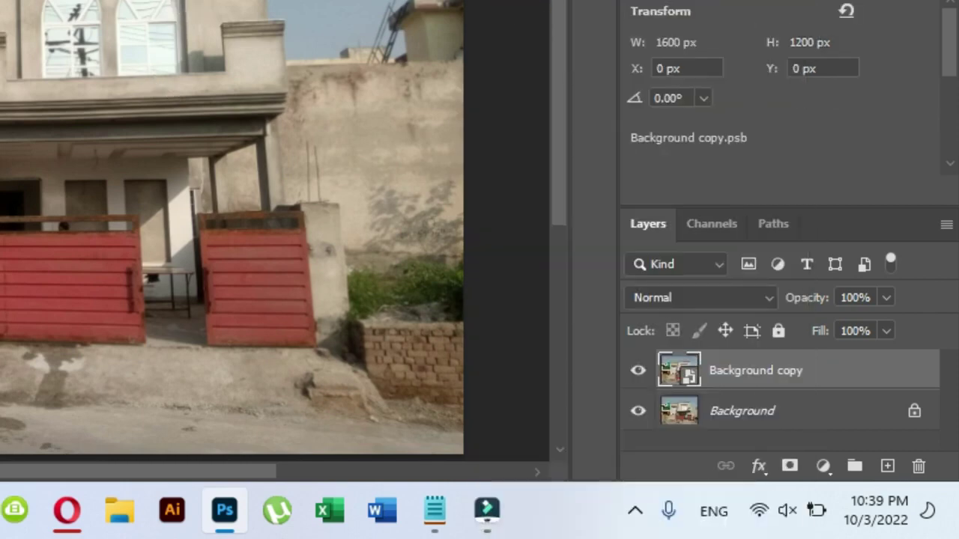
click(637, 411)
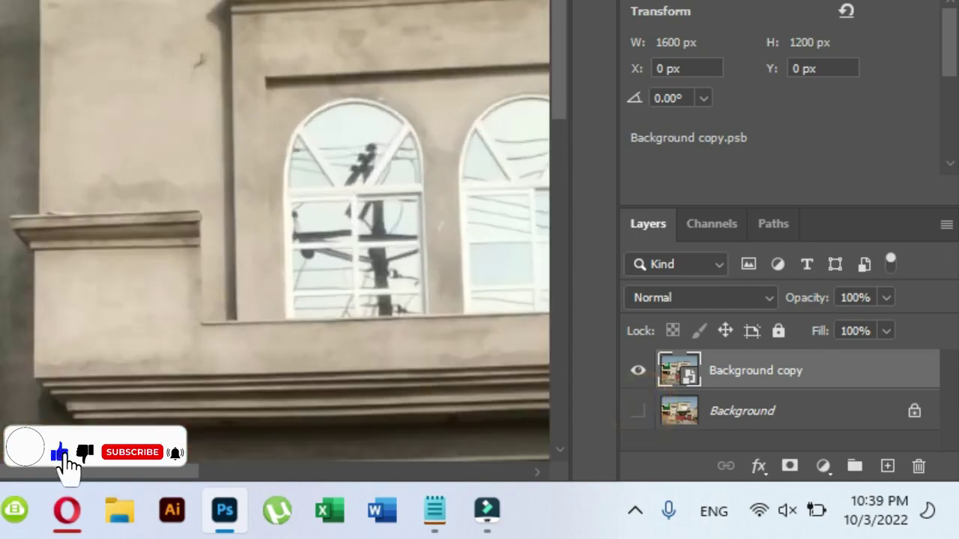
key(ctrl+minus)
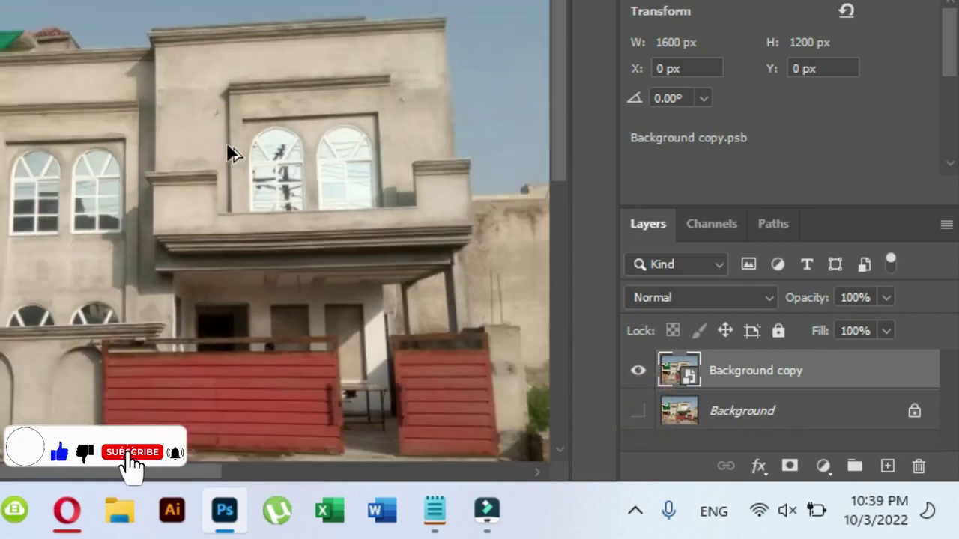
drag(288, 196, 131, 100)
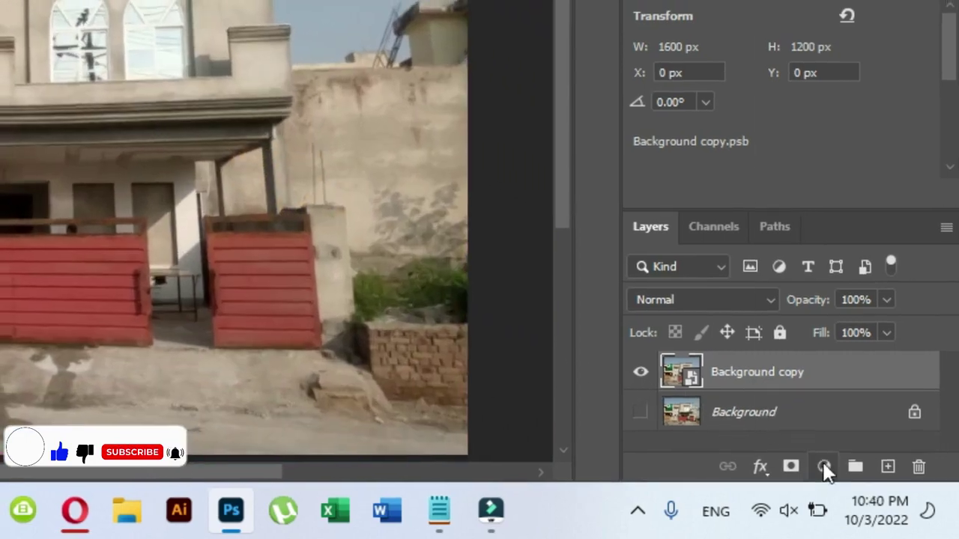
Add two white Solid Color fill layers, Color Fill 1 and Color Fill 2.
click(822, 466)
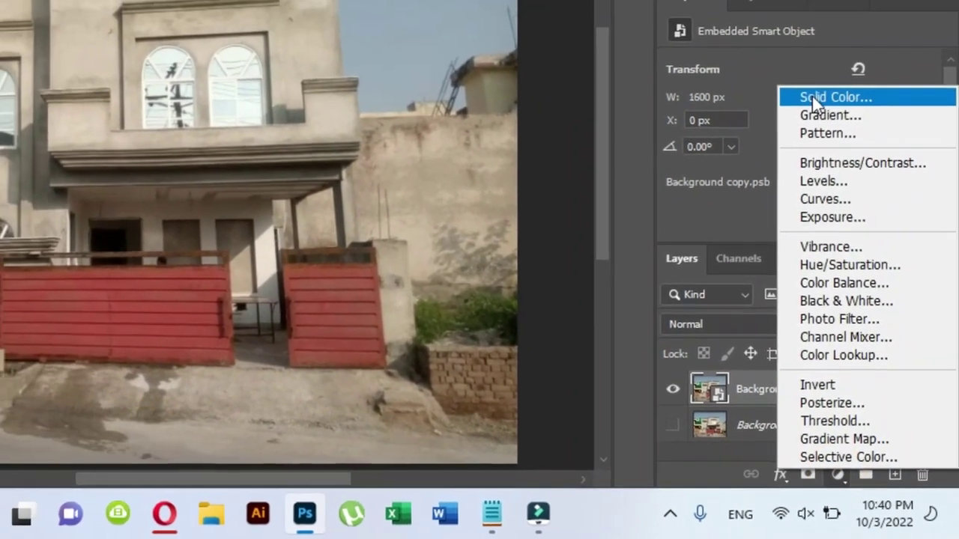
click(800, 79)
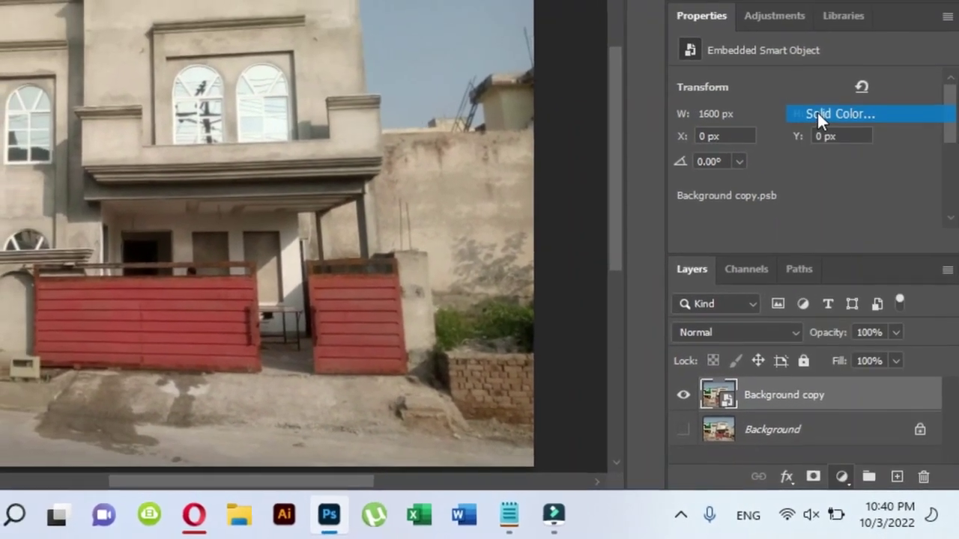
click(296, 51)
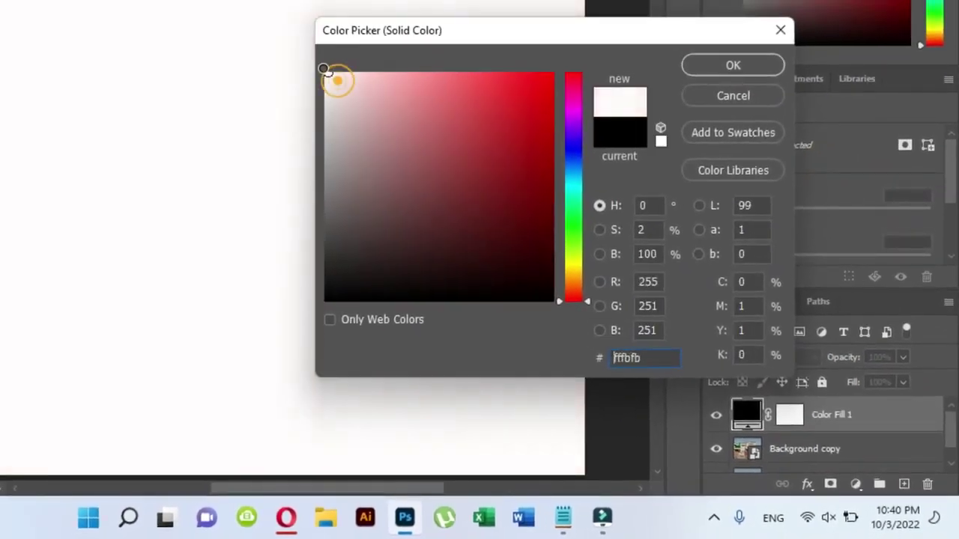
click(704, 70)
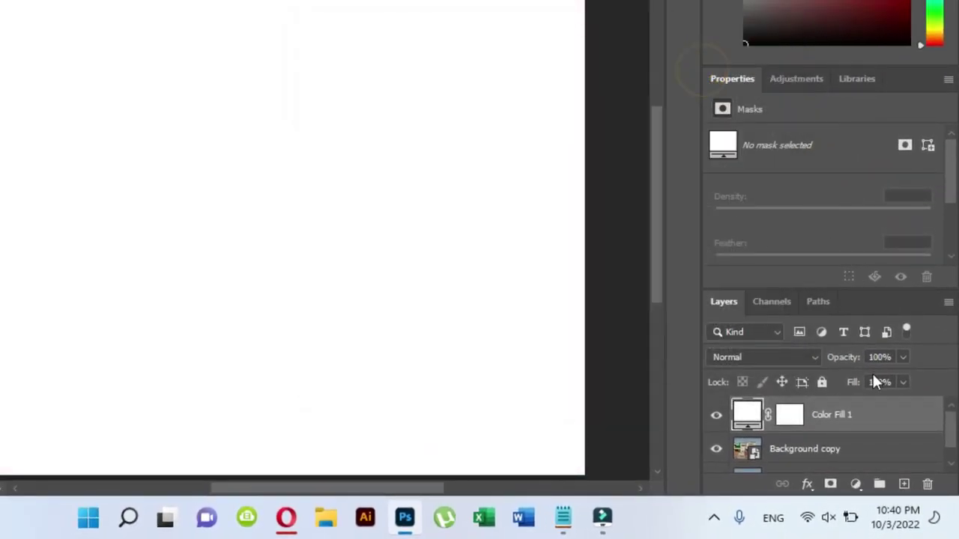
click(857, 484)
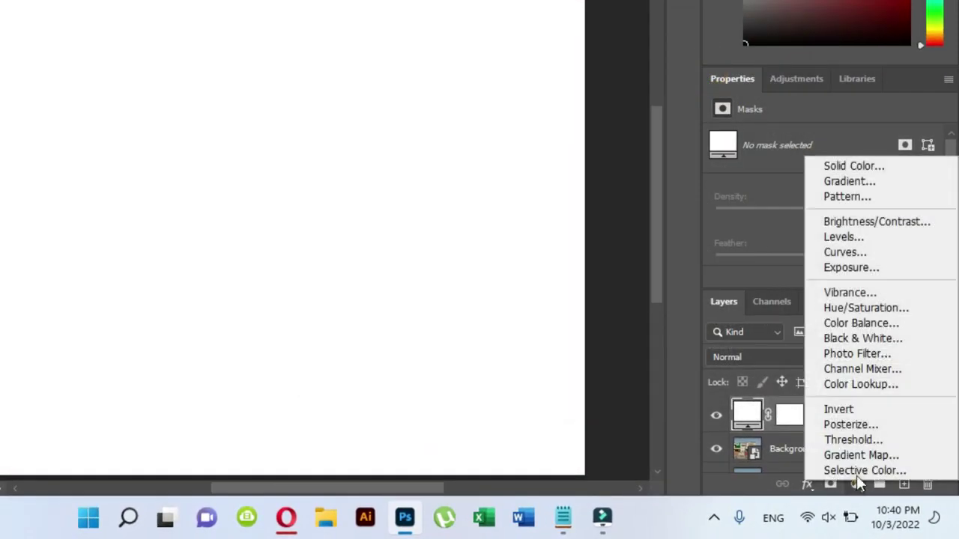
click(863, 165)
drag(490, 98, 679, 56)
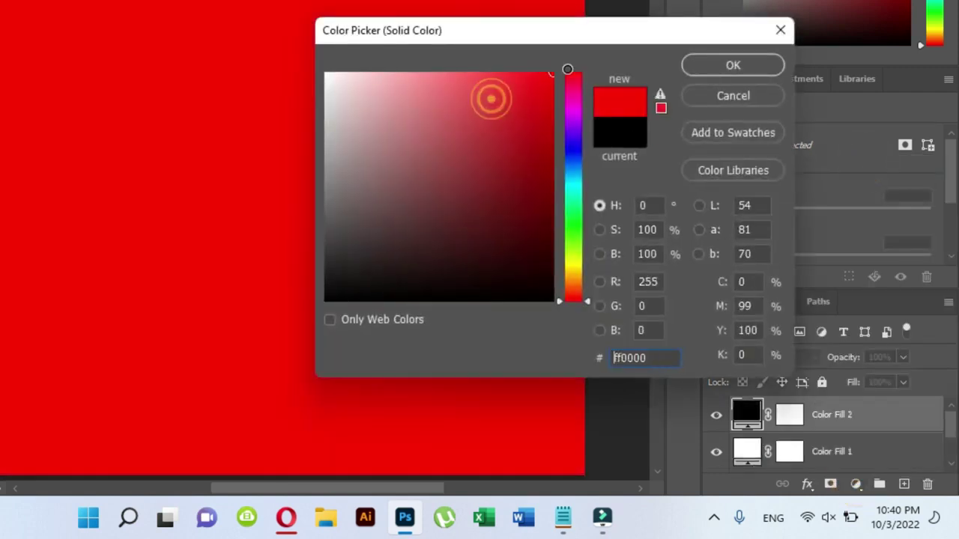
drag(544, 78, 324, 72)
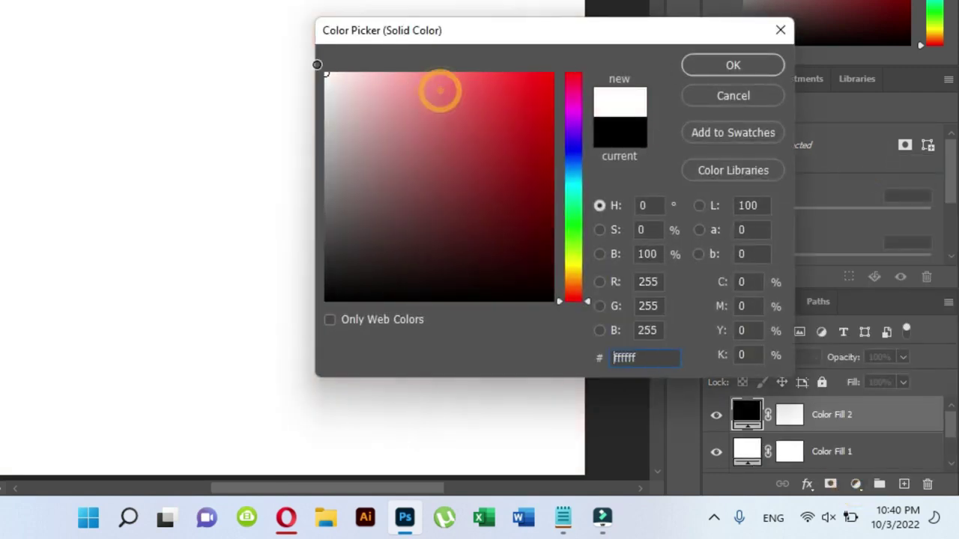
click(738, 62)
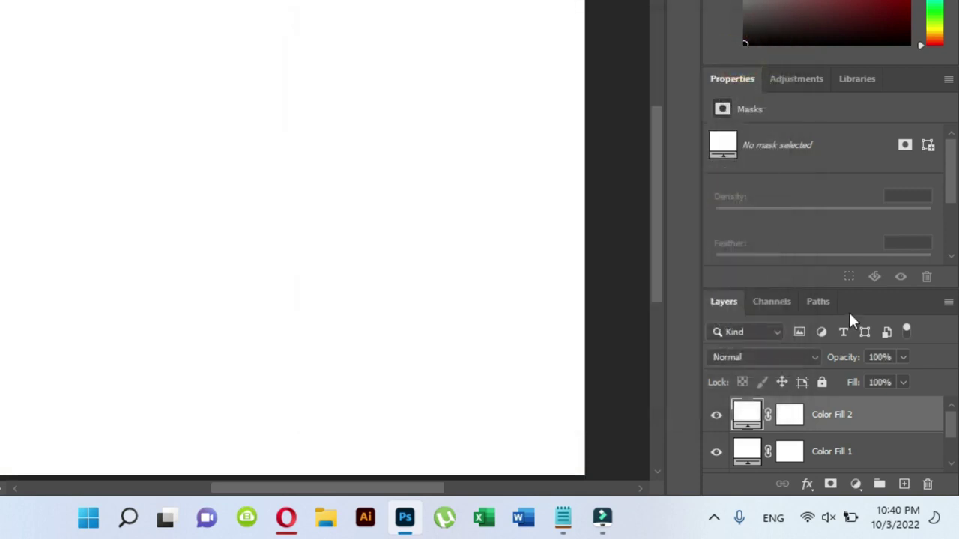
Add two red Solid Color fill layers, the topmost set to pure red ff0000.
click(856, 485)
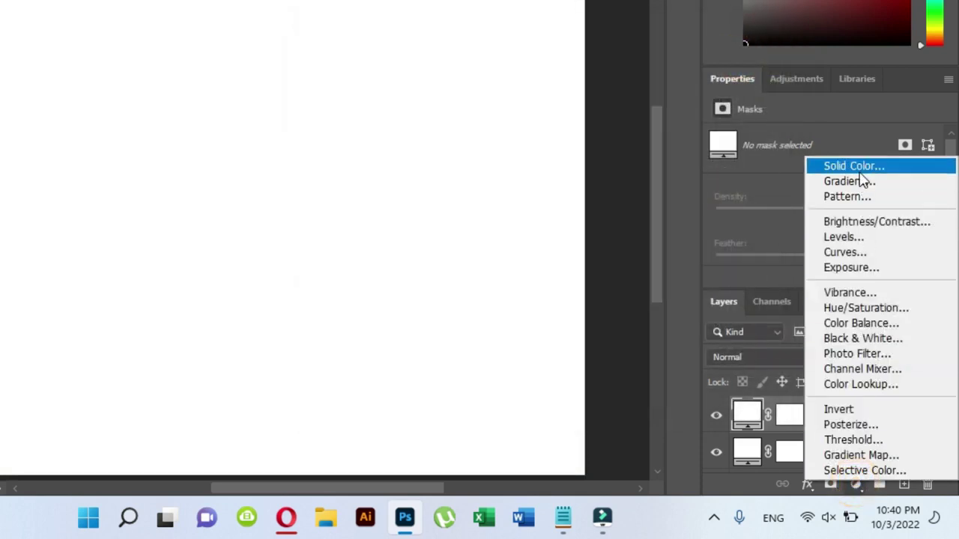
click(859, 170)
drag(442, 86, 523, 78)
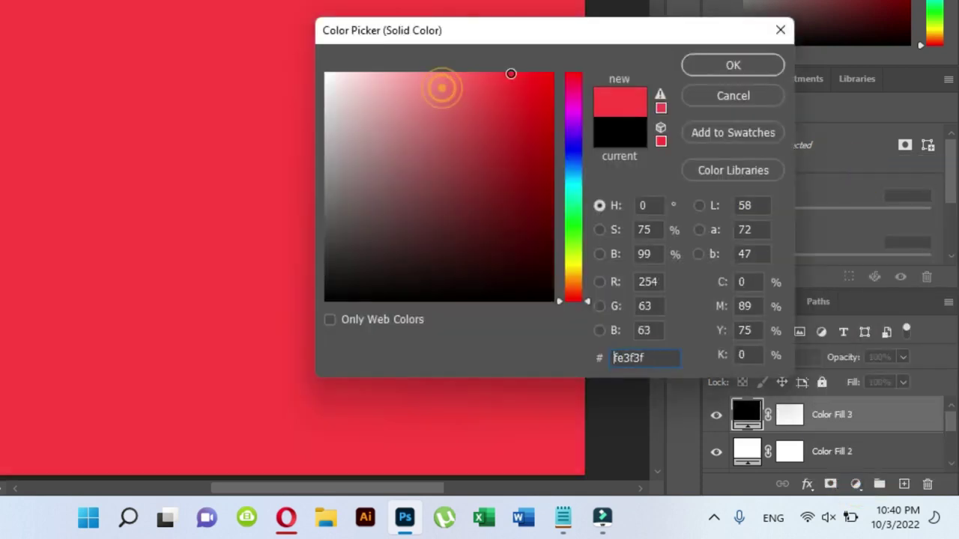
click(699, 63)
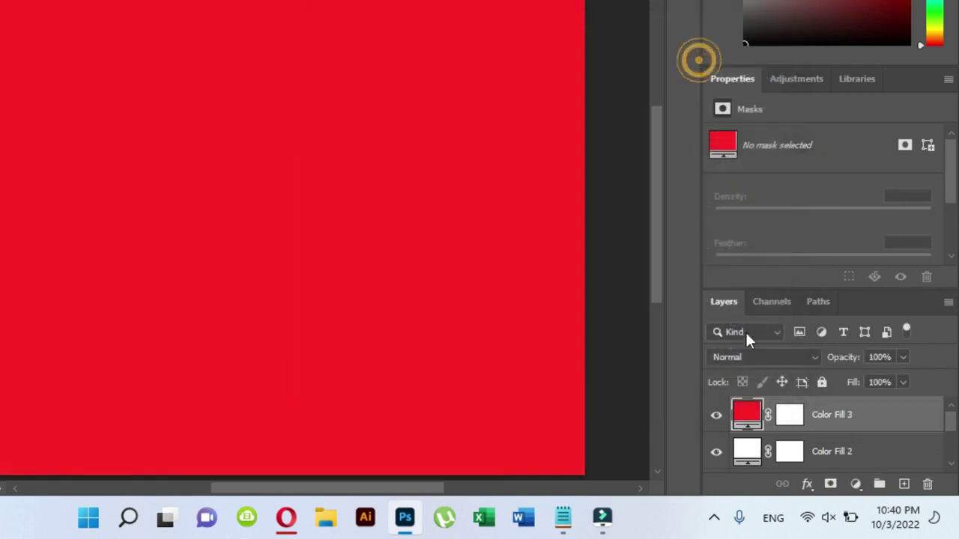
click(856, 484)
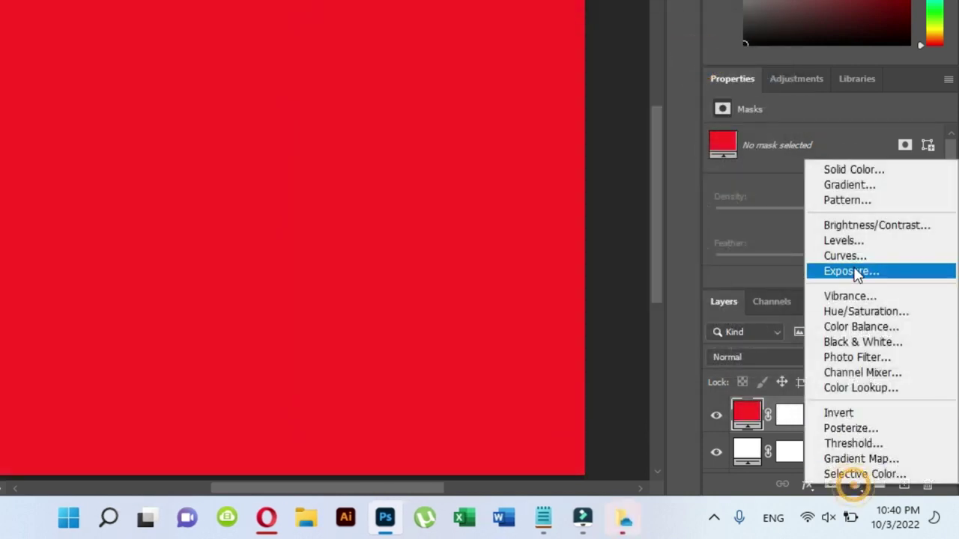
click(851, 169)
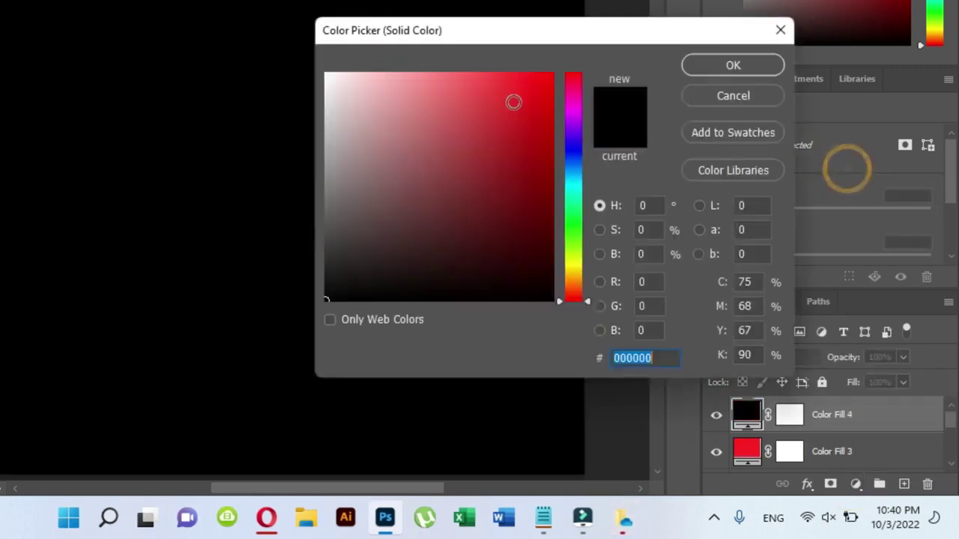
text(ff0000)
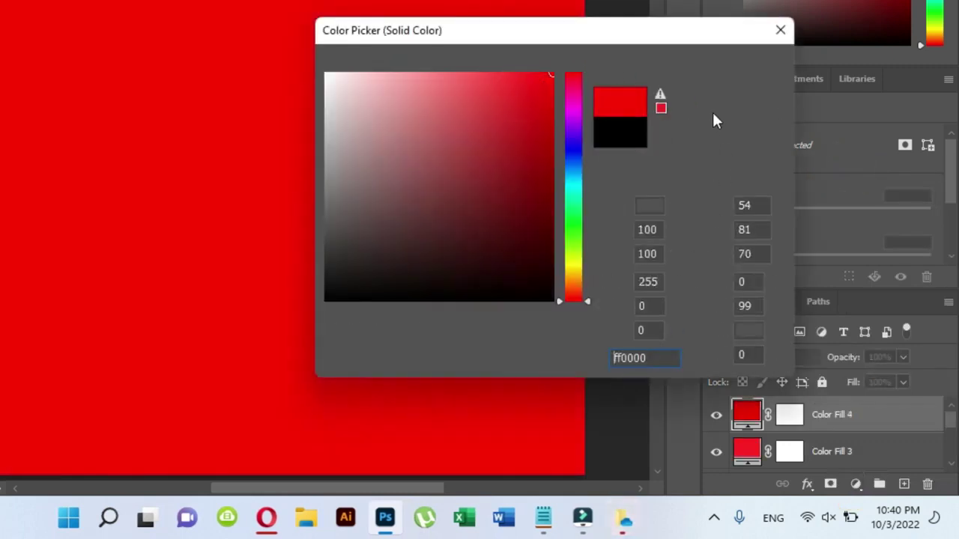
click(711, 111)
click(628, 59)
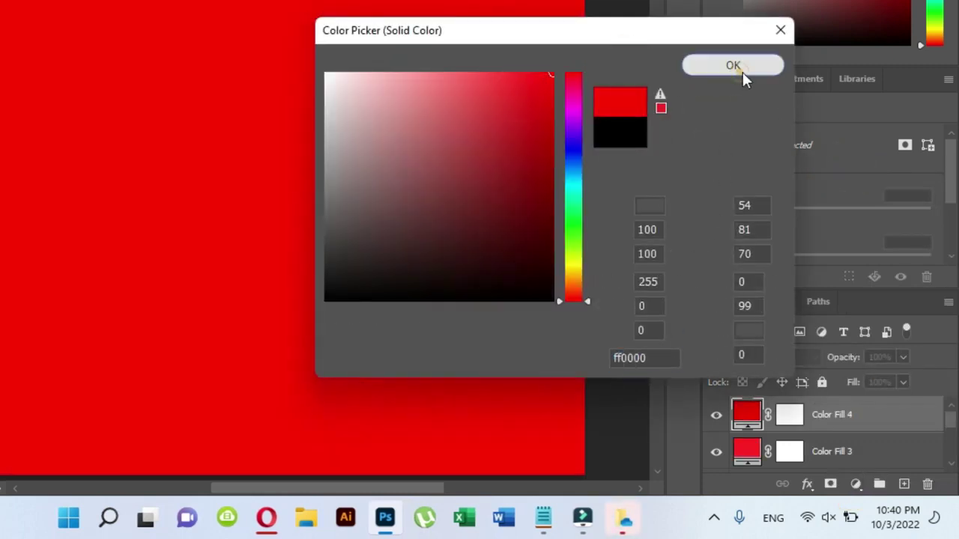
click(743, 72)
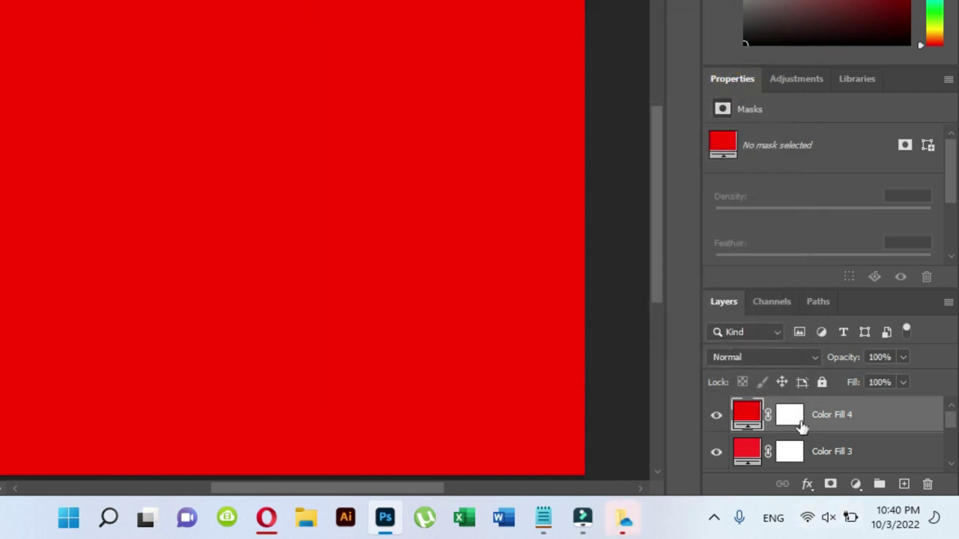
scroll(800, 426, down, 3)
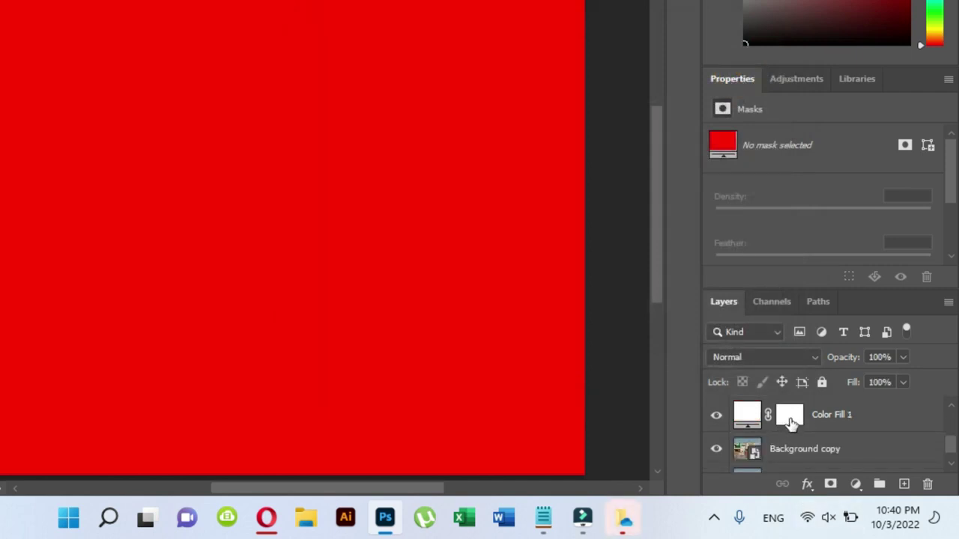
Invert the layer masks of all four color fill layers to black.
click(791, 421)
key(ctrl+i)
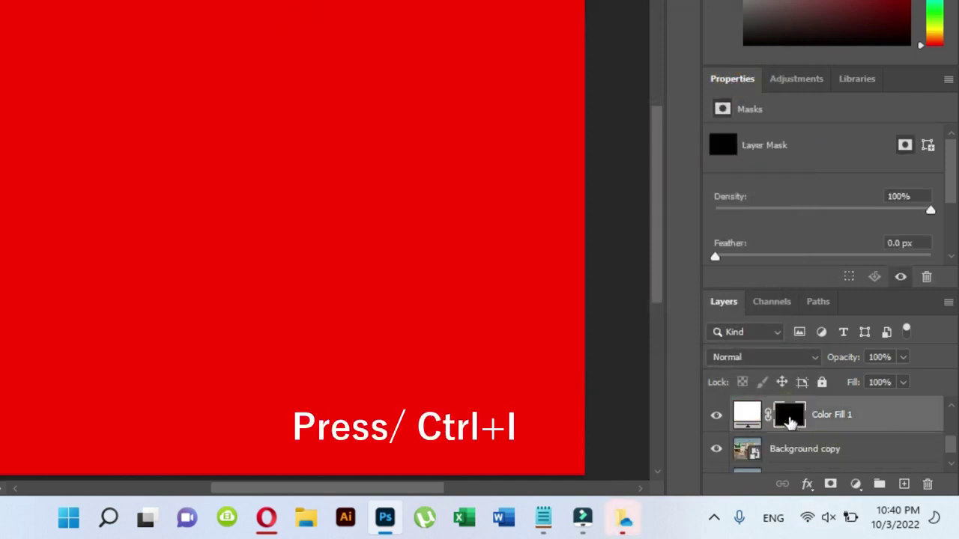
scroll(790, 442, up, 2)
click(791, 452)
key(ctrl+i)
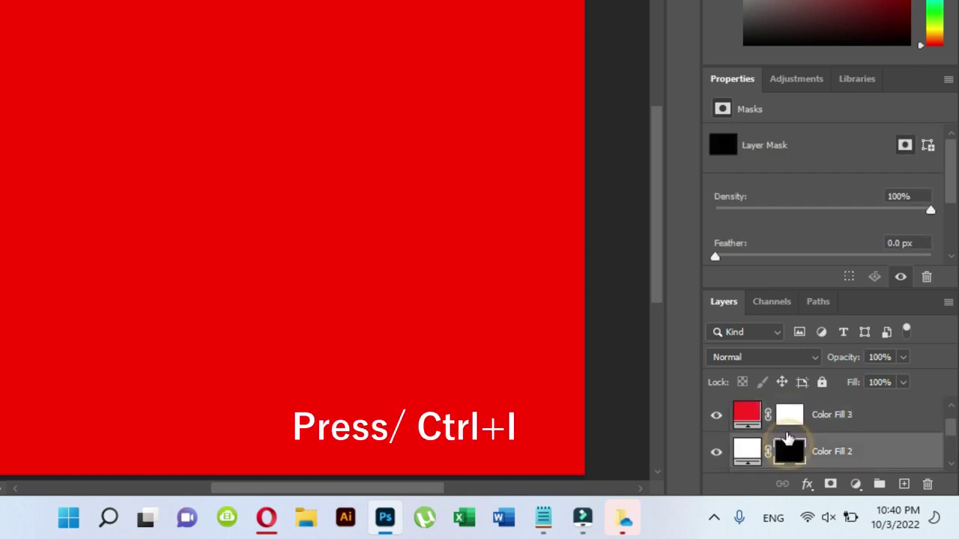
click(790, 415)
key(ctrl+i)
scroll(791, 416, up, 1)
click(791, 416)
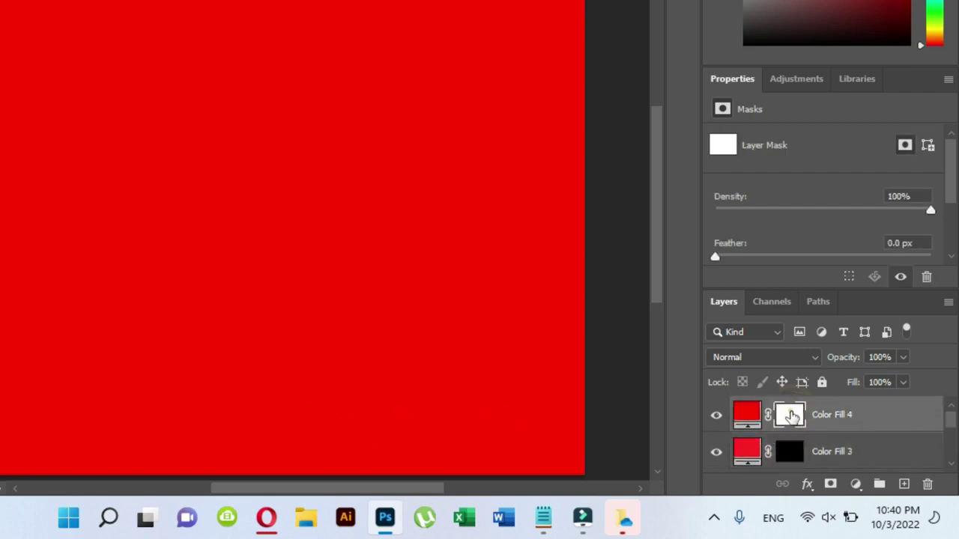
key(ctrl+i)
scroll(791, 418, down, 1)
scroll(792, 420, down, 2)
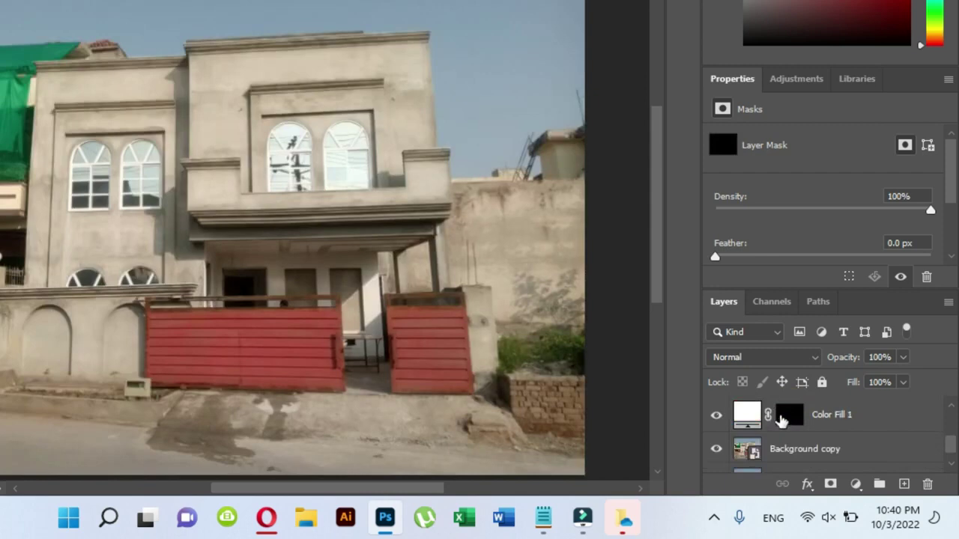
Rename Color Fill 1 to Borders and Color Fill 2 to Borders Shade.
double_click(833, 416)
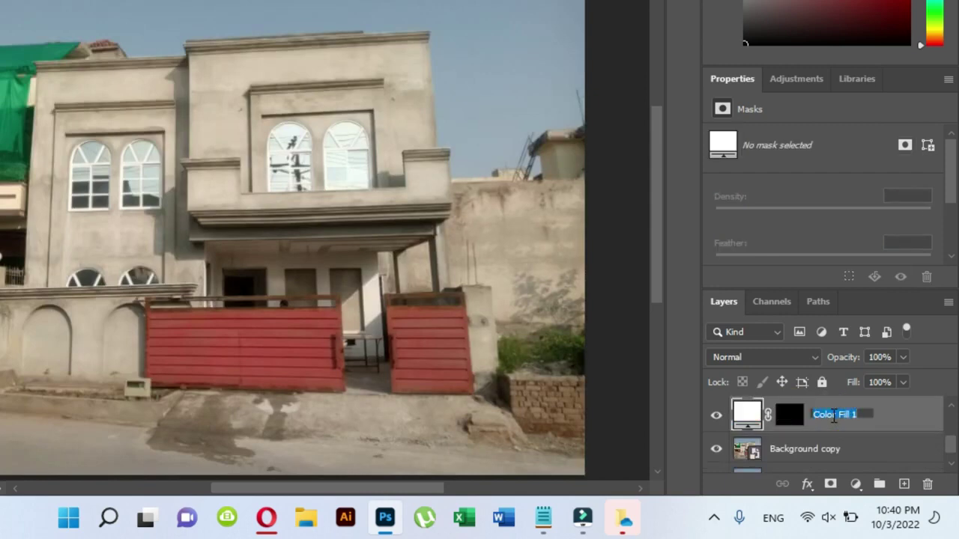
text(Borders)
key(Return)
scroll(824, 421, up, 1)
click(790, 418)
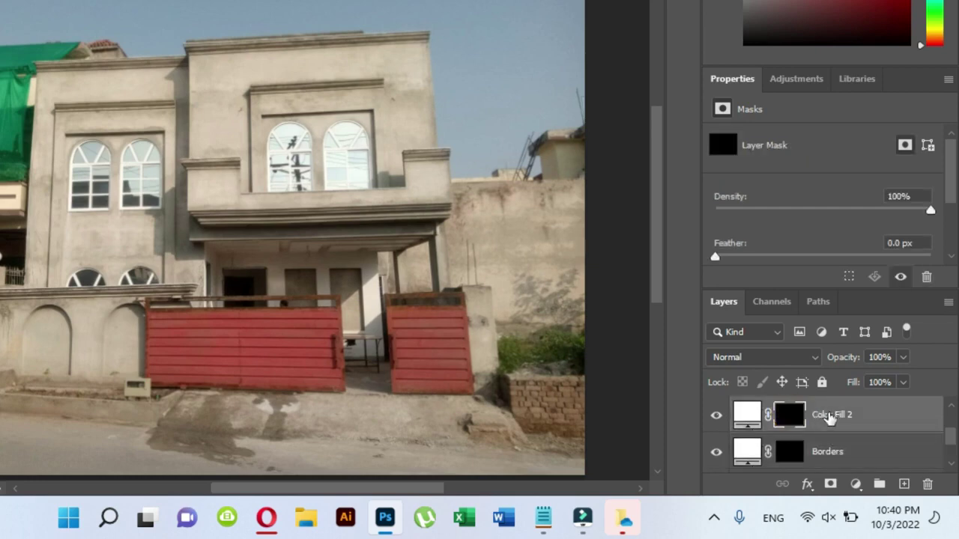
double_click(830, 413)
text(Borders Shade)
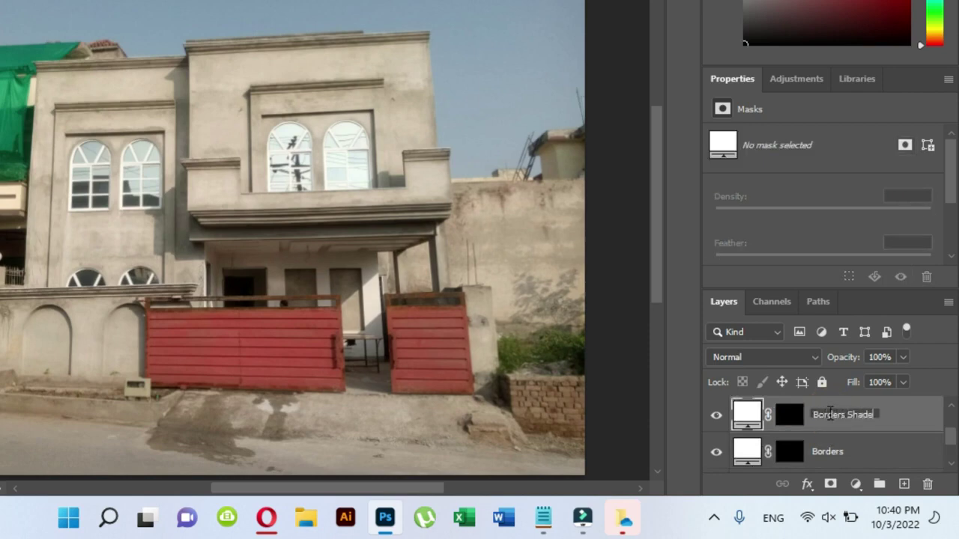
key(Return)
Rename Color Fill 3 to Front and Color Fill 4 to Front Shade.
scroll(830, 419, up, 1)
double_click(827, 420)
text(Front)
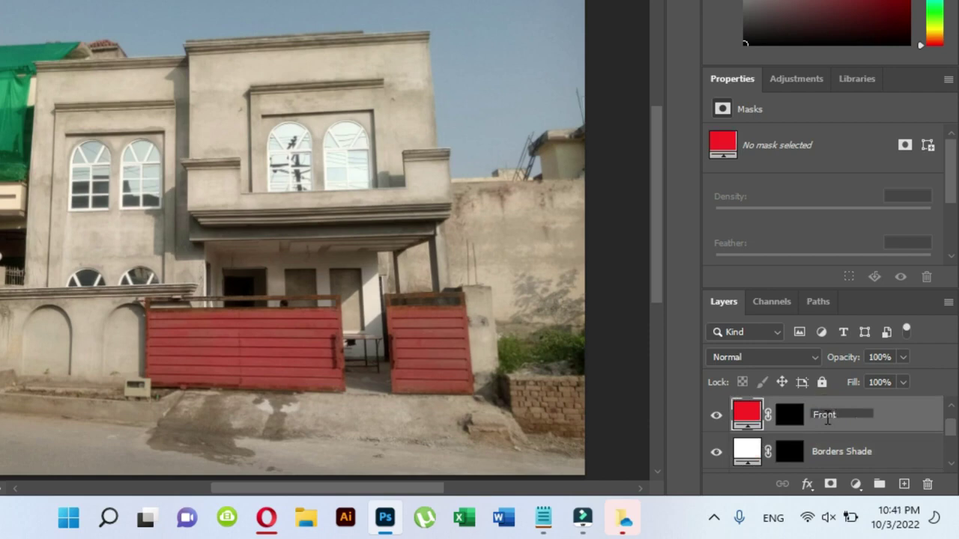
key(Return)
scroll(828, 421, up, 1)
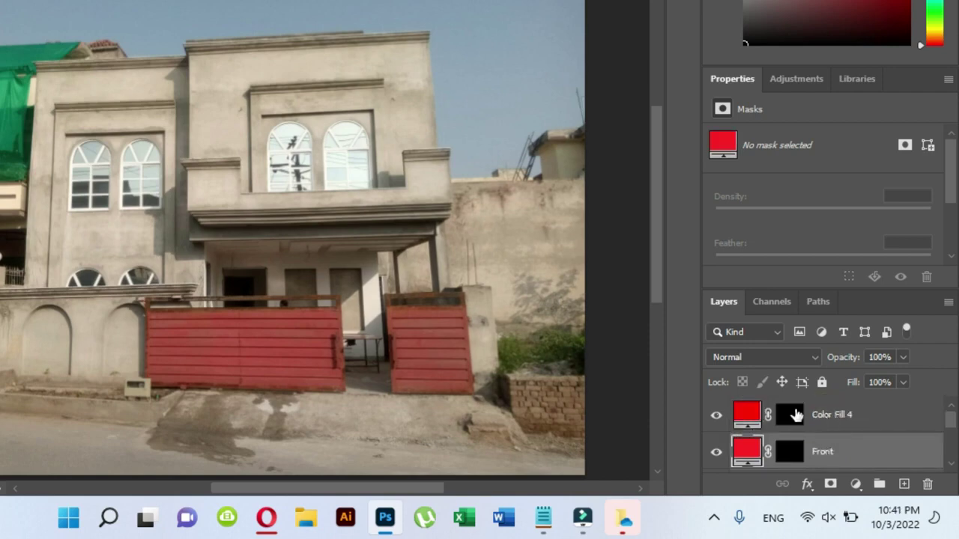
double_click(833, 416)
text(Front Shade)
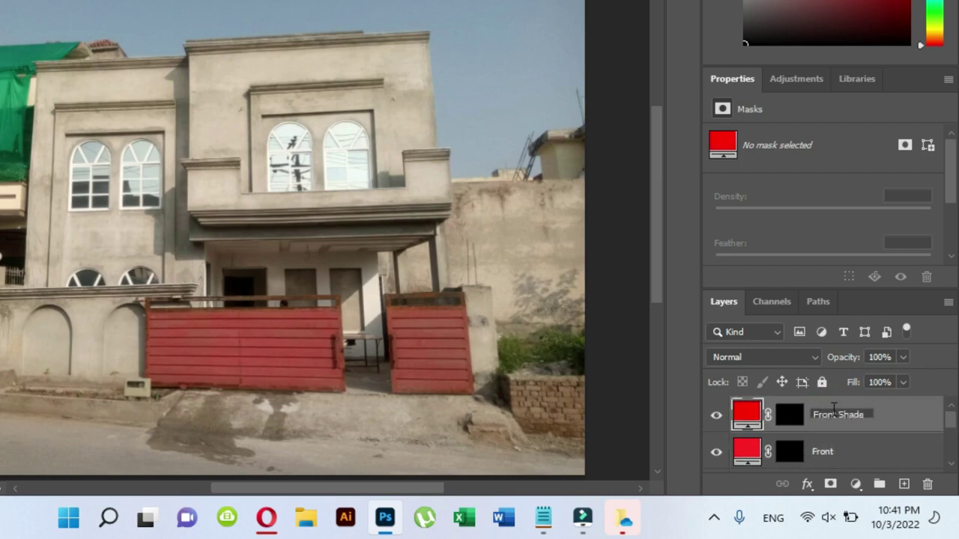
key(Return)
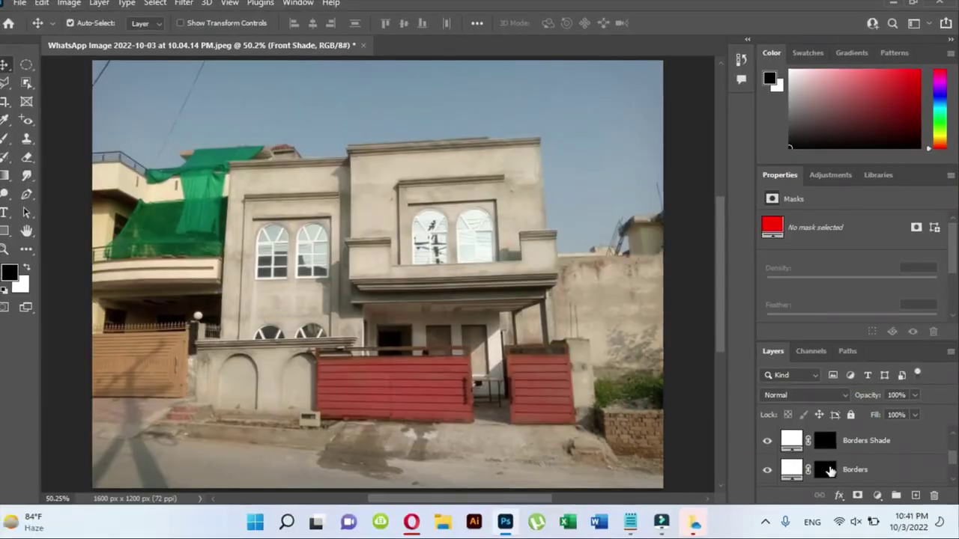
Target the Borders mask and lasso the left section's top cornice band.
click(825, 469)
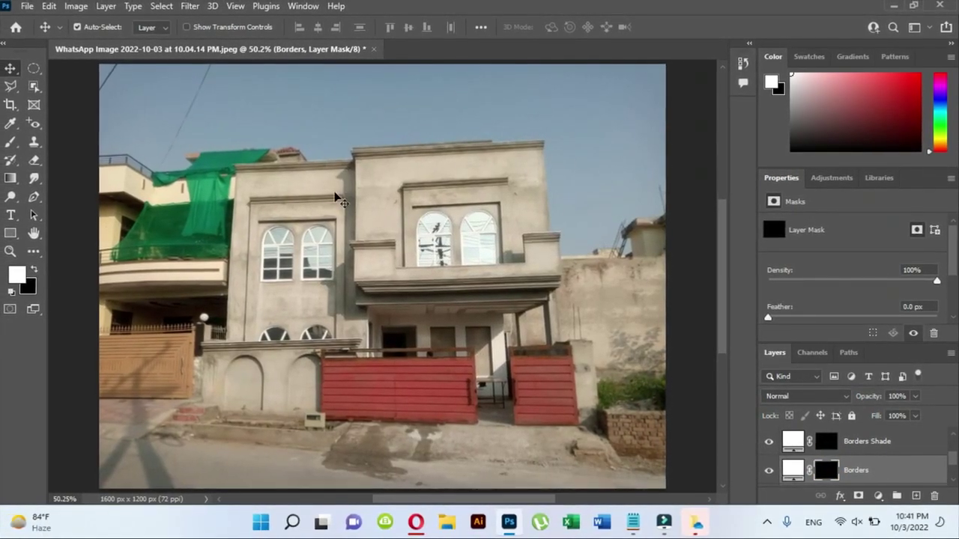
scroll(289, 187, up, 1)
scroll(295, 189, up, 2)
scroll(295, 188, up, 1)
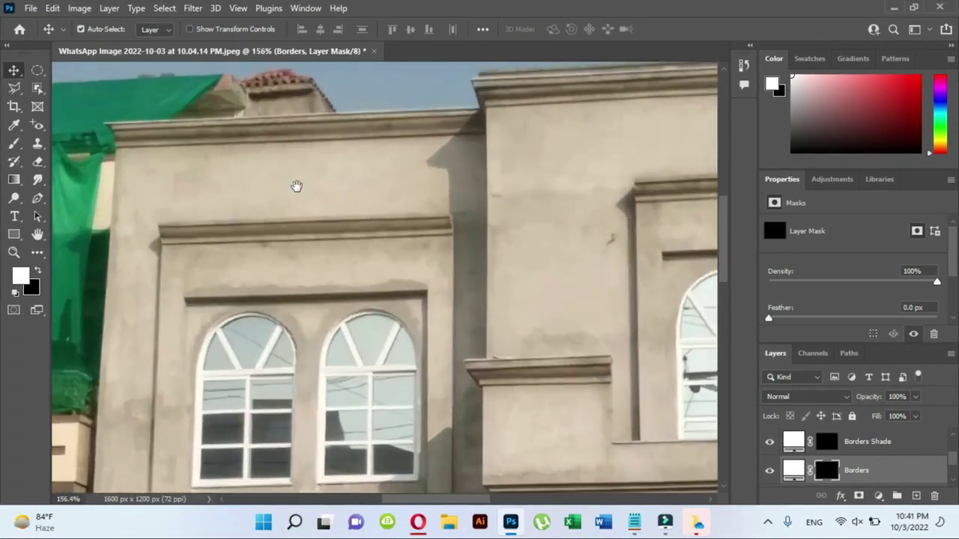
scroll(300, 199, up, 1)
click(14, 87)
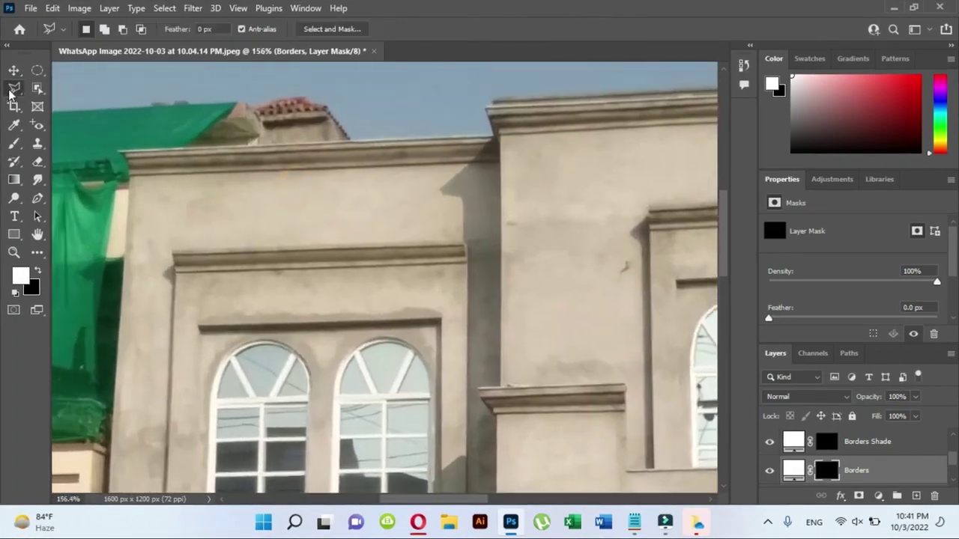
scroll(126, 141, up, 1)
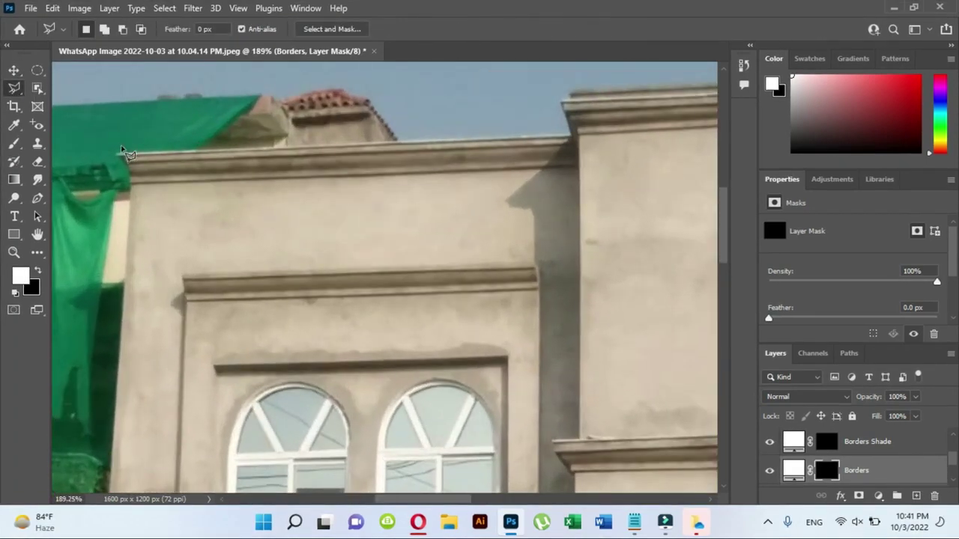
click(118, 156)
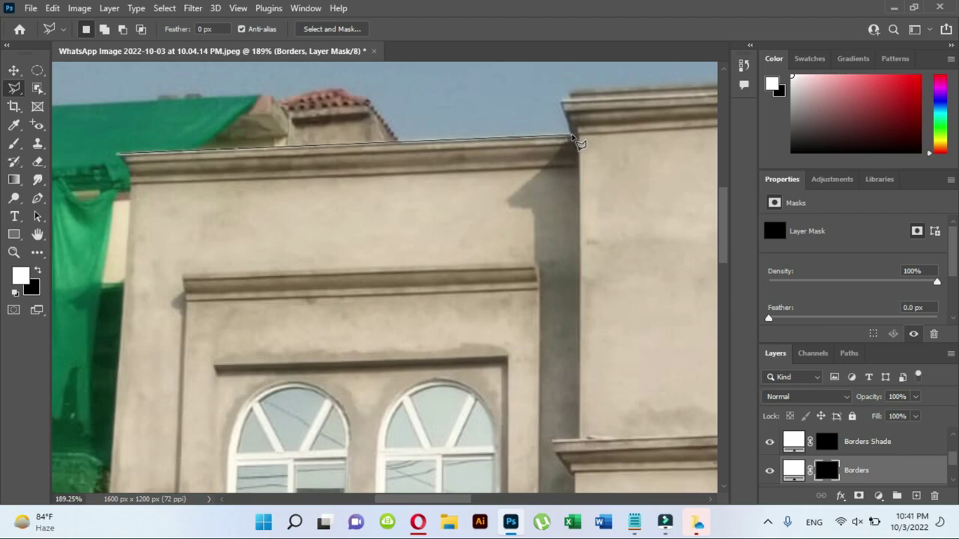
click(117, 154)
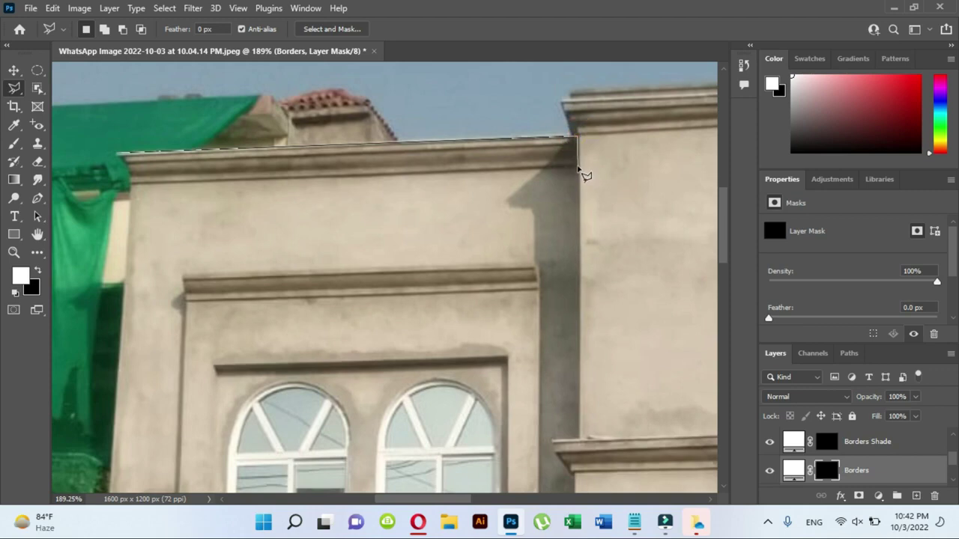
click(575, 165)
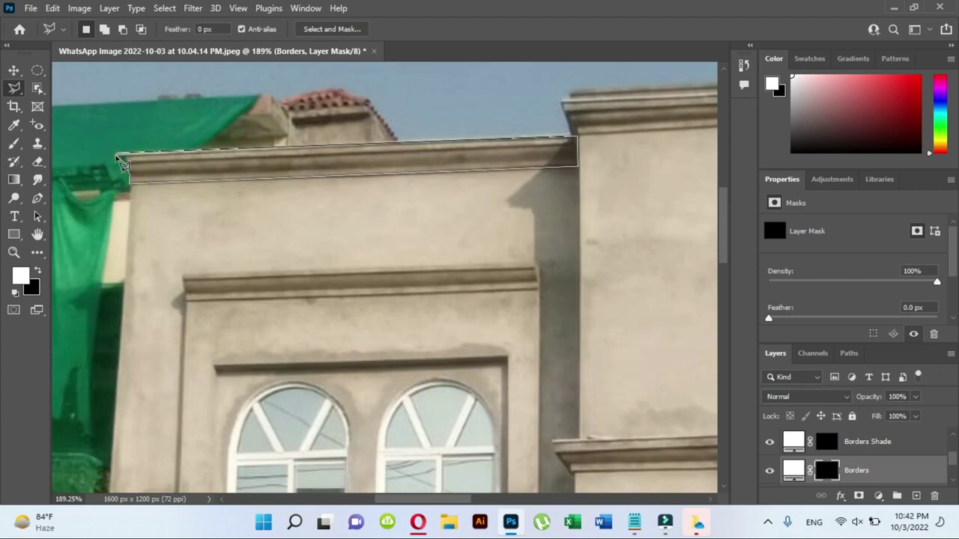
double_click(117, 157)
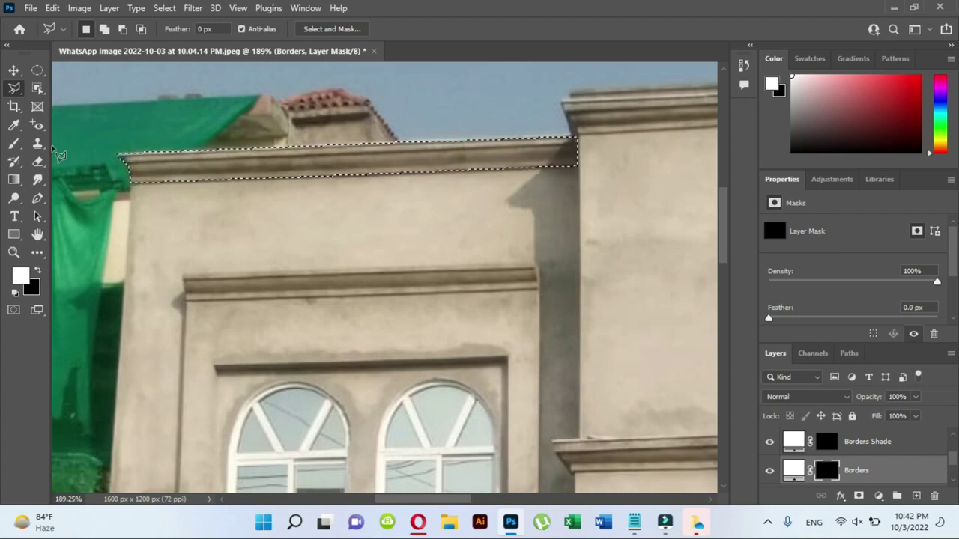
Paint the cornice selection white on the Borders Shade mask, undoing the stroke on Borders.
click(14, 144)
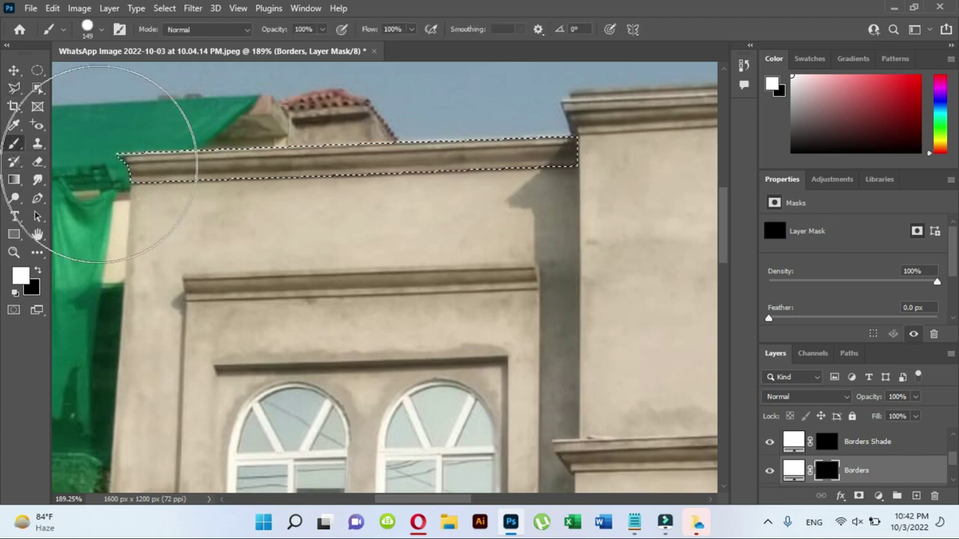
drag(166, 173, 552, 167)
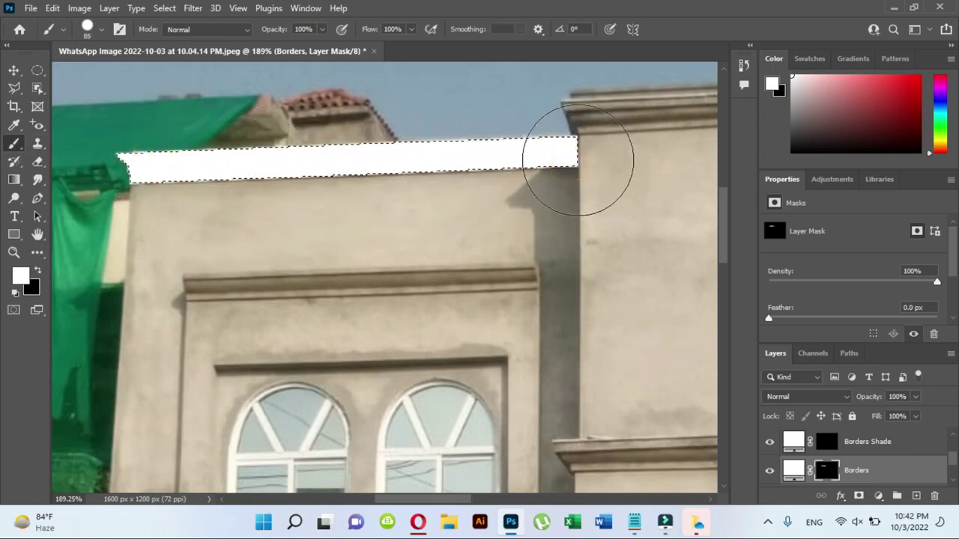
click(915, 396)
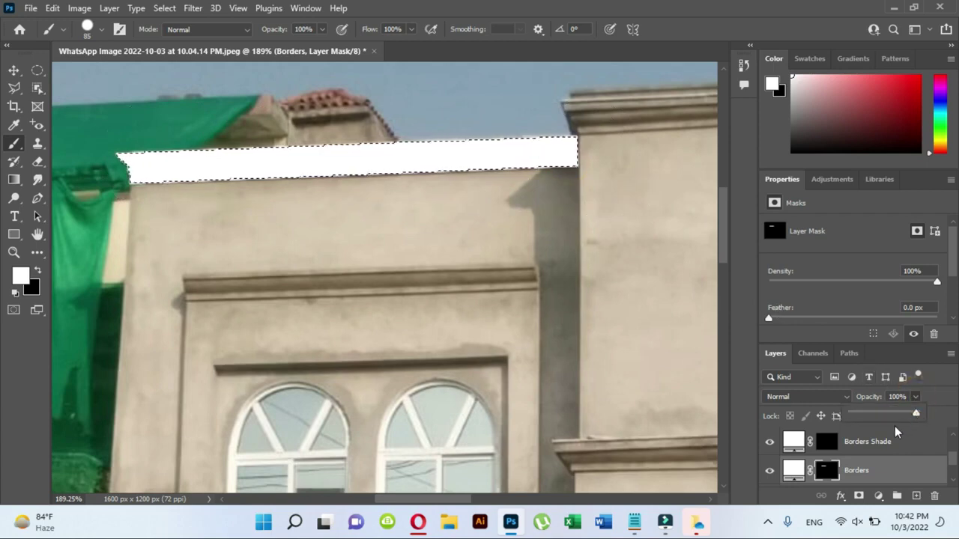
click(916, 397)
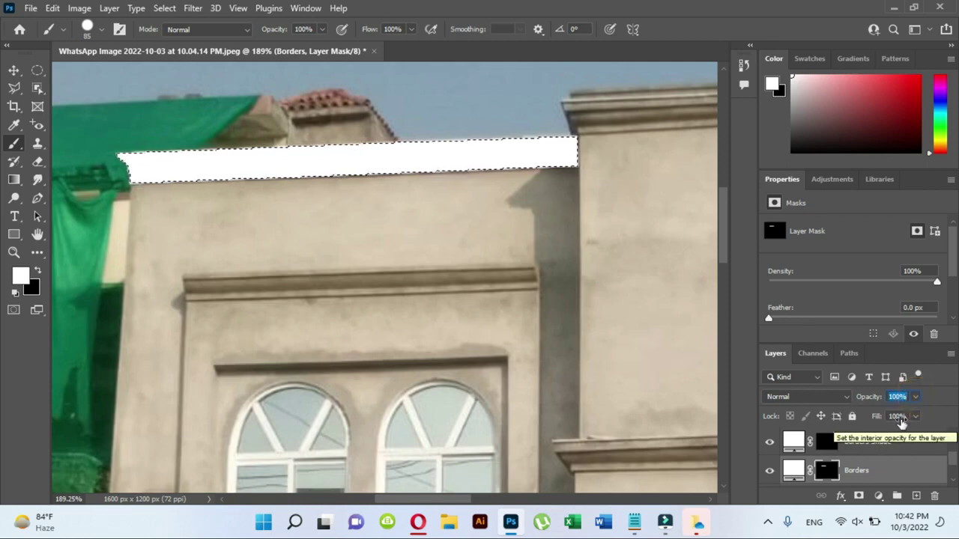
key(ctrl+z)
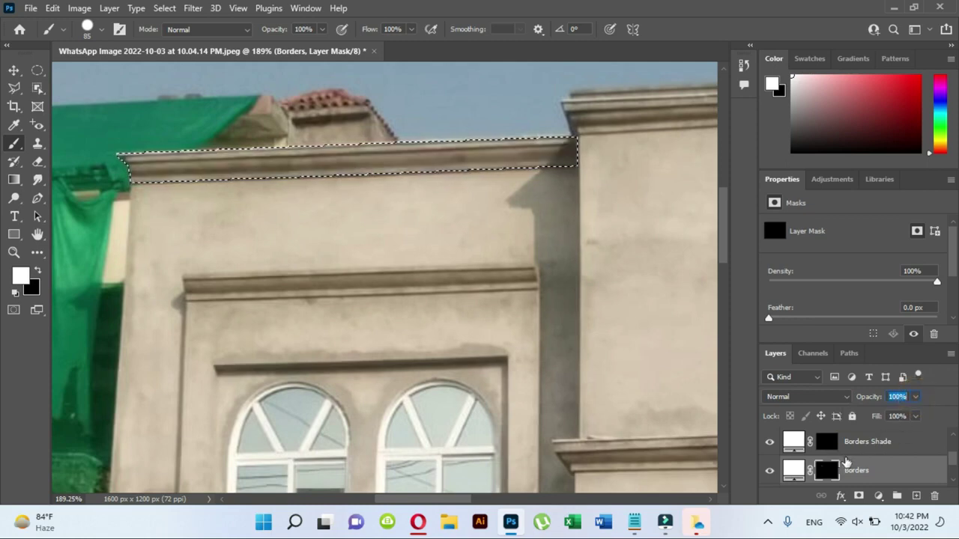
click(829, 446)
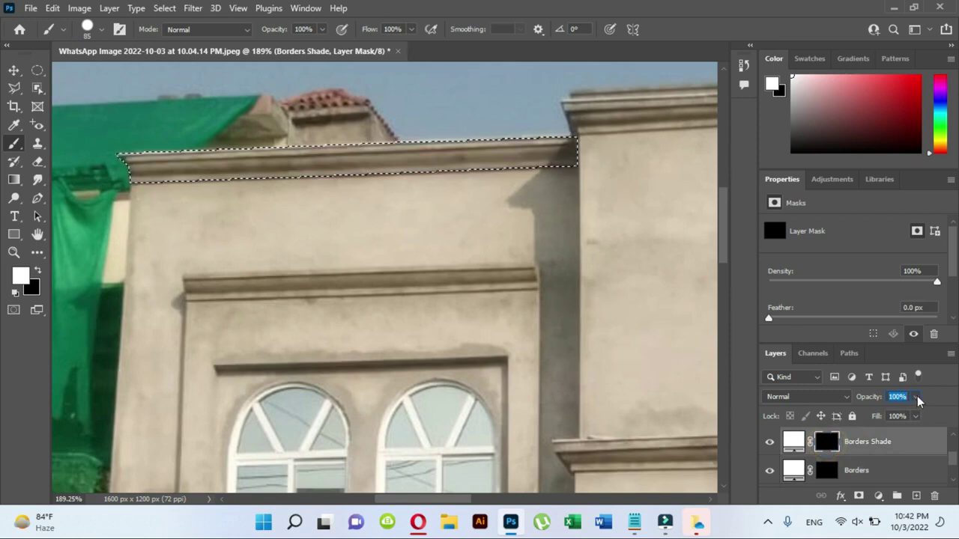
drag(124, 166, 569, 158)
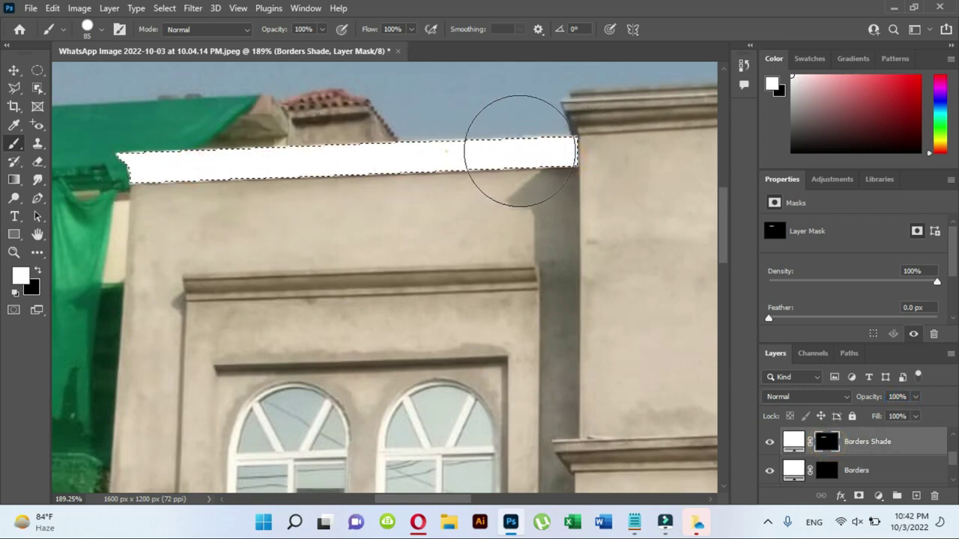
Touch up the cornice's right end and set Borders Shade opacity to 77%.
click(544, 152)
click(914, 396)
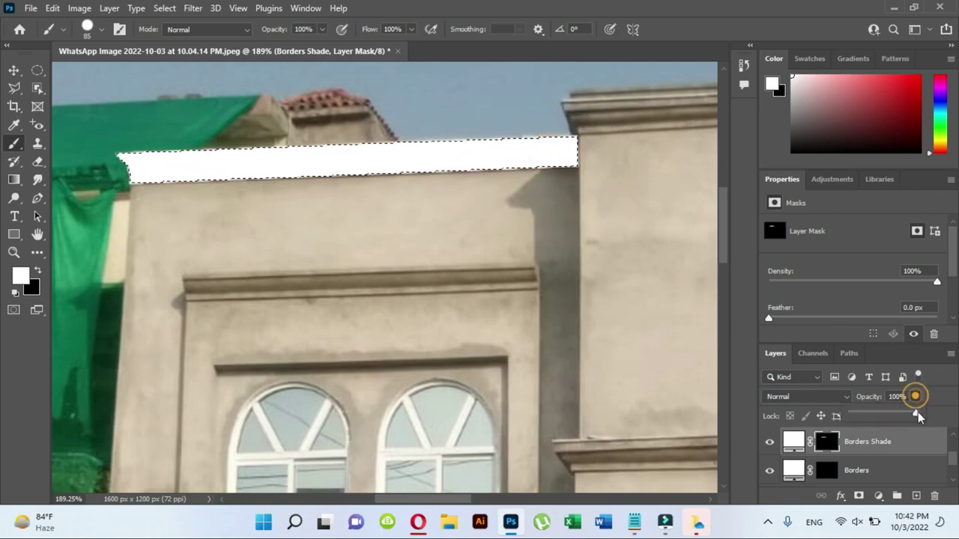
drag(920, 415, 902, 418)
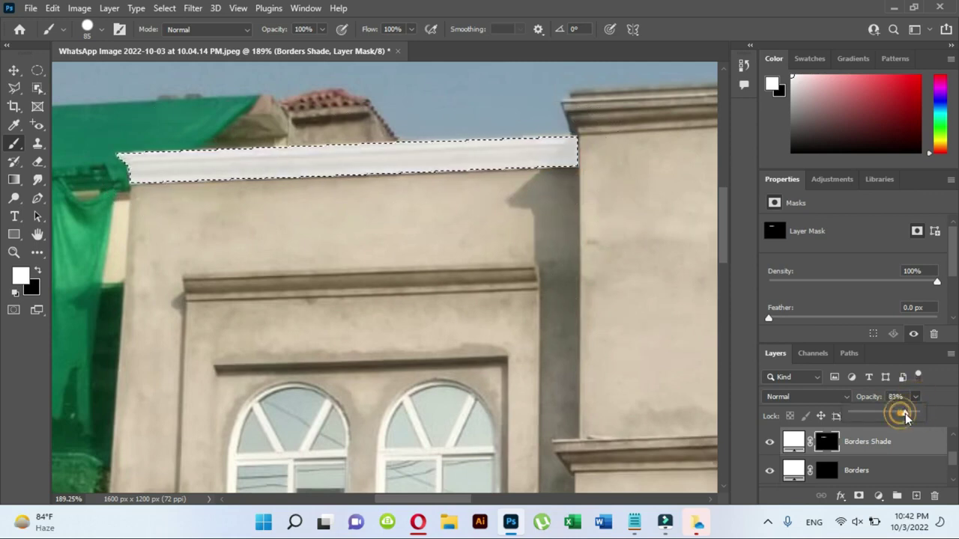
drag(902, 417, 905, 413)
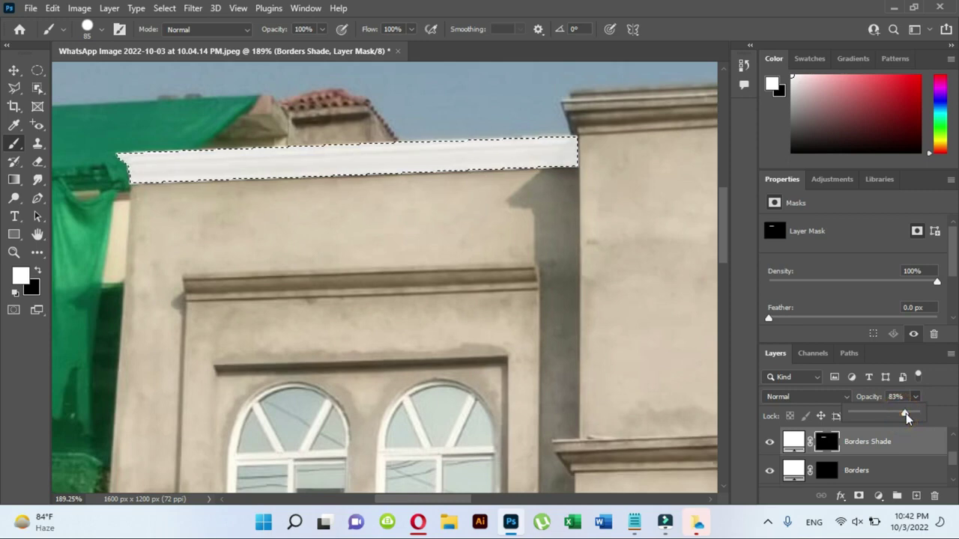
click(14, 72)
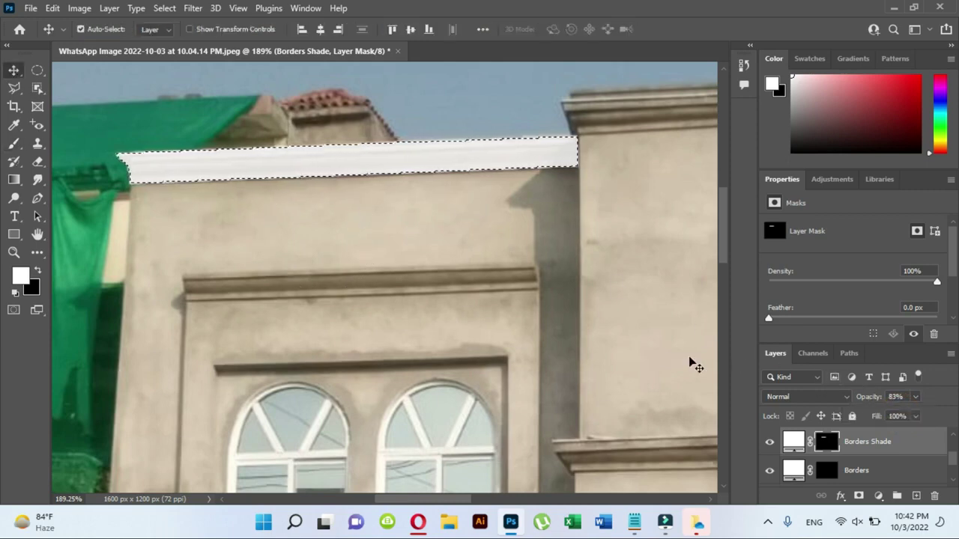
key(ctrl+0)
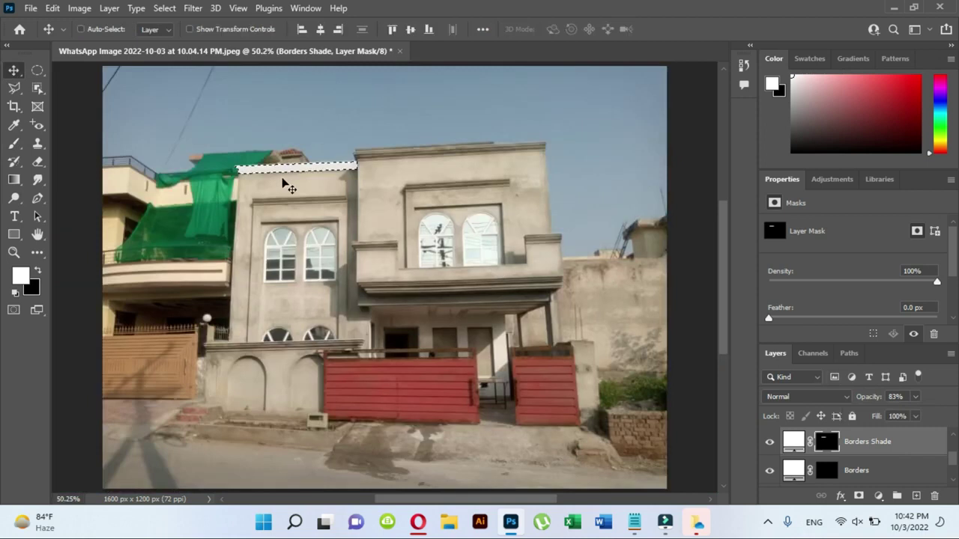
drag(283, 184, 286, 187)
key(ctrl)
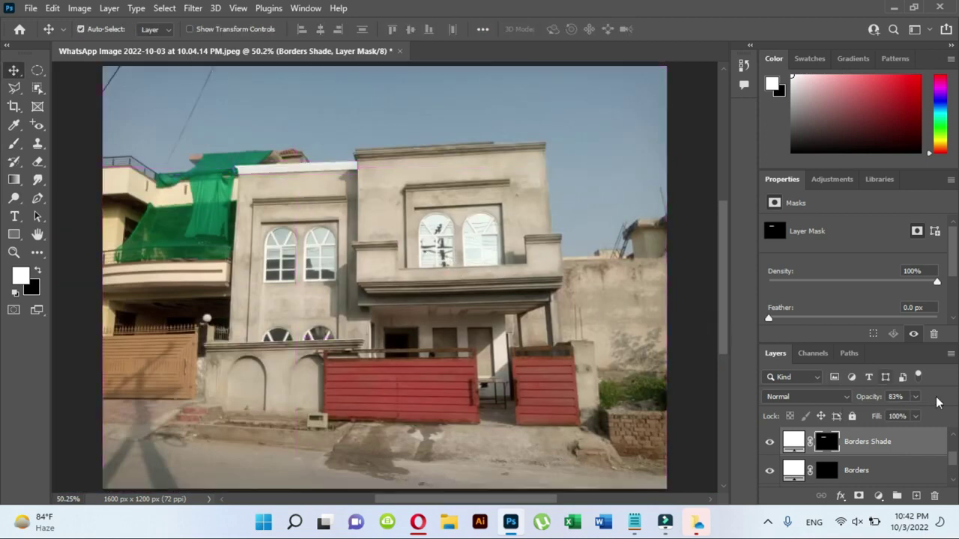
drag(916, 413, 912, 416)
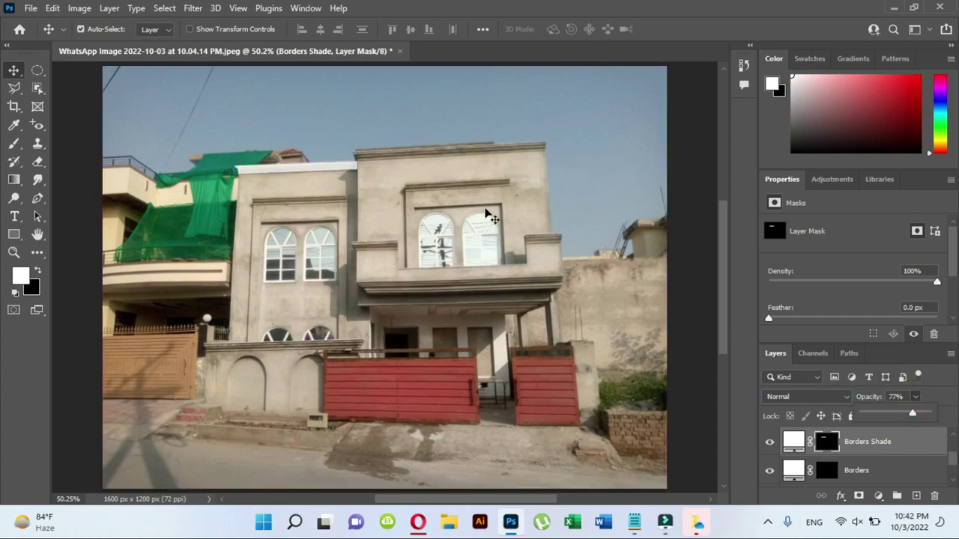
scroll(399, 156, up, 2)
scroll(397, 150, up, 2)
Trace a first Polygonal Lasso selection along the roof ledge, then discard it.
scroll(397, 149, up, 1)
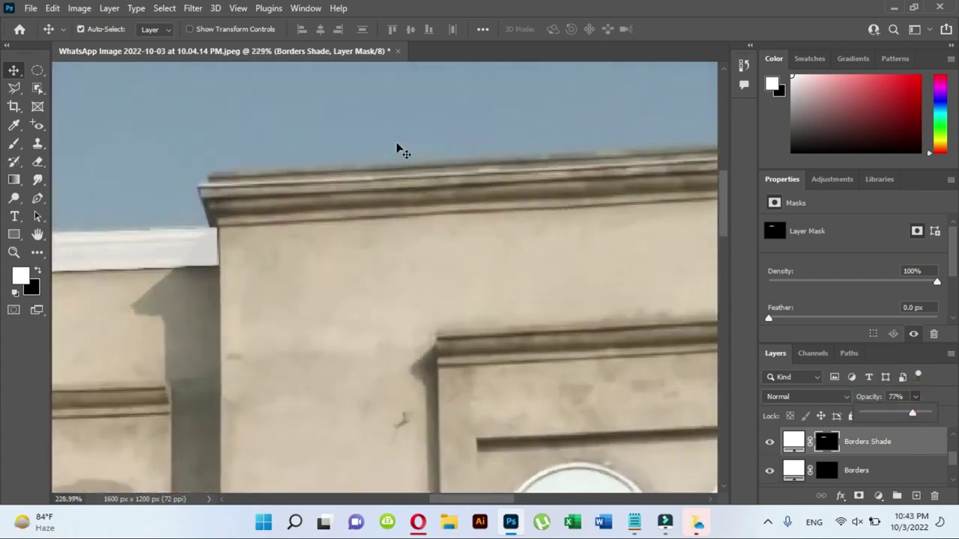
scroll(355, 167, down, 1)
scroll(254, 176, down, 1)
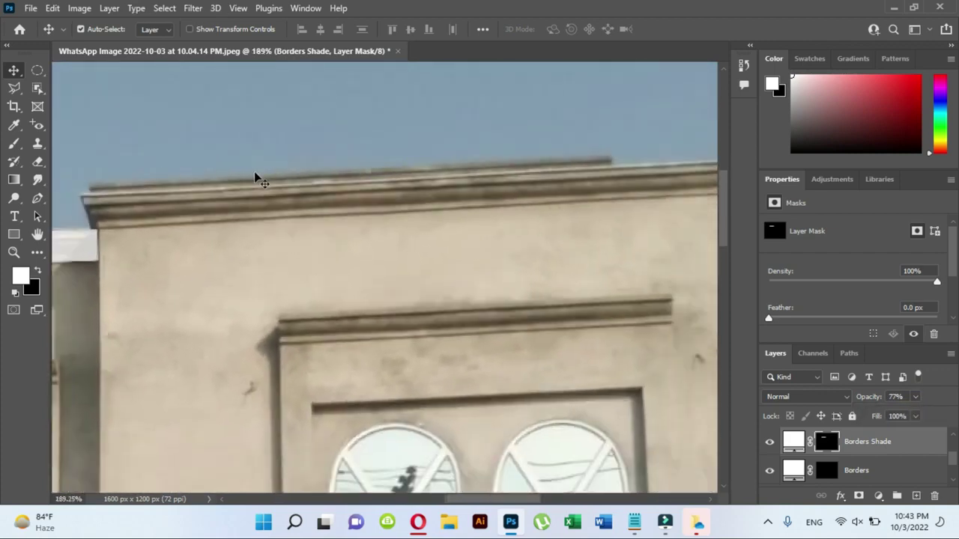
scroll(343, 180, down, 1)
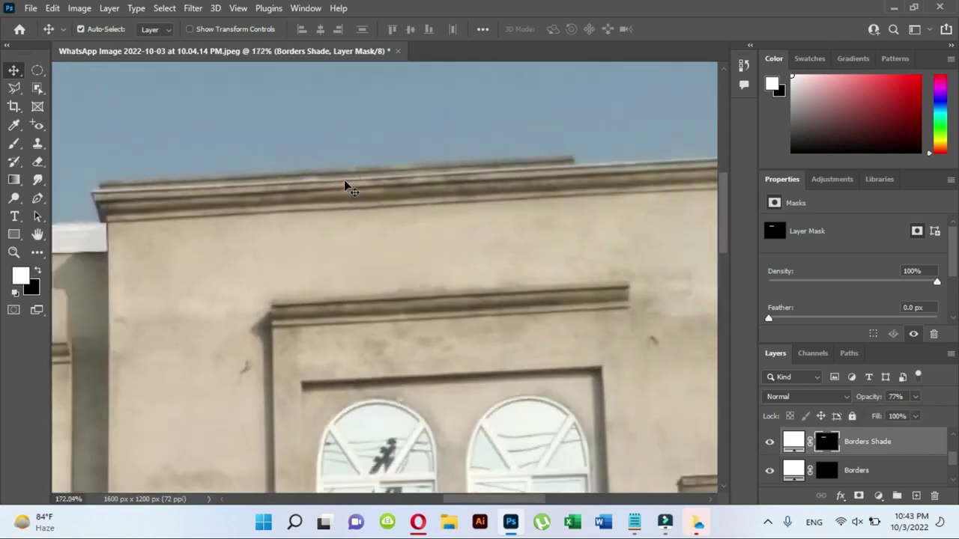
scroll(402, 196, down, 1)
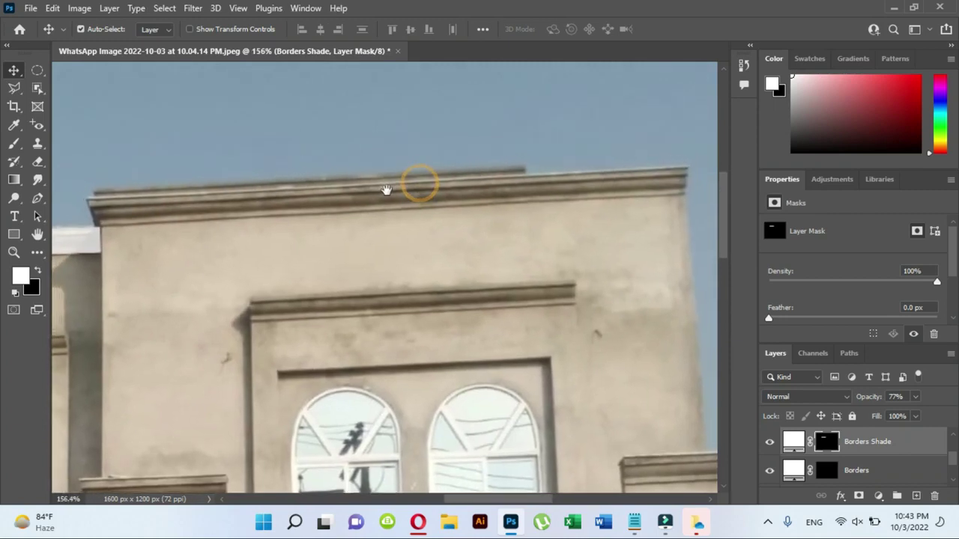
click(16, 90)
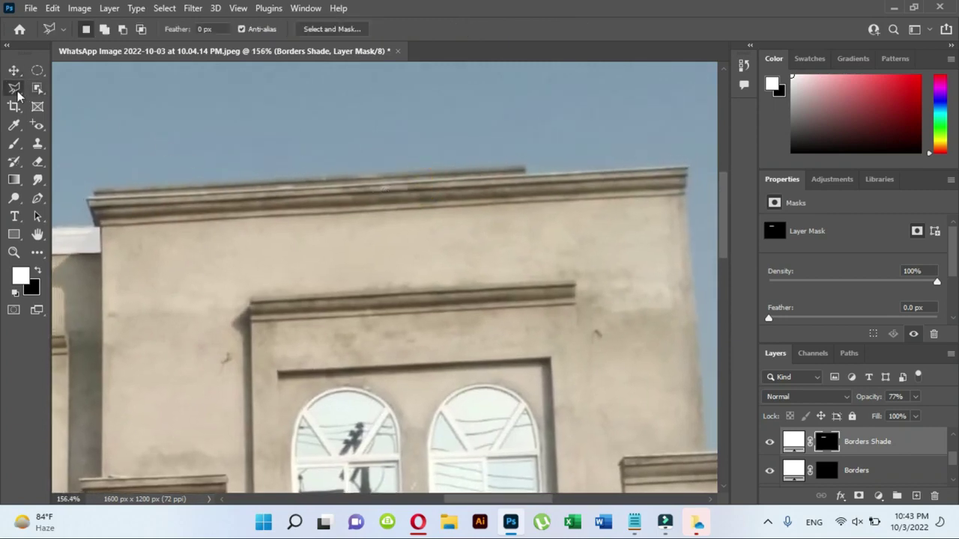
click(88, 199)
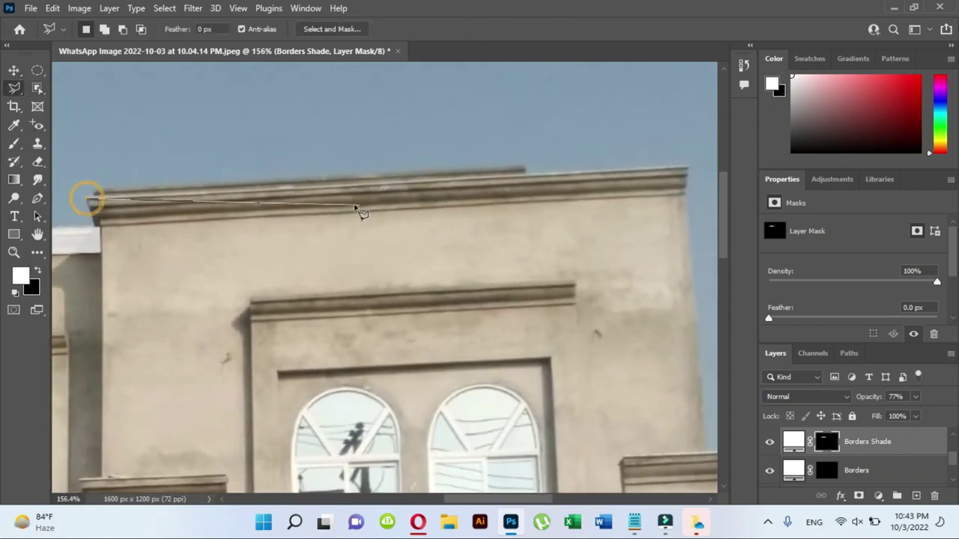
click(689, 170)
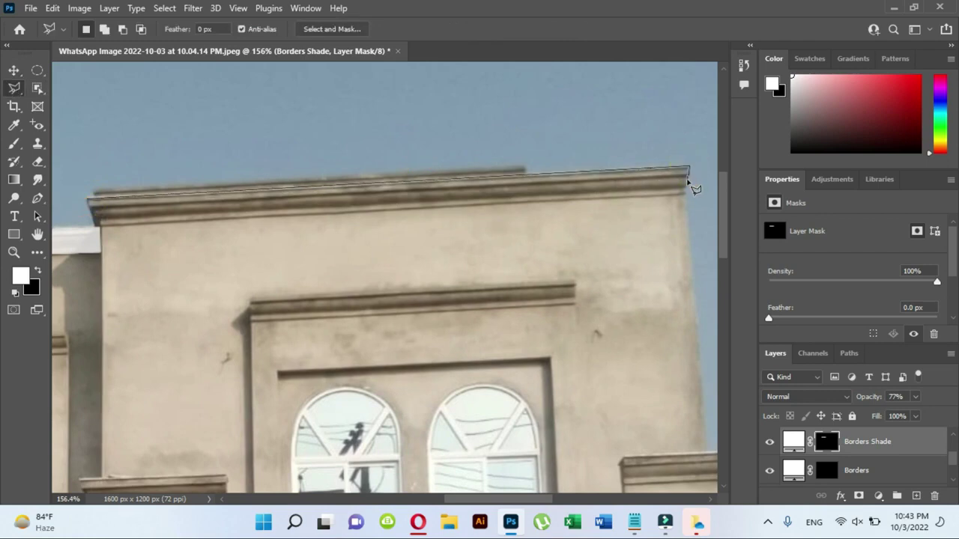
double_click(687, 185)
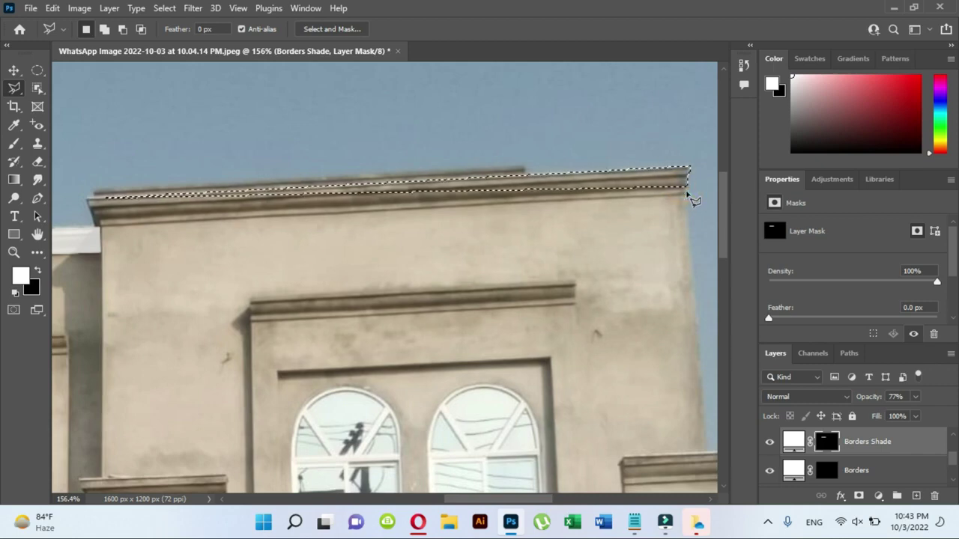
key(ctrl+d)
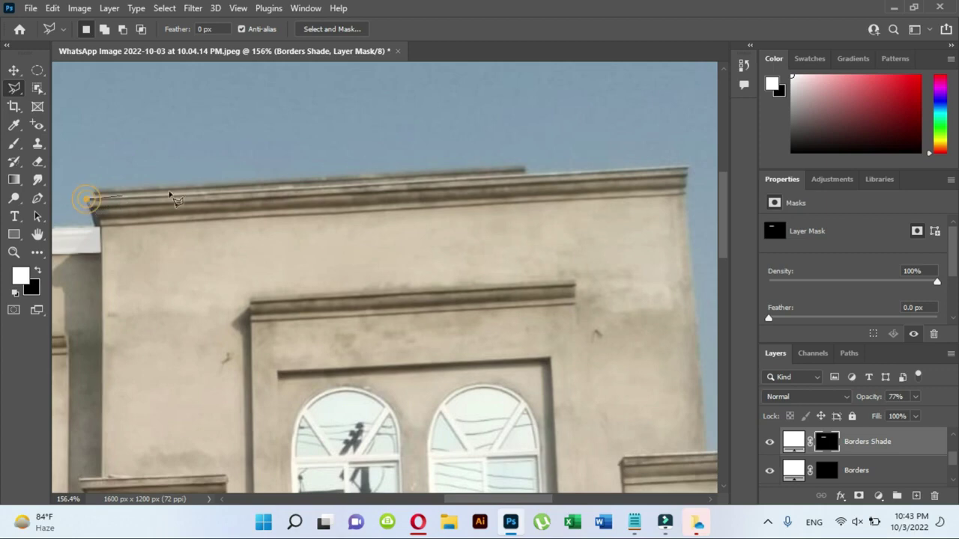
key(Escape)
Re-outline the right house's roof cornice with the Polygonal Lasso.
scroll(87, 193, up, 5)
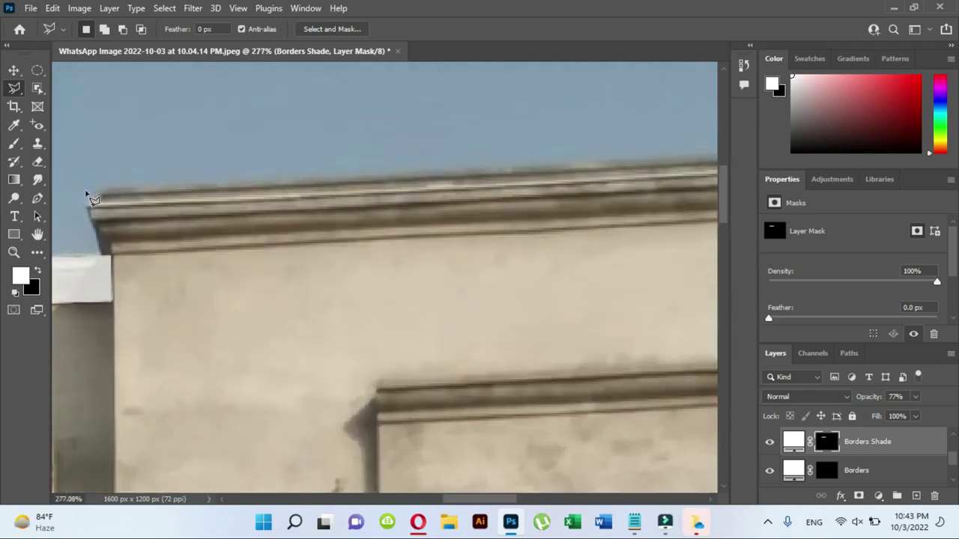
click(87, 204)
key(ctrl+minus)
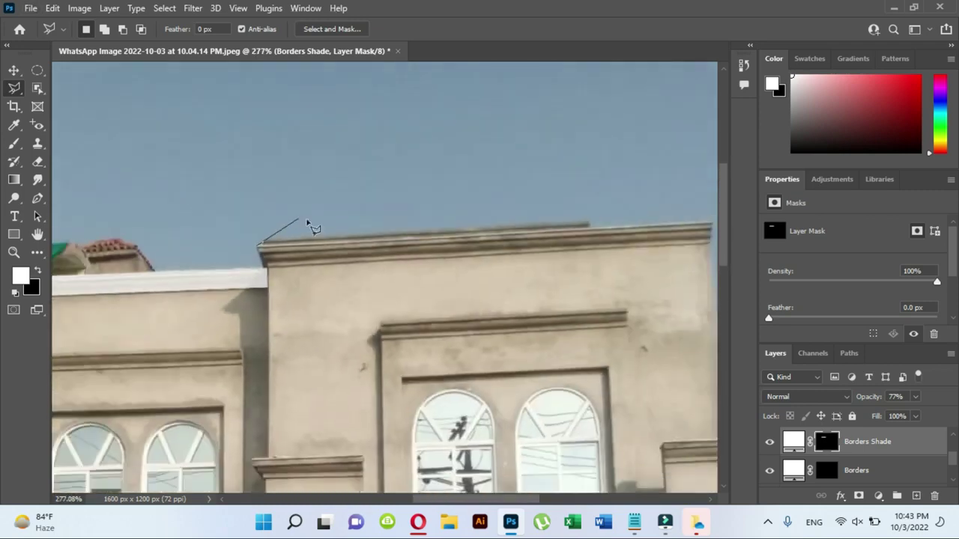
scroll(390, 241, right, 4)
scroll(450, 238, right, 1)
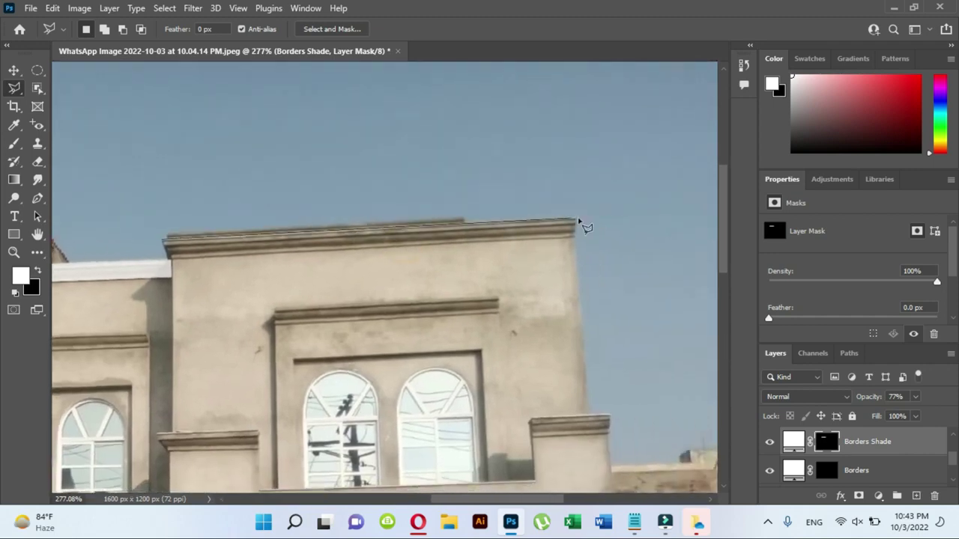
key(ctrl+plus)
scroll(586, 222, right, 3)
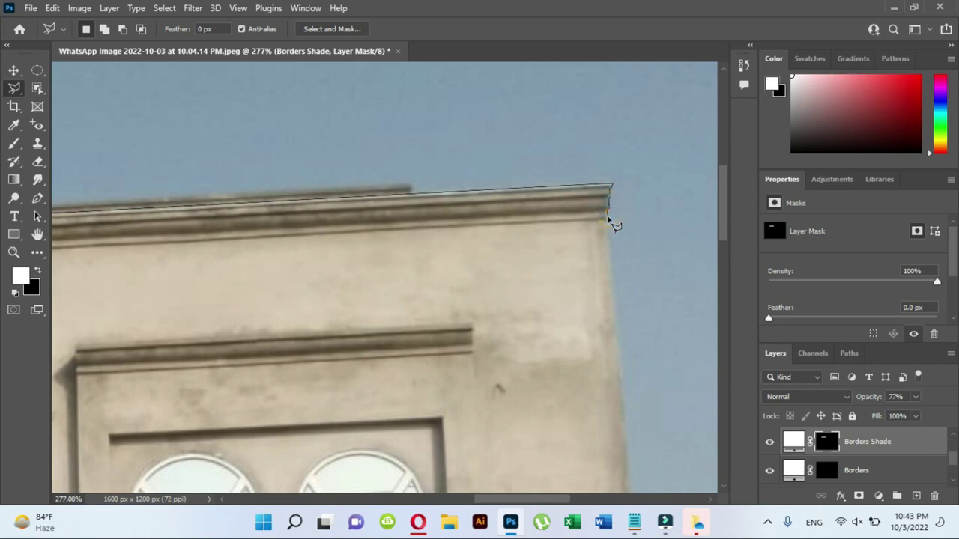
drag(479, 228, 656, 218)
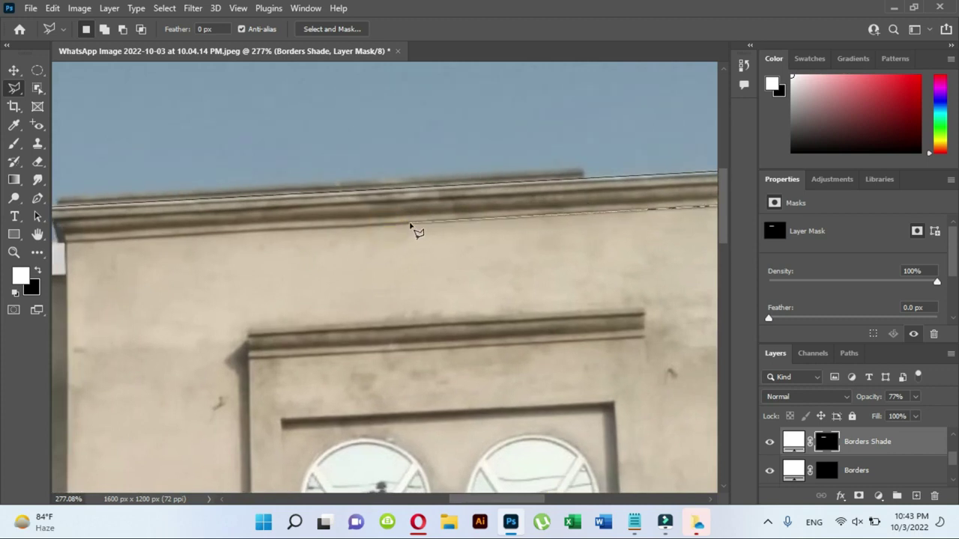
drag(328, 218, 519, 211)
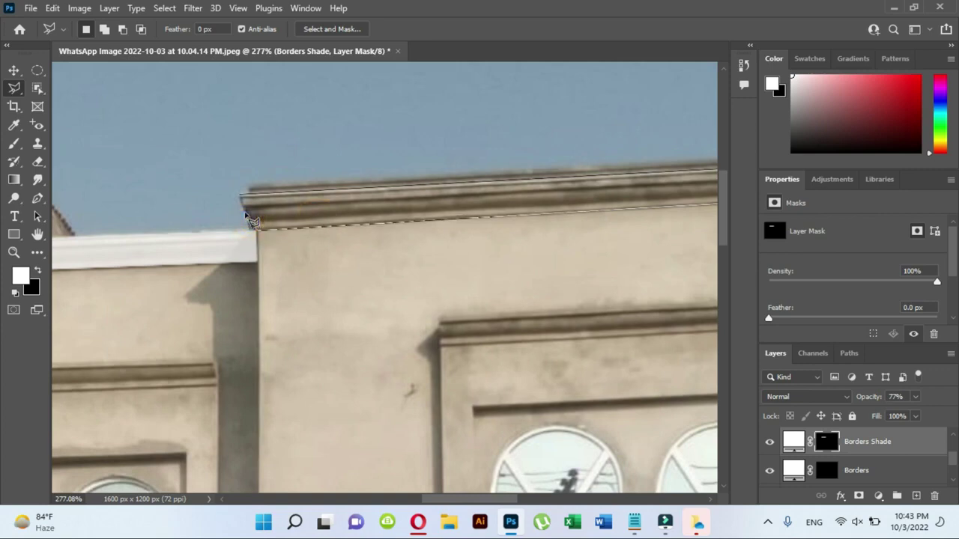
click(242, 204)
click(241, 200)
scroll(241, 200, down, 2)
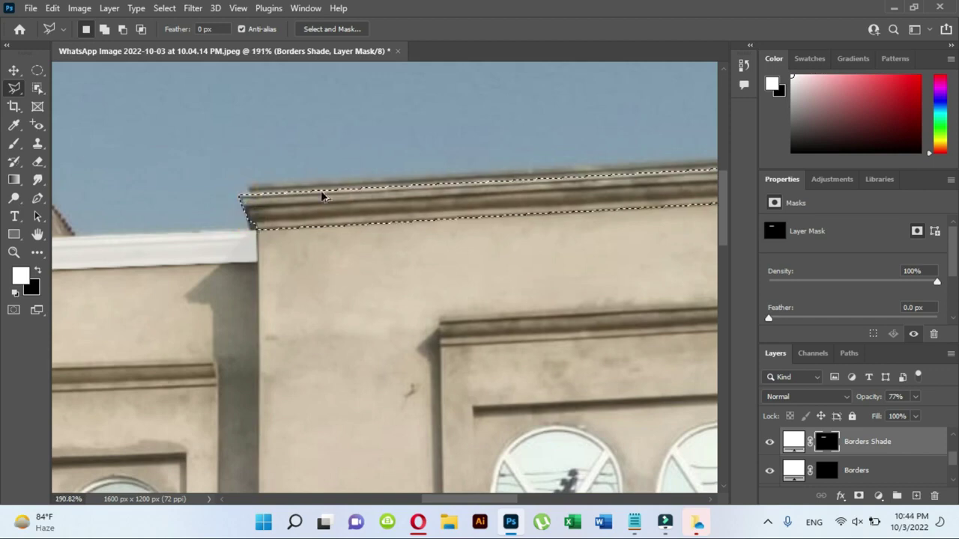
scroll(322, 197, down, 5)
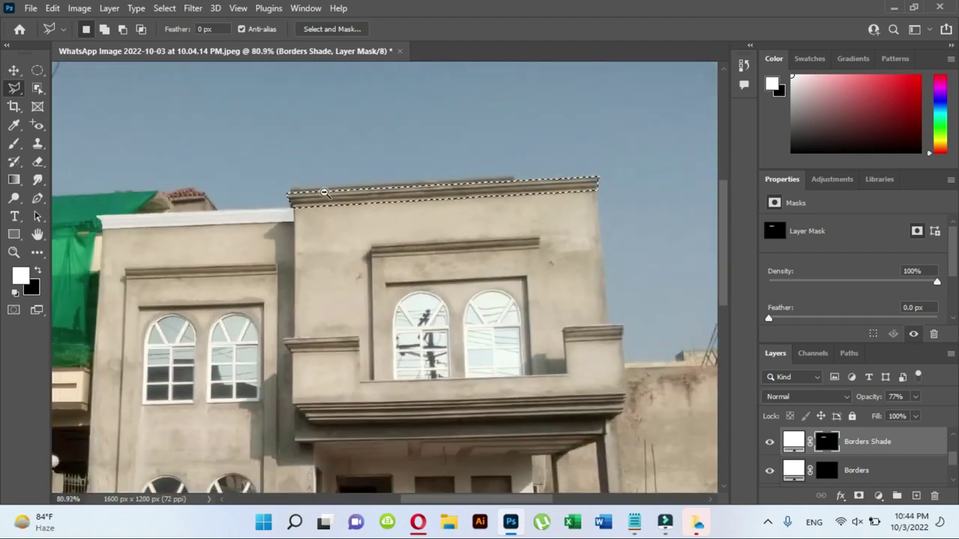
Paint the roof cornice selection white on the mask and deselect.
click(14, 143)
drag(288, 199, 625, 180)
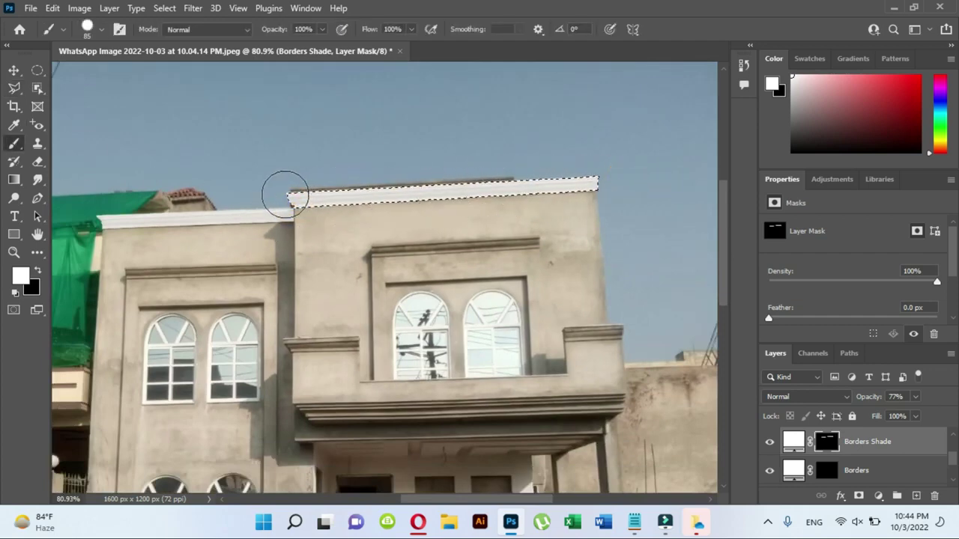
key(ctrl+d)
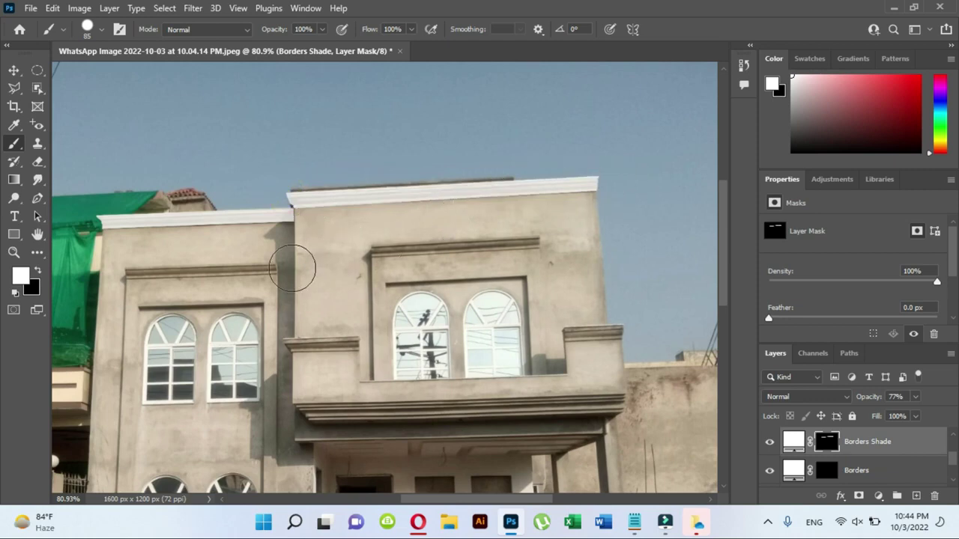
Outline the ledge above the right section's upper arched windows with the Polygonal Lasso.
drag(224, 273, 268, 259)
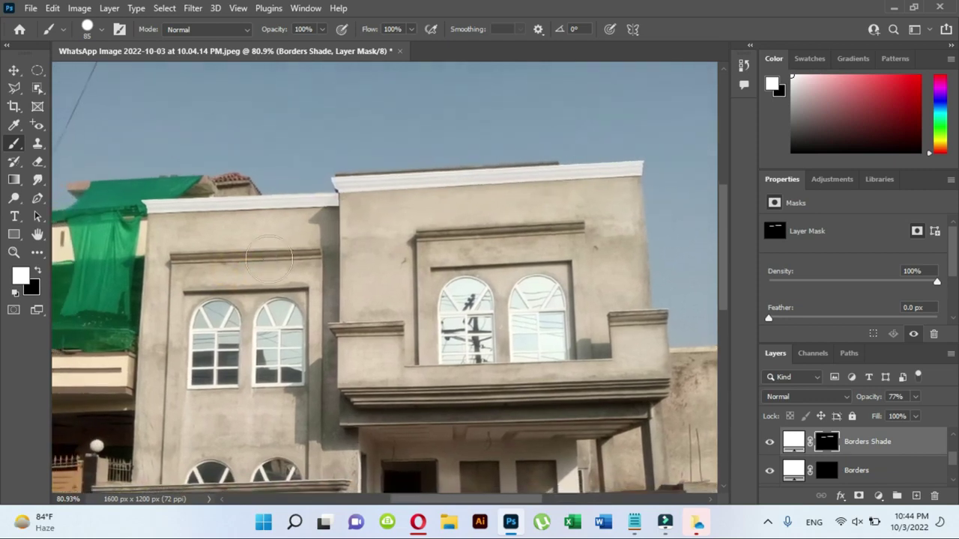
scroll(509, 240, up, 3)
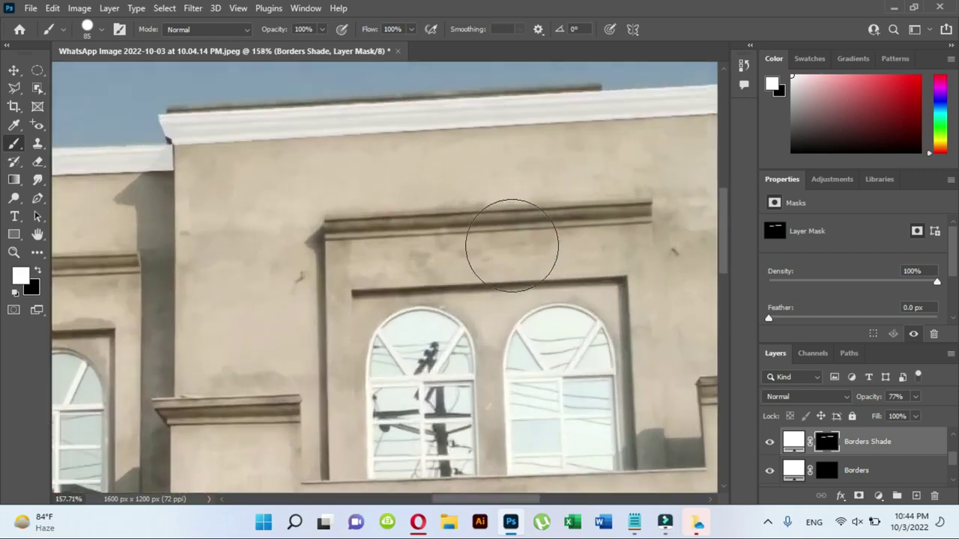
drag(509, 240, 388, 263)
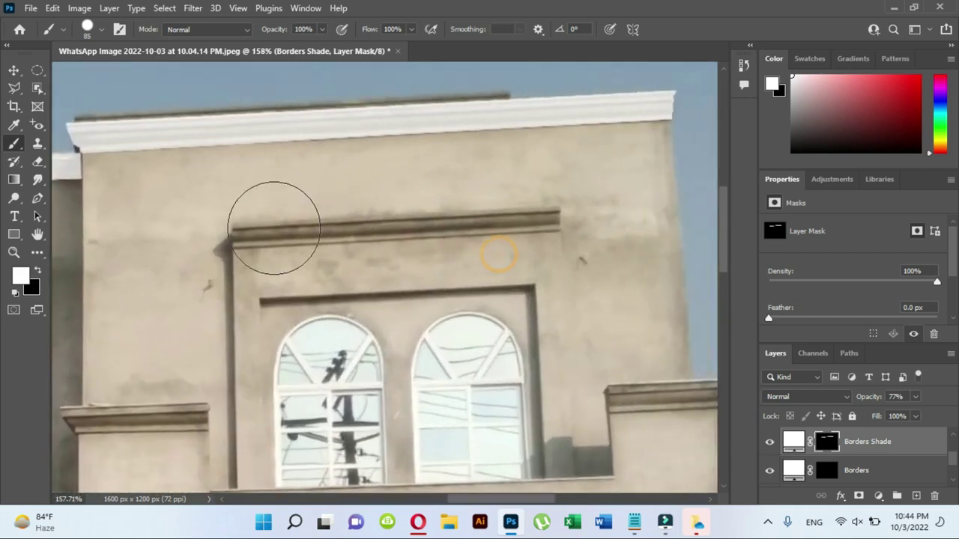
click(14, 87)
scroll(340, 231, up, 1)
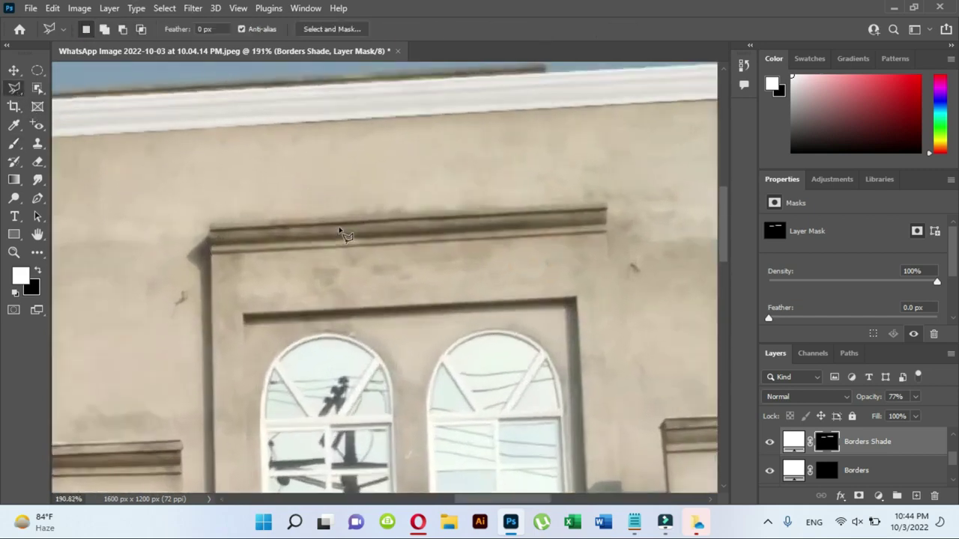
click(209, 223)
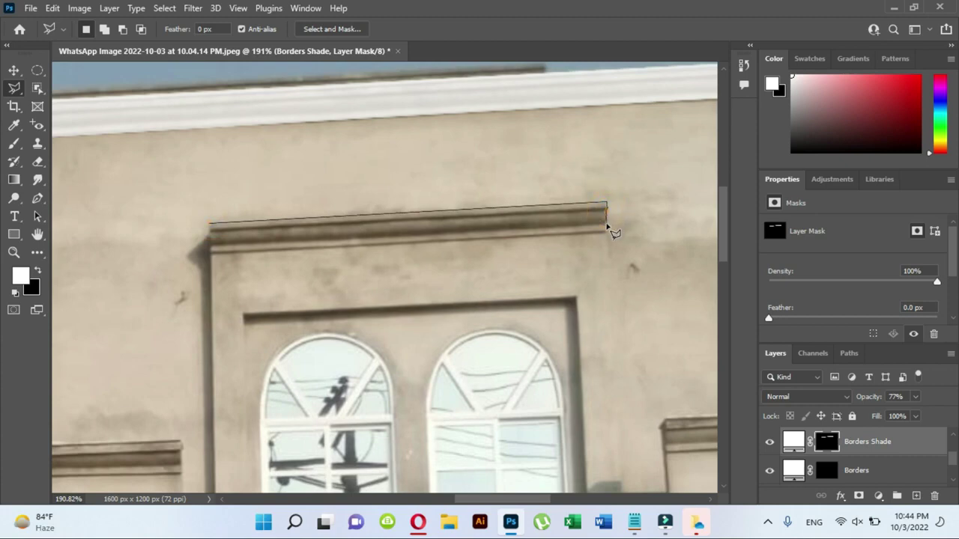
click(607, 230)
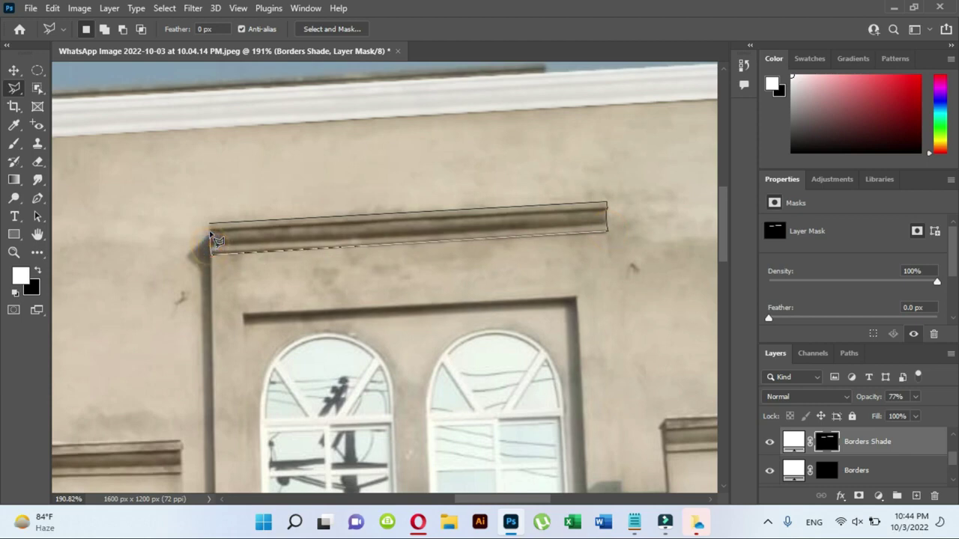
click(211, 229)
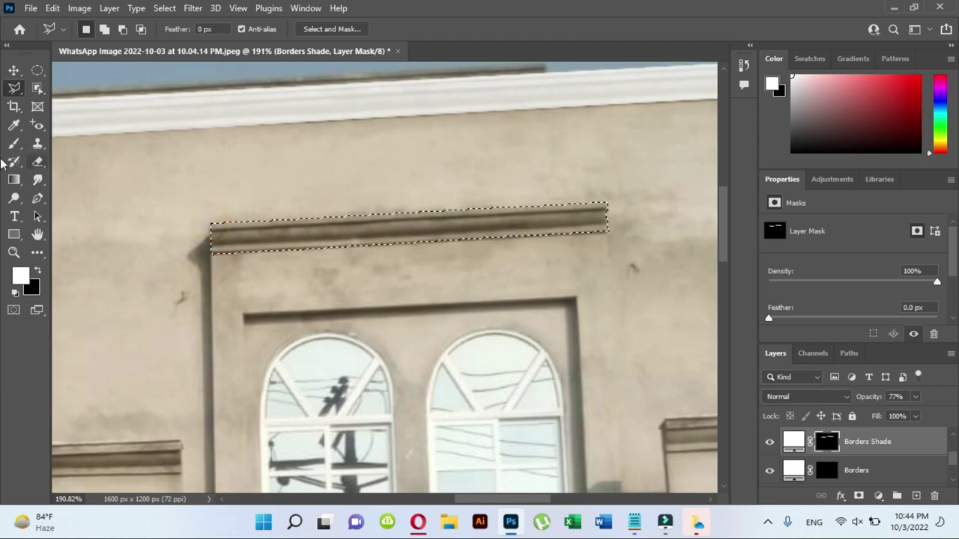
Paint the window ledge selection white on the Borders Shade mask and deselect.
key(b)
mouse_move(196, 225)
mouse_down()
mouse_move(412, 238)
mouse_move(589, 232)
mouse_up()
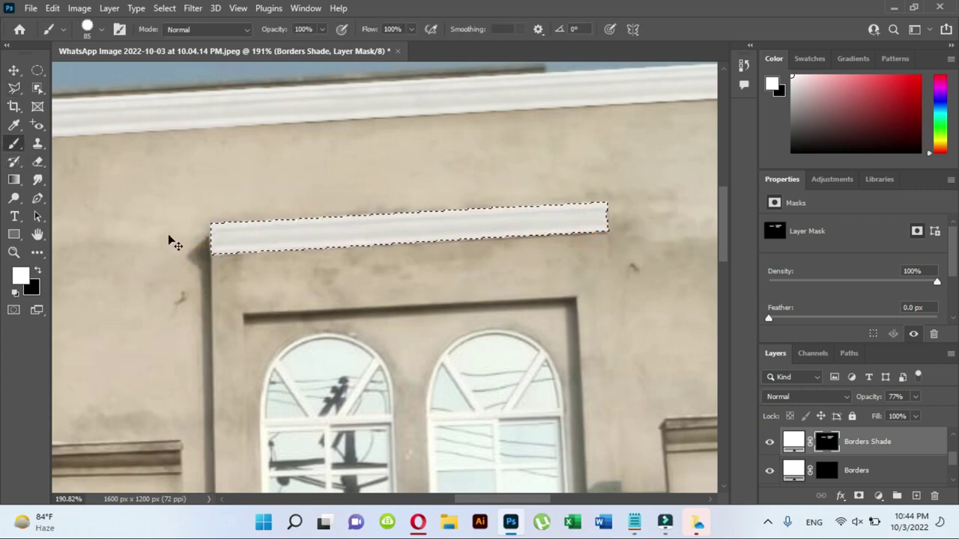
key(ctrl+d)
scroll(299, 234, down, 1)
scroll(298, 234, down, 3)
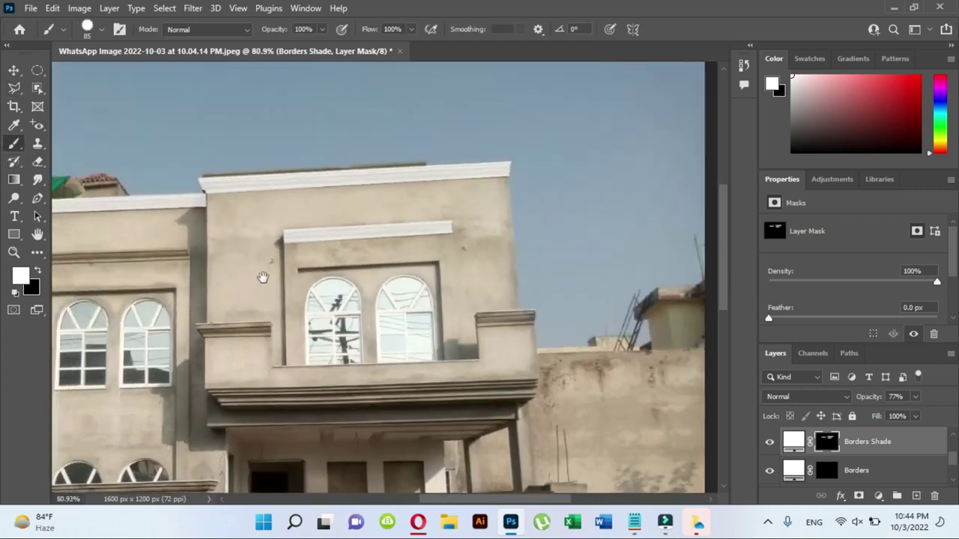
Outline the first upper cornice band with Polygonal Lasso and paint it white on the Borders Shade mask.
scroll(263, 276, left, 5)
scroll(249, 241, up, 3)
scroll(250, 240, up, 1)
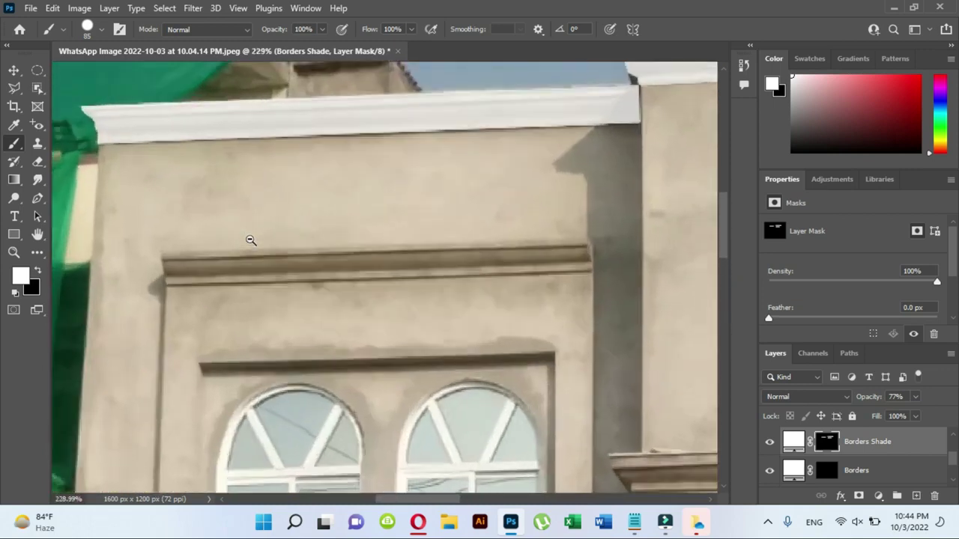
click(14, 88)
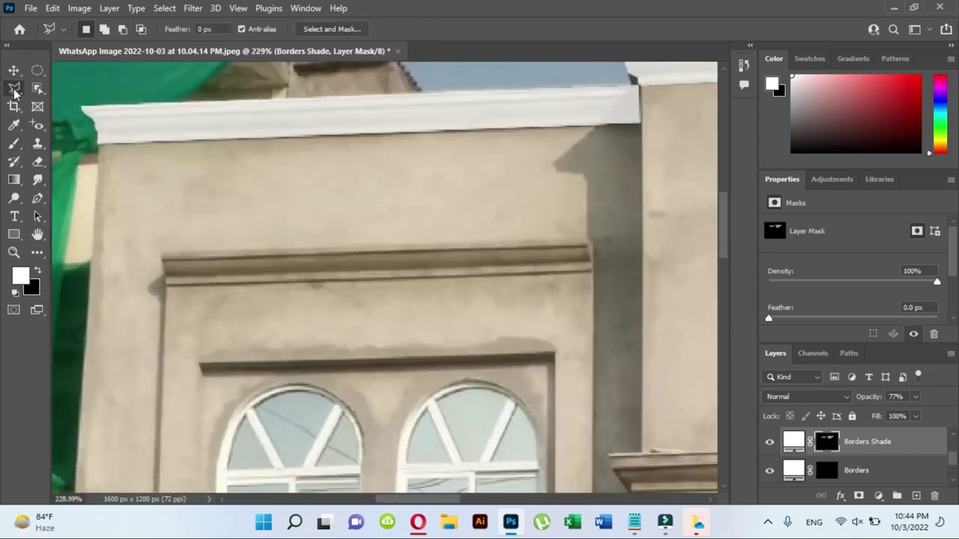
click(161, 254)
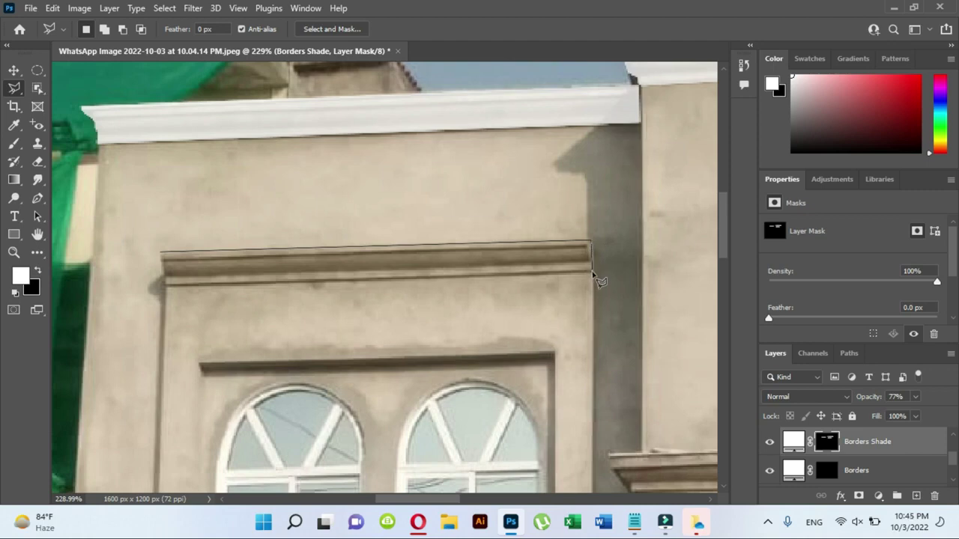
click(591, 273)
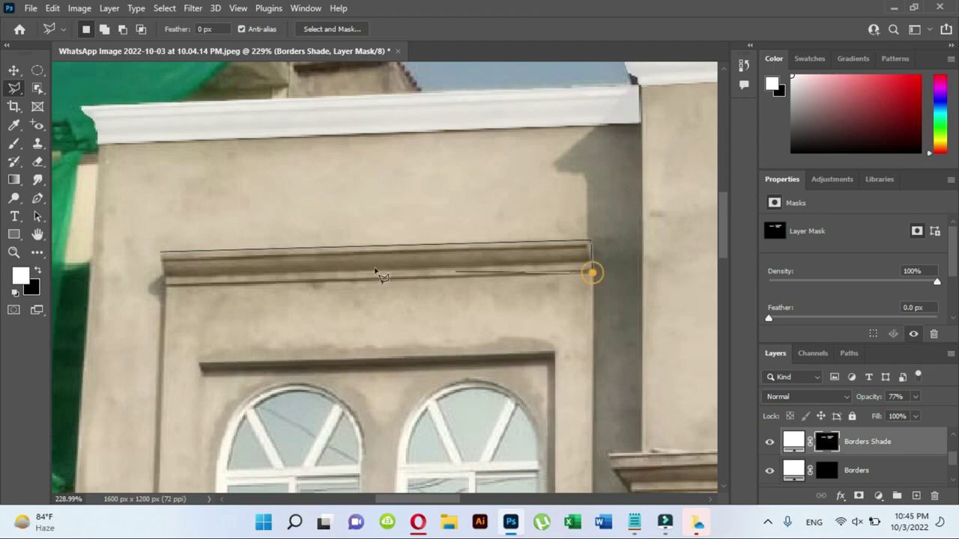
click(162, 279)
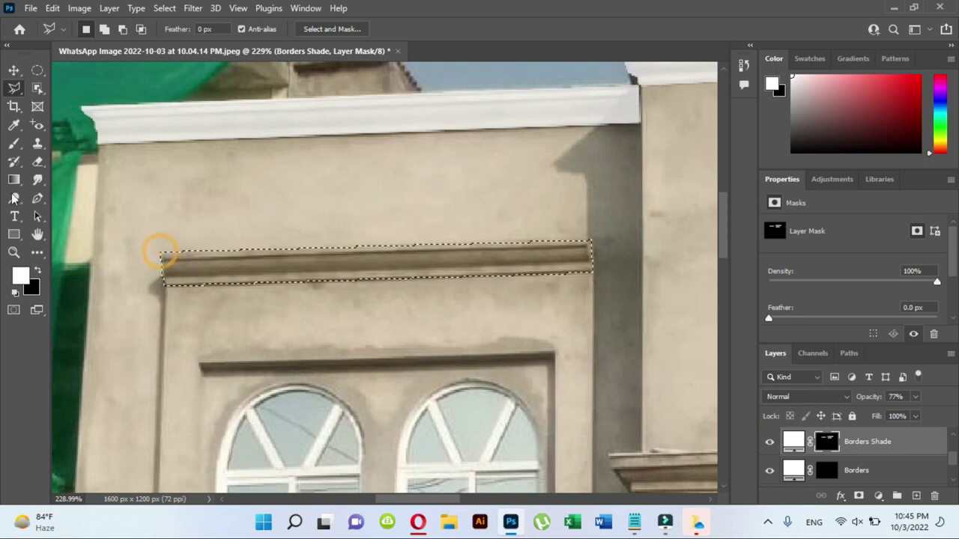
click(14, 144)
drag(149, 240, 561, 258)
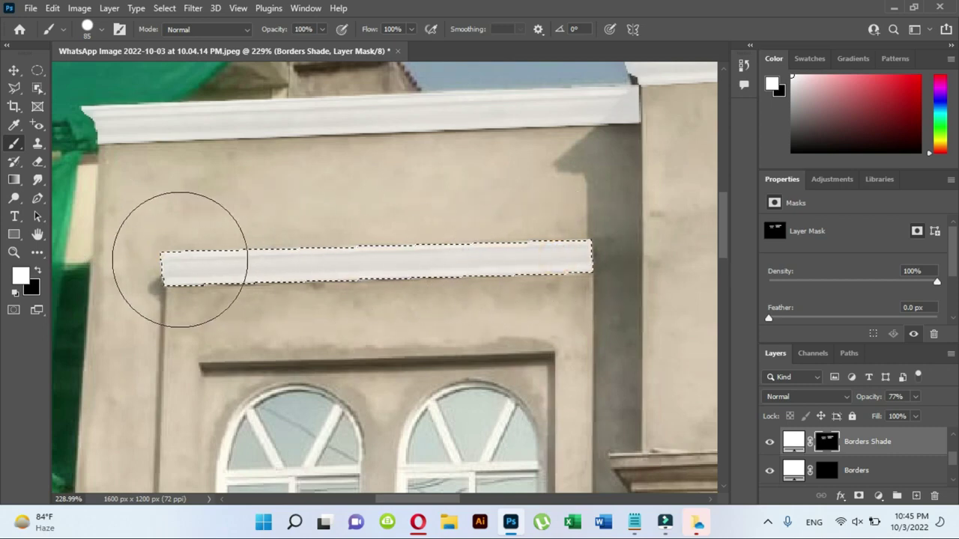
key(ctrl+d)
Outline a second cornice and paint it white on the Borders Shade mask.
scroll(332, 227, down, 3)
scroll(332, 227, down, 2)
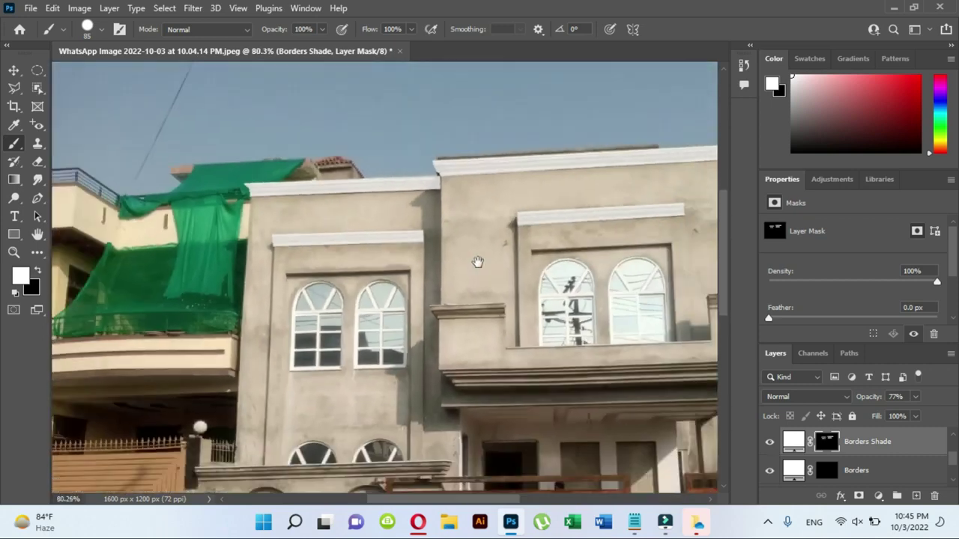
drag(475, 261, 339, 251)
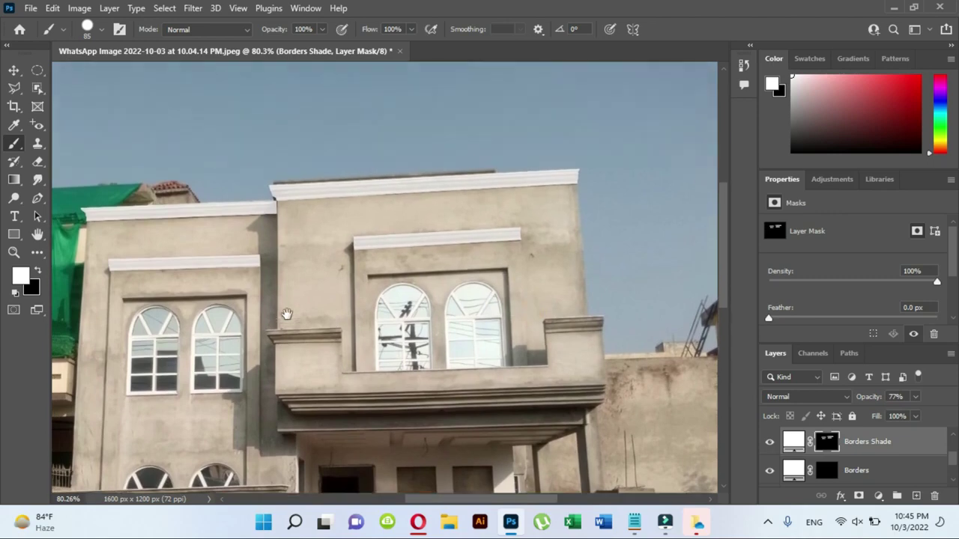
scroll(285, 303, up, 2)
scroll(284, 304, up, 2)
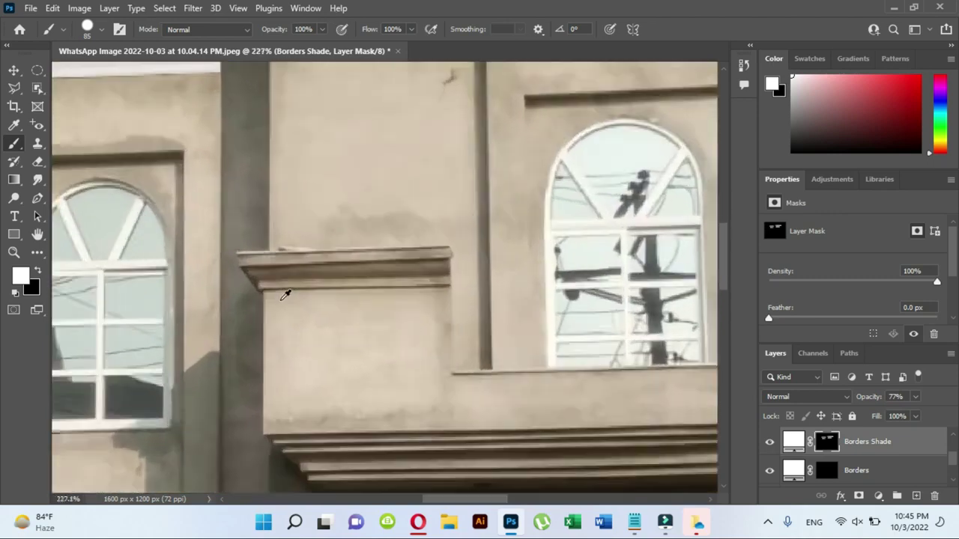
scroll(299, 278, up, 2)
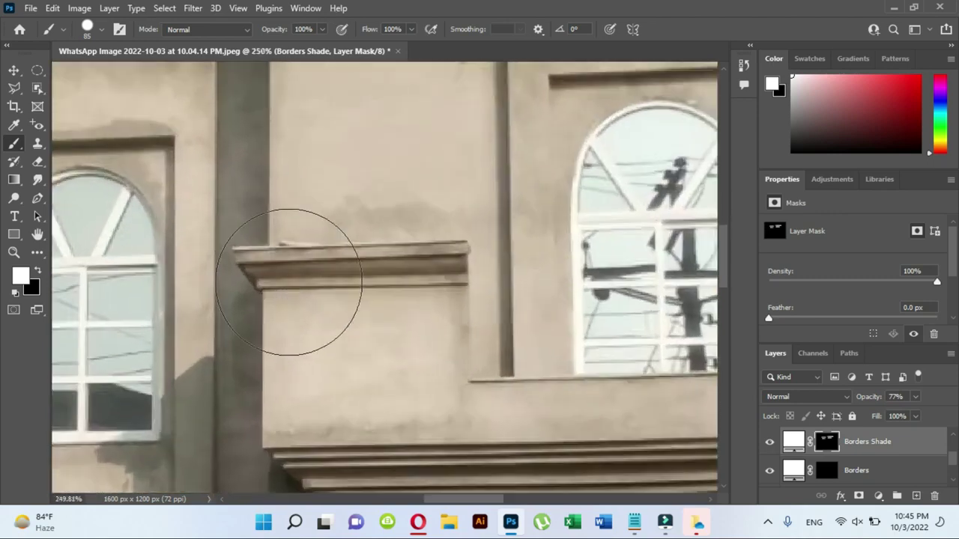
click(13, 88)
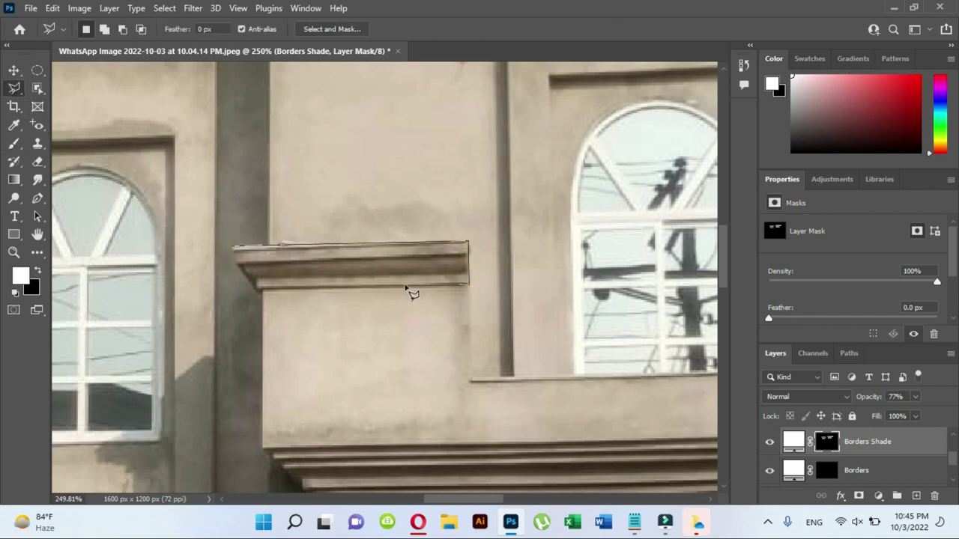
click(258, 289)
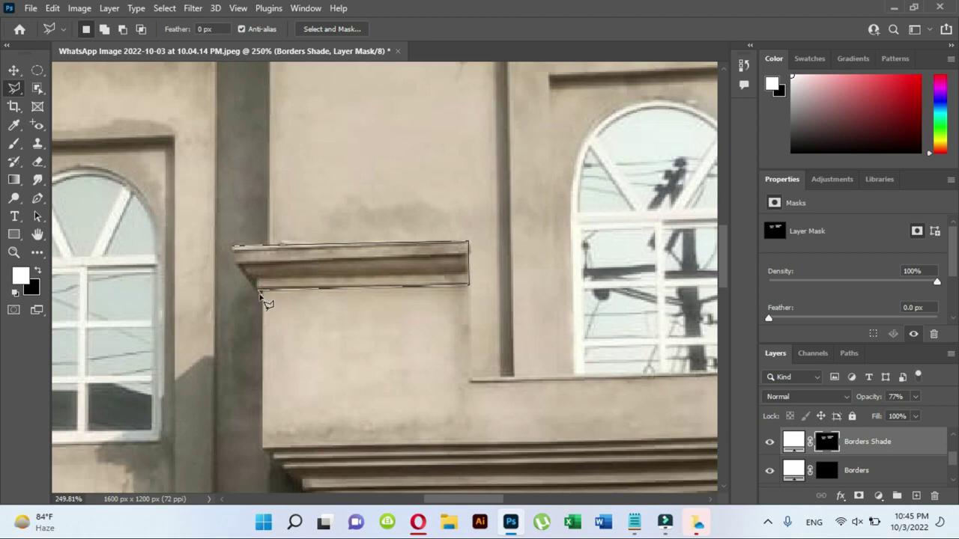
click(240, 257)
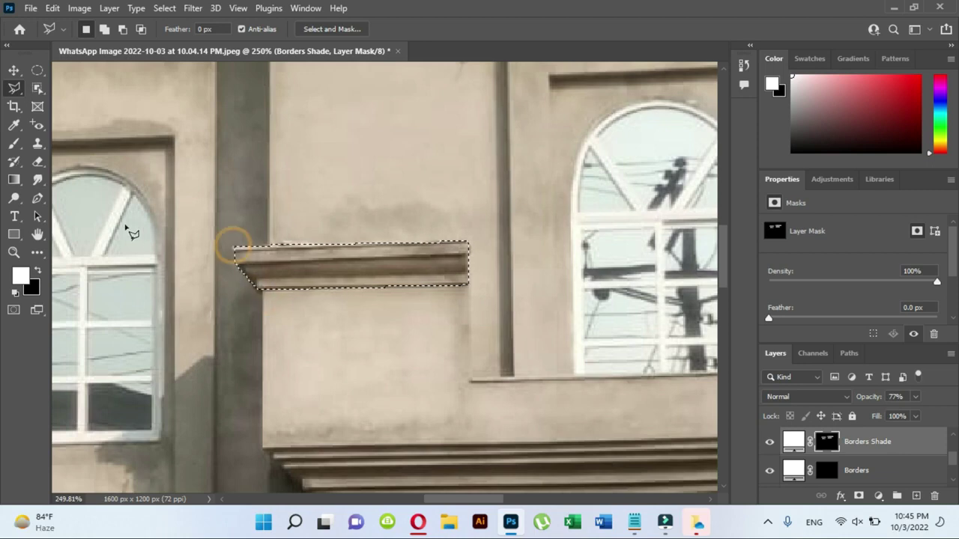
key(b)
mouse_move(255, 262)
mouse_down()
mouse_move(388, 250)
mouse_move(254, 264)
mouse_up()
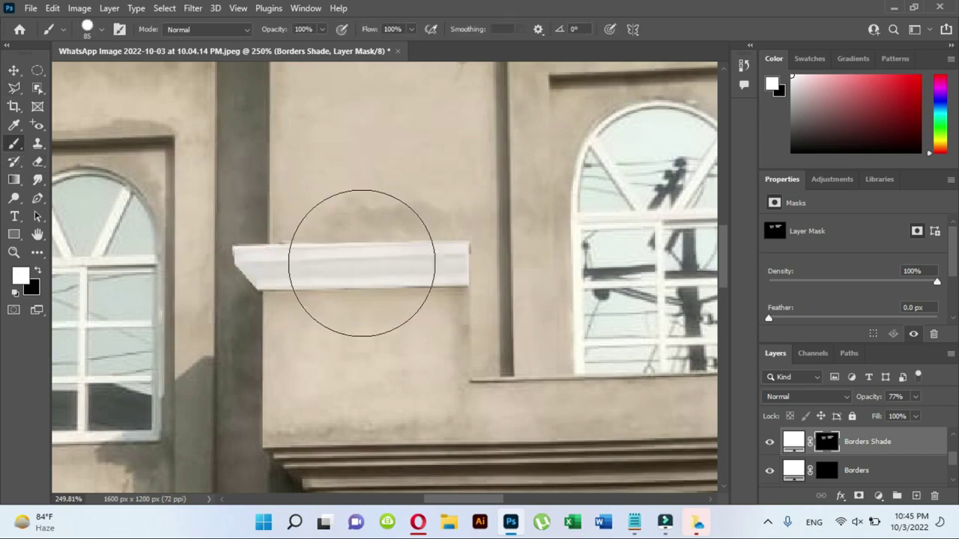
Outline the parapet block's cornice cap, paint it white on the mask, and deselect.
scroll(359, 253, down, 3)
scroll(360, 253, down, 2)
scroll(483, 264, up, 3)
scroll(483, 265, up, 2)
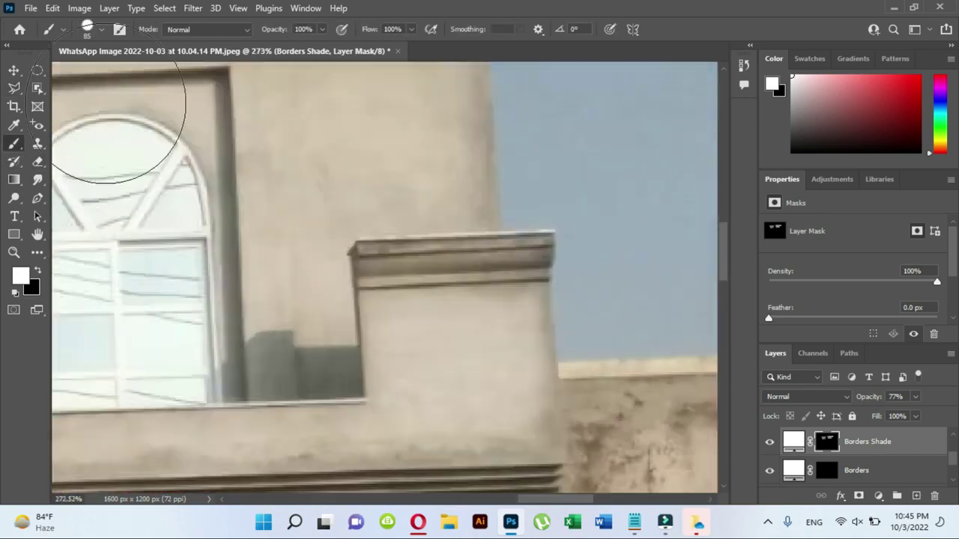
key(l)
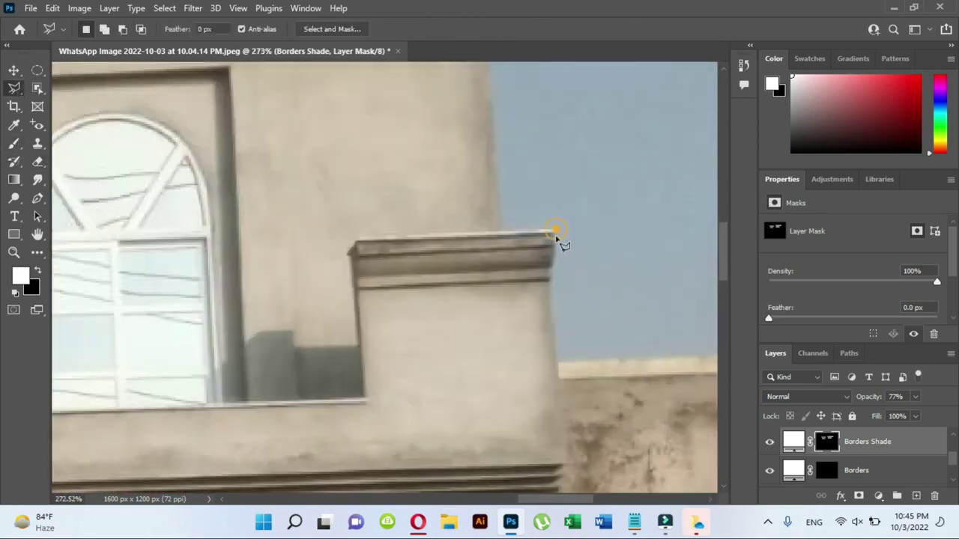
click(552, 281)
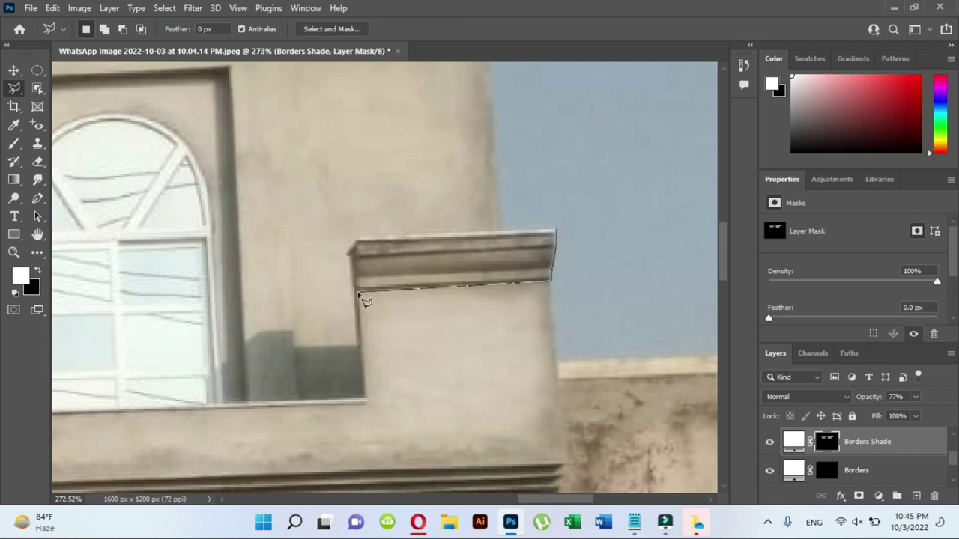
click(357, 288)
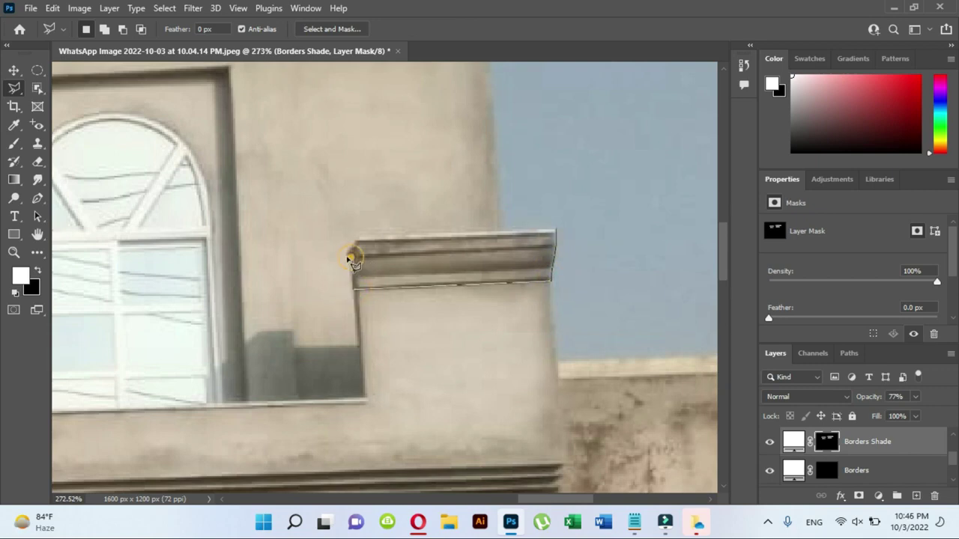
click(556, 232)
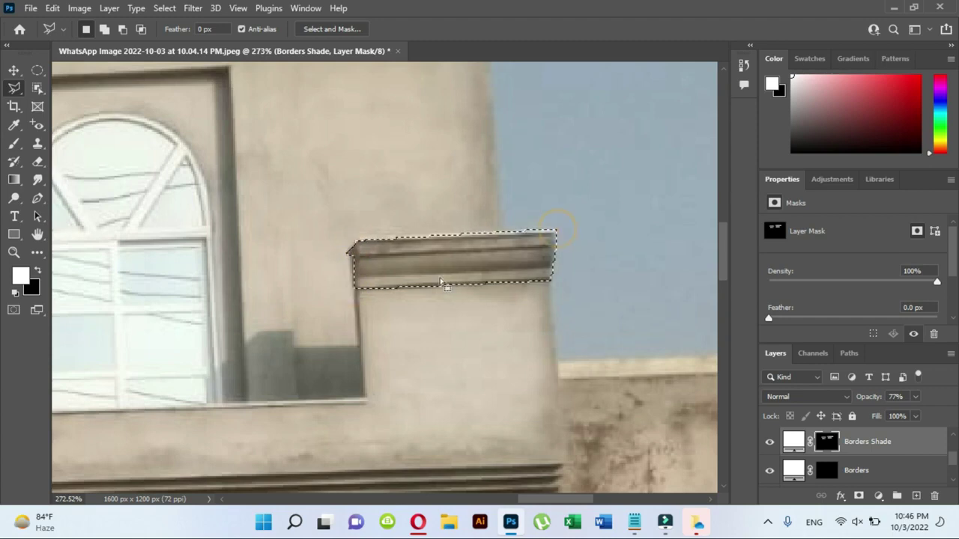
click(15, 146)
drag(449, 239, 406, 257)
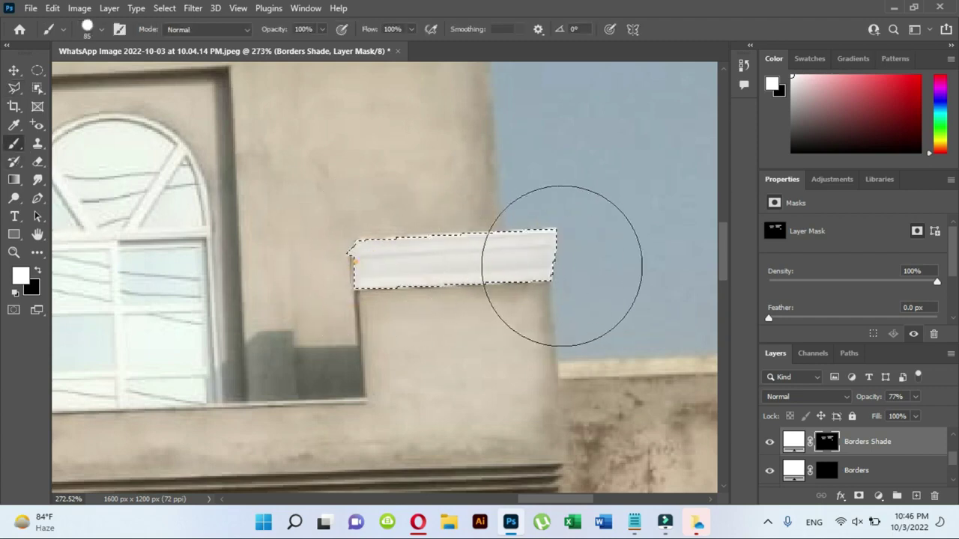
key(ctrl+d)
scroll(425, 260, down, 5)
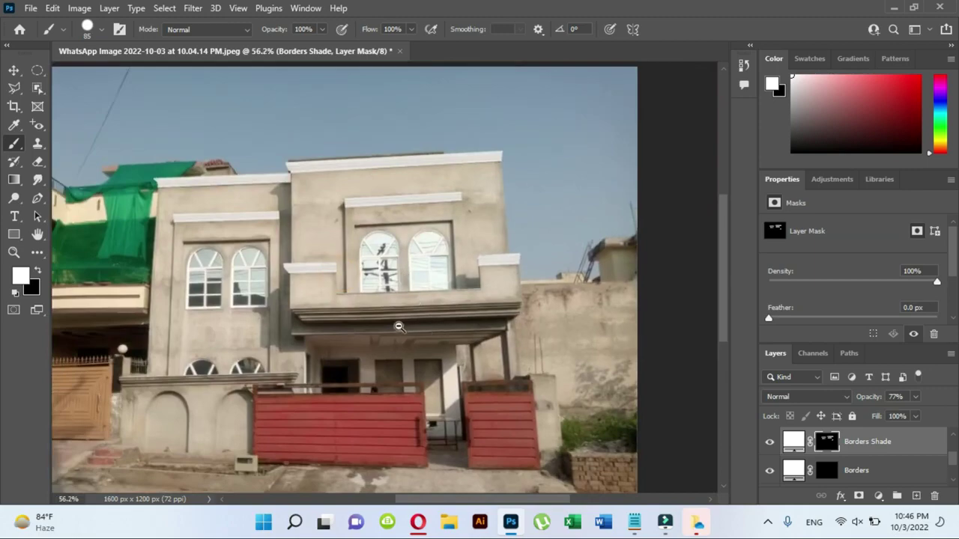
Lasso the long ledge beneath the small arched windows, paint it white on the mask, then deselect and zoom out.
scroll(399, 327, up, 3)
scroll(398, 323, up, 1)
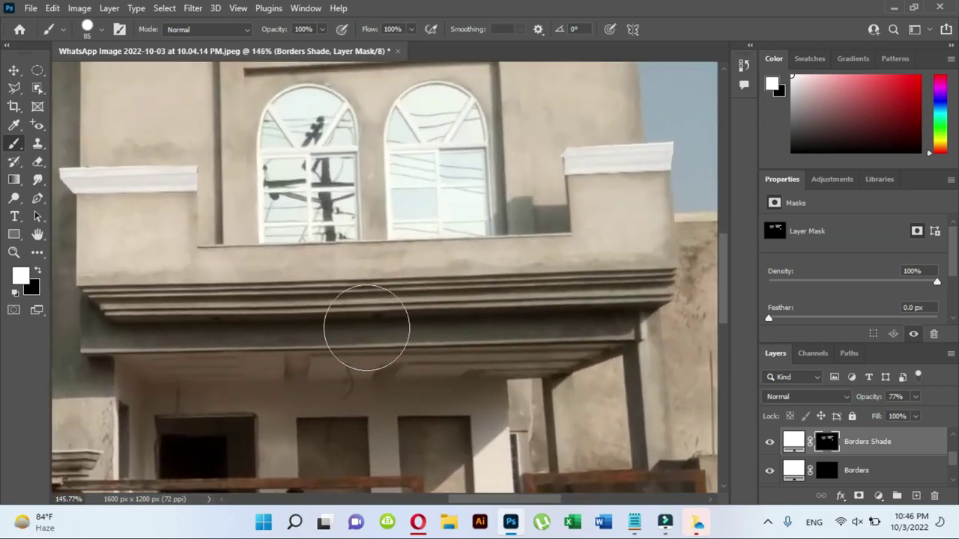
scroll(290, 241, down, 3)
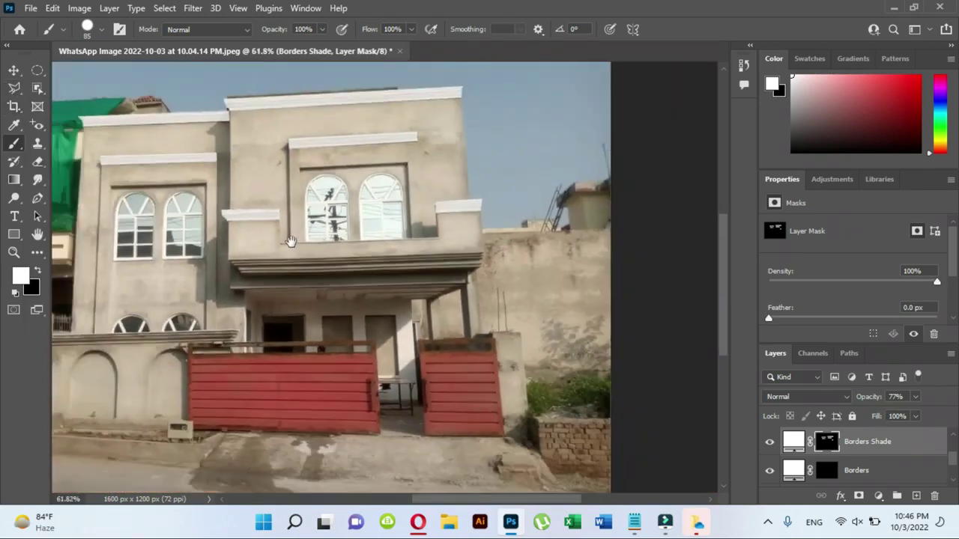
drag(290, 242, 363, 256)
scroll(165, 370, up, 3)
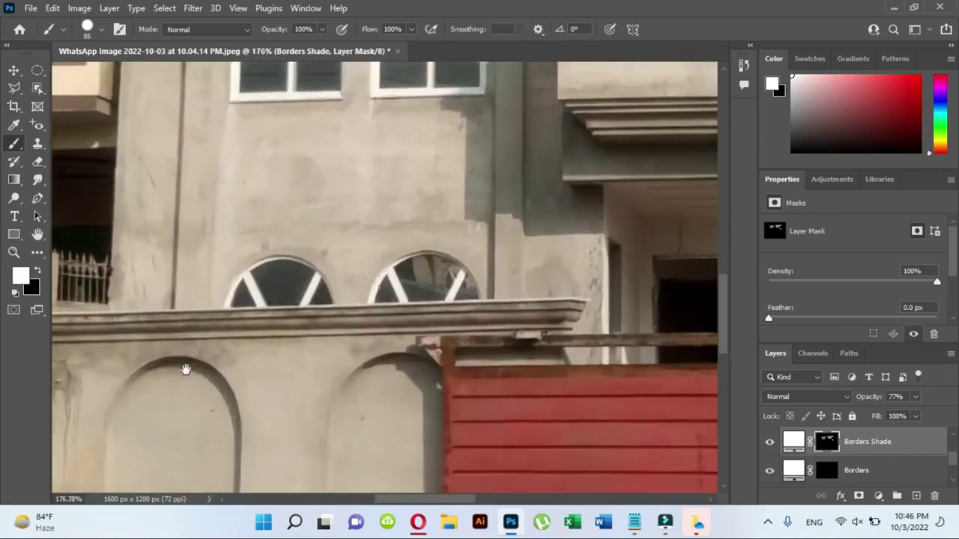
click(14, 88)
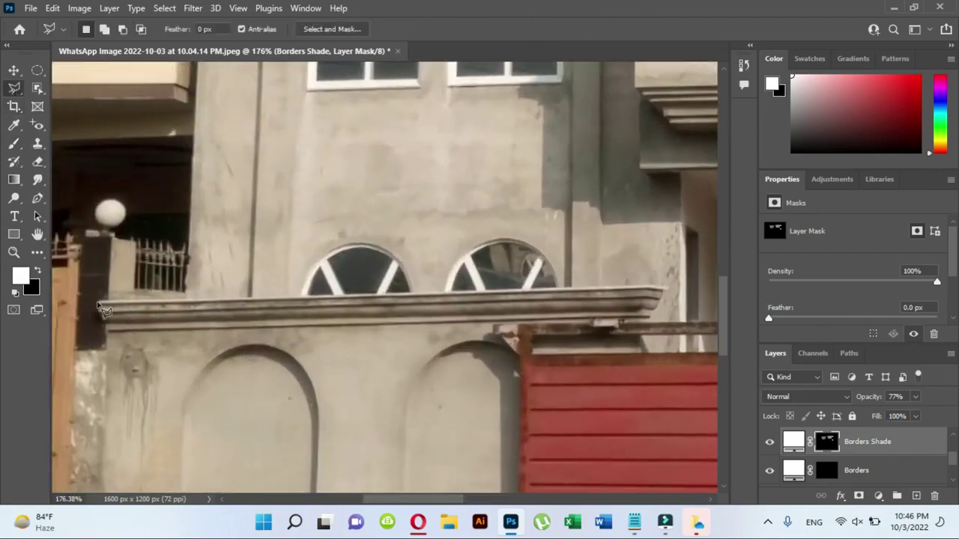
mouse_move(98, 303)
mouse_down()
mouse_move(669, 289)
mouse_move(652, 286)
mouse_up()
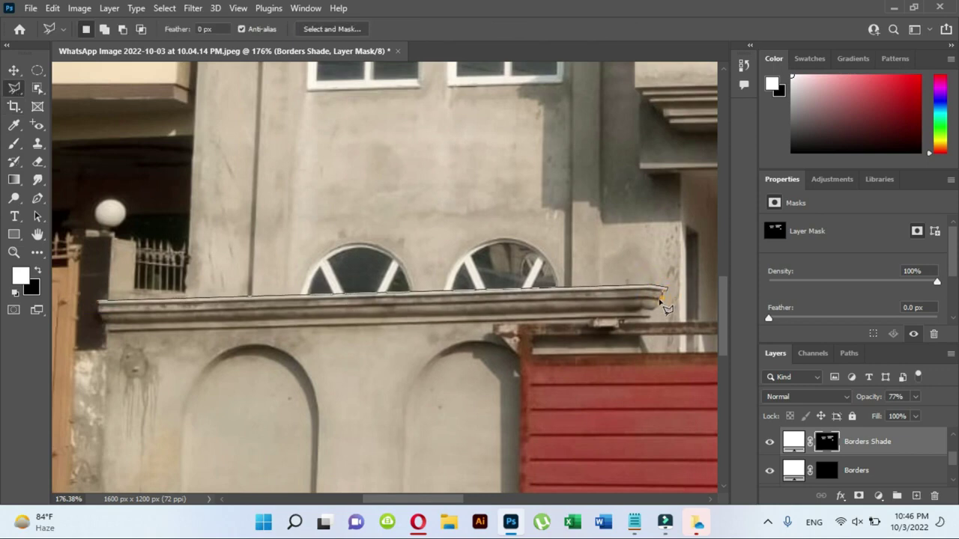
mouse_move(652, 311)
mouse_down()
mouse_move(652, 318)
mouse_move(106, 337)
mouse_move(95, 306)
mouse_move(352, 314)
mouse_move(651, 303)
mouse_up()
key(b)
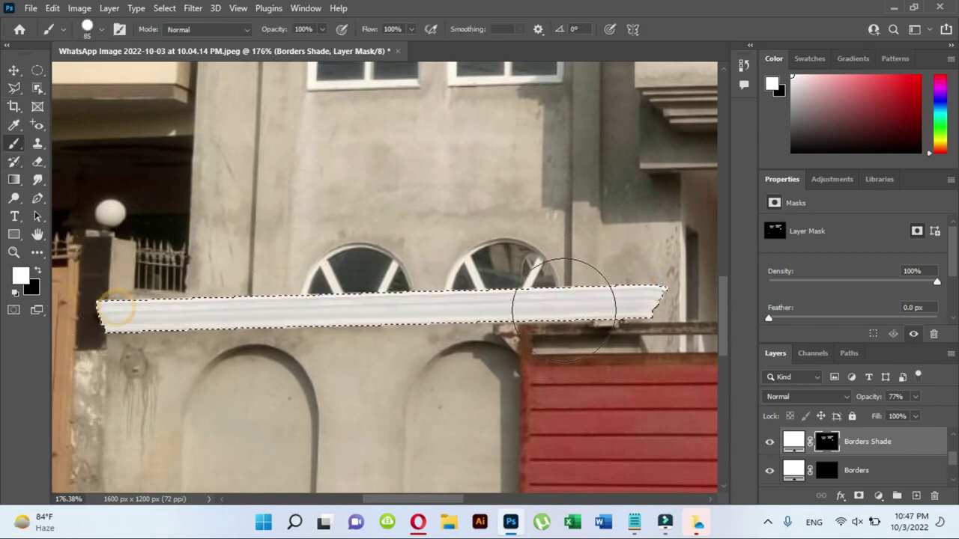
key(ctrl+d)
drag(564, 316, 455, 339)
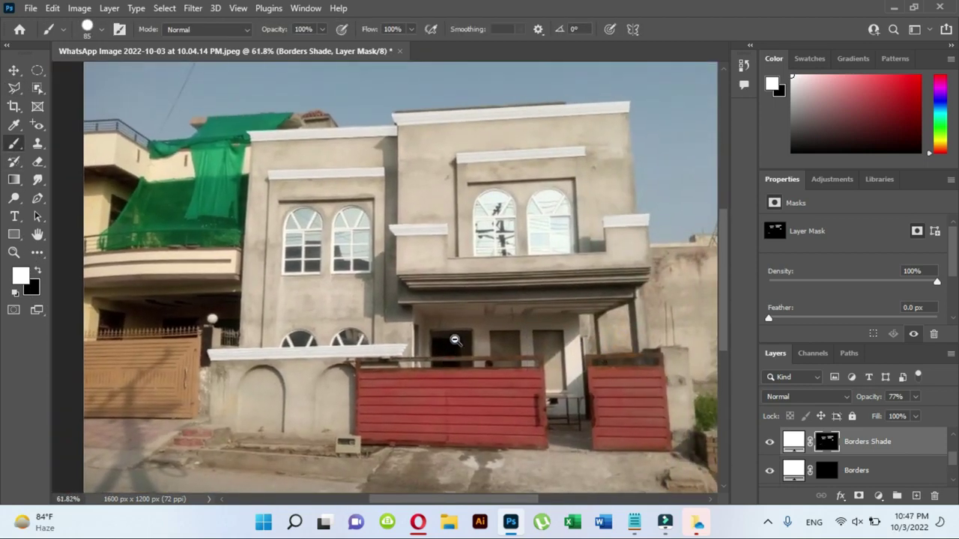
Change the Front fill layer colour from red to light peach ffd797.
scroll(386, 213, up, 2)
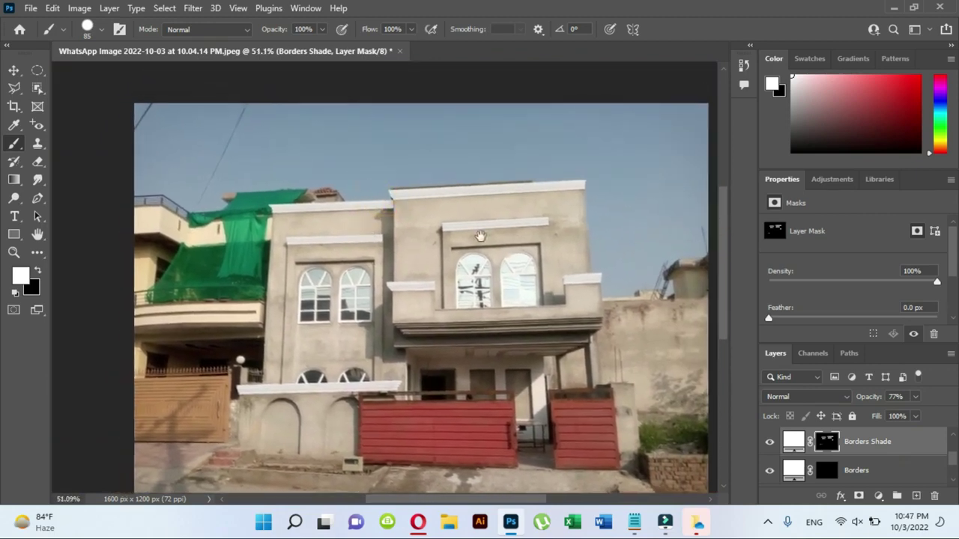
scroll(447, 229, right, 3)
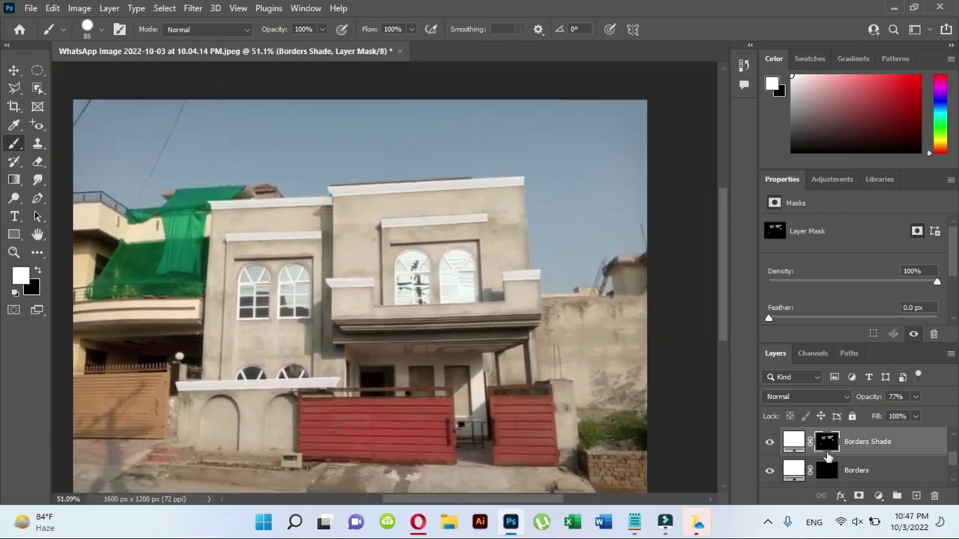
scroll(827, 457, up, 2)
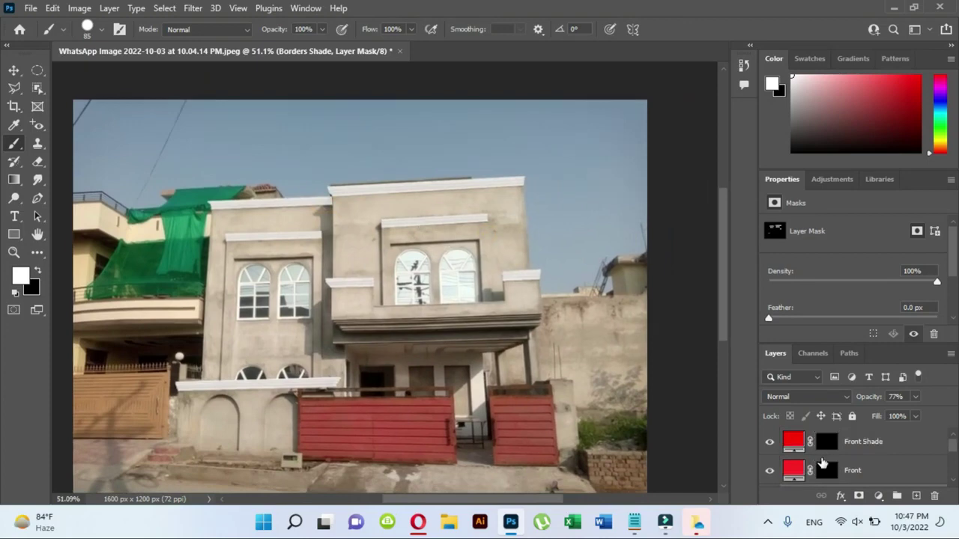
double_click(793, 470)
drag(660, 352, 659, 335)
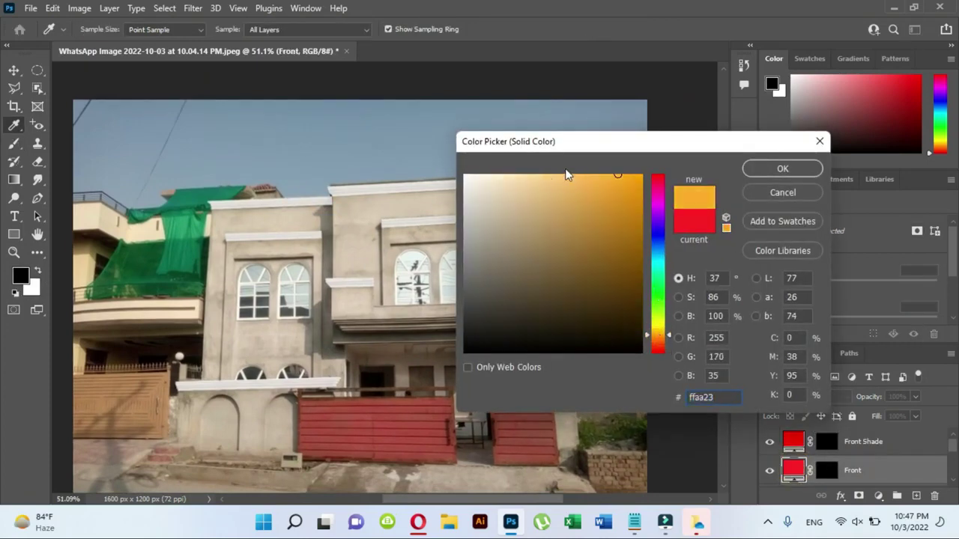
click(538, 173)
click(782, 169)
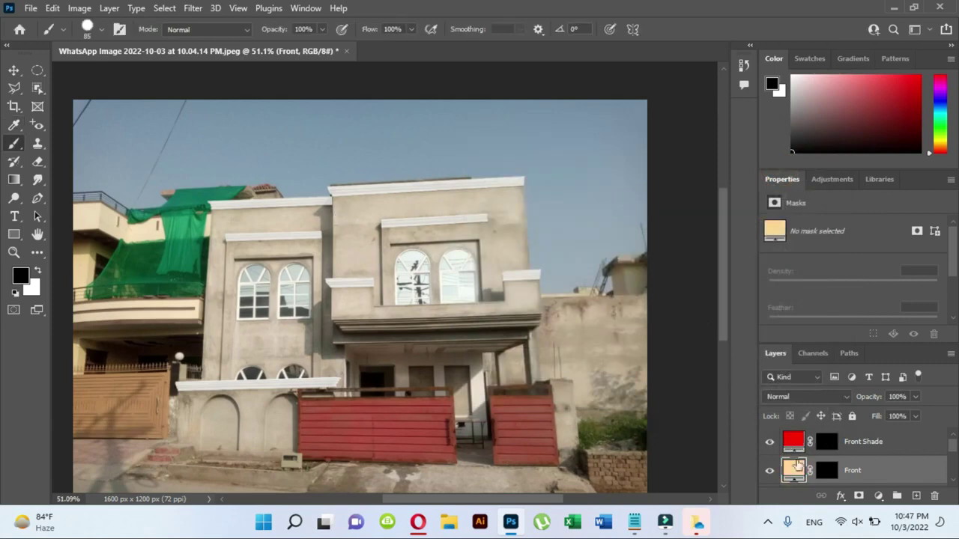
Apply the same ffd797 peach colour to the Front Shade fill layer.
double_click(793, 469)
click(760, 168)
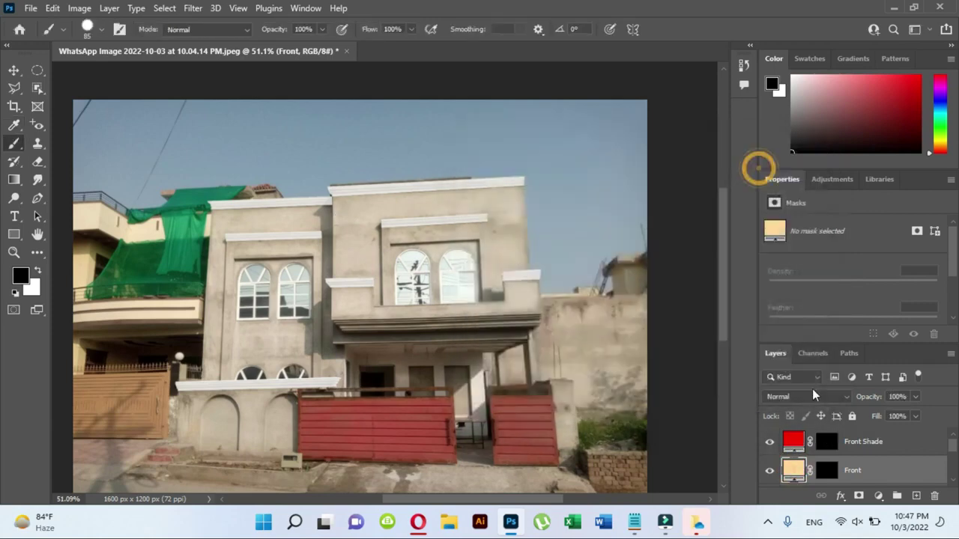
double_click(793, 442)
key(ctrl+v)
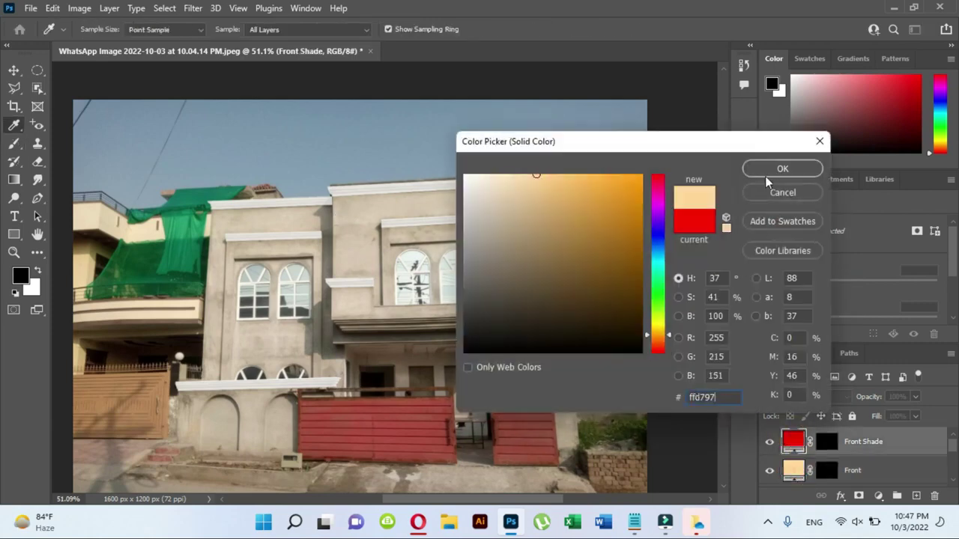
click(767, 176)
Start a lasso outline down the upper edge of the left section's front wall.
key(l)
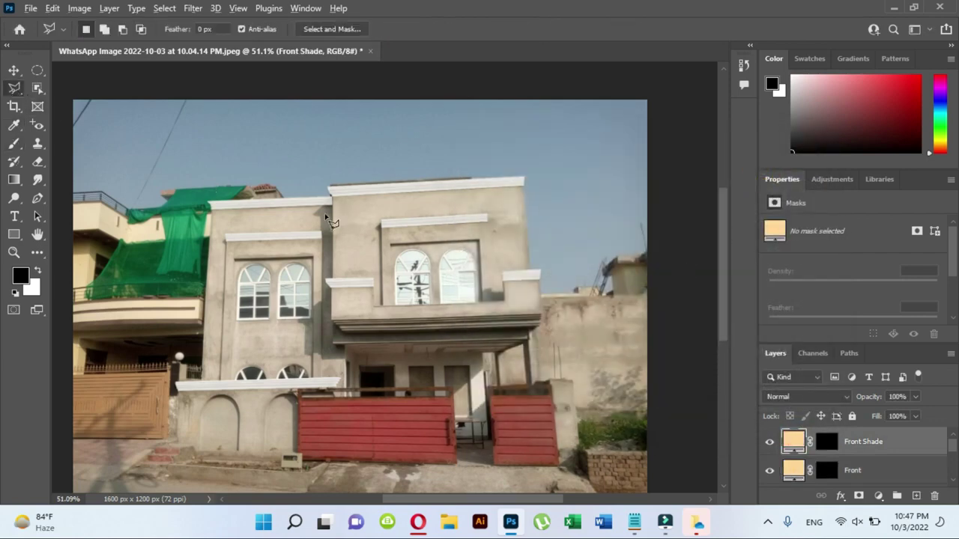
scroll(325, 216, up, 2)
scroll(315, 217, up, 3)
scroll(299, 217, up, 2)
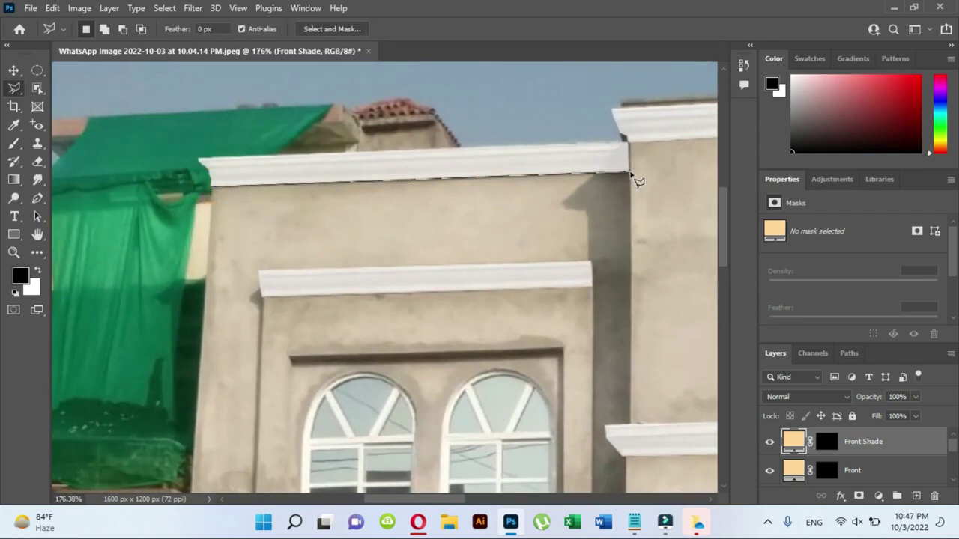
drag(621, 392, 582, 263)
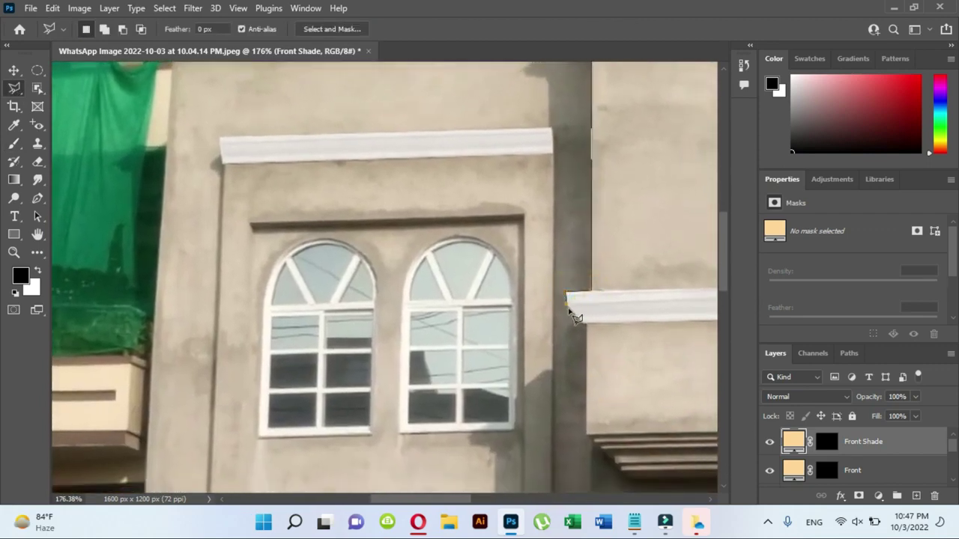
drag(592, 333, 572, 249)
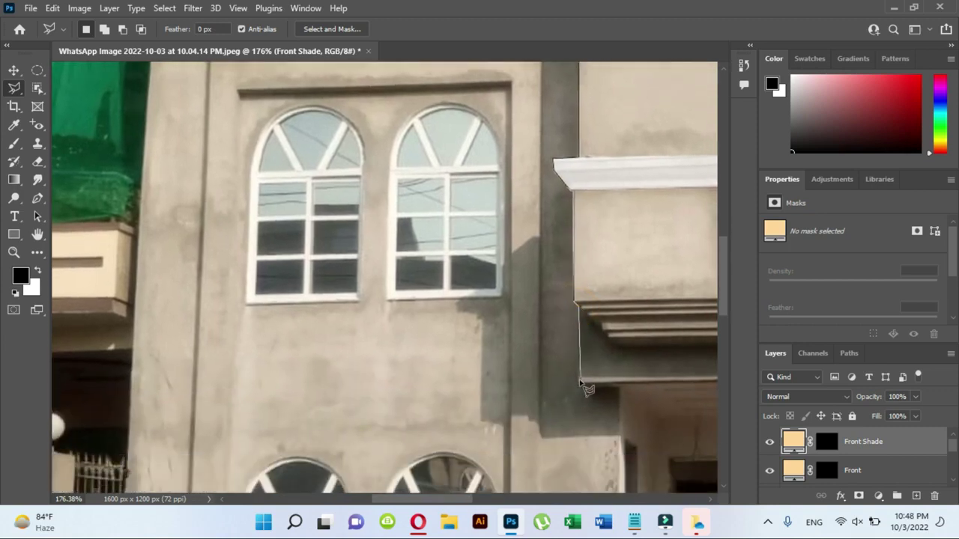
drag(561, 343, 529, 234)
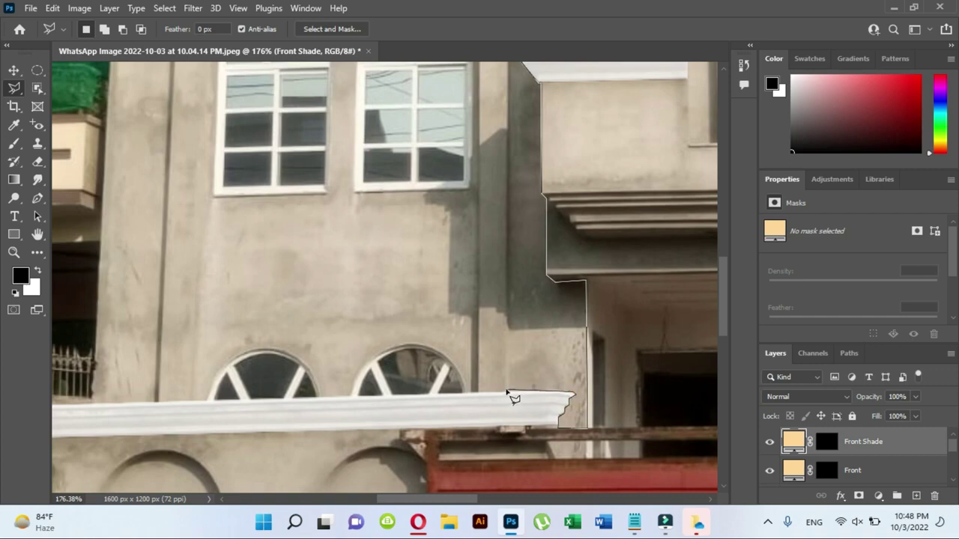
Continue the outline past the balcony cornice and green net, closing it at the roof corner.
scroll(505, 390, up, 3)
scroll(514, 128, up, 3)
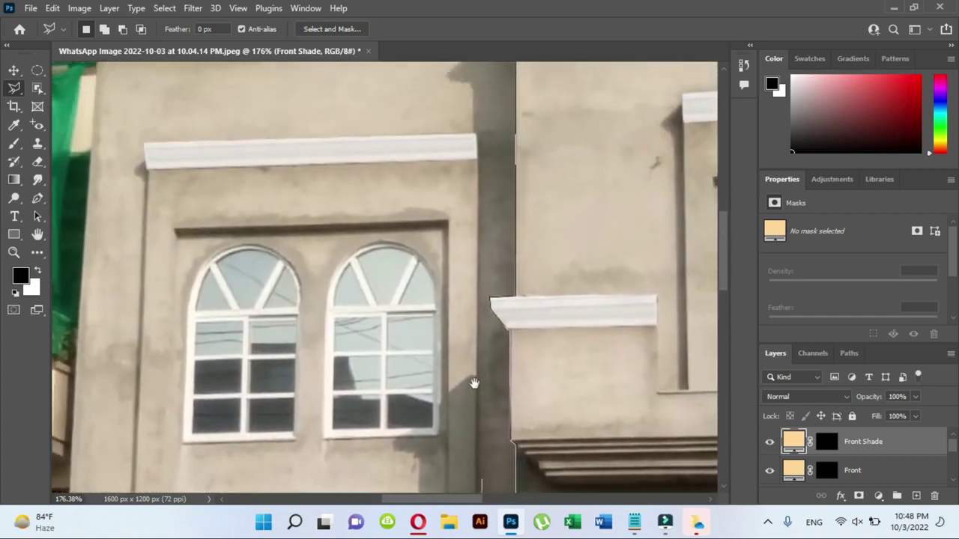
scroll(475, 385, up, 3)
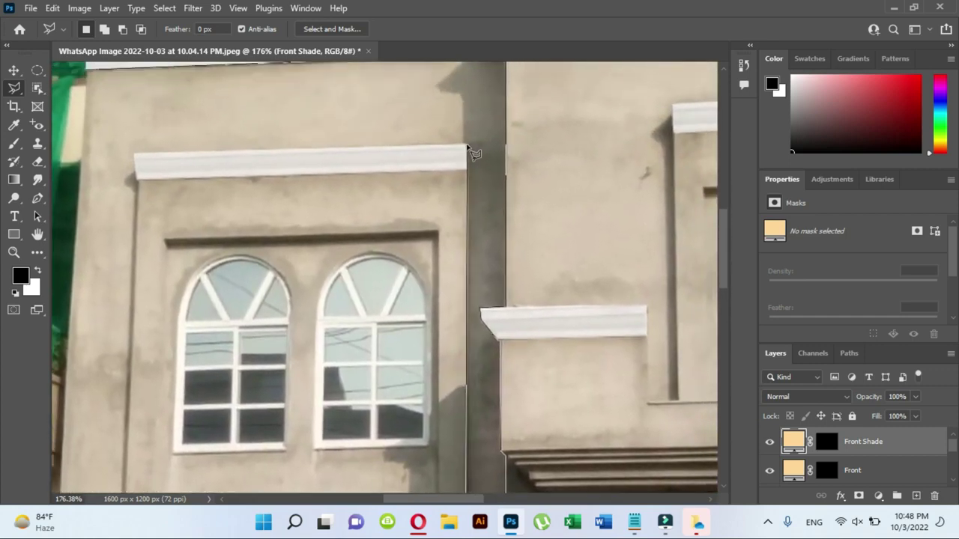
scroll(473, 148, up, 3)
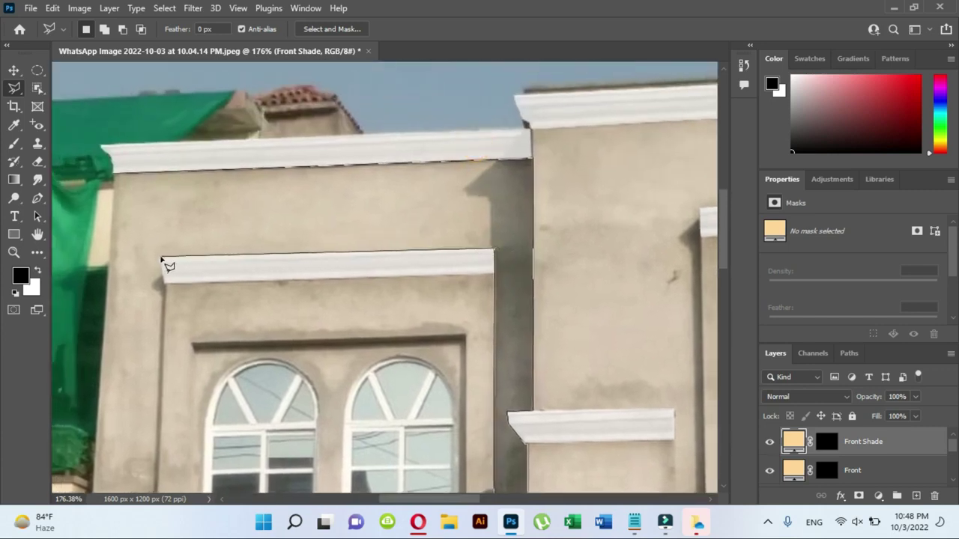
drag(206, 256, 440, 212)
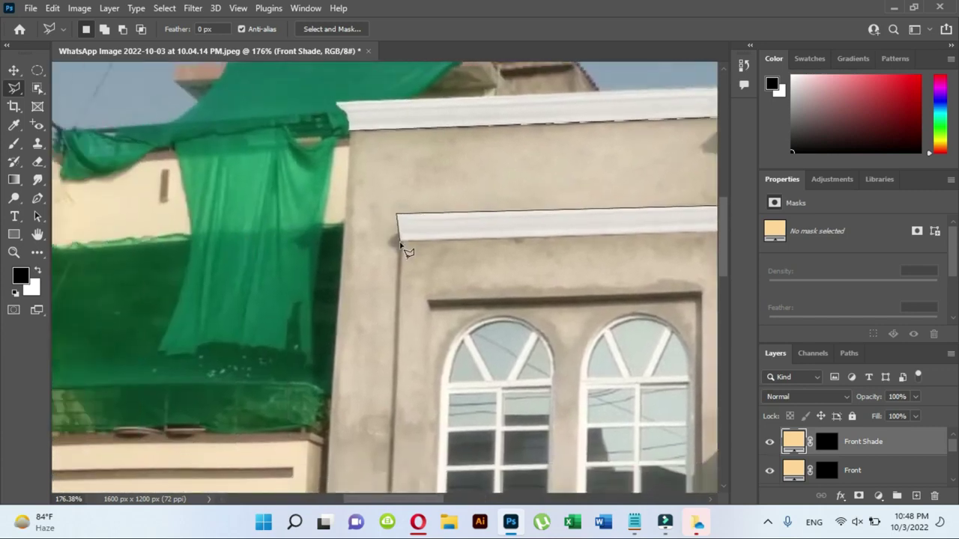
scroll(407, 209, down, 2)
scroll(406, 214, down, 3)
drag(405, 298, 423, 146)
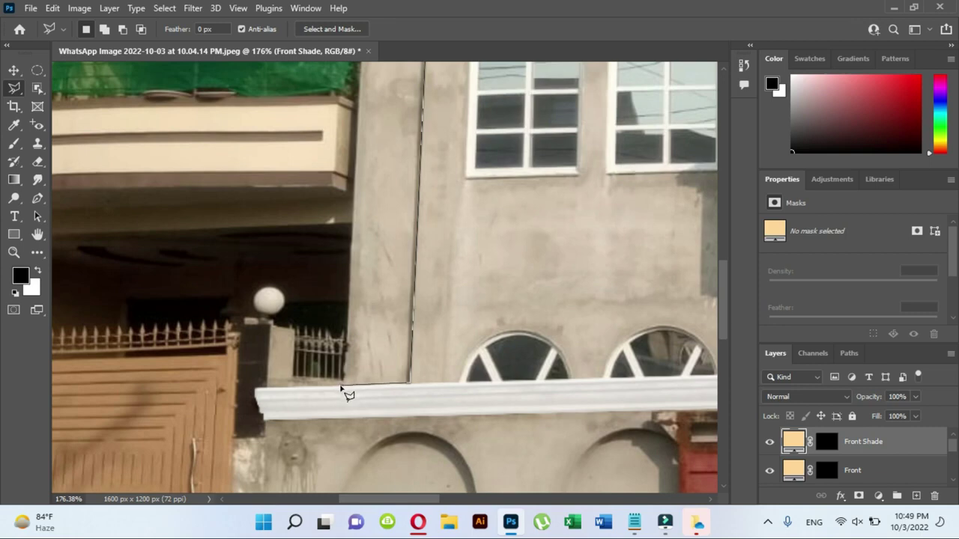
drag(361, 217, 357, 367)
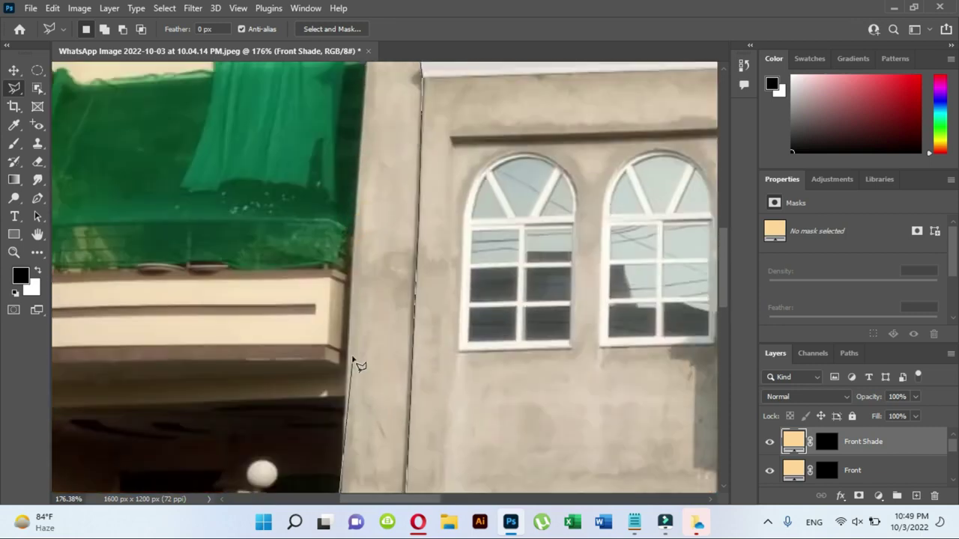
drag(365, 299, 402, 449)
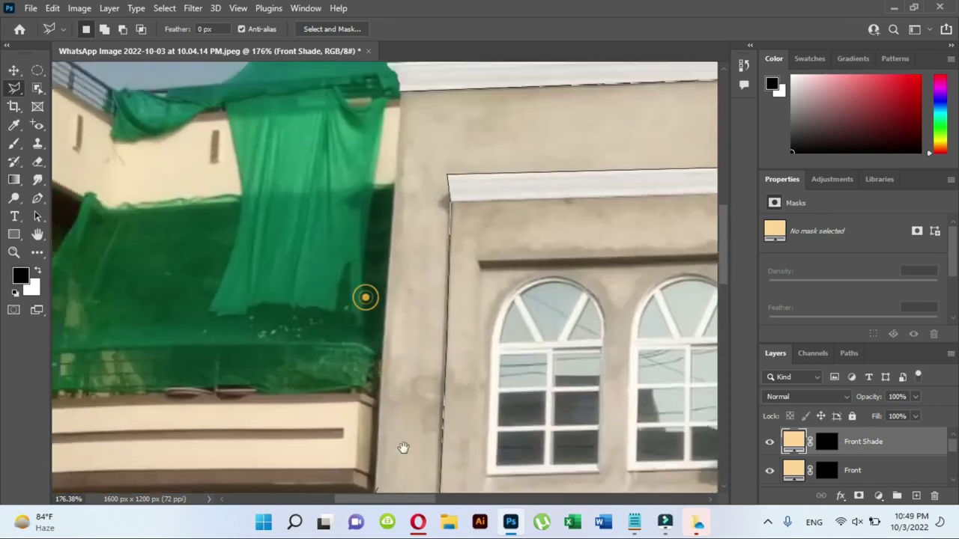
double_click(417, 125)
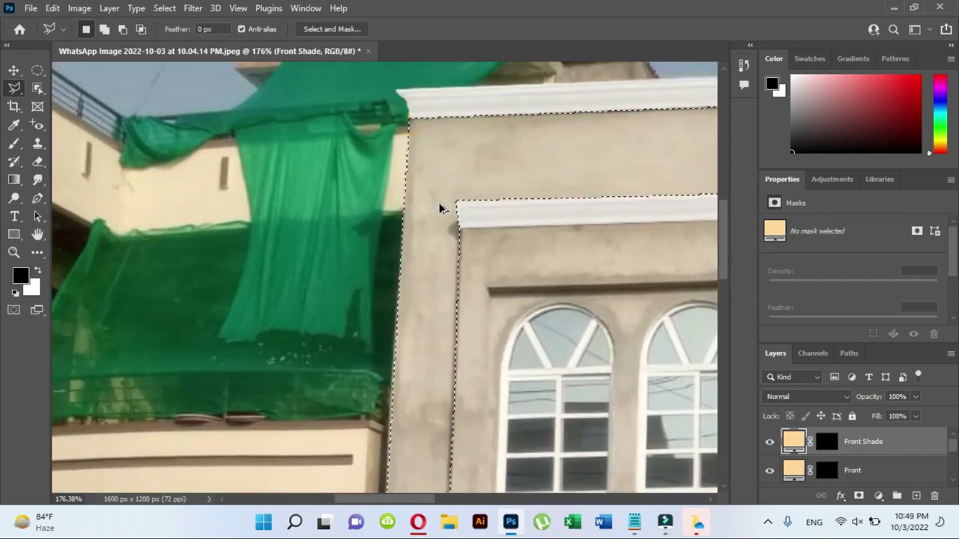
scroll(439, 218, down, 5)
Brush white on the Front Shade mask inside the selection to reveal peach on the wall, then deselect.
key(b)
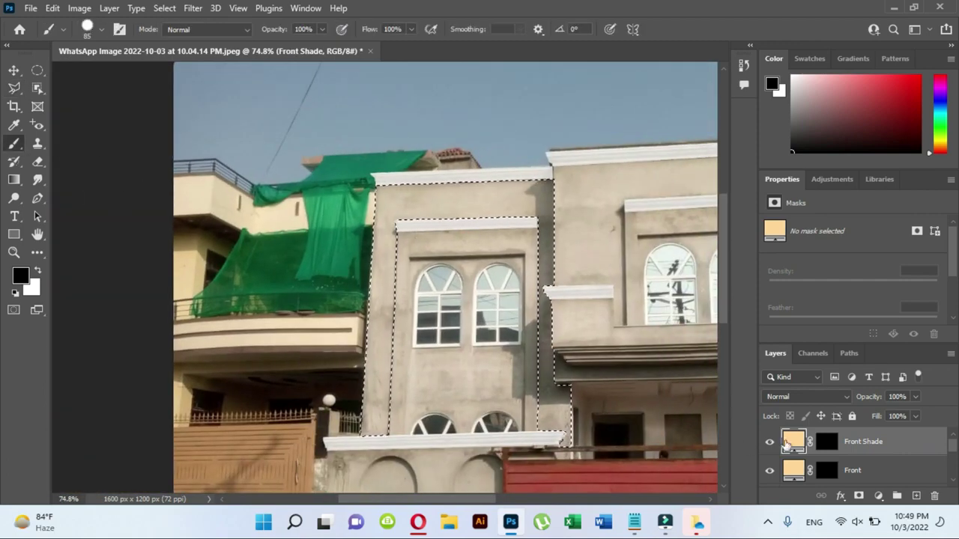
click(826, 442)
key(x)
mouse_move(378, 433)
mouse_down()
mouse_move(389, 343)
mouse_move(387, 205)
mouse_move(541, 203)
mouse_move(558, 419)
mouse_up()
right_click(395, 208)
click(408, 184)
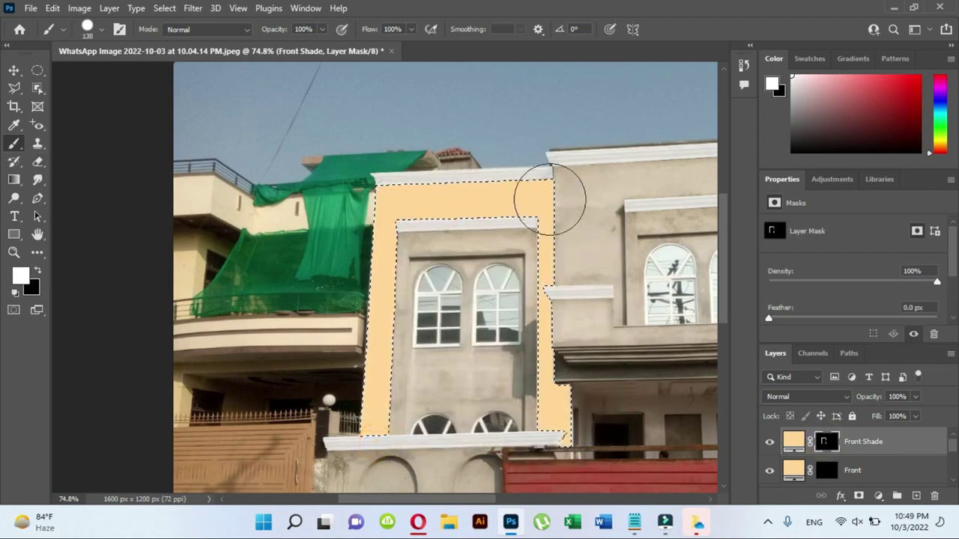
key(ctrl+d)
Lower Front Shade opacity to 78% and select the Background copy layer to view the whole house.
click(915, 397)
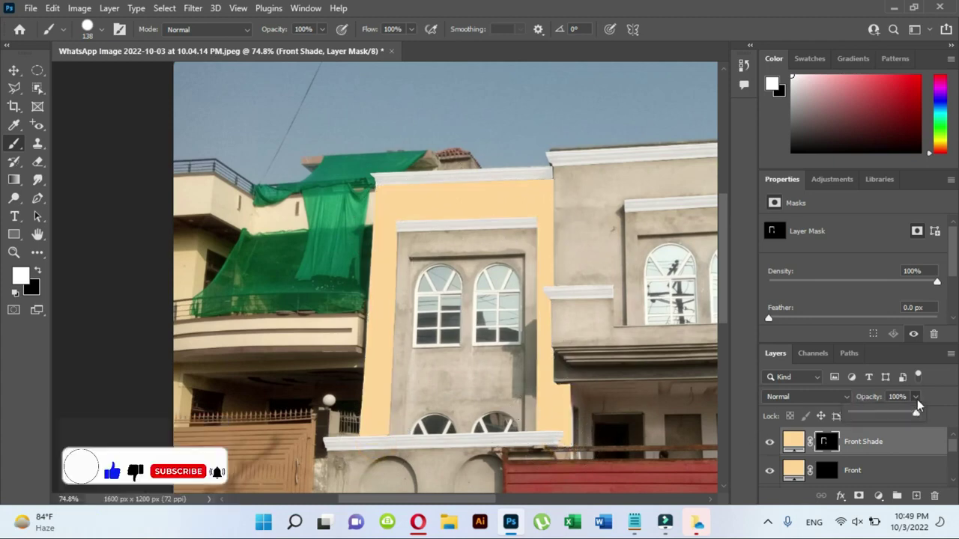
drag(905, 413, 901, 417)
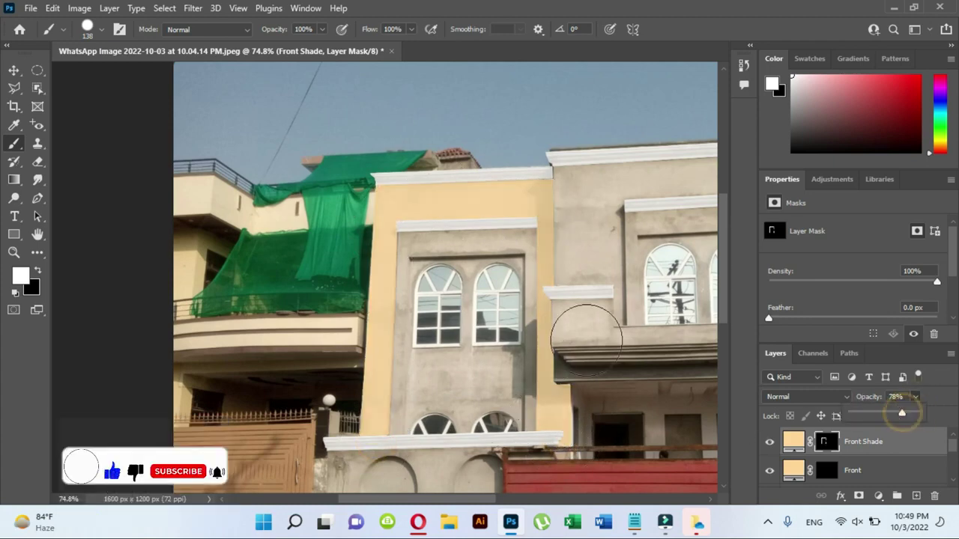
click(13, 70)
click(505, 257)
scroll(441, 255, up, 2)
scroll(440, 256, up, 1)
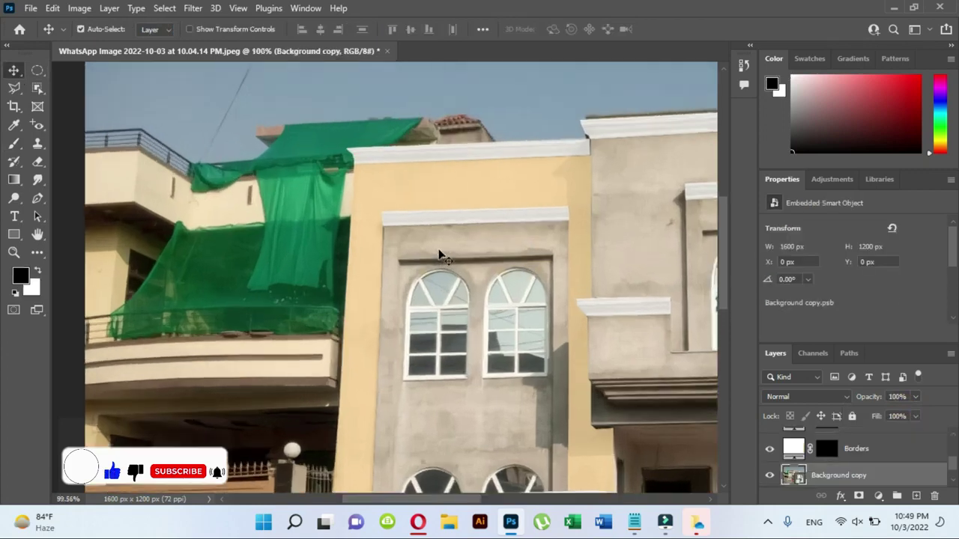
scroll(441, 255, down, 3)
drag(507, 265, 391, 256)
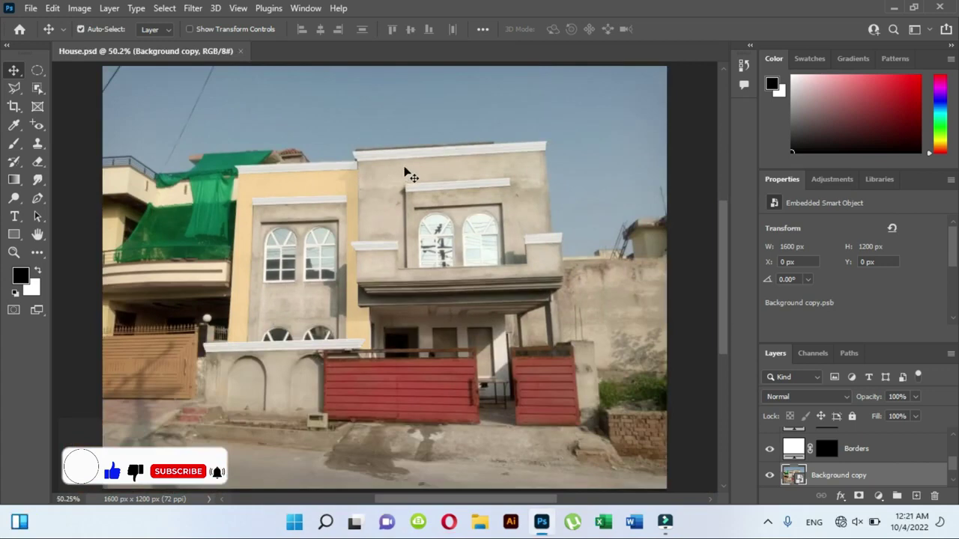
scroll(410, 175, up, 3)
scroll(441, 188, up, 2)
Start a Polygonal Lasso outline at the right section's roof corners, ledge and cornice corner.
key(l)
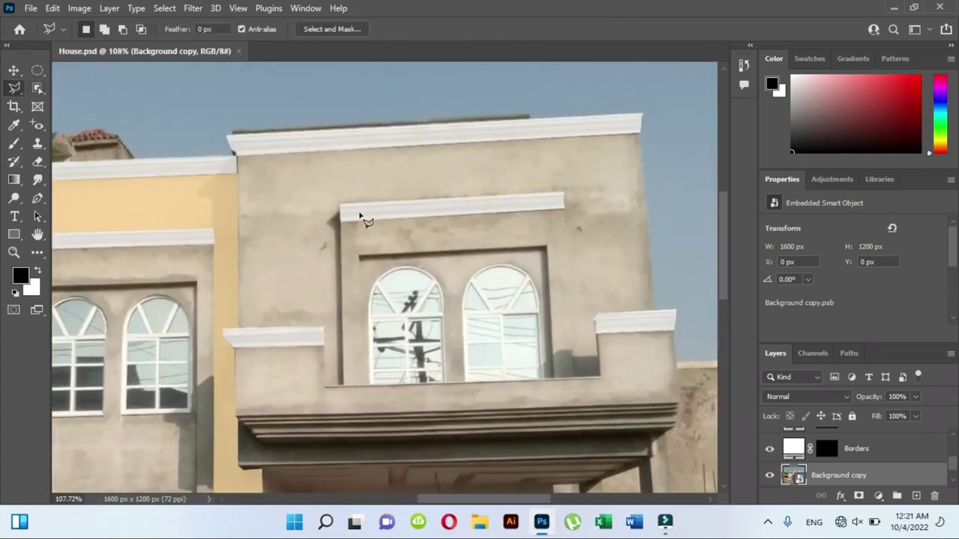
scroll(259, 172, up, 5)
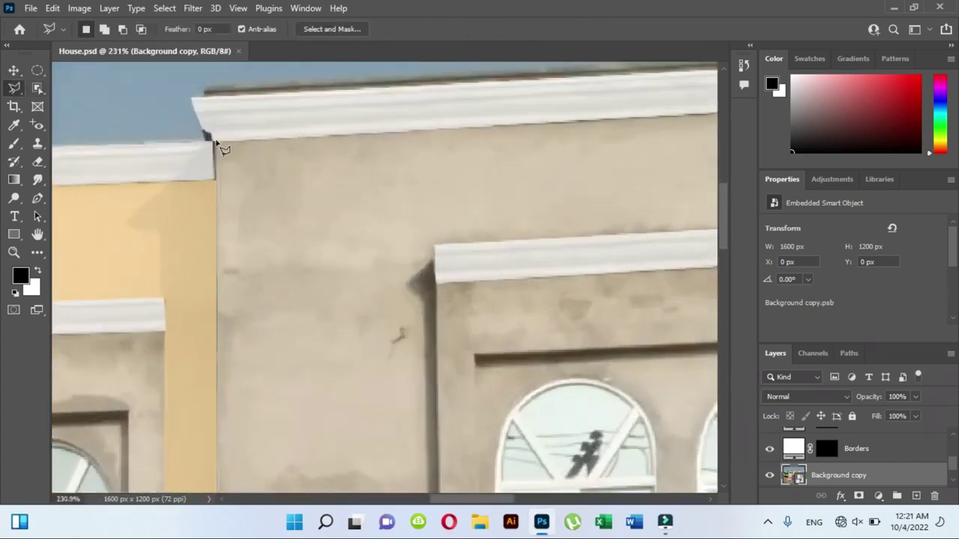
click(212, 140)
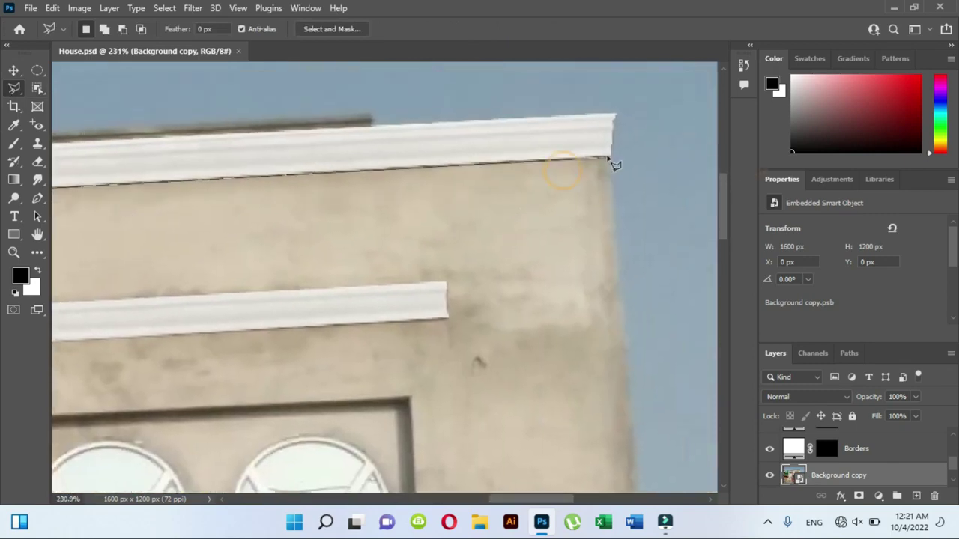
click(609, 158)
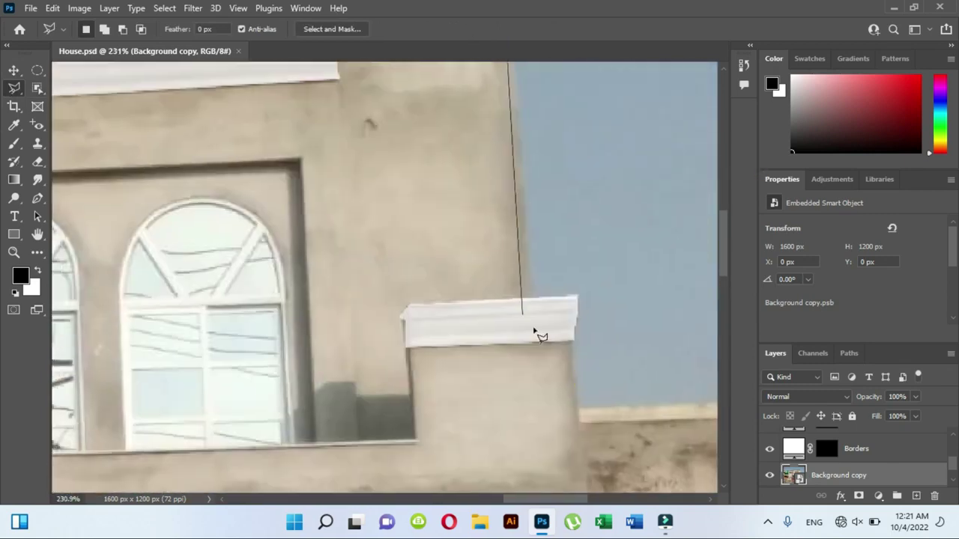
click(528, 298)
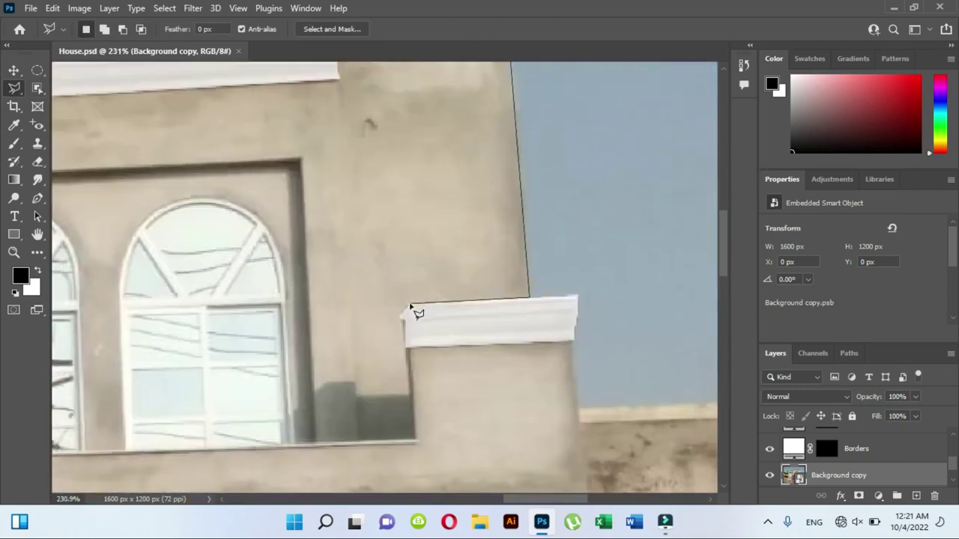
click(412, 307)
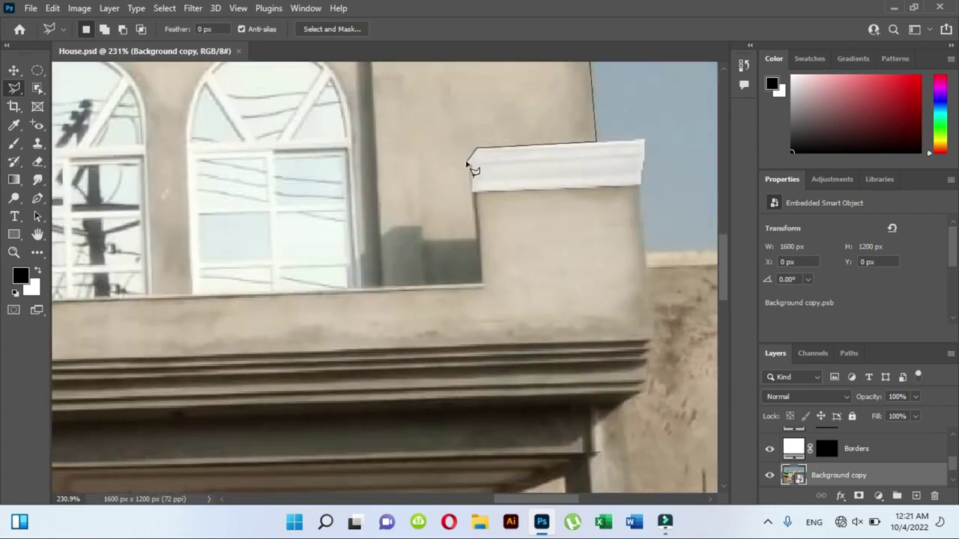
click(468, 162)
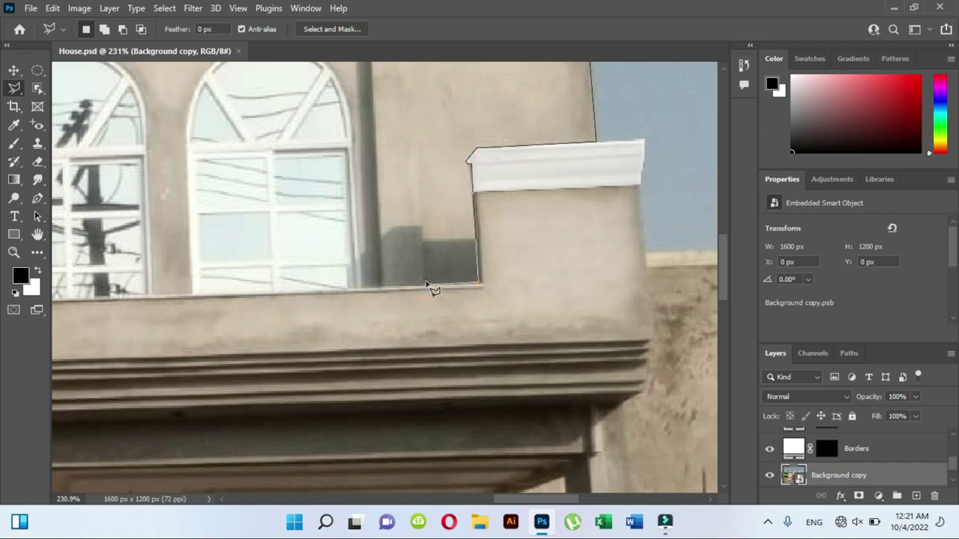
Add points at the remaining cornice corners and close the facade selection around the recess.
scroll(427, 274, up, 5)
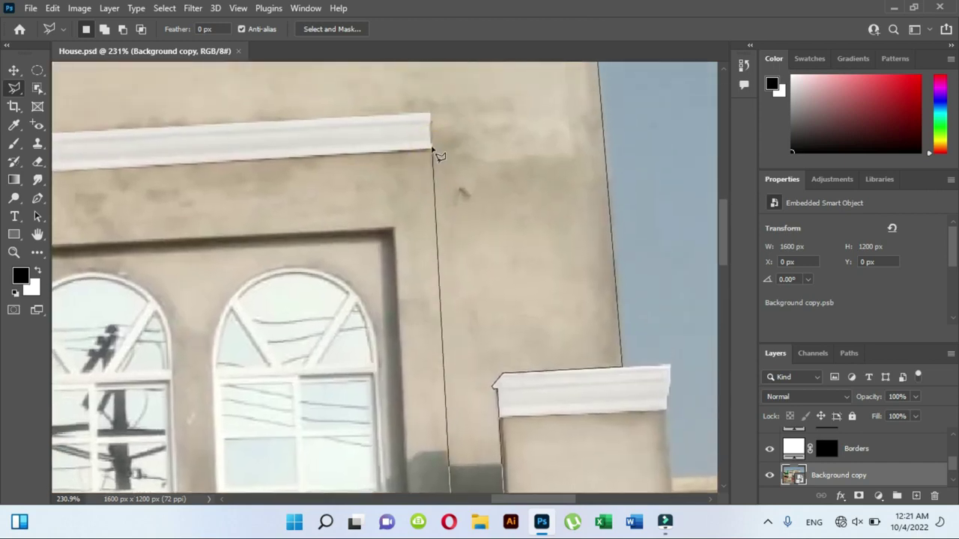
click(431, 147)
mouse_move(438, 118)
mouse_down()
mouse_move(483, 323)
mouse_move(670, 205)
mouse_up()
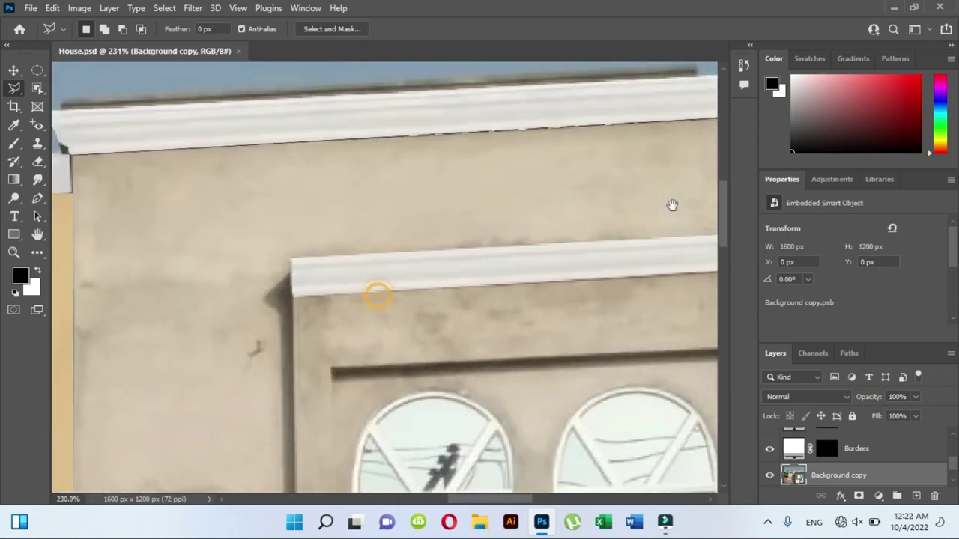
click(290, 254)
drag(289, 299, 368, 138)
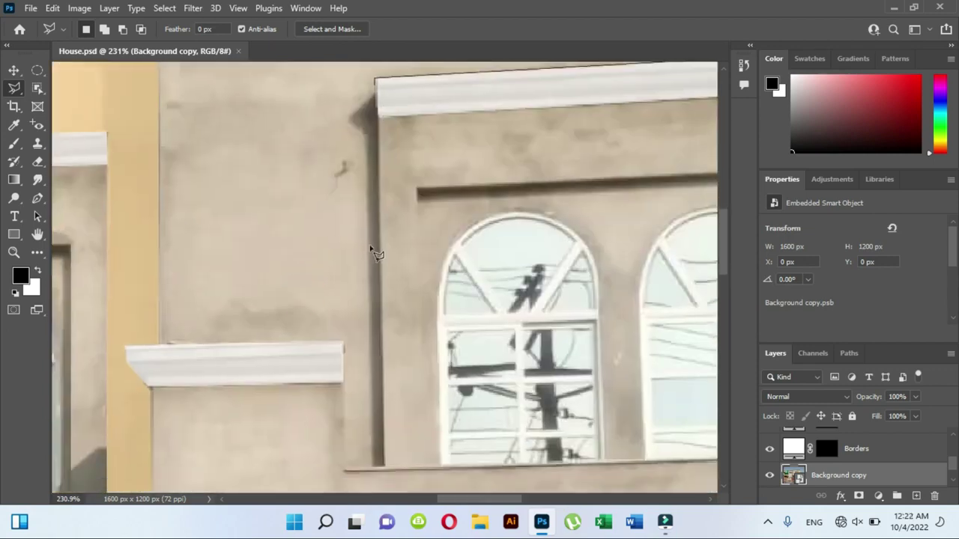
scroll(413, 207, down, 3)
scroll(414, 315, down, 1)
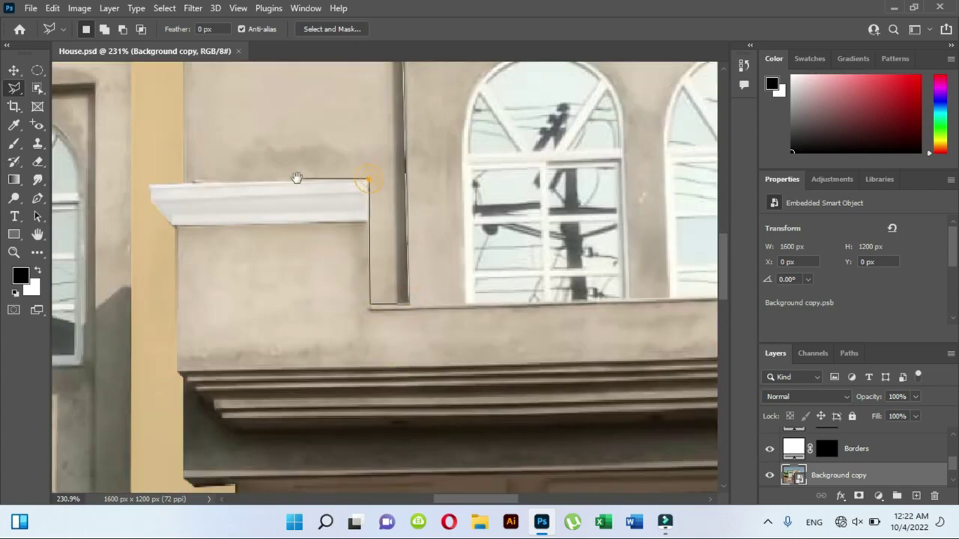
drag(223, 191, 402, 203)
click(359, 196)
scroll(378, 114, down, 5)
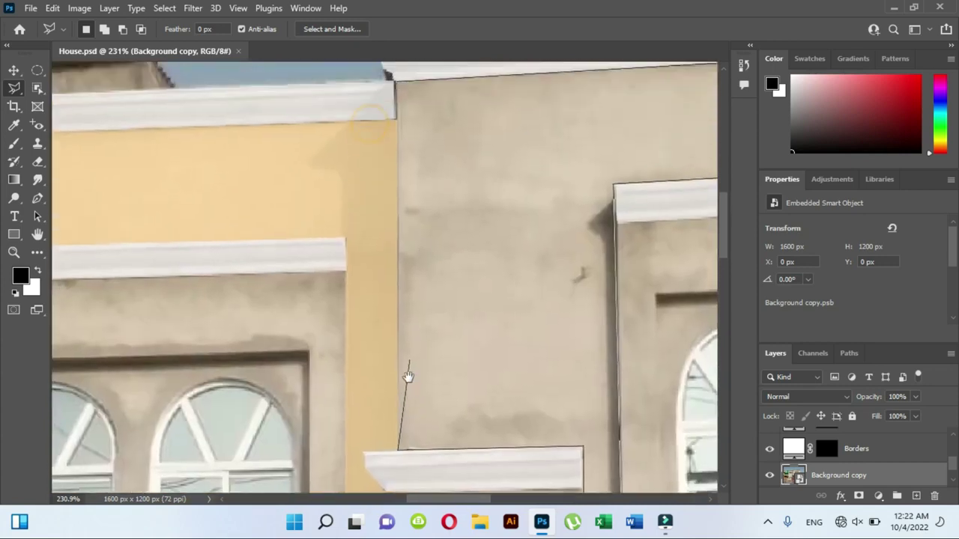
click(392, 84)
mouse_move(427, 133)
mouse_down()
mouse_move(499, 202)
mouse_move(263, 193)
mouse_up()
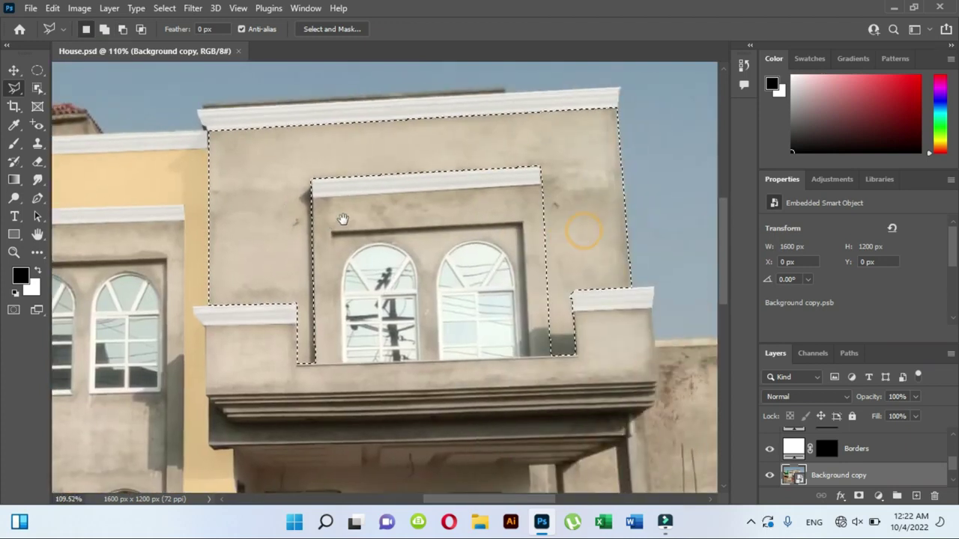
Brush white on the Front Shade mask to reveal peach across the right section's upper wall, then deselect.
key(b)
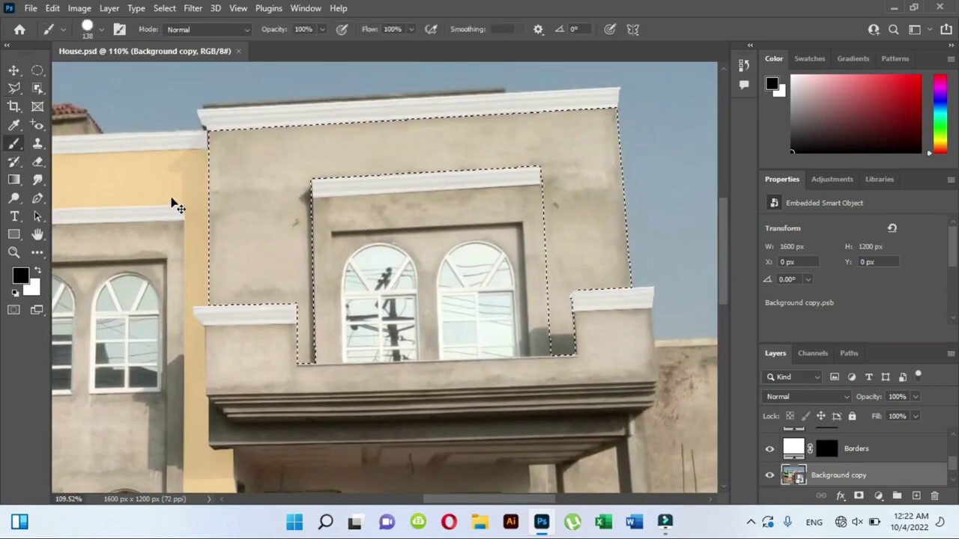
click(862, 442)
click(824, 442)
key(x)
mouse_move(262, 300)
mouse_down()
mouse_move(217, 197)
mouse_move(578, 236)
mouse_move(278, 221)
mouse_move(593, 117)
mouse_up()
drag(180, 155, 206, 118)
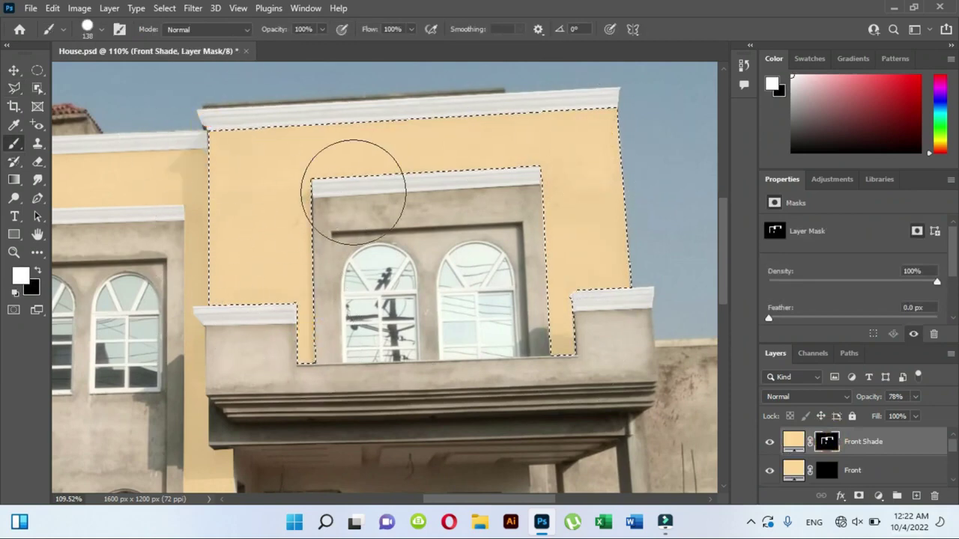
key(ctrl+d)
Lower Front Shade opacity to 74%, then pan to the upper balcony with the Move tool.
scroll(409, 182, down, 5)
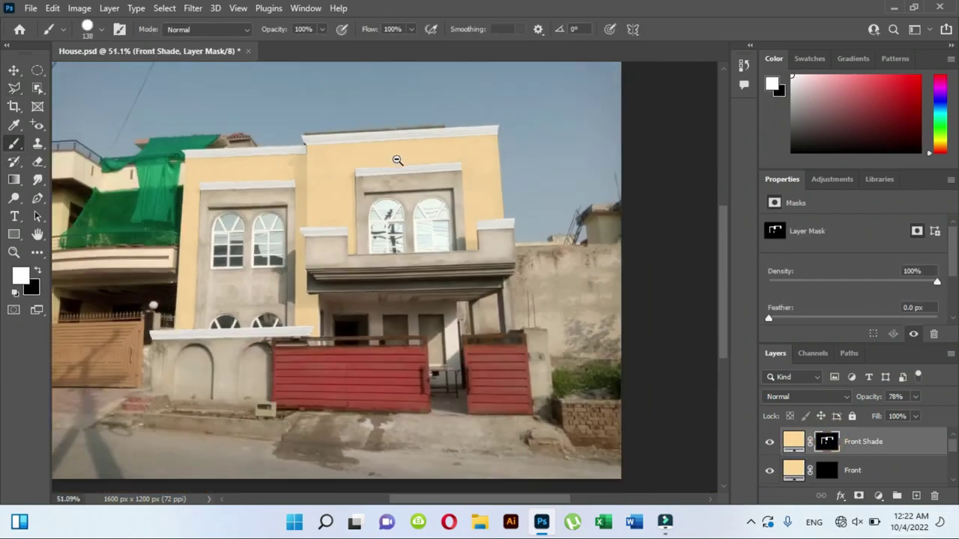
scroll(425, 181, down, 1)
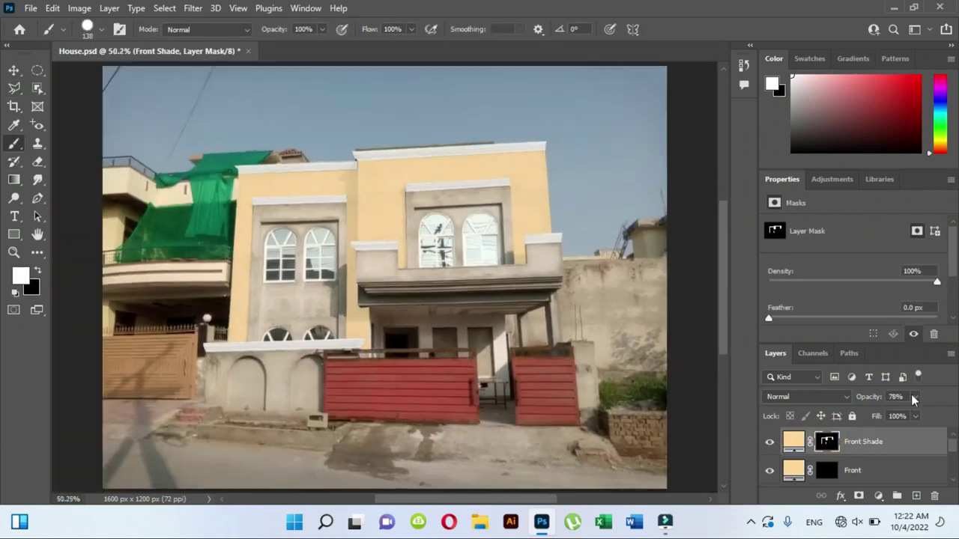
drag(915, 418, 914, 416)
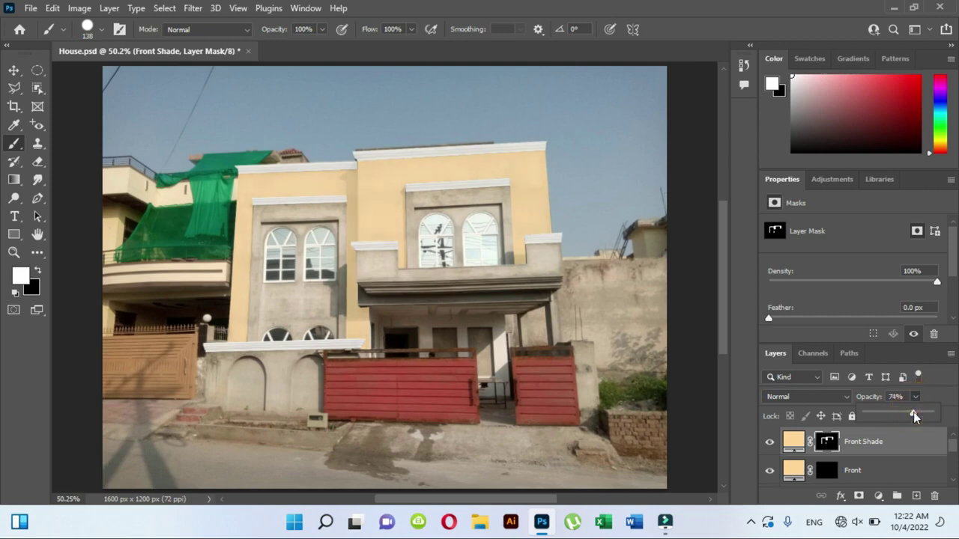
key(v)
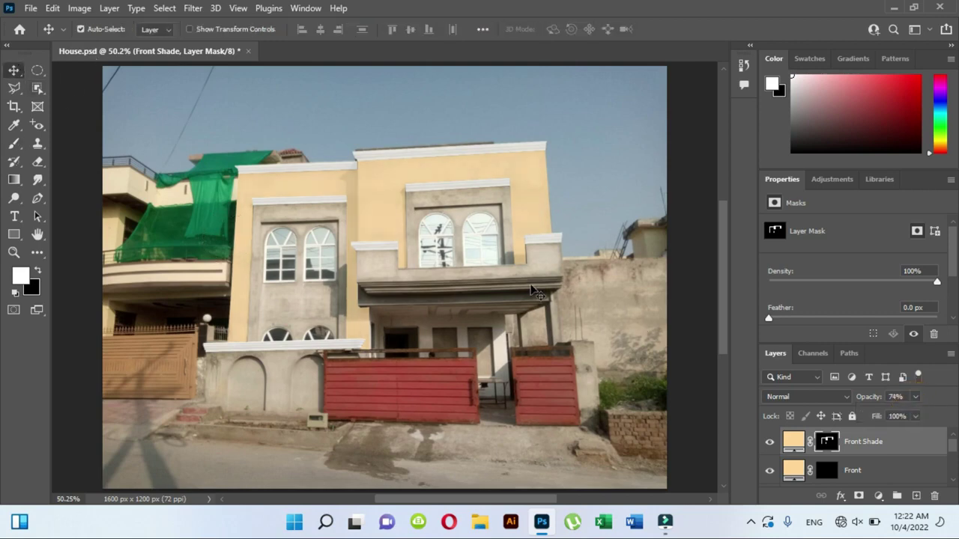
scroll(403, 267, up, 3)
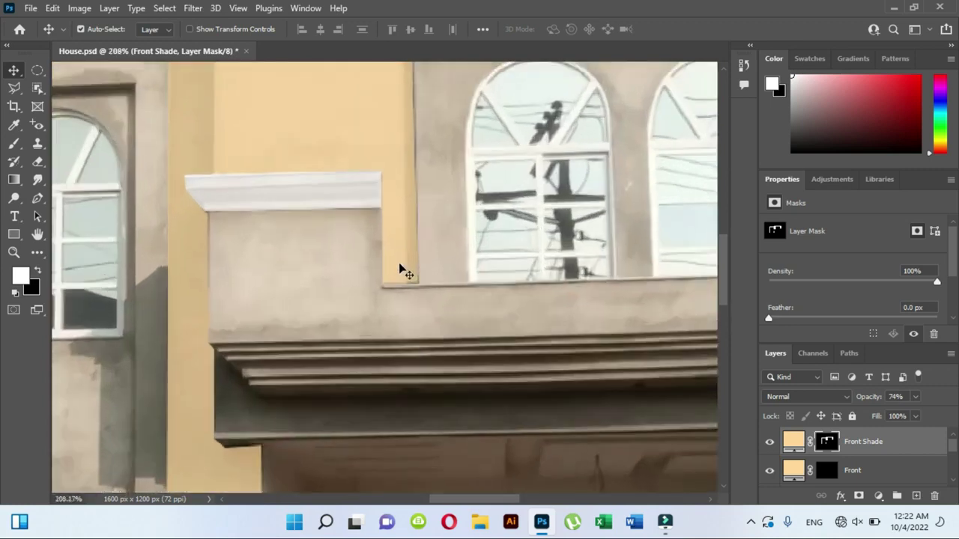
scroll(236, 275, down, 2)
scroll(237, 269, left, 3)
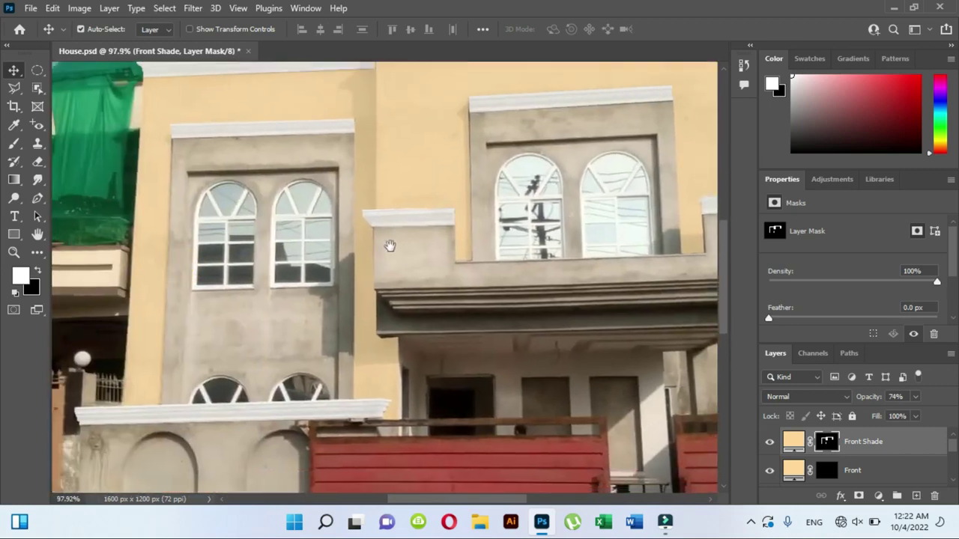
scroll(390, 246, left, 2)
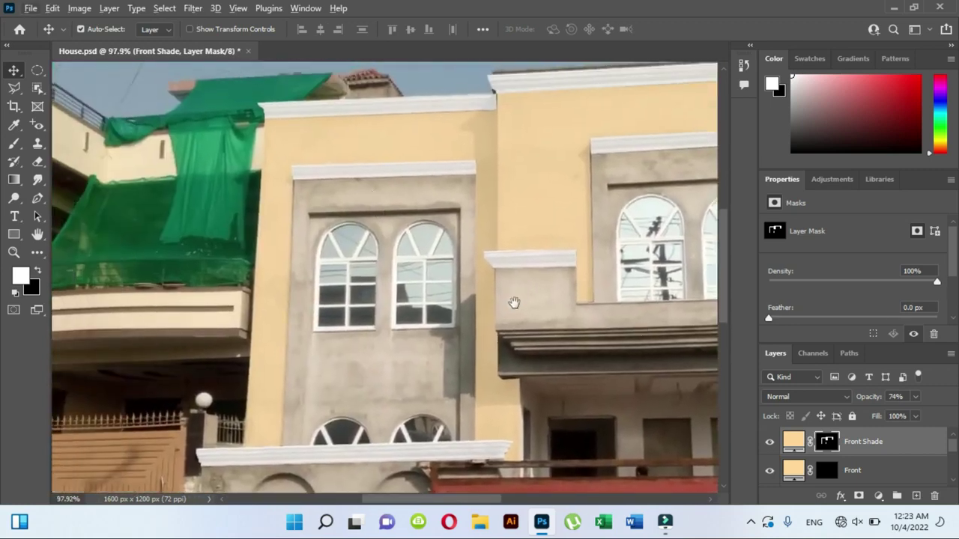
mouse_move(514, 303)
mouse_down()
mouse_move(381, 251)
mouse_move(157, 230)
mouse_move(269, 300)
mouse_move(275, 244)
mouse_up()
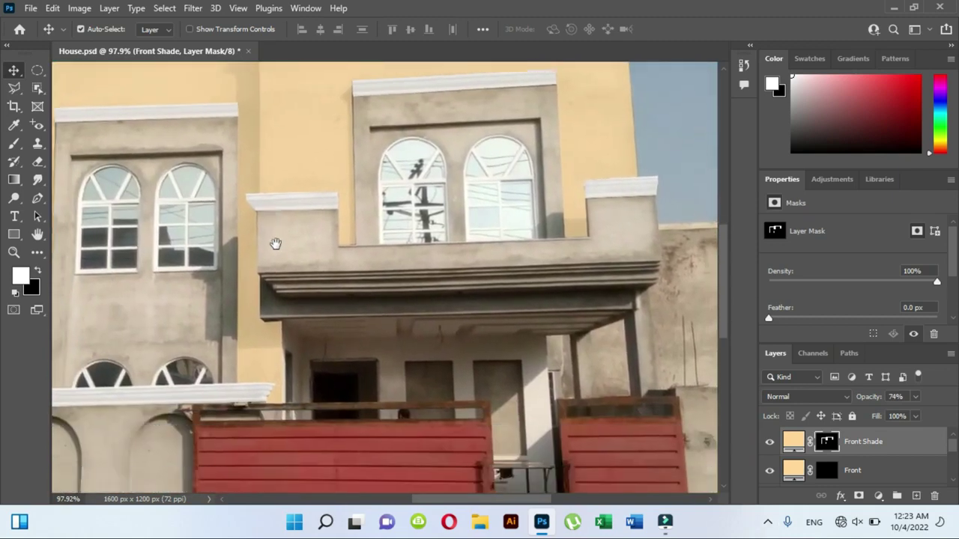
scroll(453, 235, up, 2)
Outline the balcony parapet with a Polygonal Lasso selection.
key(l)
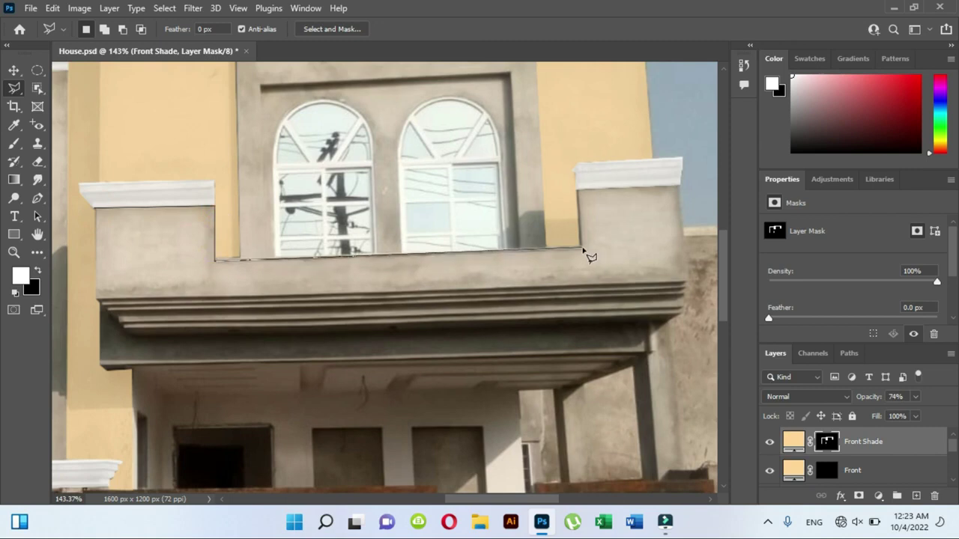
click(577, 190)
click(676, 185)
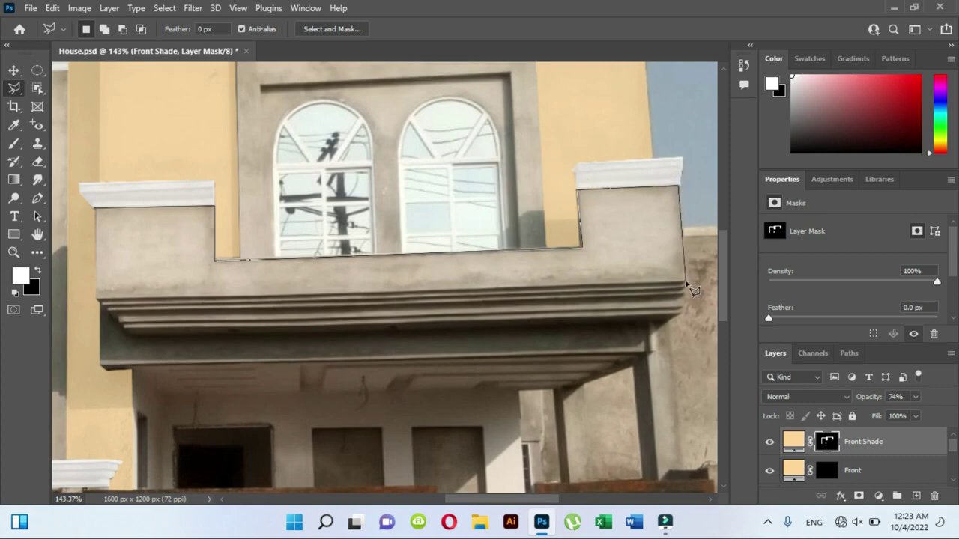
click(686, 283)
scroll(341, 296, left, 5)
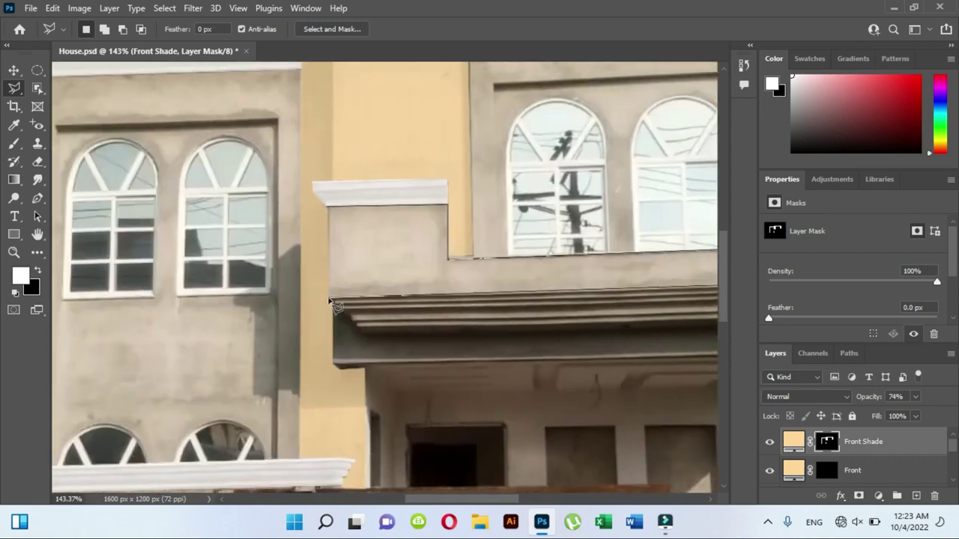
click(330, 205)
scroll(390, 247, right, 5)
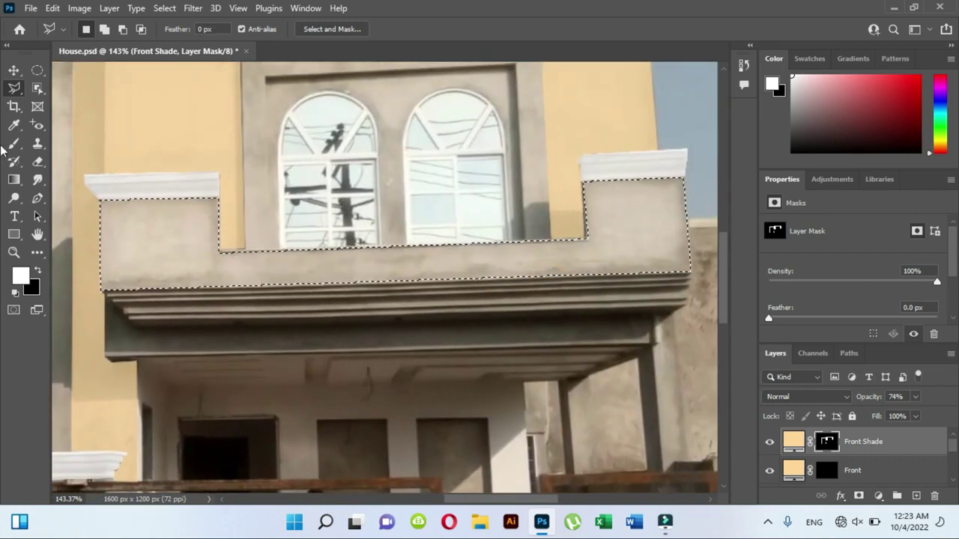
Paint white on the Front Shade mask to reveal yellow on the parapet, then recentre the house.
key(b)
mouse_move(143, 229)
mouse_down()
mouse_move(621, 236)
mouse_move(642, 188)
mouse_up()
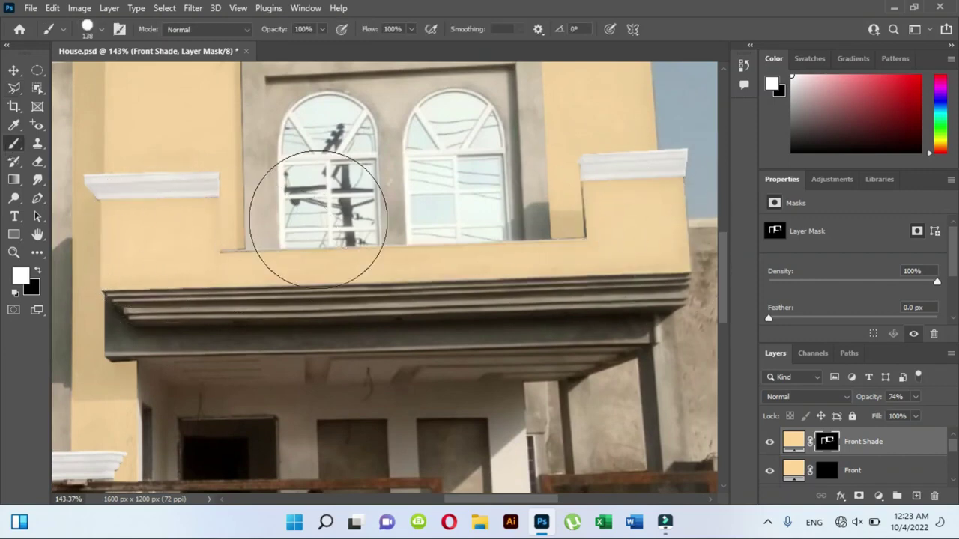
scroll(322, 212, down, 3)
scroll(353, 247, down, 2)
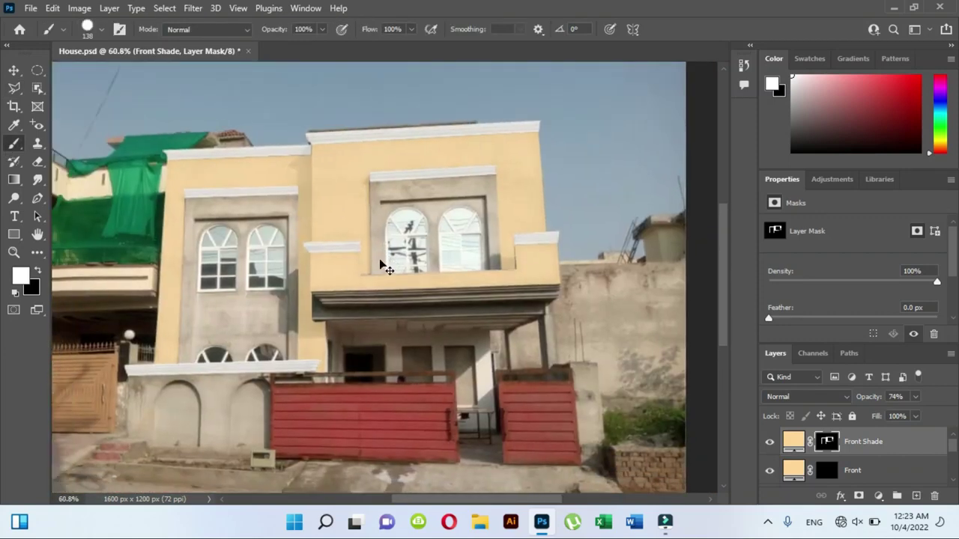
click(13, 69)
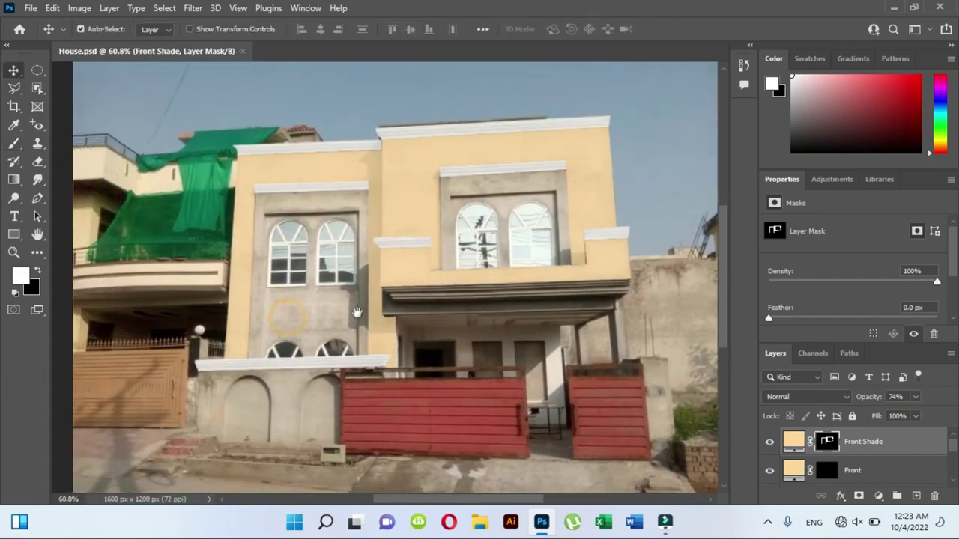
drag(287, 317, 325, 315)
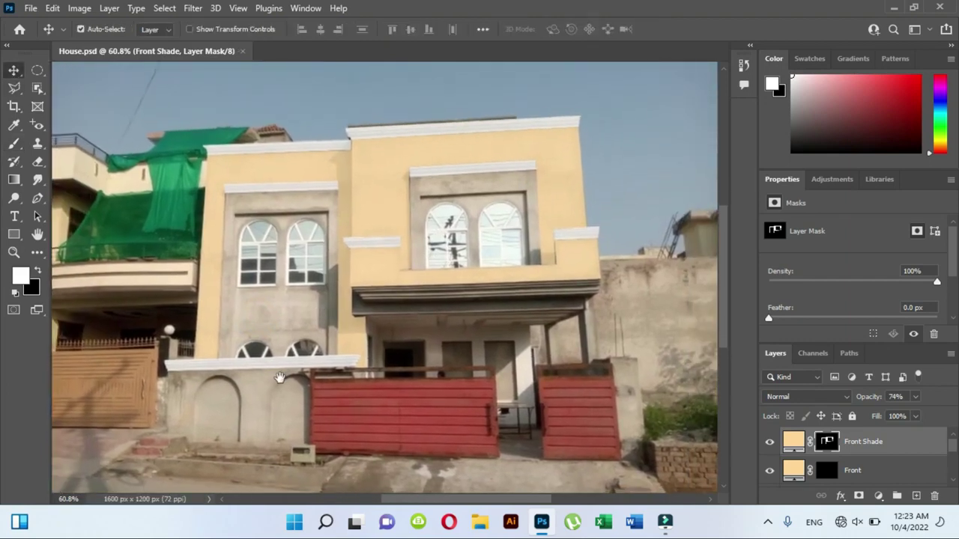
scroll(495, 201, up, 6)
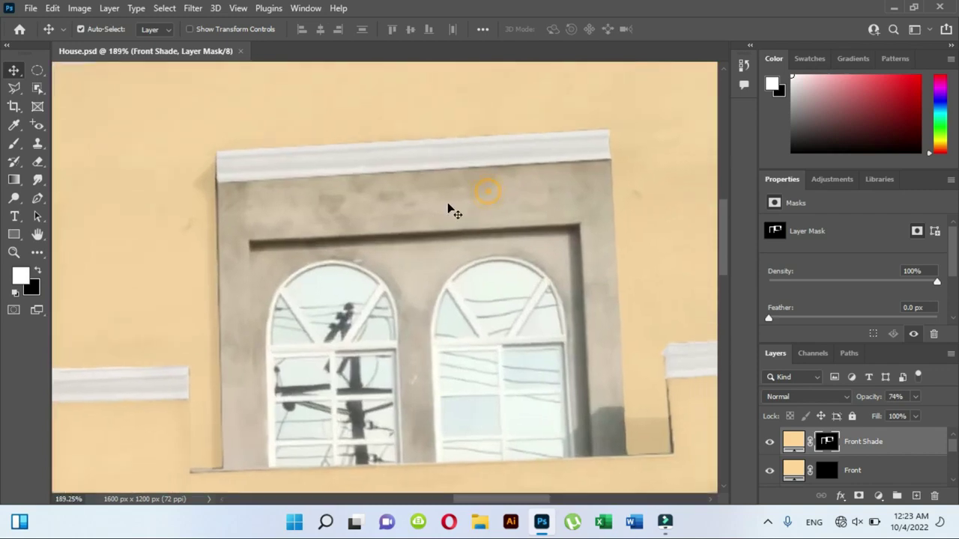
Select the upper window frame with a Polygonal Lasso, leaving out the inner recess.
click(14, 87)
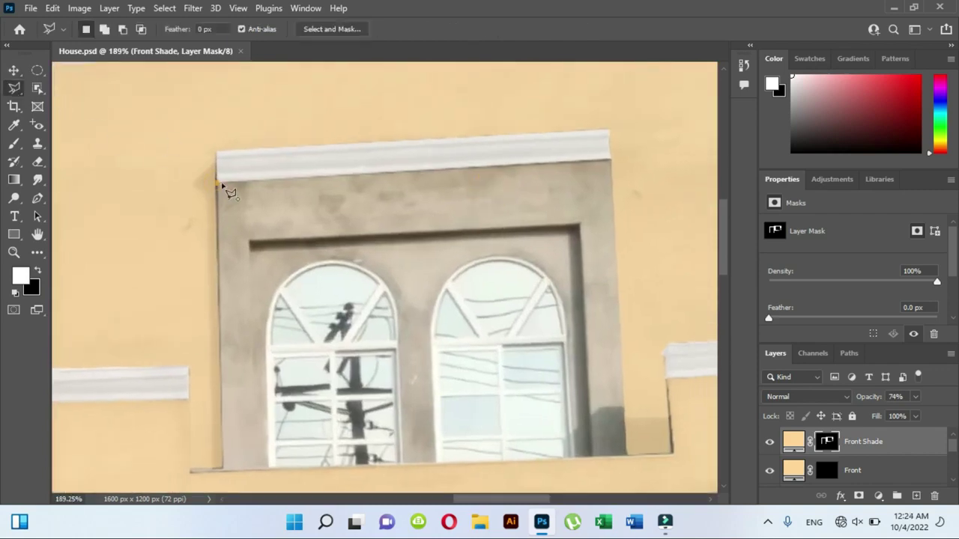
click(611, 159)
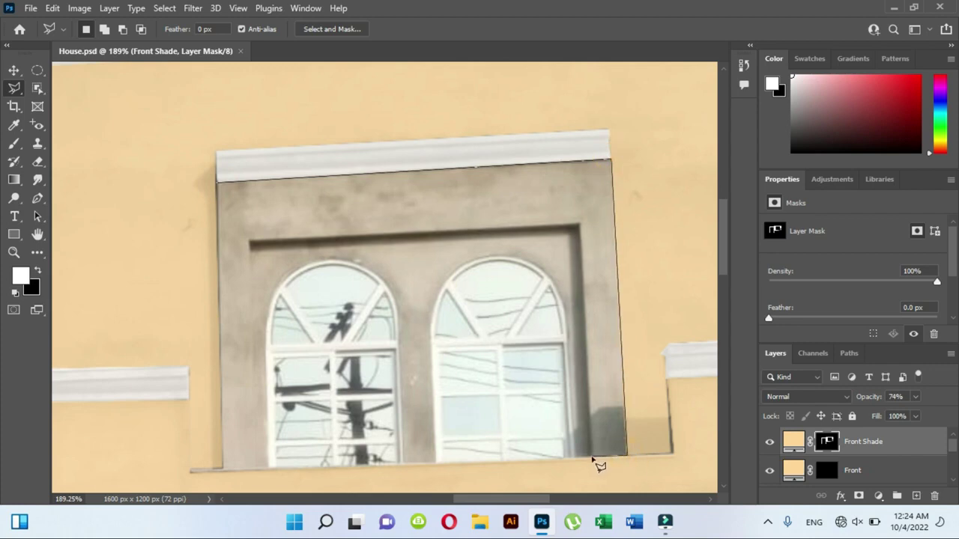
click(588, 458)
click(579, 224)
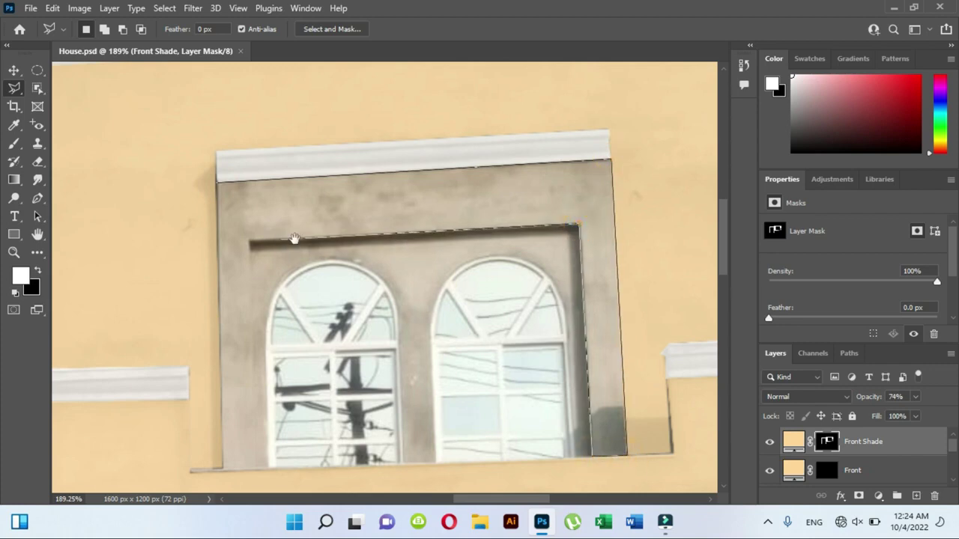
scroll(295, 239, left, 3)
click(356, 229)
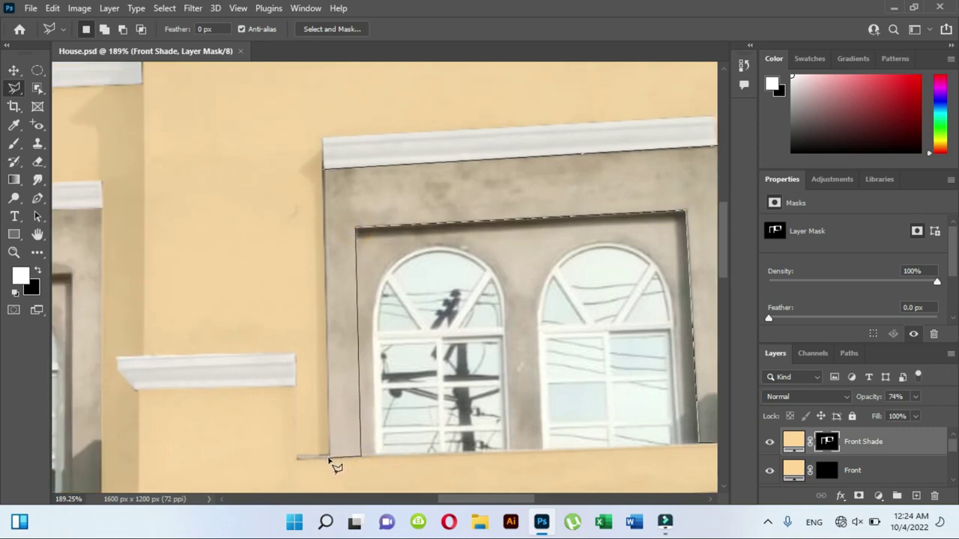
click(328, 458)
click(323, 173)
drag(479, 204, 355, 195)
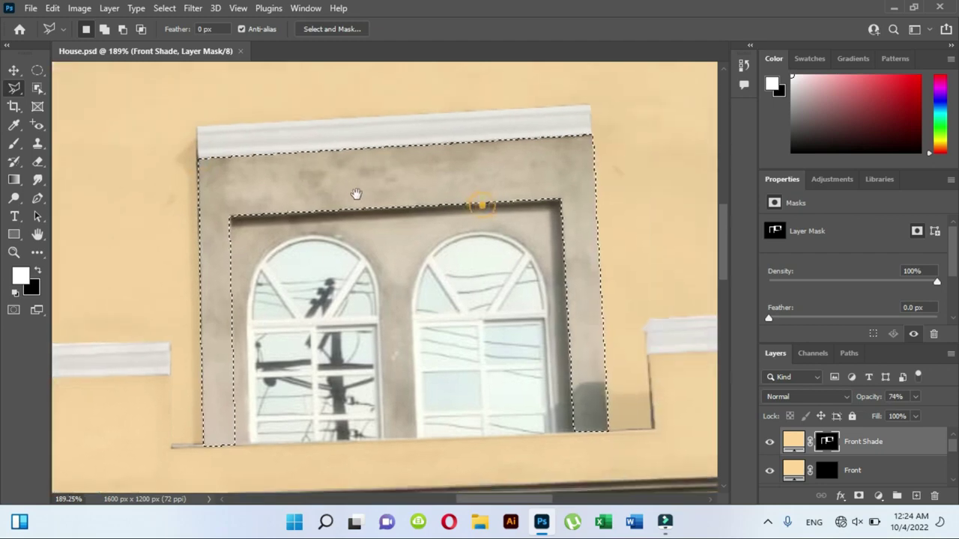
Paint the selected frame peach on the Front layer's mask.
key(b)
mouse_move(218, 420)
mouse_down()
mouse_move(257, 150)
mouse_move(562, 416)
mouse_up()
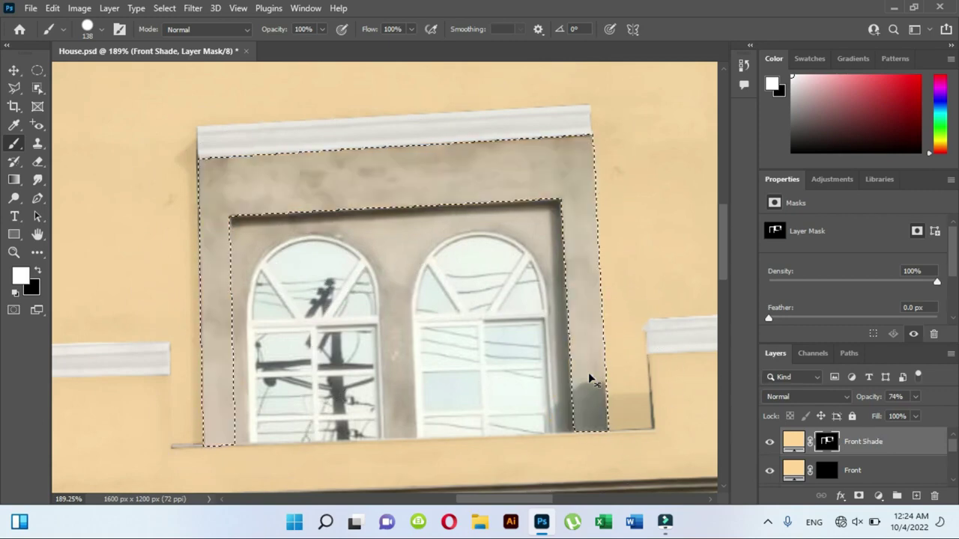
click(854, 470)
mouse_move(423, 153)
mouse_down()
mouse_move(172, 274)
mouse_move(568, 140)
mouse_up()
Clear the selection, target the Front Shade mask and shrink the brush to a tiny size.
key(ctrl+d)
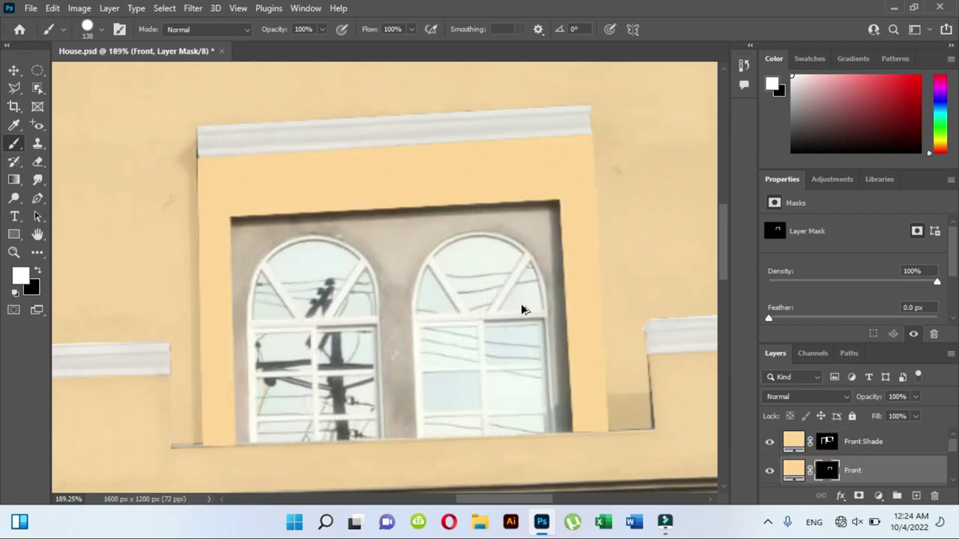
scroll(522, 306, down, 3)
scroll(522, 306, down, 3)
scroll(357, 326, up, 1)
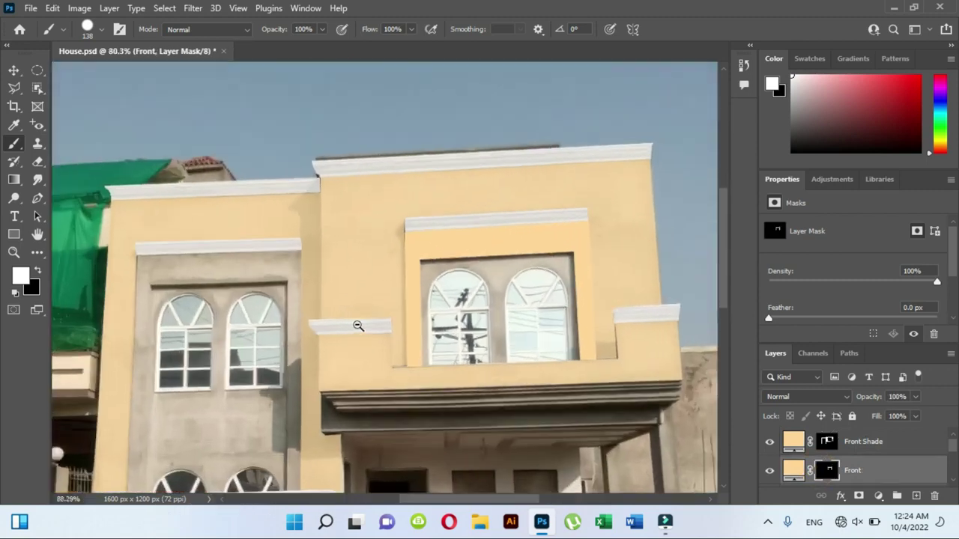
scroll(450, 214, up, 3)
scroll(448, 137, up, 1)
scroll(462, 147, up, 3)
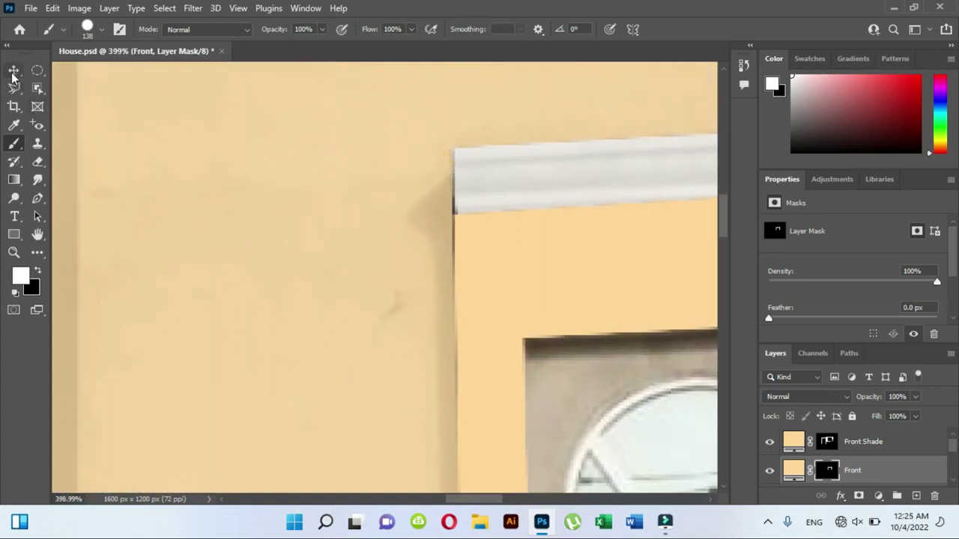
click(826, 442)
drag(262, 220, 80, 234)
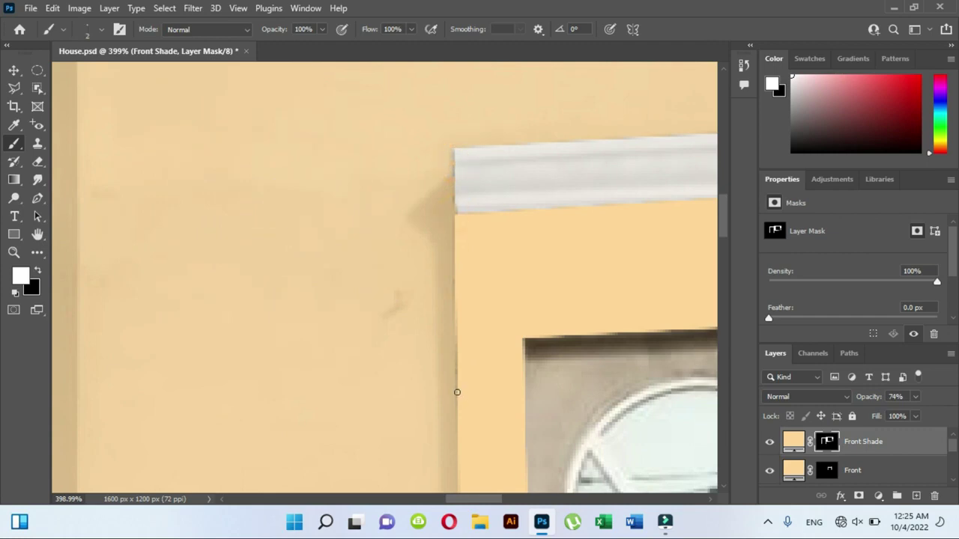
Paint out the dark edge lines beside the recess and along the sill on the Front Shade mask.
scroll(403, 324, down, 5)
scroll(430, 317, down, 1)
scroll(442, 368, down, 2)
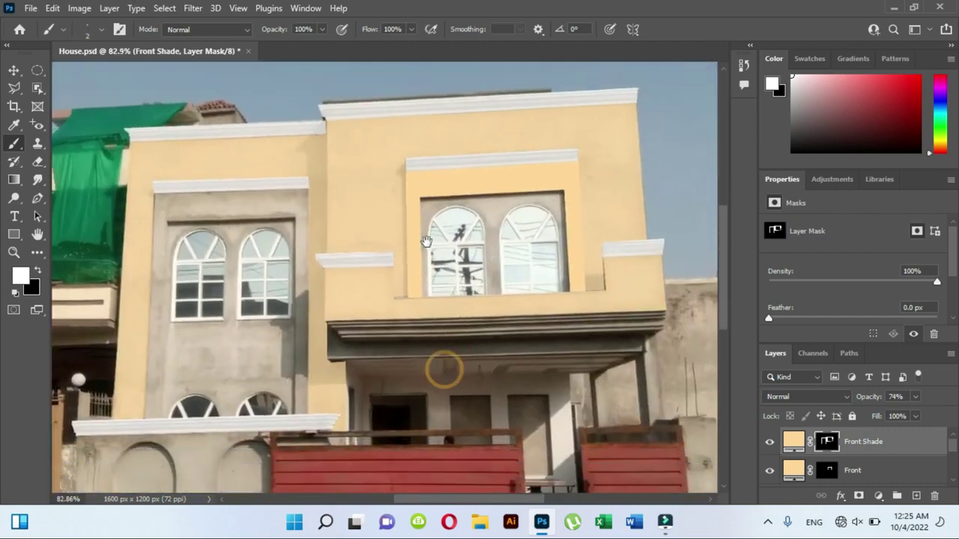
scroll(412, 300, down, 1)
scroll(560, 315, up, 1)
scroll(506, 266, up, 4)
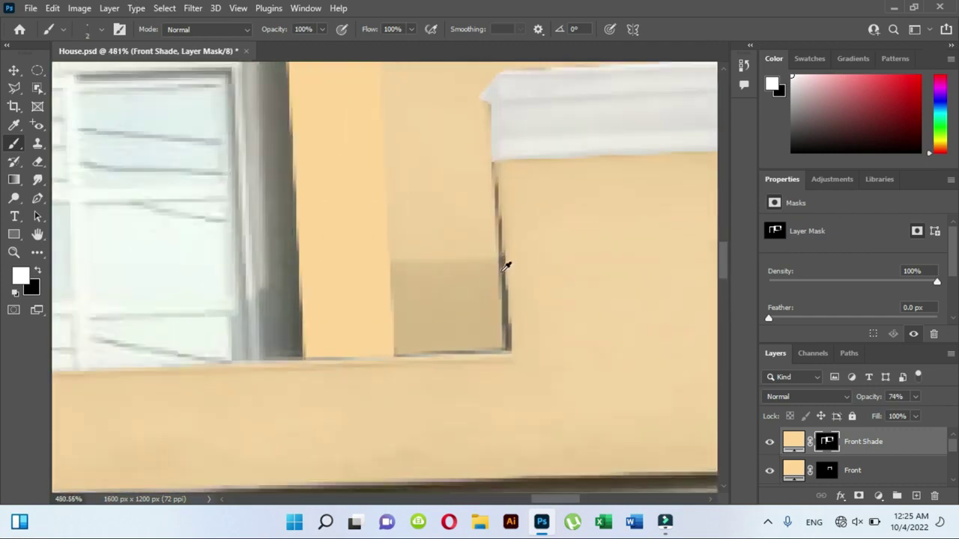
key(bracketright)
key(bracketright)
key(bracketright)
drag(496, 172, 508, 341)
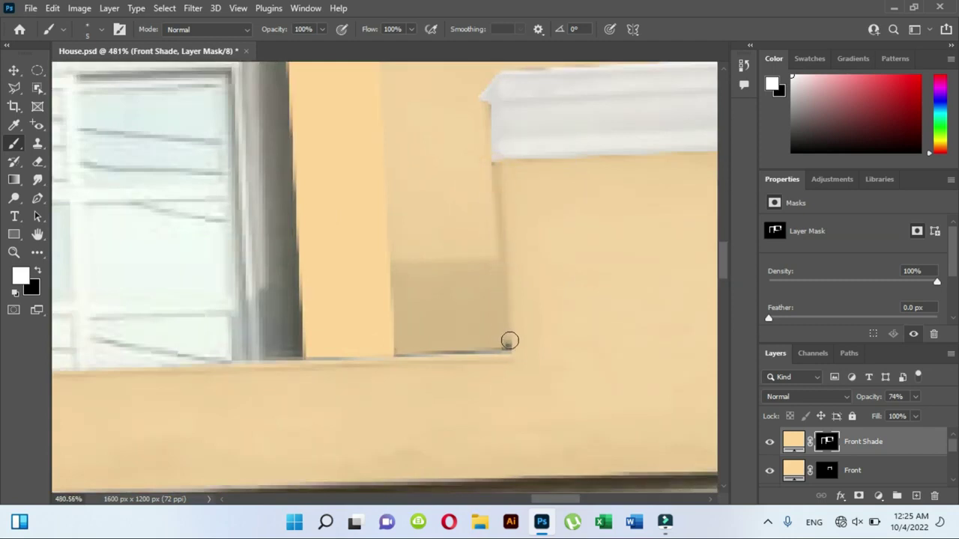
drag(378, 367, 241, 369)
key(ctrl+z)
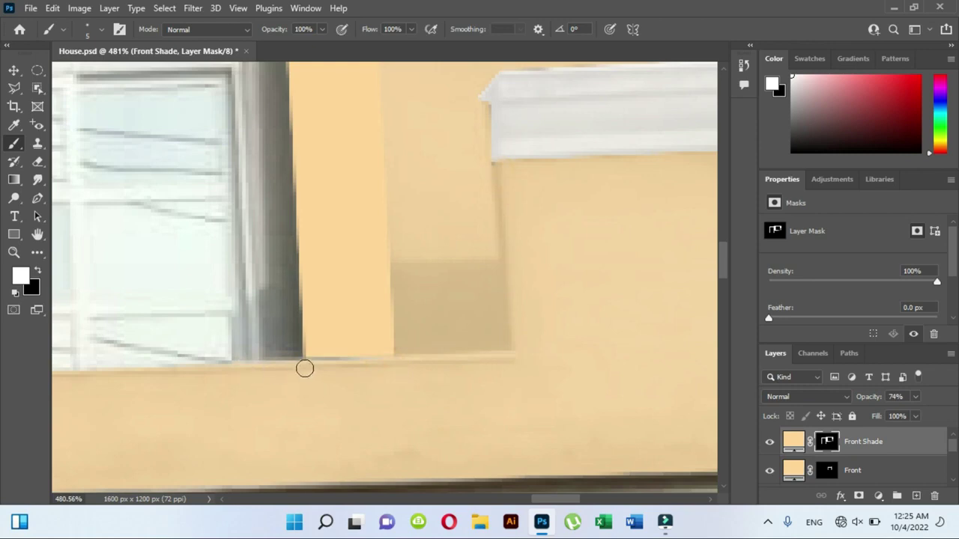
drag(304, 368, 360, 364)
scroll(437, 296, down, 8)
scroll(437, 295, down, 10)
scroll(416, 296, down, 2)
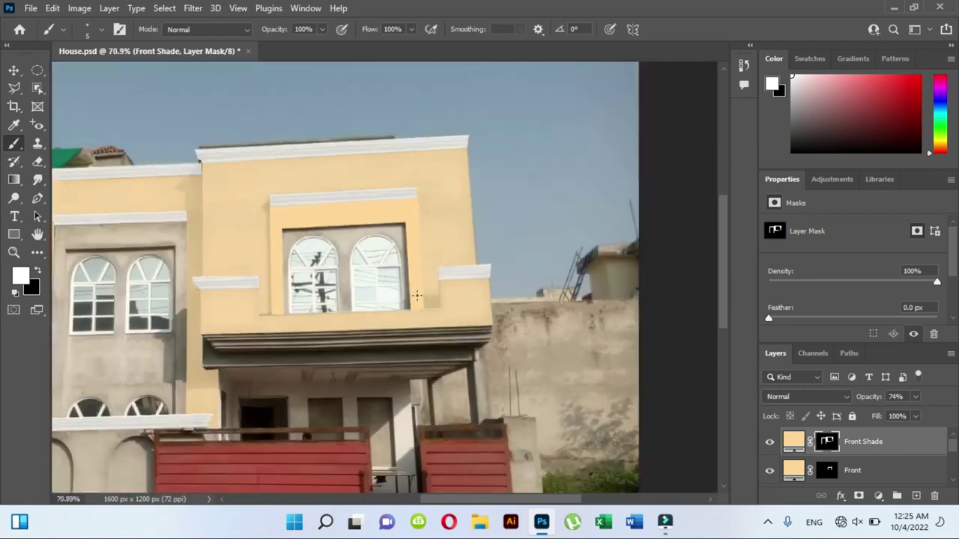
scroll(417, 296, down, 2)
Lower the Front layer's fill to 86%.
click(828, 471)
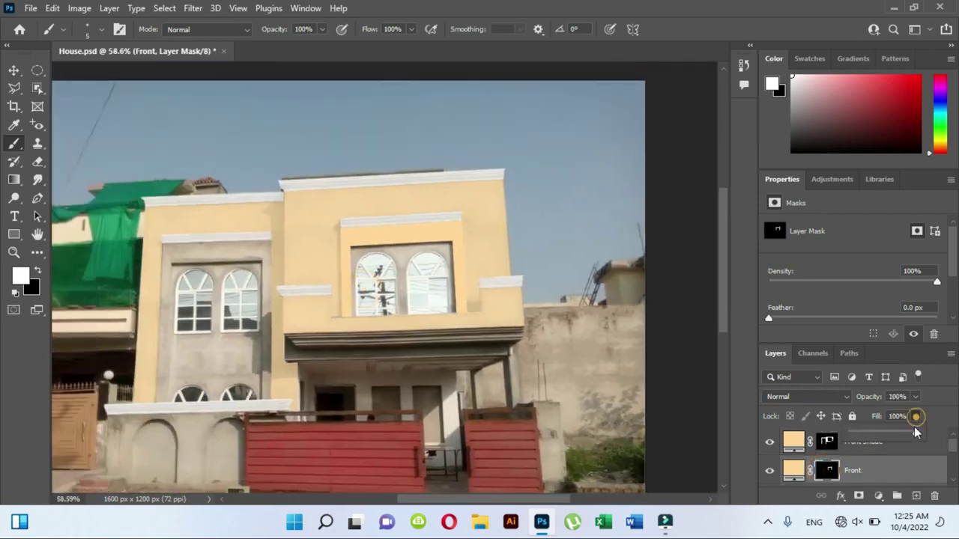
drag(914, 415, 904, 437)
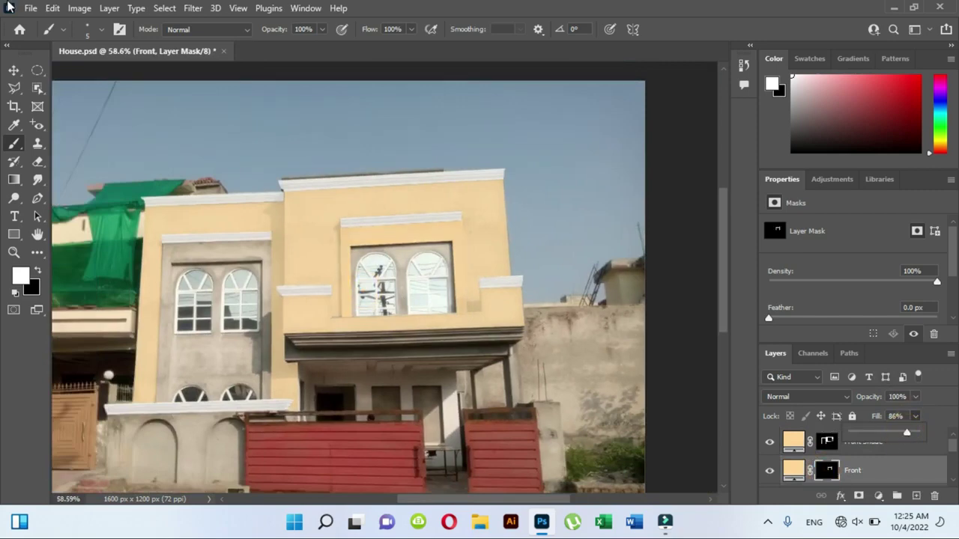
key(v)
scroll(381, 203, down, 1)
Save House.psd and begin a Polygonal Lasso outline along the recess surround's cornice and right side.
key(ctrl+s)
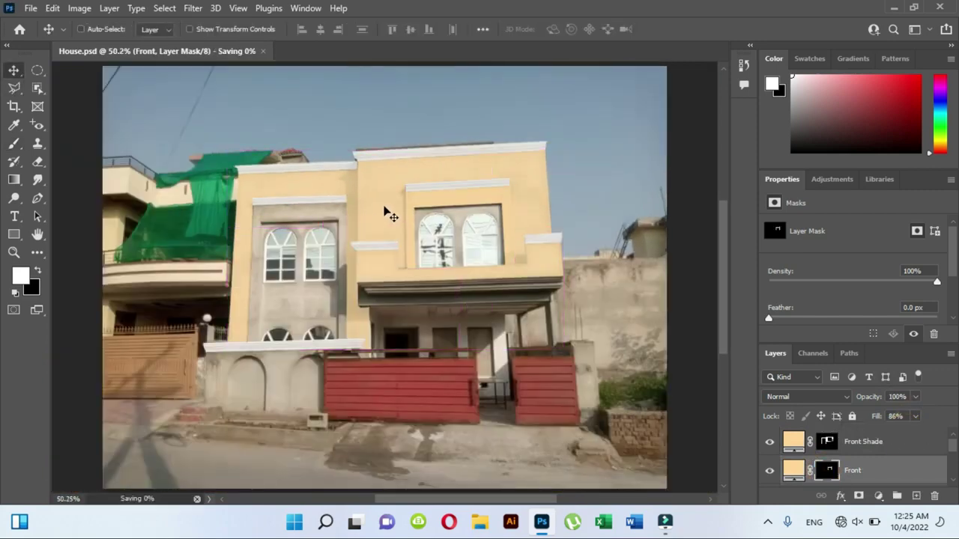
scroll(239, 258, up, 2)
scroll(366, 192, up, 3)
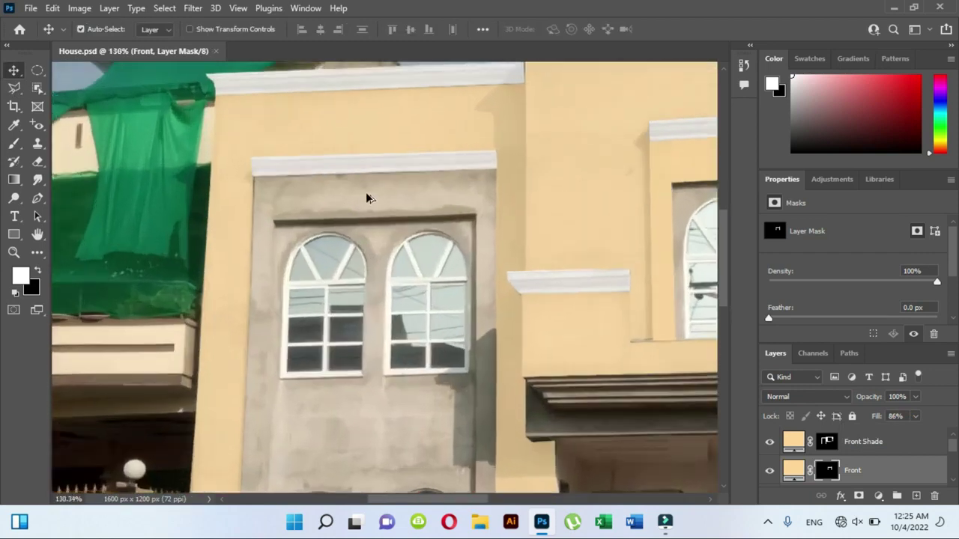
scroll(366, 192, up, 3)
click(13, 88)
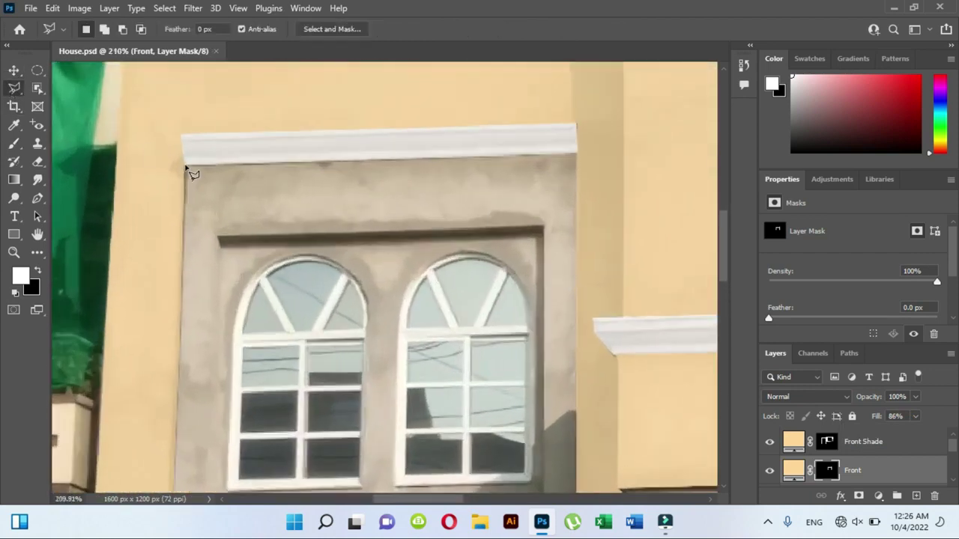
click(184, 163)
click(577, 155)
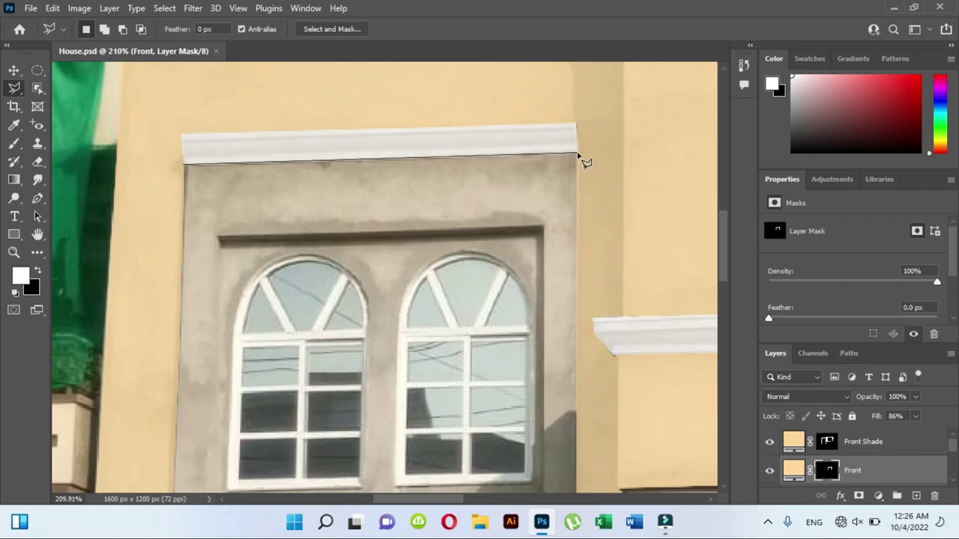
drag(540, 465, 548, 172)
click(581, 423)
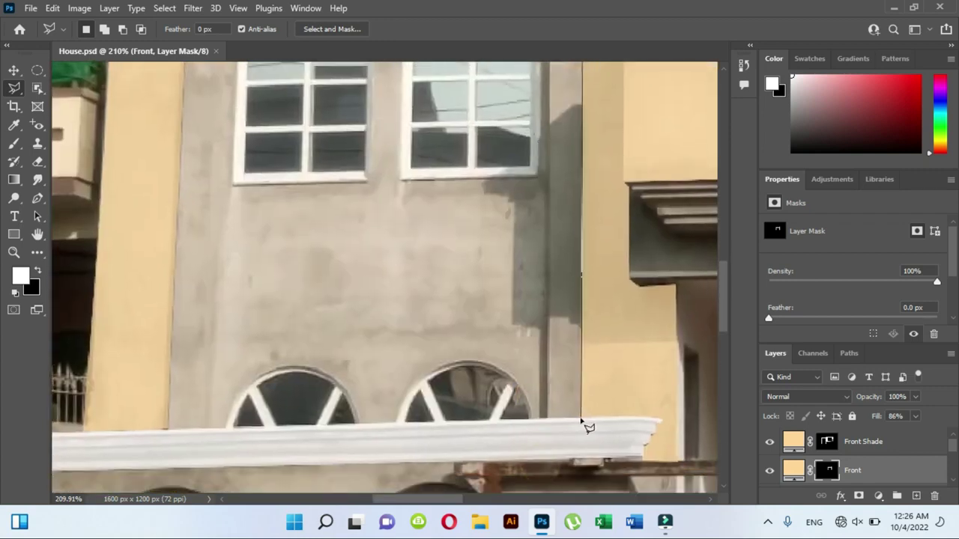
Finish the selection around the recess surround, tracing the inner recess edge and bottom.
scroll(535, 257, up, 5)
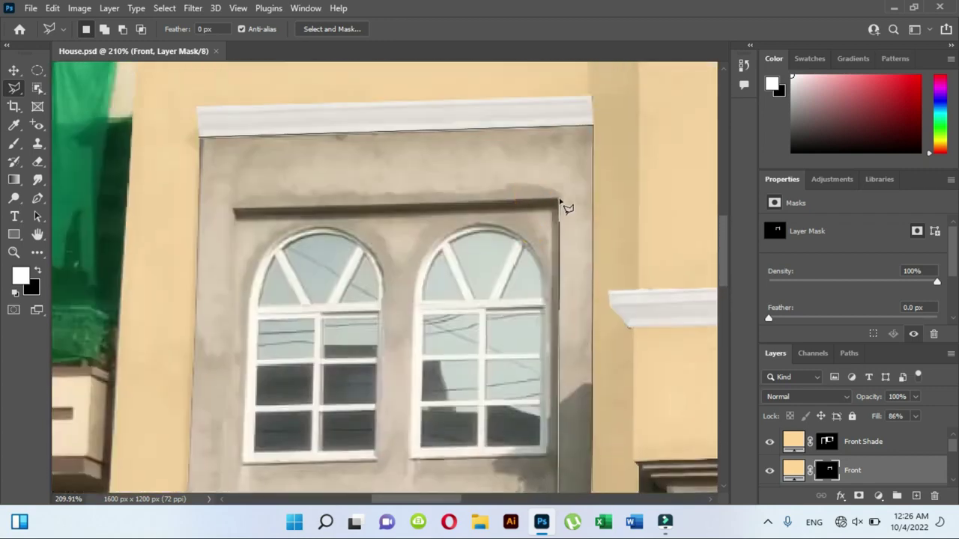
scroll(329, 206, left, 2)
click(293, 210)
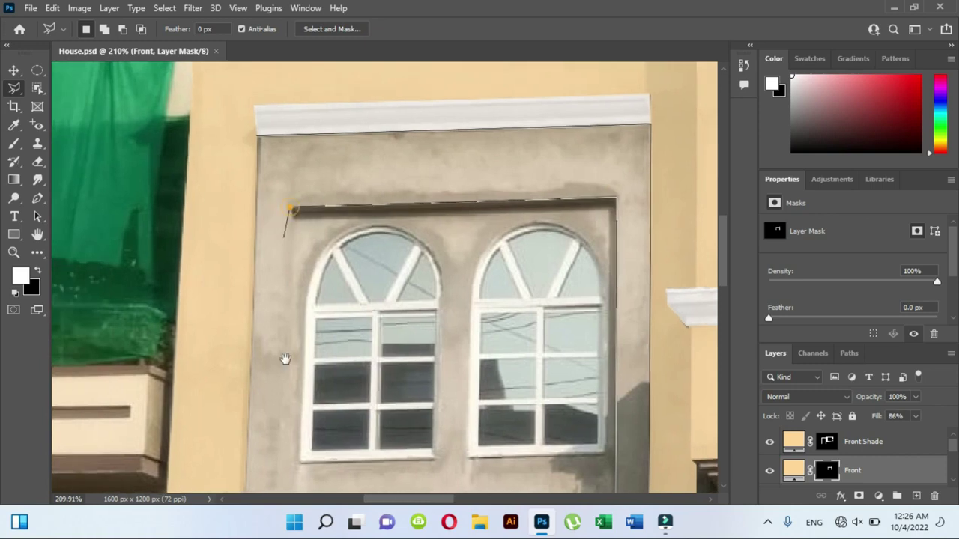
click(286, 470)
scroll(426, 425, down, 5)
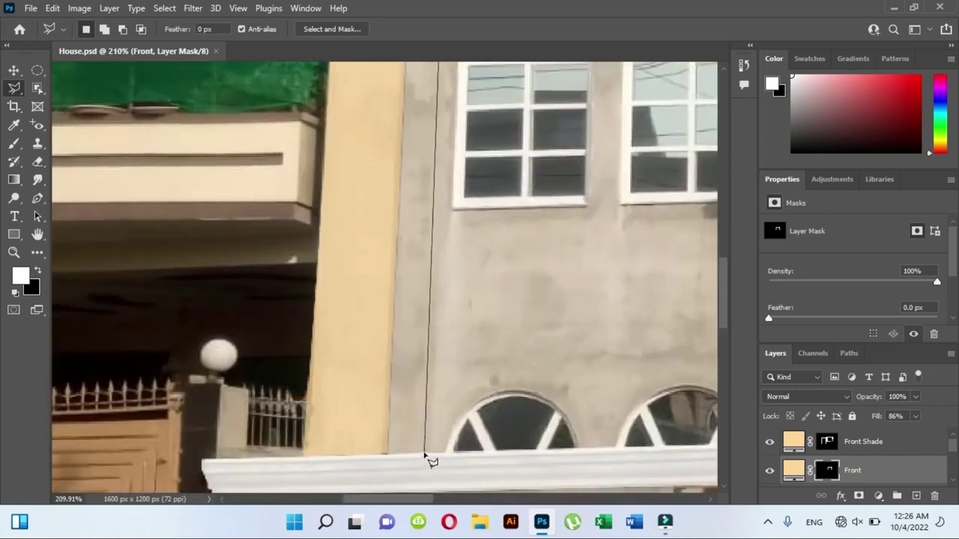
click(424, 454)
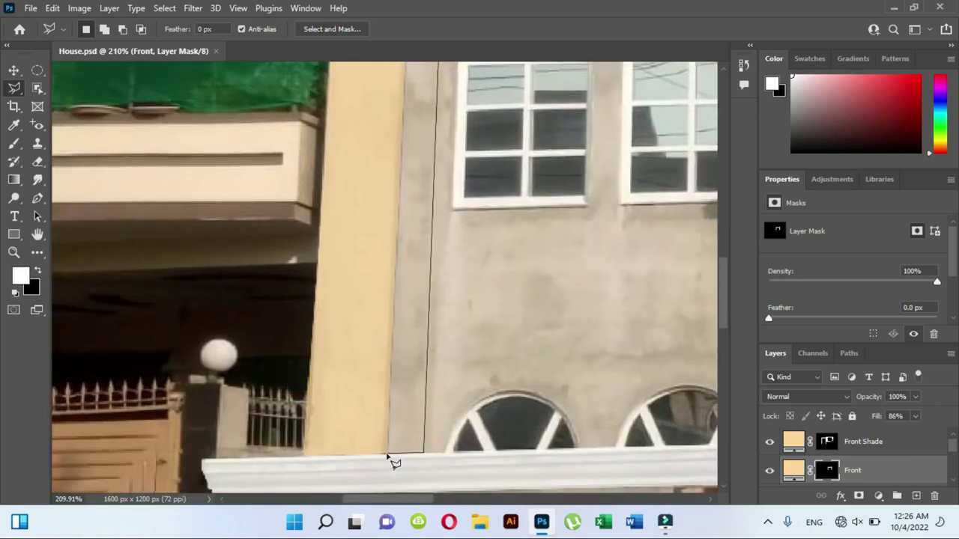
click(390, 458)
scroll(398, 257, up, 5)
scroll(397, 257, left, 2)
click(494, 156)
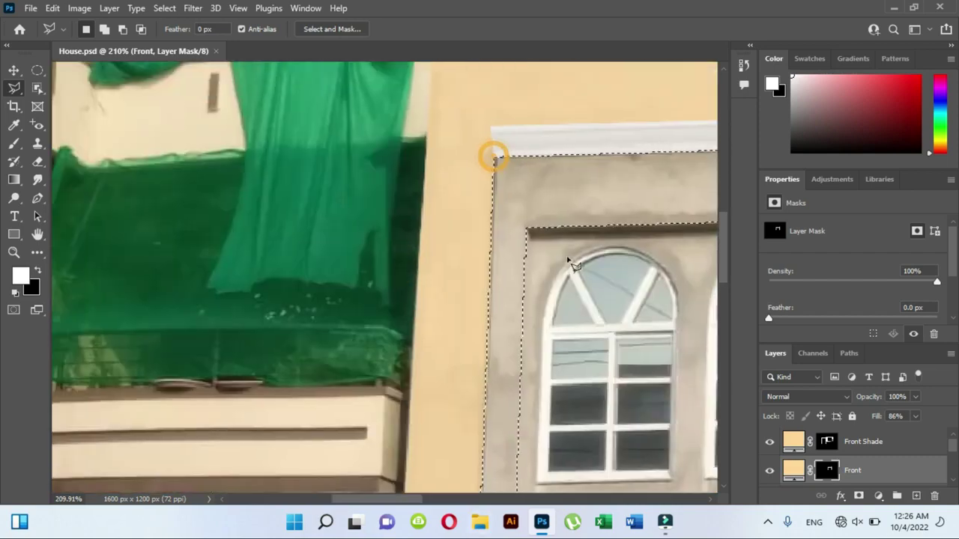
scroll(554, 255, down, 2)
scroll(555, 255, down, 2)
scroll(556, 256, down, 2)
scroll(556, 256, down, 1)
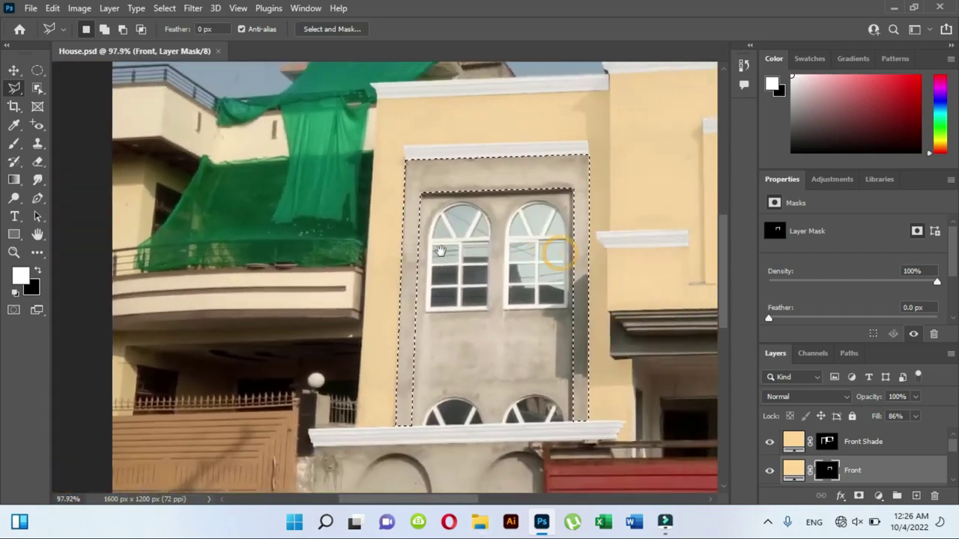
drag(441, 250, 436, 250)
Paint the dark shadow strip in wall colour on the Front layer mask.
key(b)
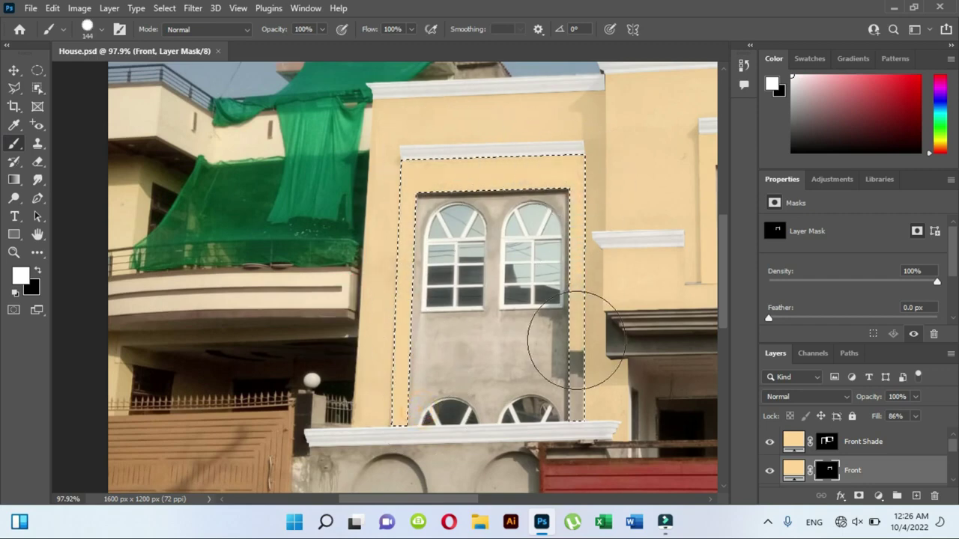
click(575, 339)
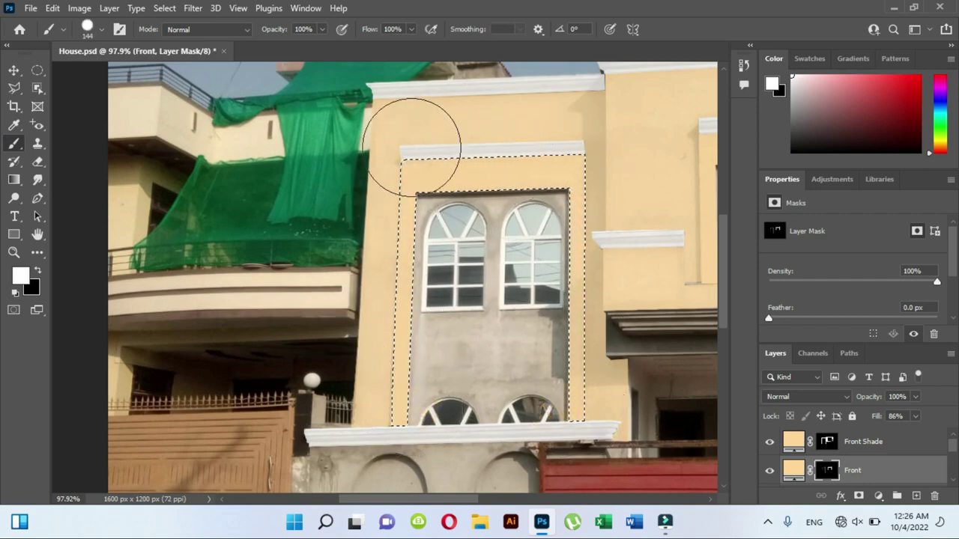
scroll(481, 255, down, 5)
scroll(482, 255, down, 2)
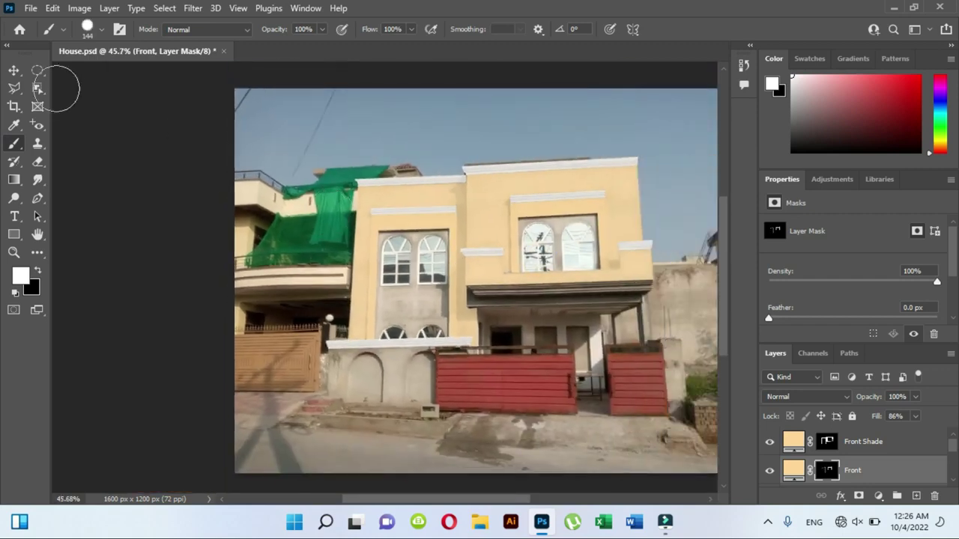
key(v)
scroll(397, 304, up, 2)
scroll(396, 304, up, 2)
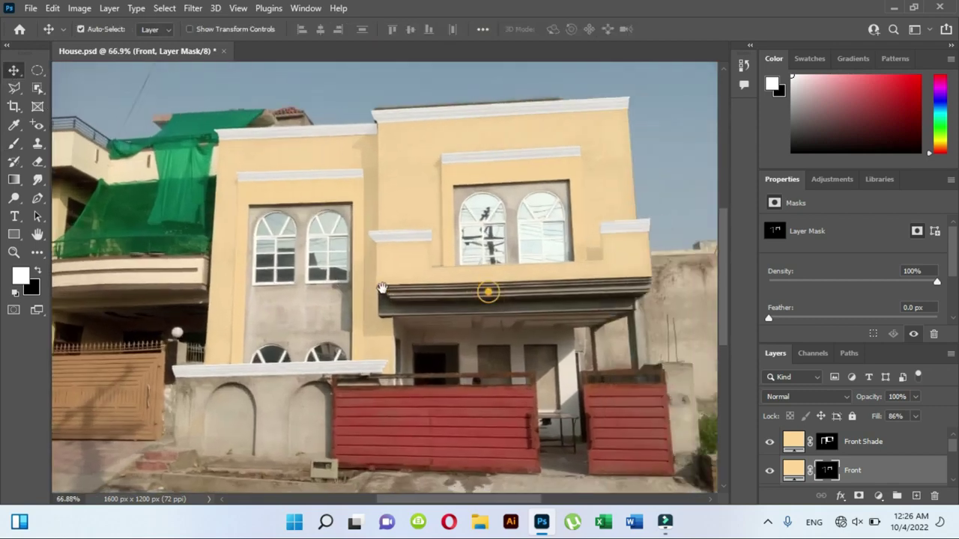
scroll(266, 273, up, 5)
scroll(267, 272, down, 1)
scroll(278, 268, down, 1)
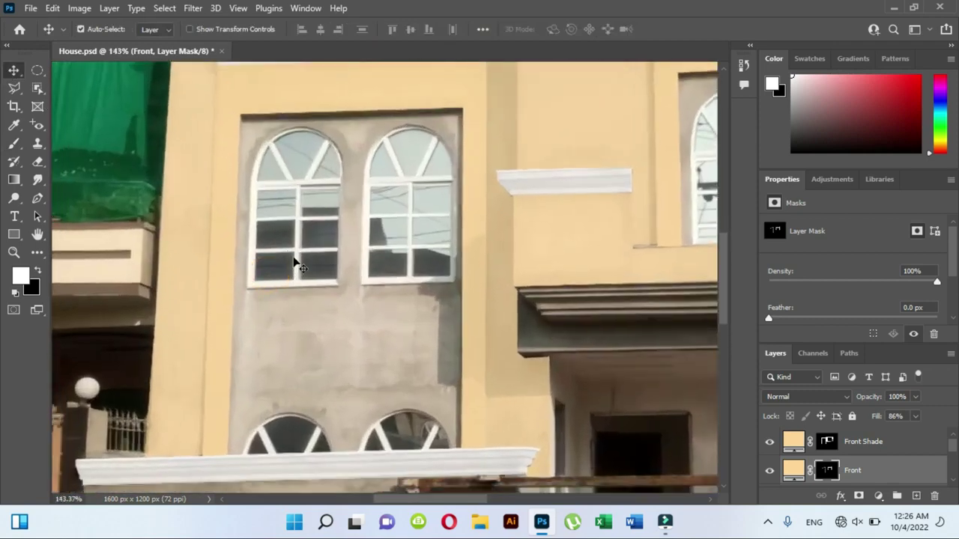
Add a Color Fill 1 layer with tan sampled from the wall and an inverted, fully black mask.
click(879, 496)
click(878, 249)
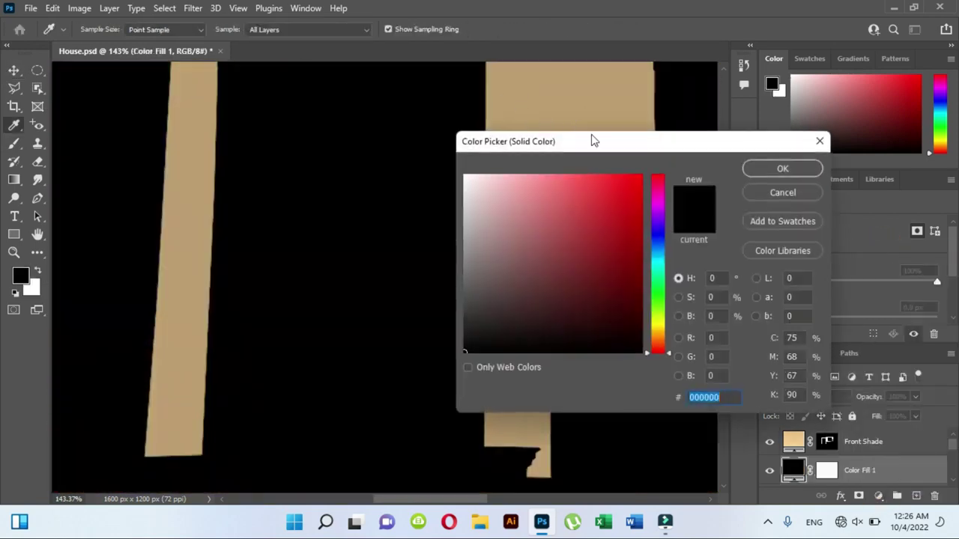
click(776, 170)
click(826, 470)
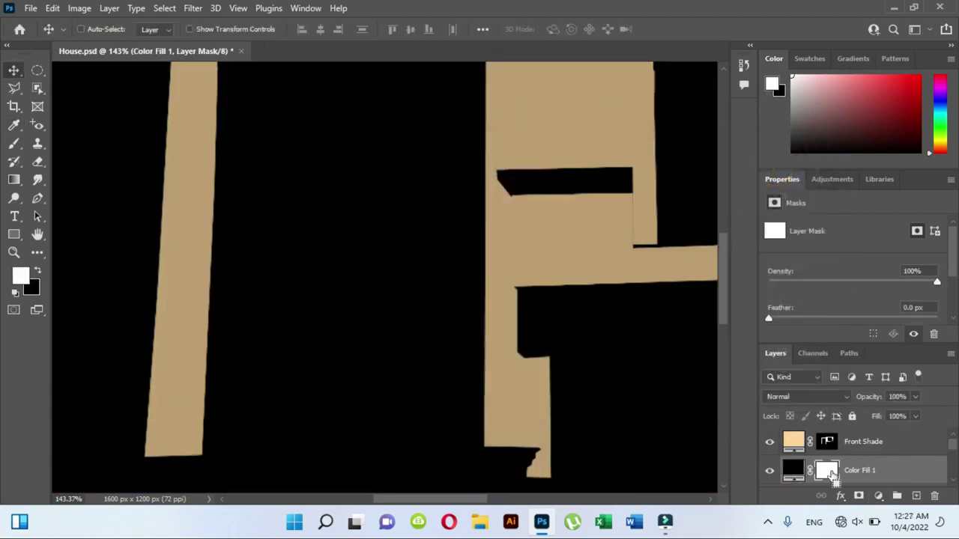
key(ctrl+i)
double_click(795, 468)
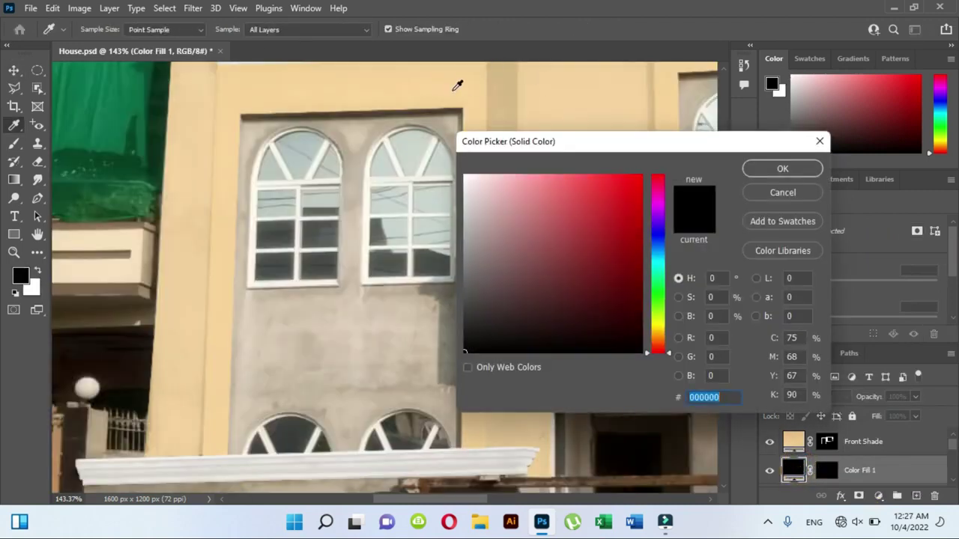
click(506, 82)
click(805, 169)
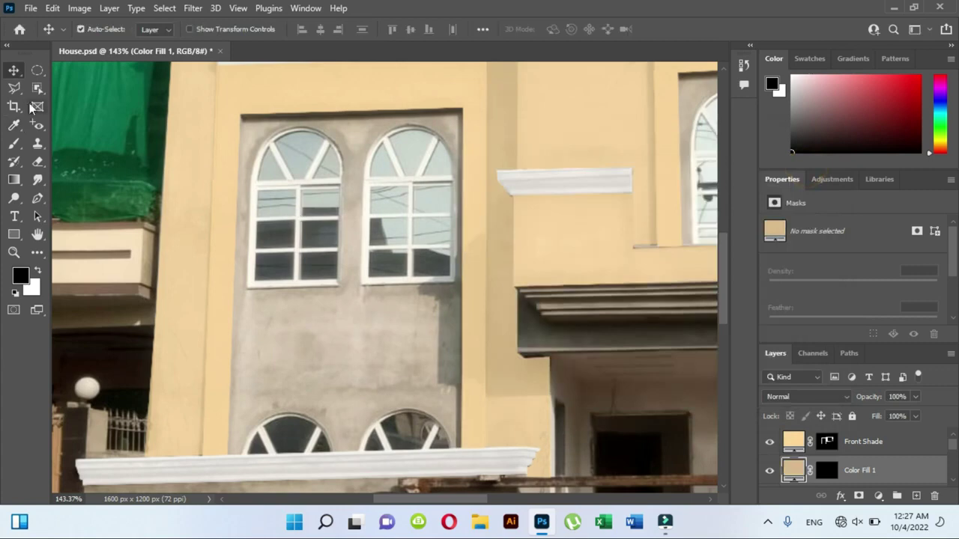
click(14, 87)
scroll(258, 137, up, 3)
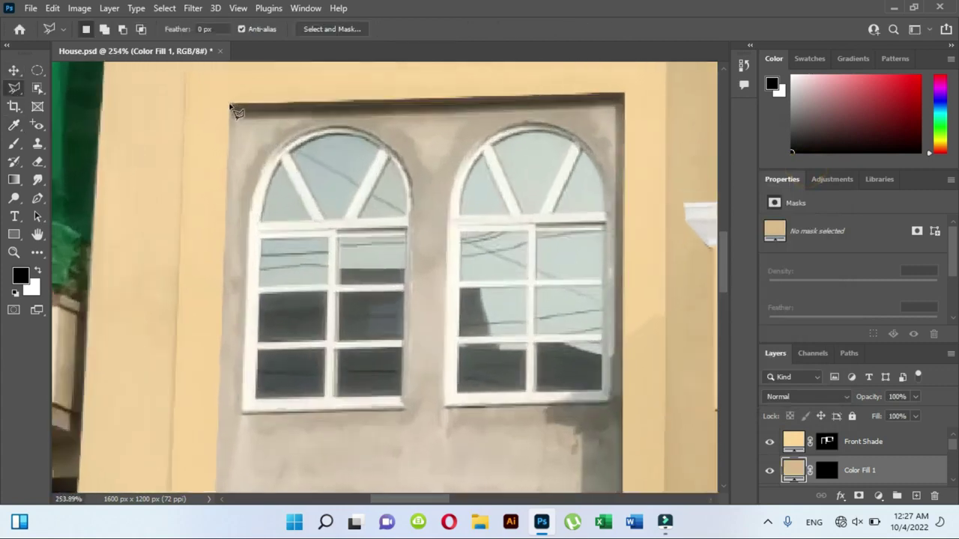
Start a Pen path at the recess's top-left and top-right corners and bottom right.
right_click(39, 200)
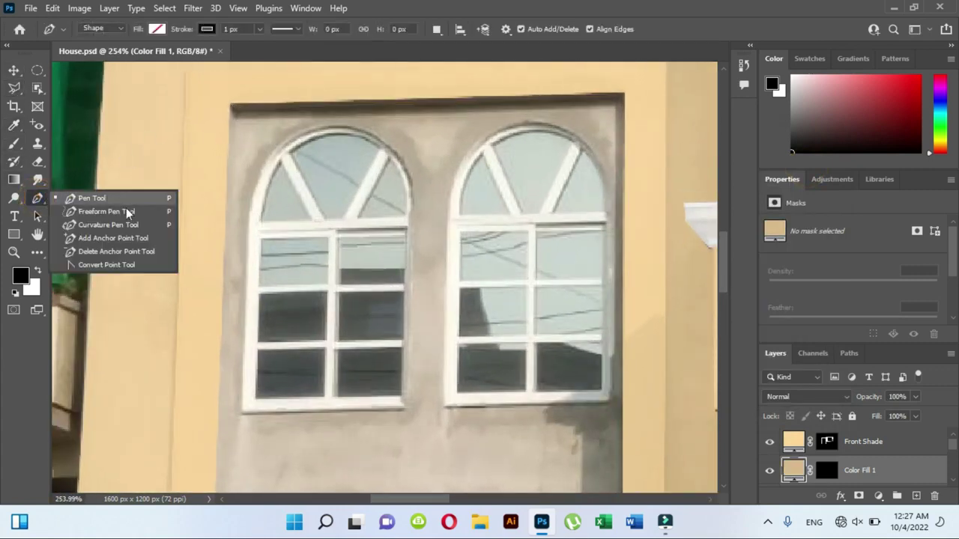
click(123, 196)
scroll(259, 235, down, 3)
scroll(266, 201, down, 2)
scroll(260, 83, up, 2)
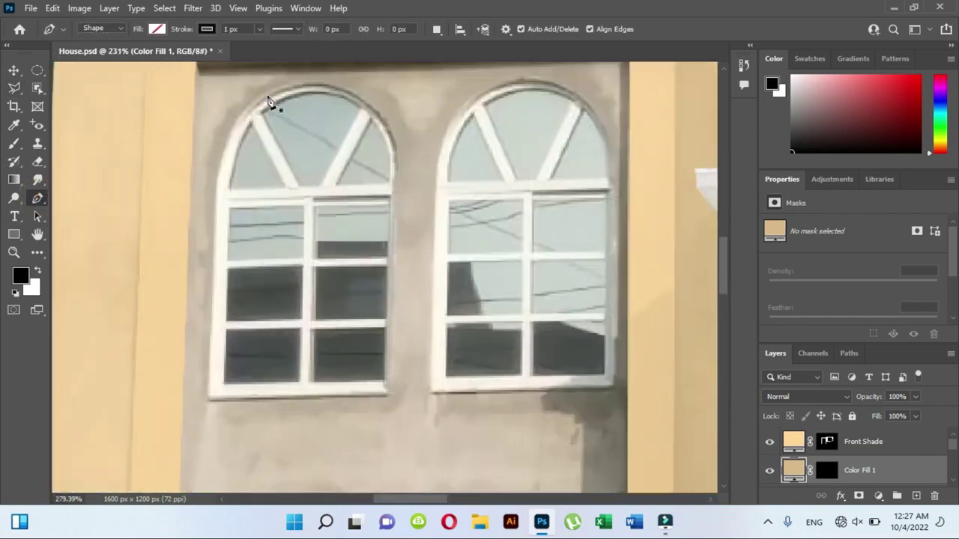
scroll(267, 101, up, 2)
drag(285, 251, 265, 220)
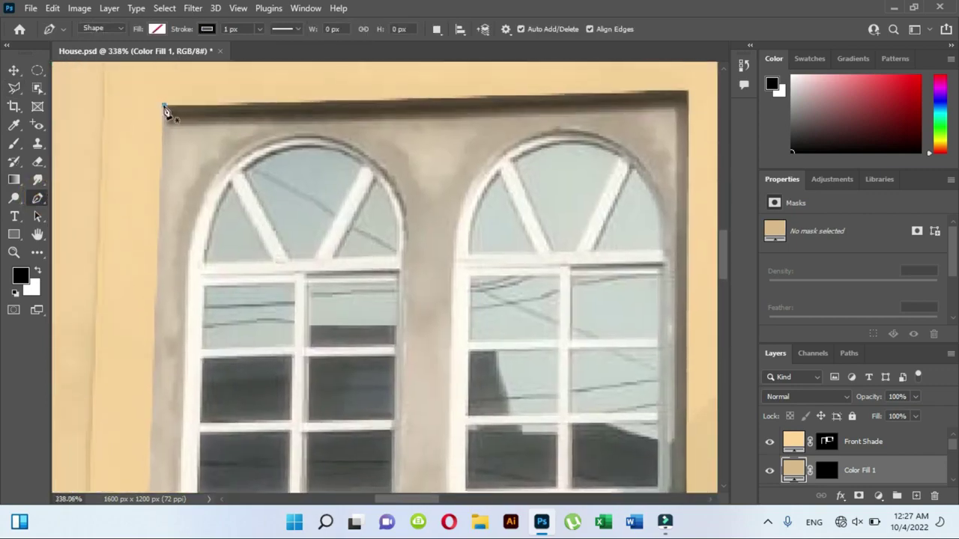
click(164, 107)
click(688, 91)
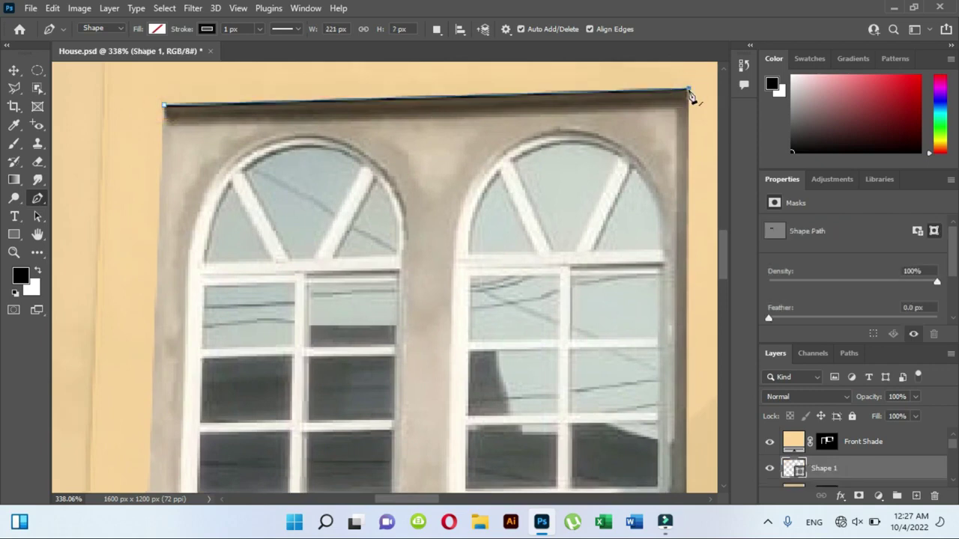
scroll(627, 289, down, 5)
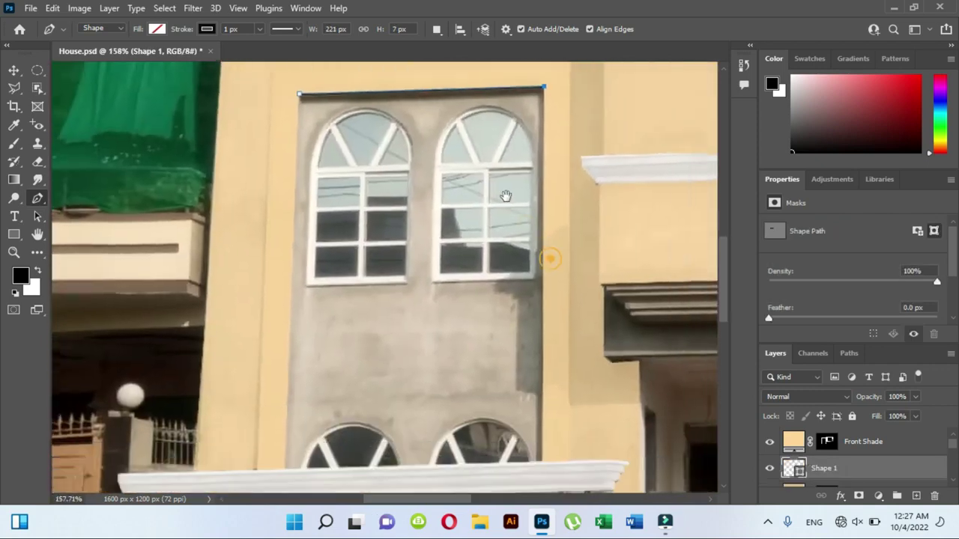
scroll(517, 299, down, 1)
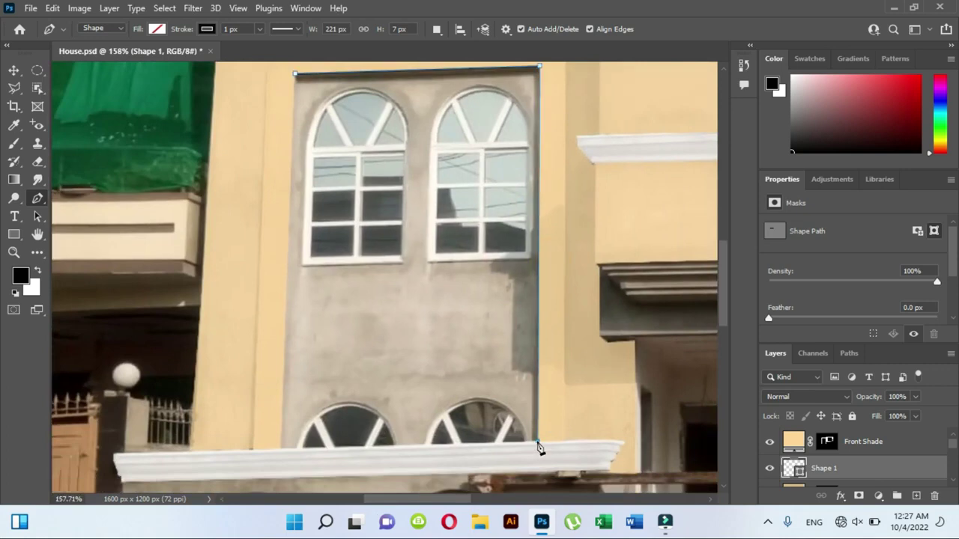
click(540, 448)
Curve the path around the right lower arched window.
scroll(516, 442, down, 1)
scroll(522, 441, up, 3)
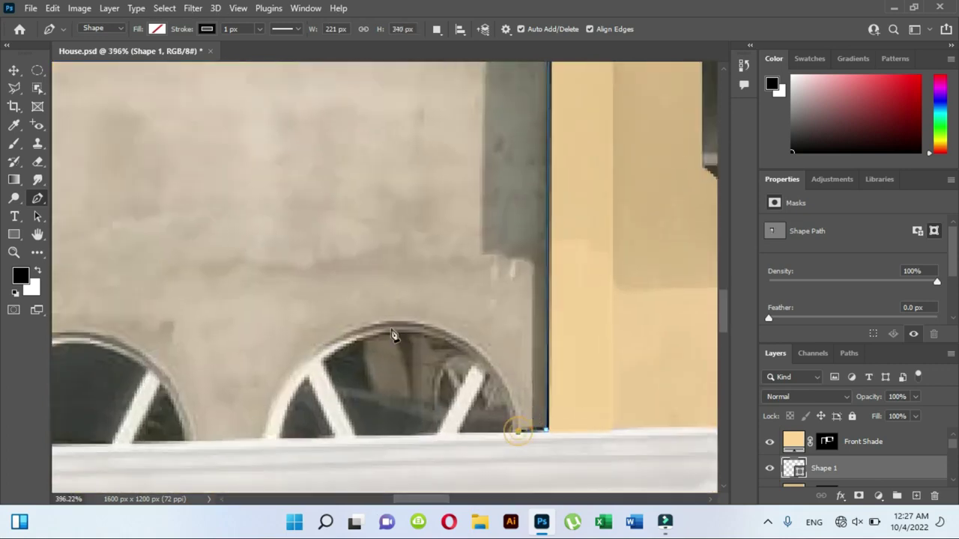
drag(301, 307, 290, 318)
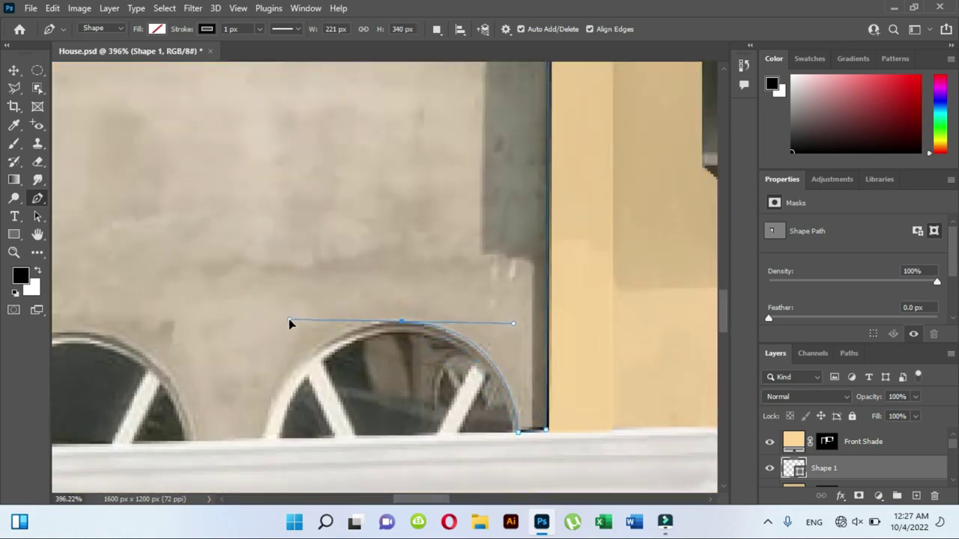
click(403, 322)
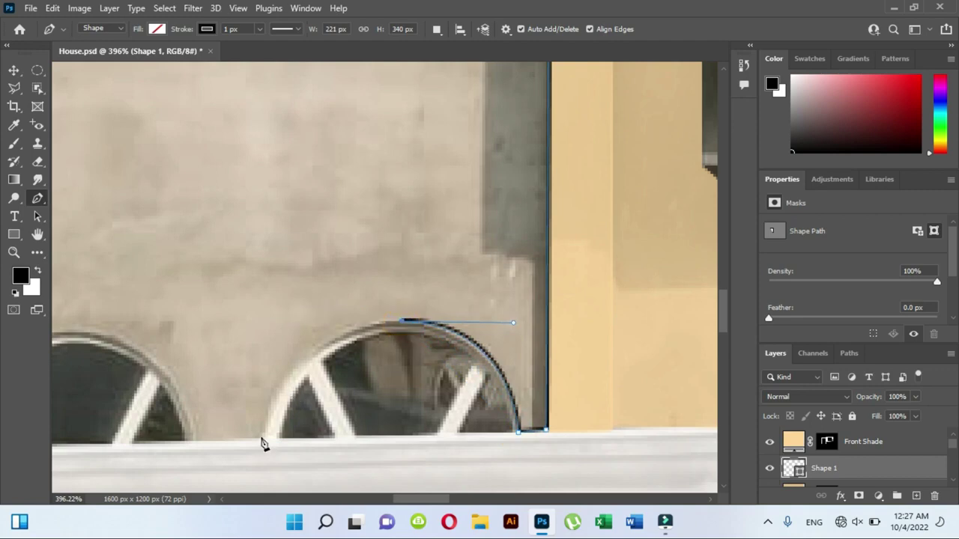
drag(264, 445, 265, 274)
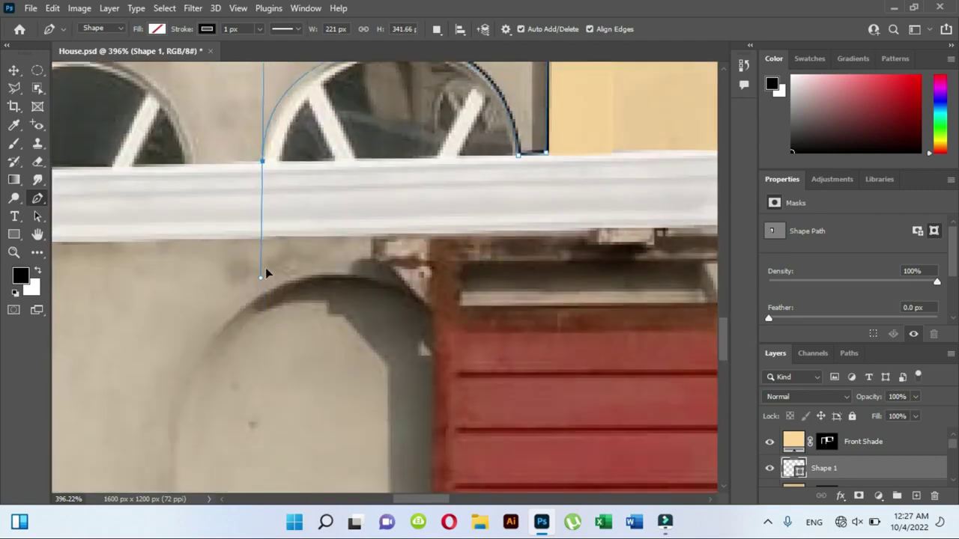
key(ctrl+z)
drag(303, 187, 318, 309)
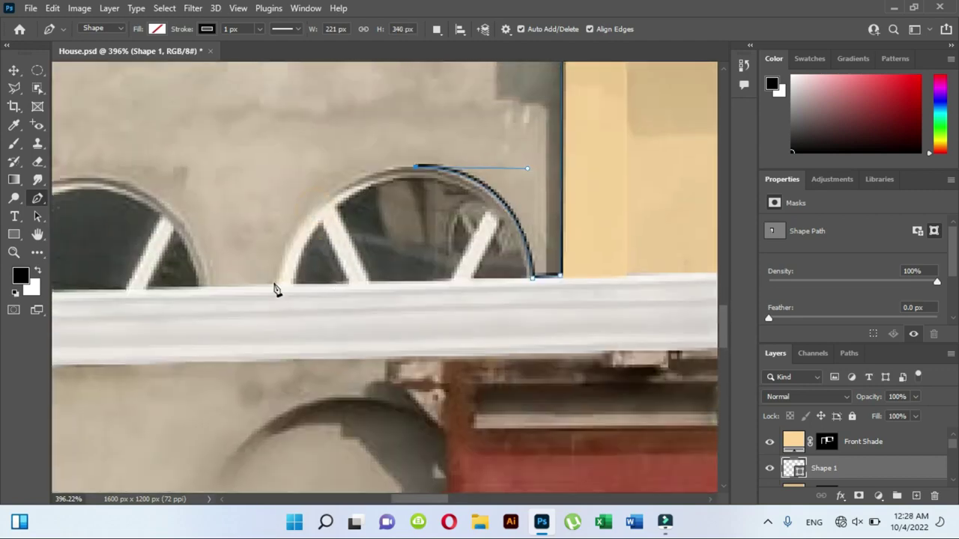
drag(273, 284, 234, 410)
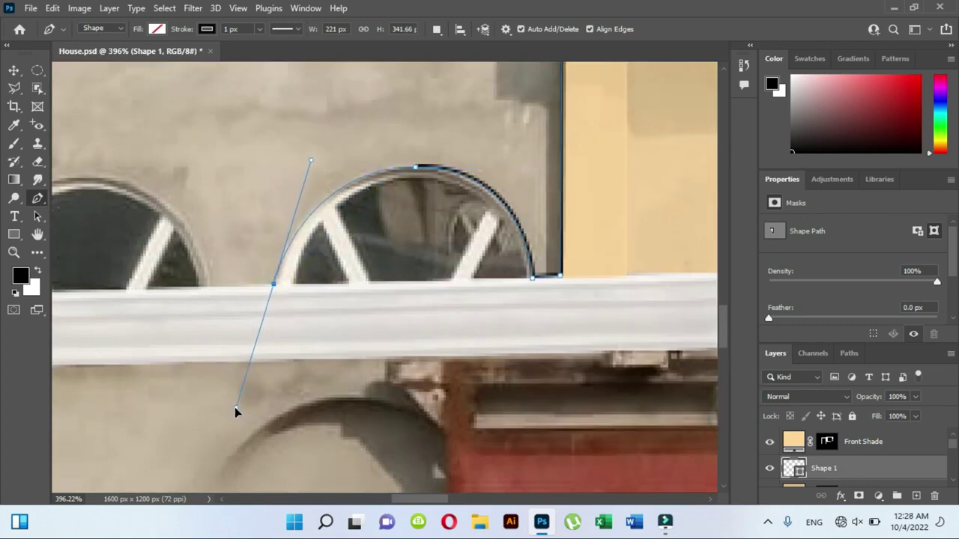
drag(234, 411, 238, 410)
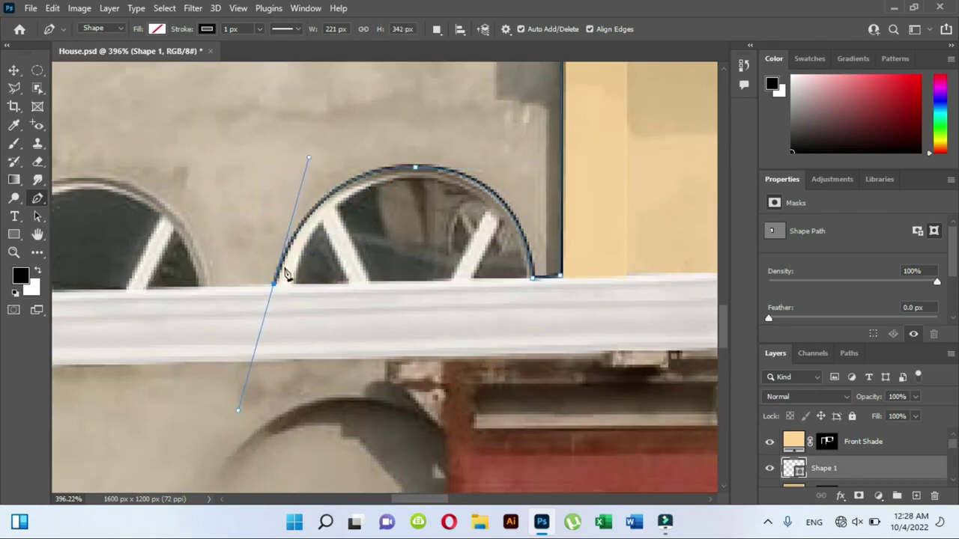
Curve the path over the left arched window and close it at the starting anchor.
drag(242, 281, 465, 313)
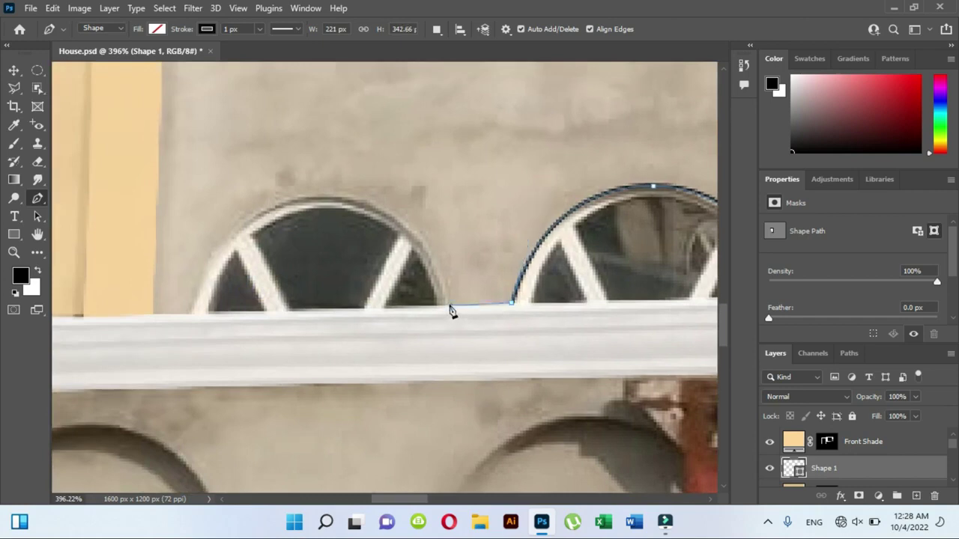
click(450, 306)
drag(316, 195, 208, 203)
drag(189, 316, 153, 441)
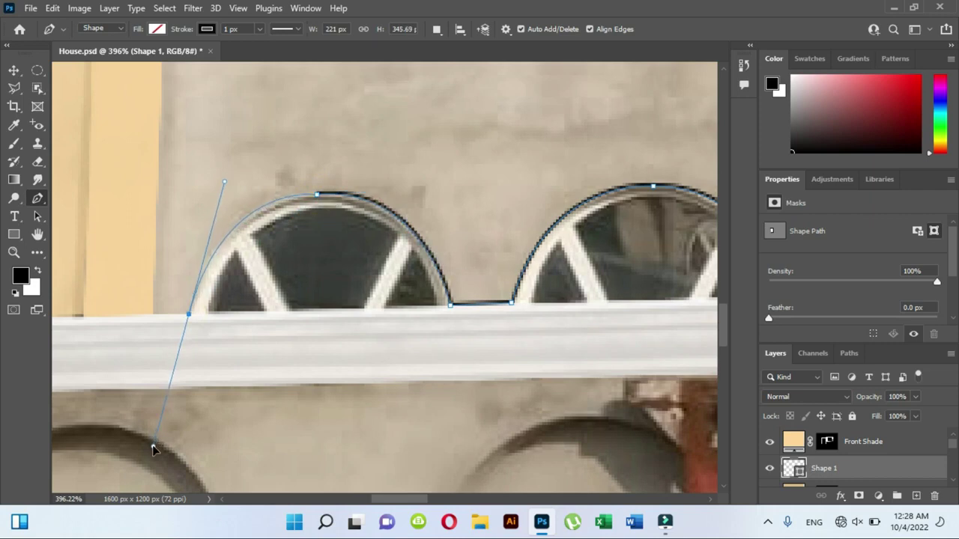
drag(156, 445, 150, 442)
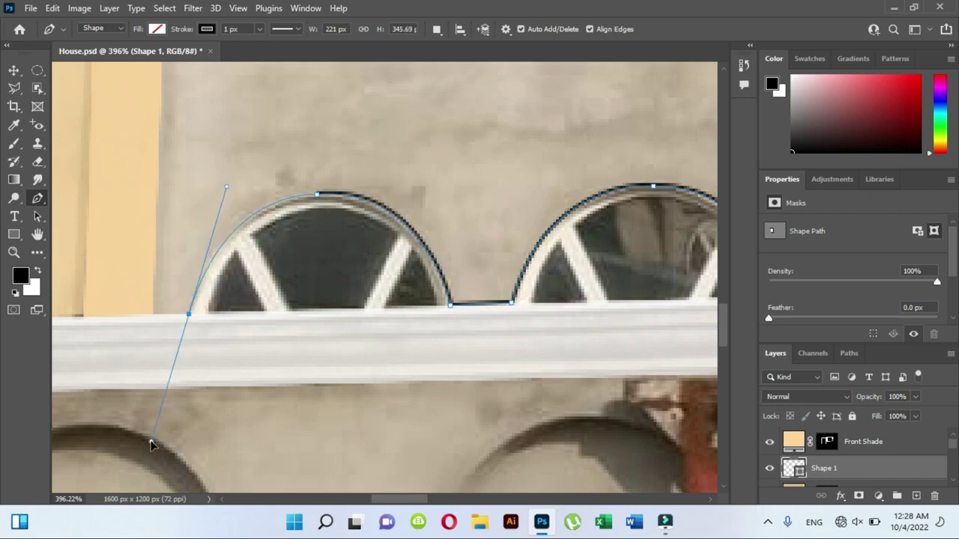
click(189, 316)
scroll(187, 220, up, 5)
scroll(352, 307, down, 3)
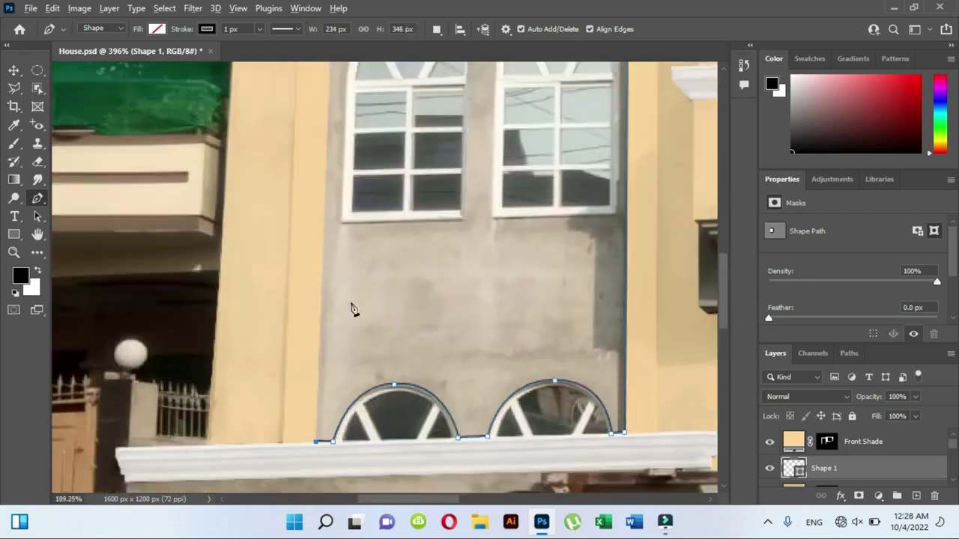
scroll(332, 182, up, 2)
click(301, 91)
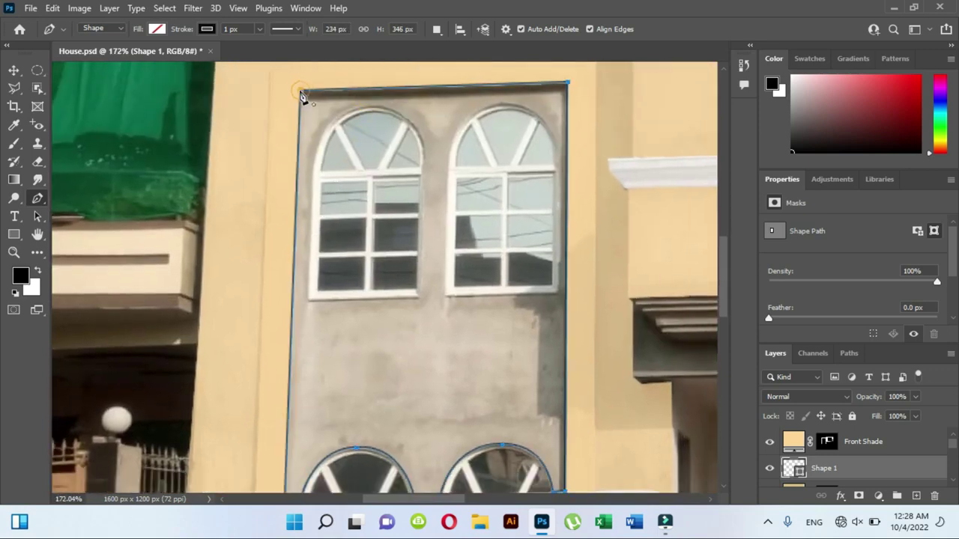
Convert the closed path into a selection with 0 feather.
right_click(327, 124)
click(393, 187)
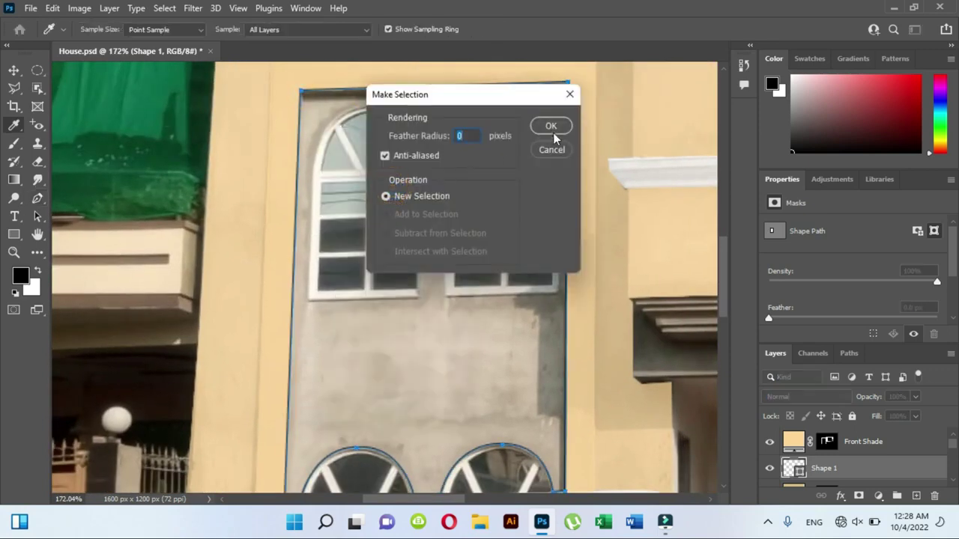
click(546, 130)
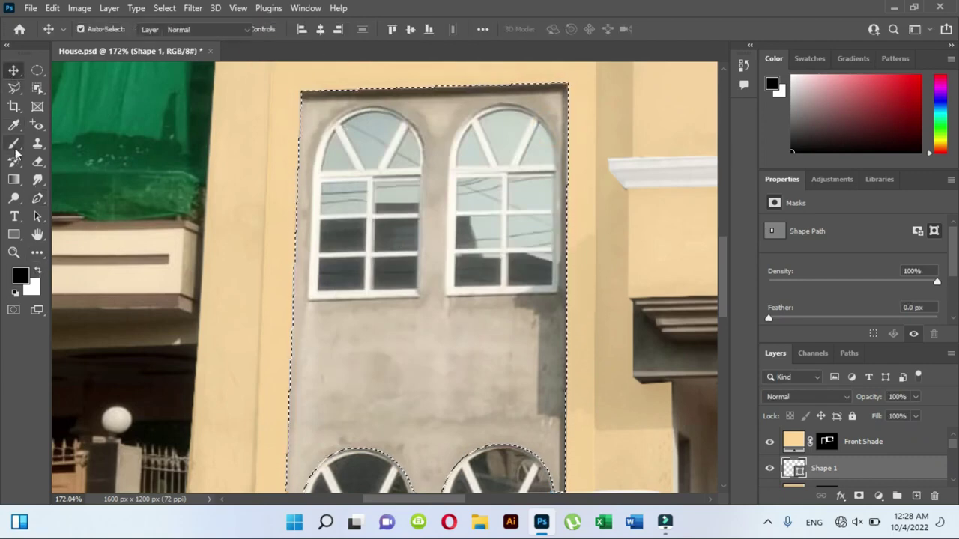
key(b)
mouse_move(289, 319)
mouse_down()
mouse_move(237, 284)
mouse_move(163, 191)
mouse_up()
Paint white on the Color Fill 1 mask to reveal tan across the selected grey recess.
scroll(861, 457, down, 1)
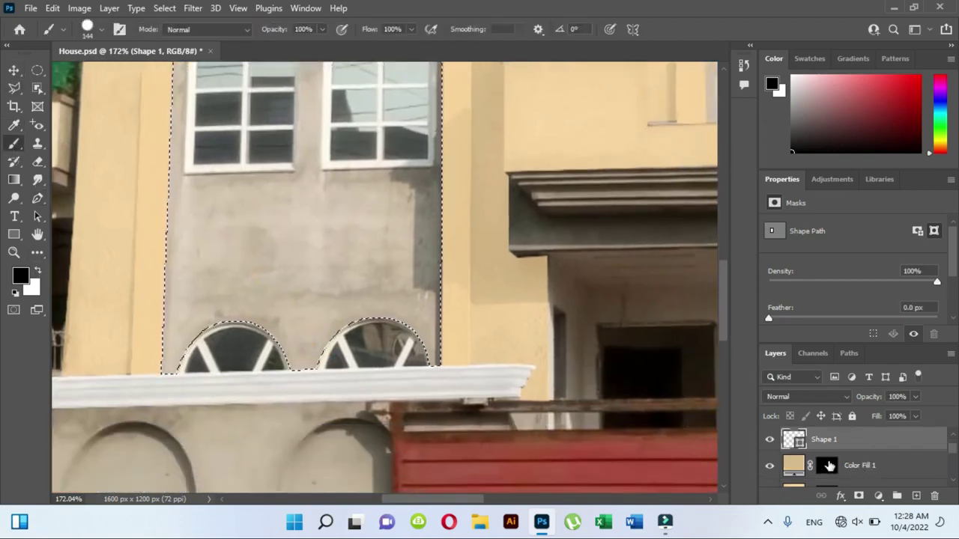
click(826, 465)
key(x)
drag(198, 280, 417, 249)
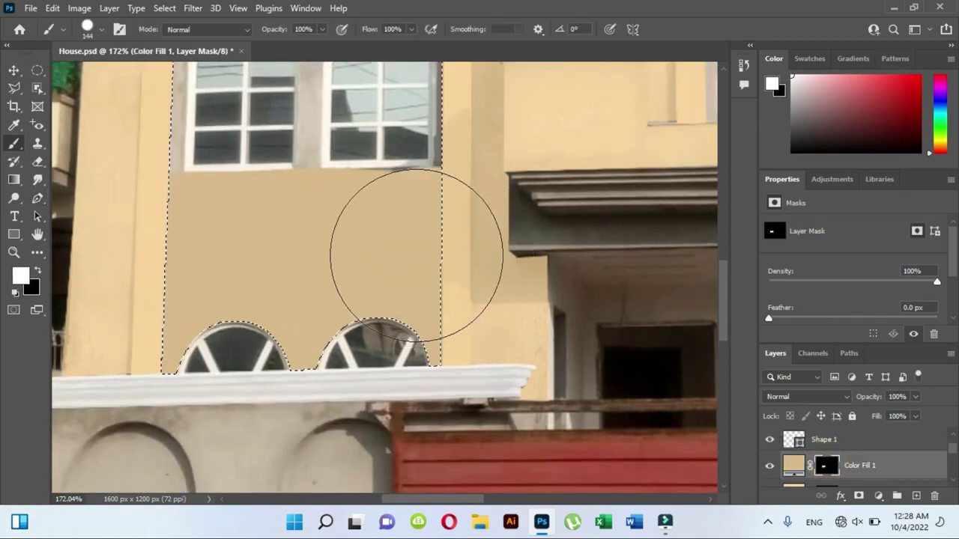
scroll(417, 249, up, 5)
mouse_move(534, 118)
mouse_down()
mouse_move(240, 293)
mouse_move(442, 149)
mouse_up()
Clear the selection and lower Color Fill 1's opacity to 25%.
scroll(401, 180, down, 3)
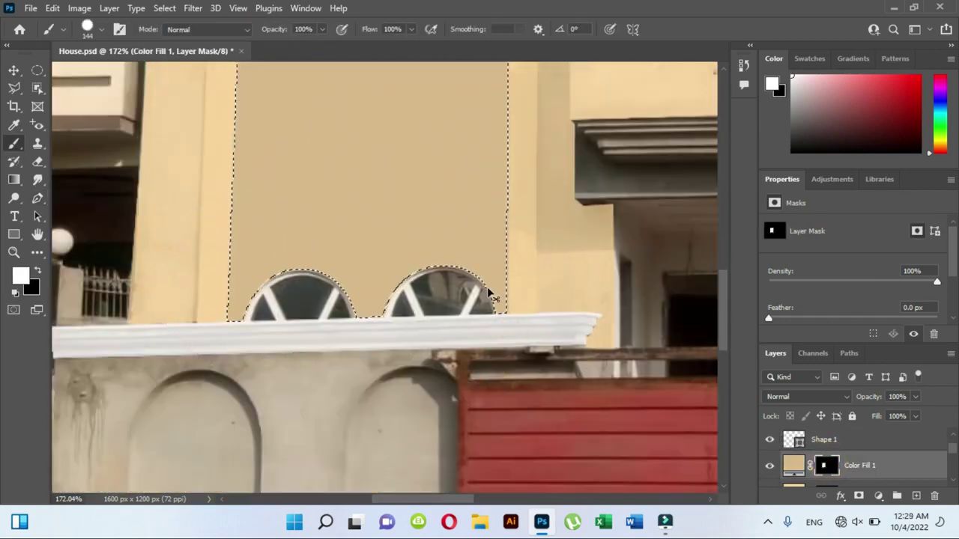
key(ctrl+d)
drag(848, 418, 870, 416)
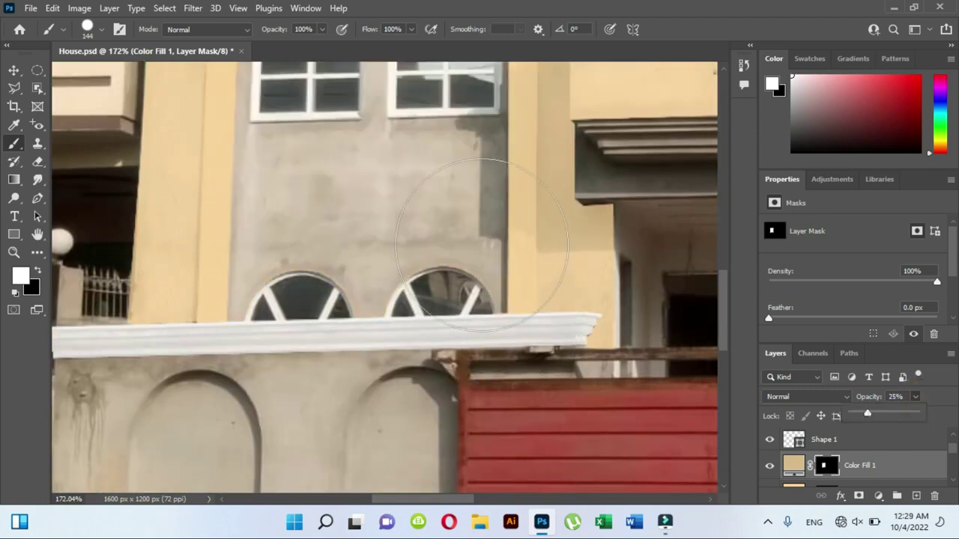
scroll(360, 360, up, 5)
Begin a Pen path around the left lower arched window, from its bottom corner up to the arch.
click(37, 196)
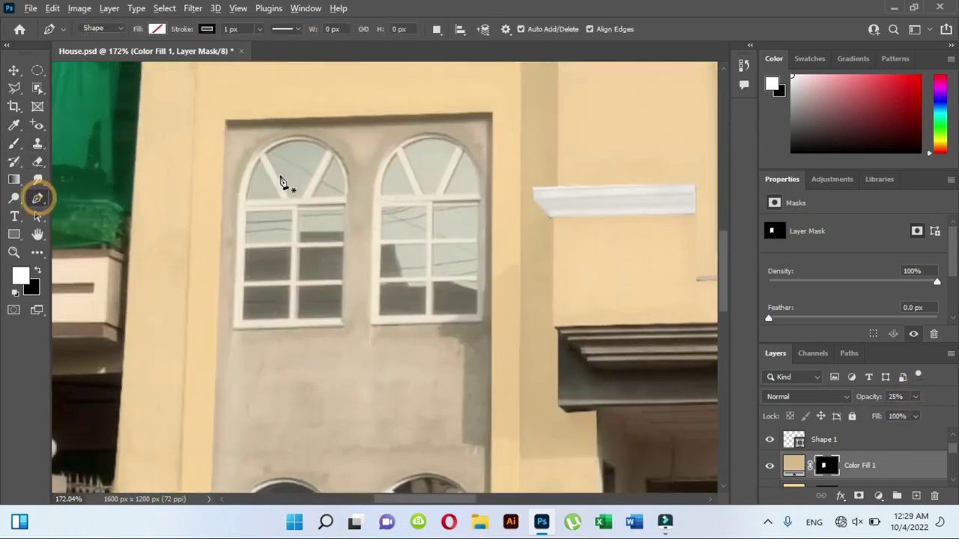
scroll(278, 182, up, 2)
click(211, 399)
click(218, 212)
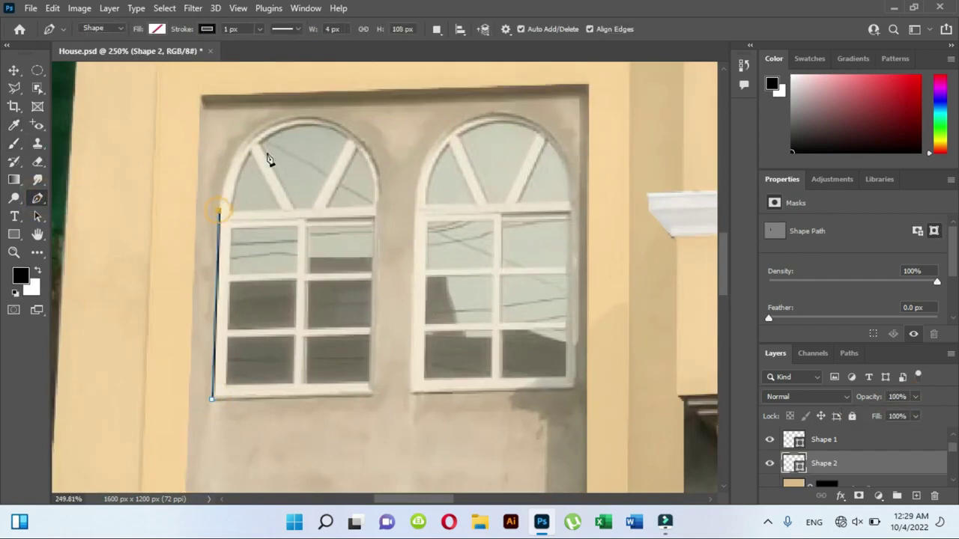
drag(310, 117, 395, 129)
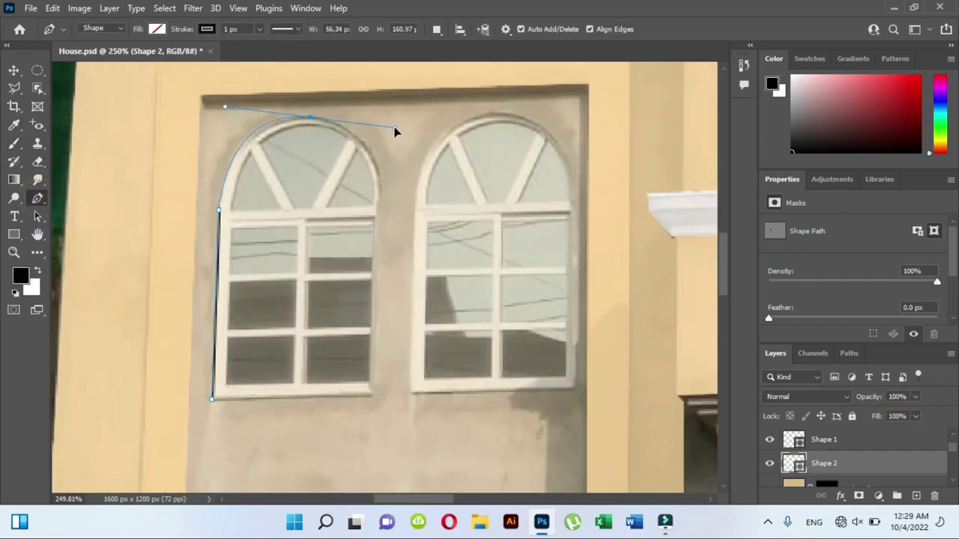
key(ctrl+z)
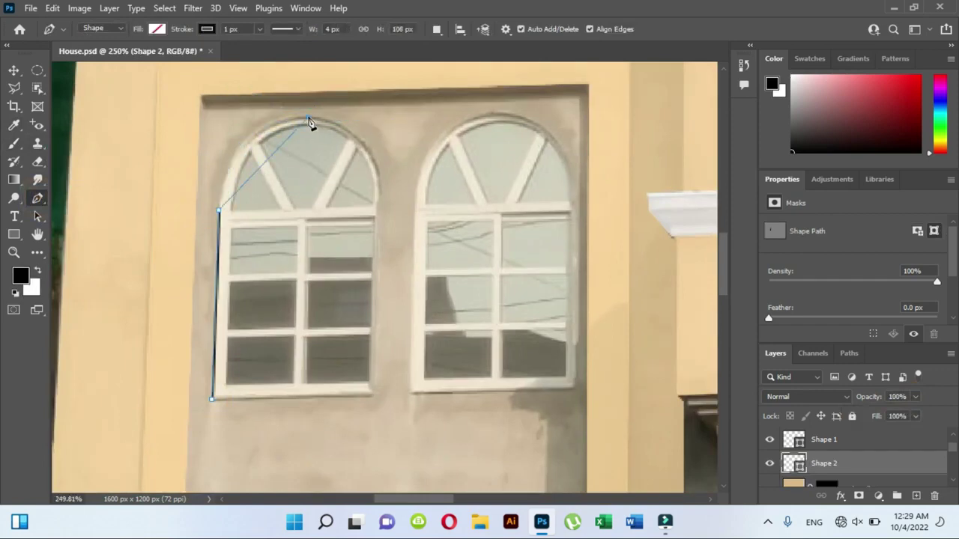
click(309, 120)
key(ctrl+z)
Finish the left window path over the arch and down its side, making it a selection with no feather.
drag(307, 115, 397, 117)
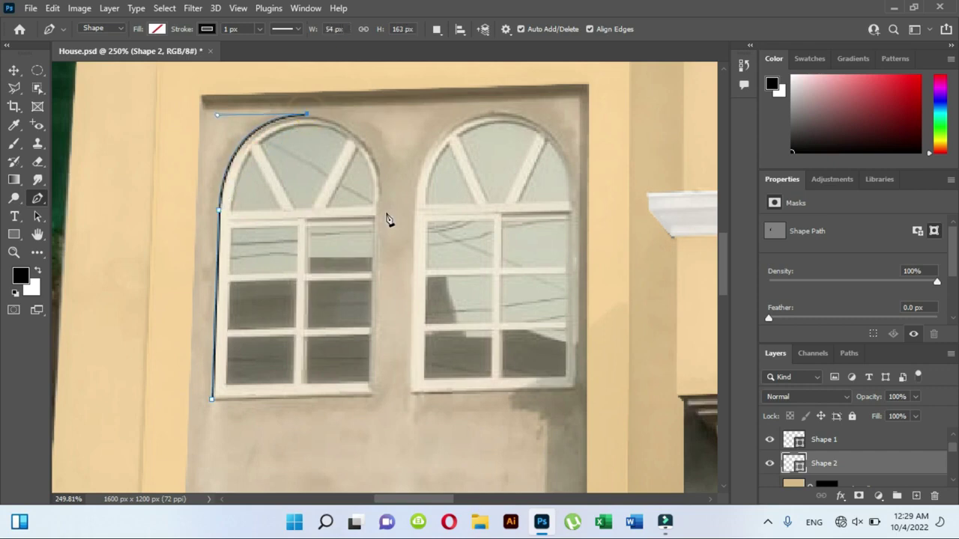
drag(380, 207, 381, 299)
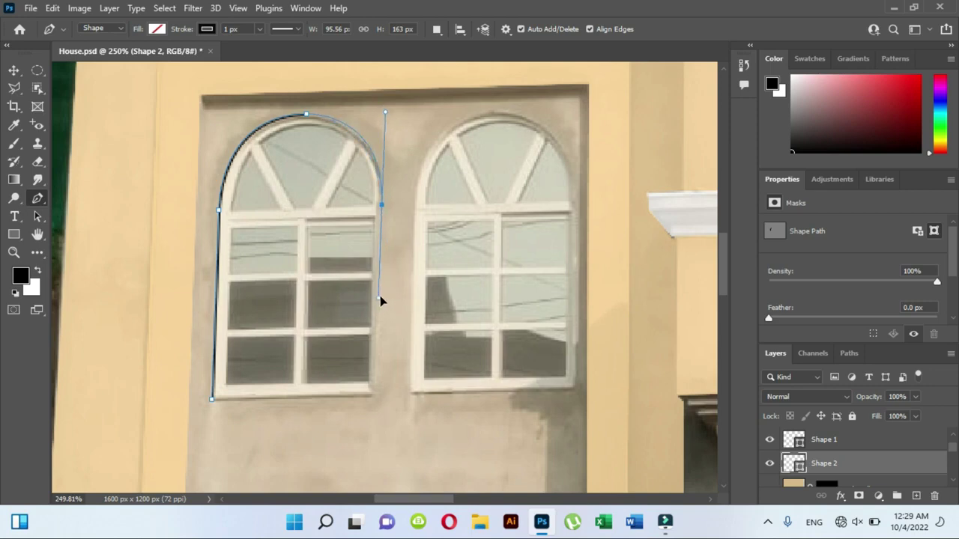
drag(381, 299, 375, 299)
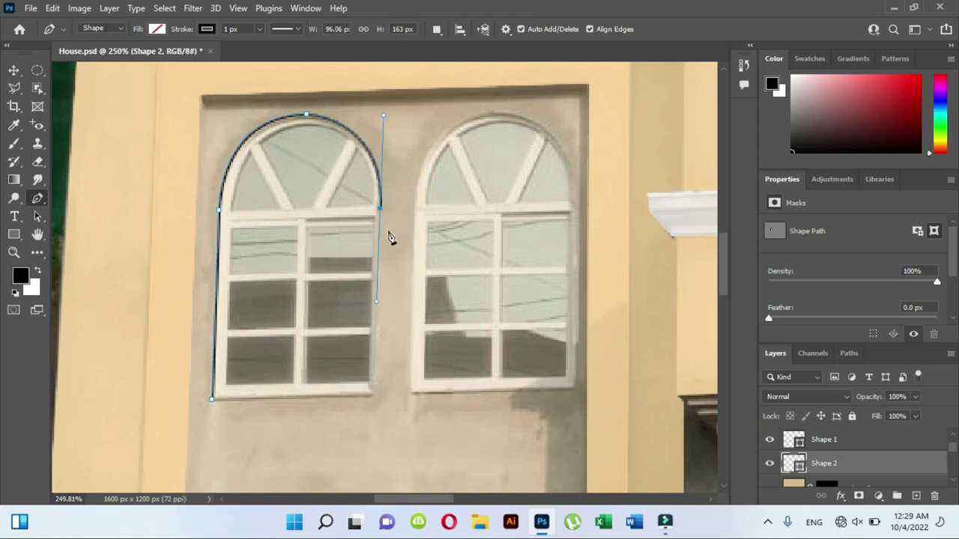
click(375, 397)
click(212, 399)
right_click(278, 240)
click(434, 205)
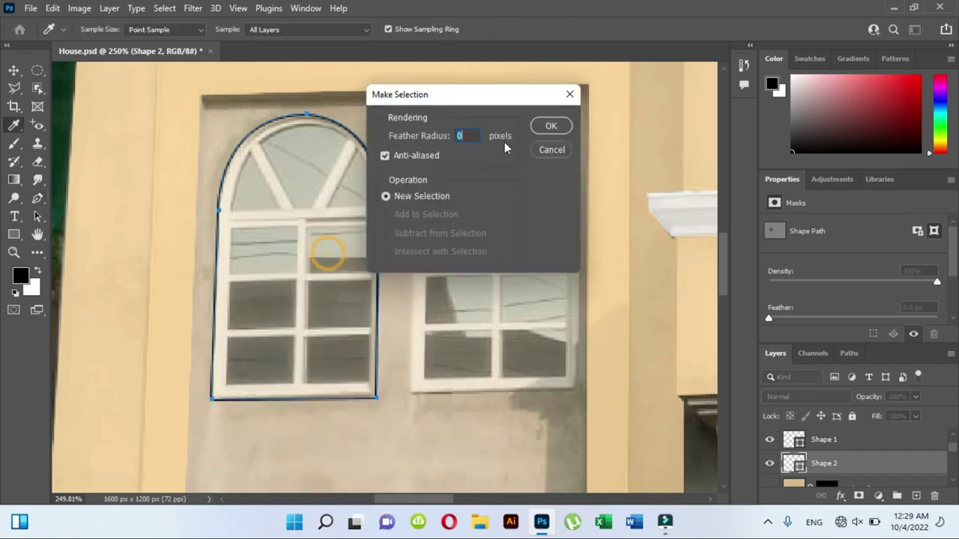
click(551, 126)
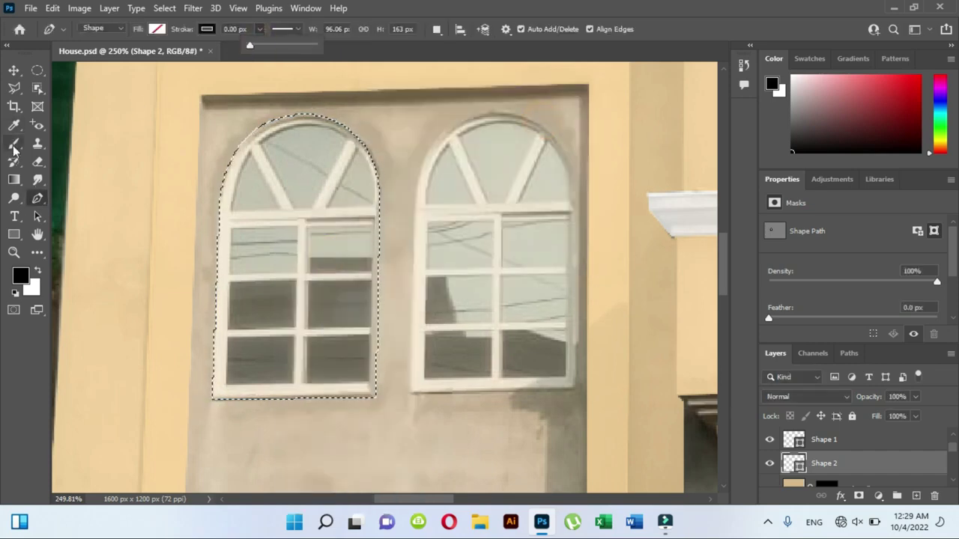
Erase tan from the left window on Color Fill 1's mask with a size-123 eraser, then deselect.
click(37, 162)
scroll(836, 469, down, 1)
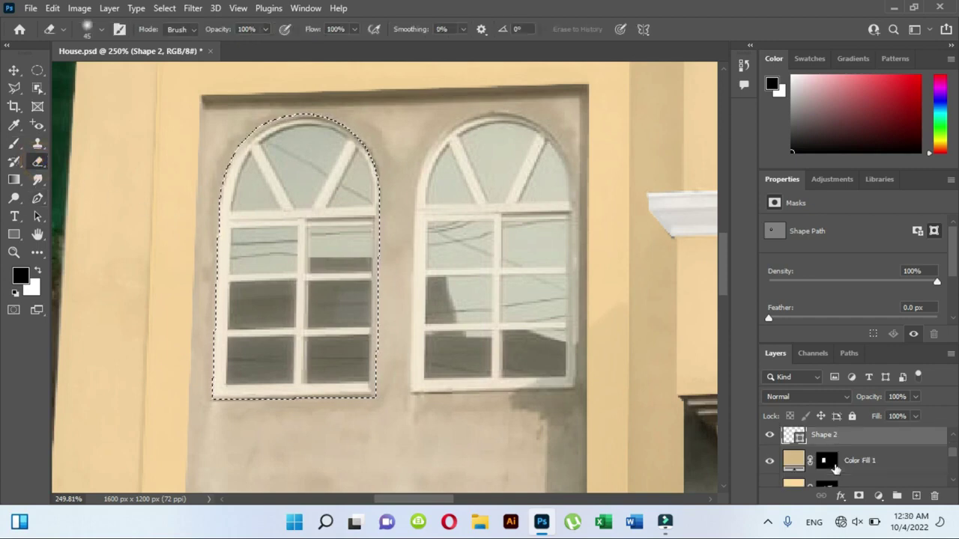
scroll(836, 468, down, 1)
scroll(828, 437, up, 1)
click(827, 460)
key(x)
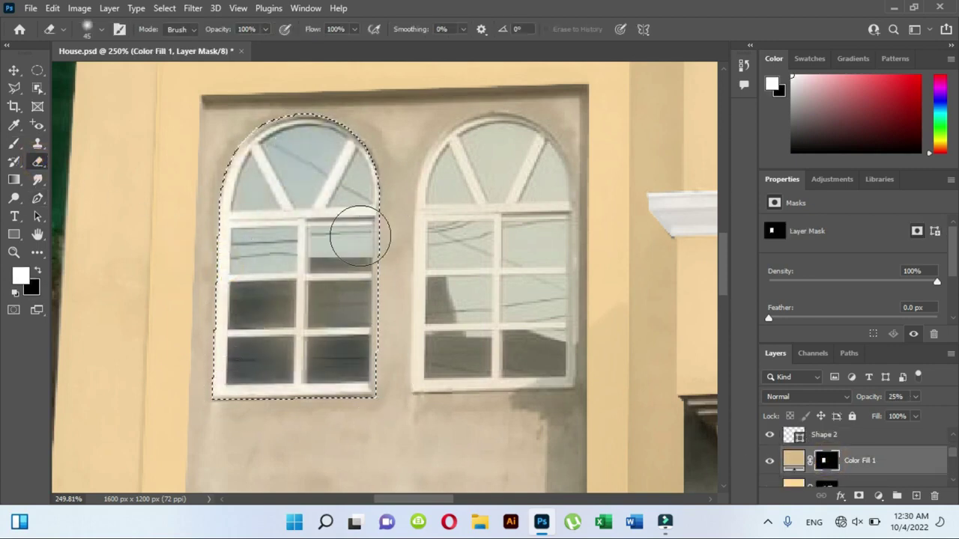
drag(253, 252, 267, 332)
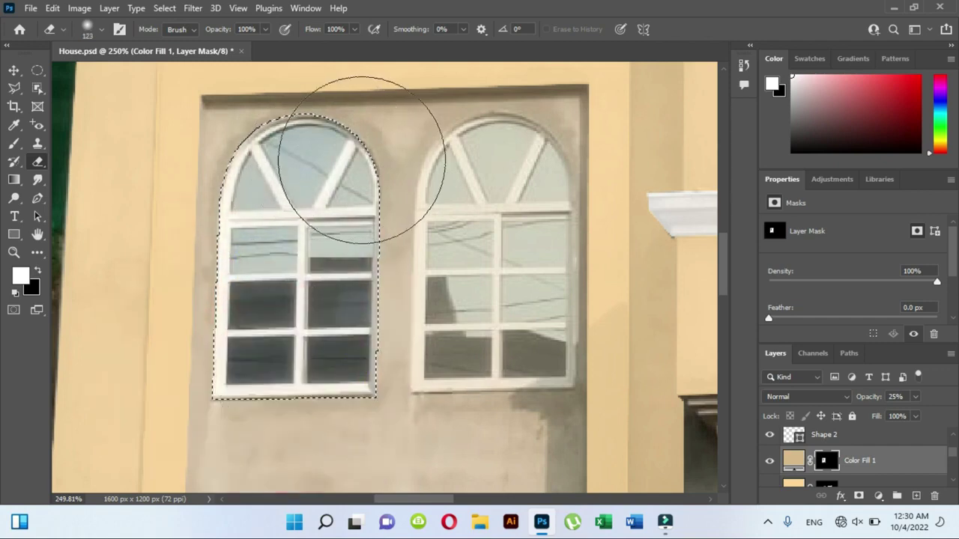
click(257, 347)
key(ctrl+d)
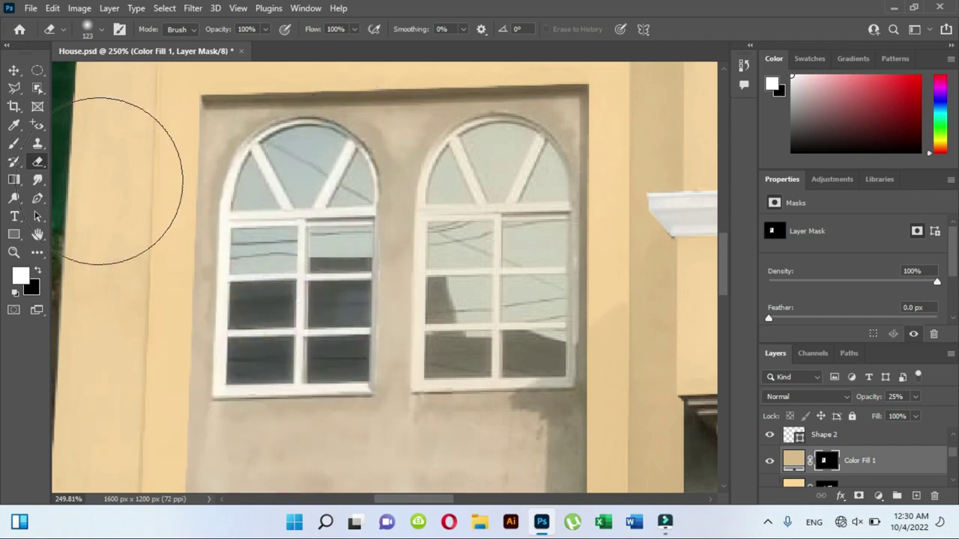
click(38, 198)
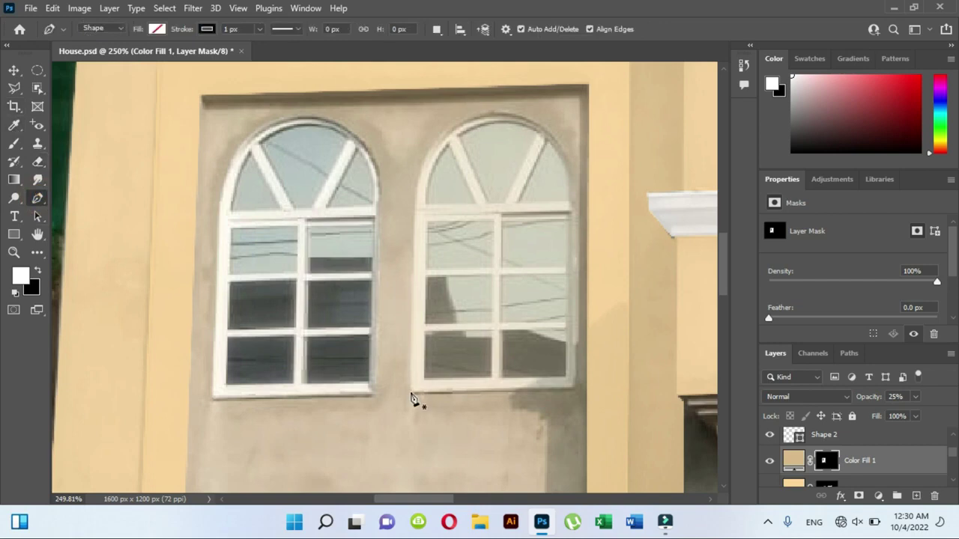
Trace the right lower arched window with the Pen and make it a selection with no feathering.
click(410, 392)
click(416, 204)
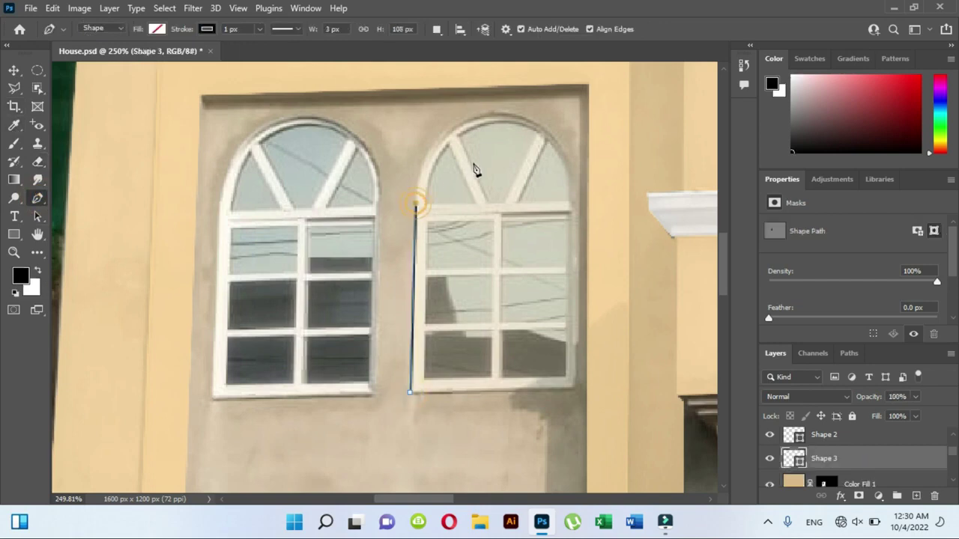
drag(538, 115, 587, 108)
drag(576, 204, 580, 304)
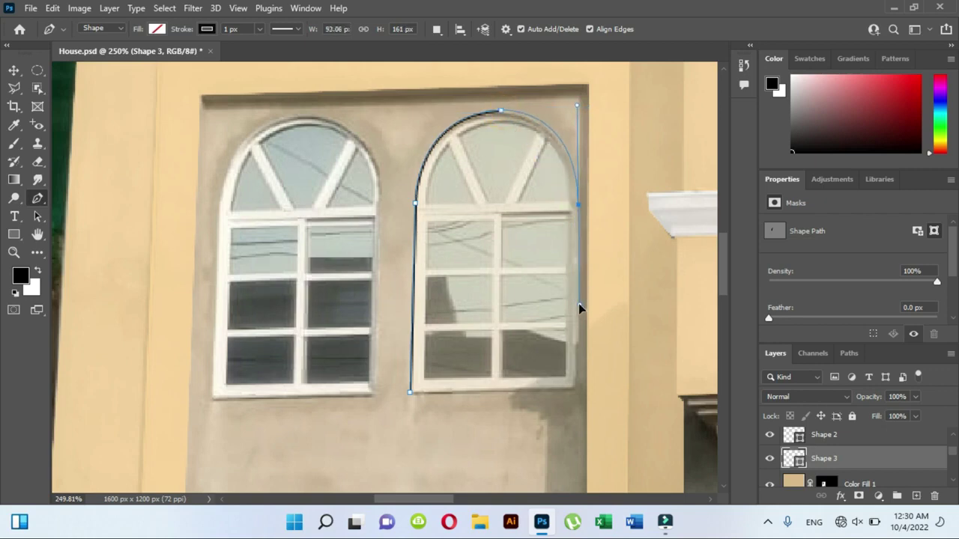
alt+click(575, 202)
click(576, 390)
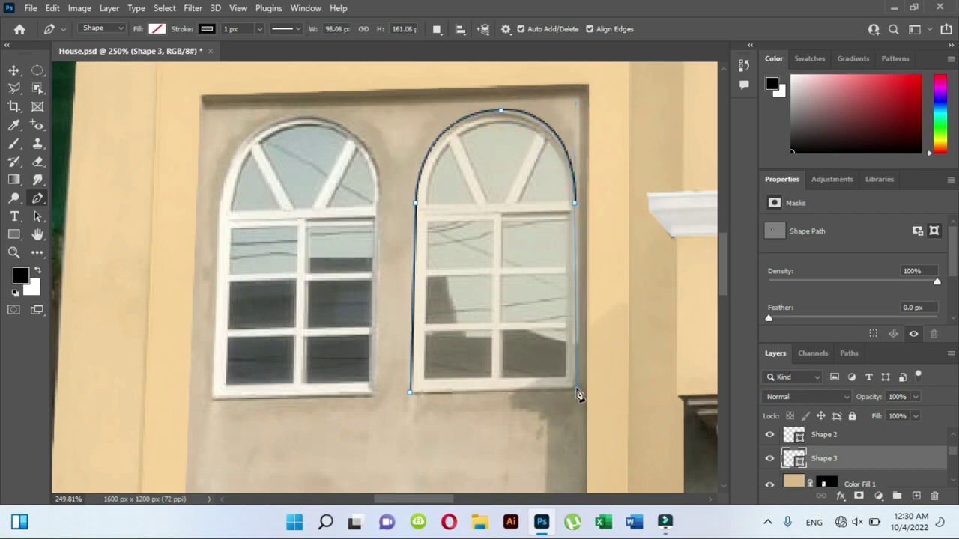
click(410, 392)
right_click(474, 243)
click(494, 254)
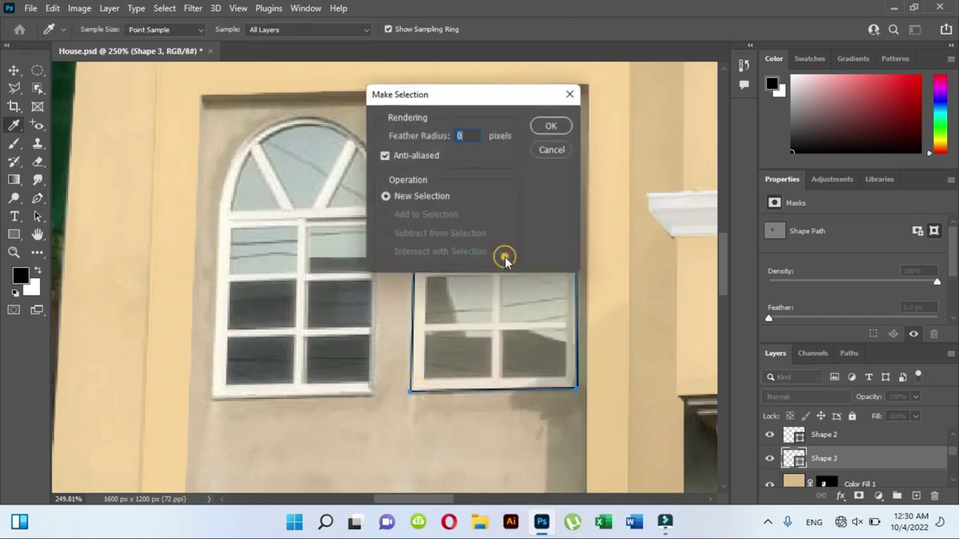
click(547, 124)
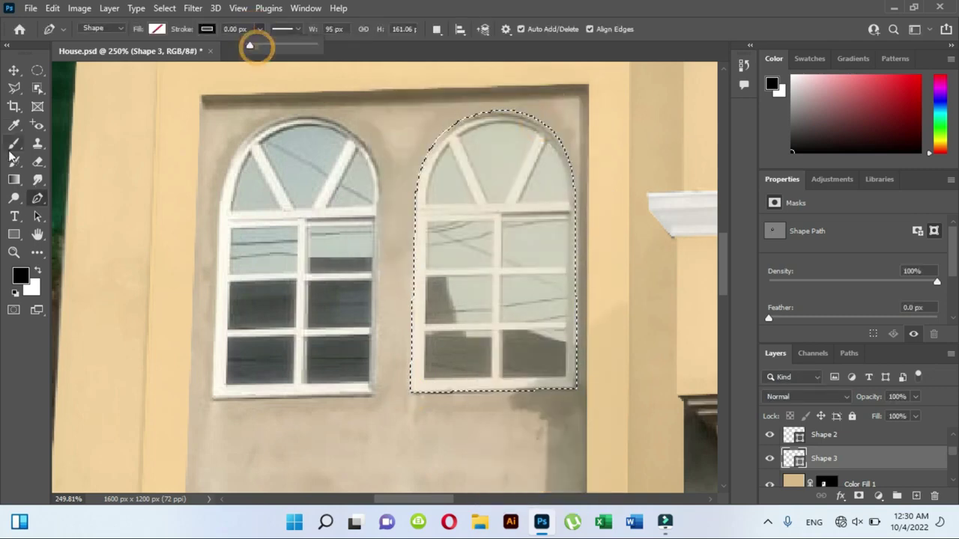
Use the eraser on Color Fill 1's mask with white over black as the paint colours.
click(38, 162)
scroll(842, 462, down, 1)
click(824, 456)
key(x)
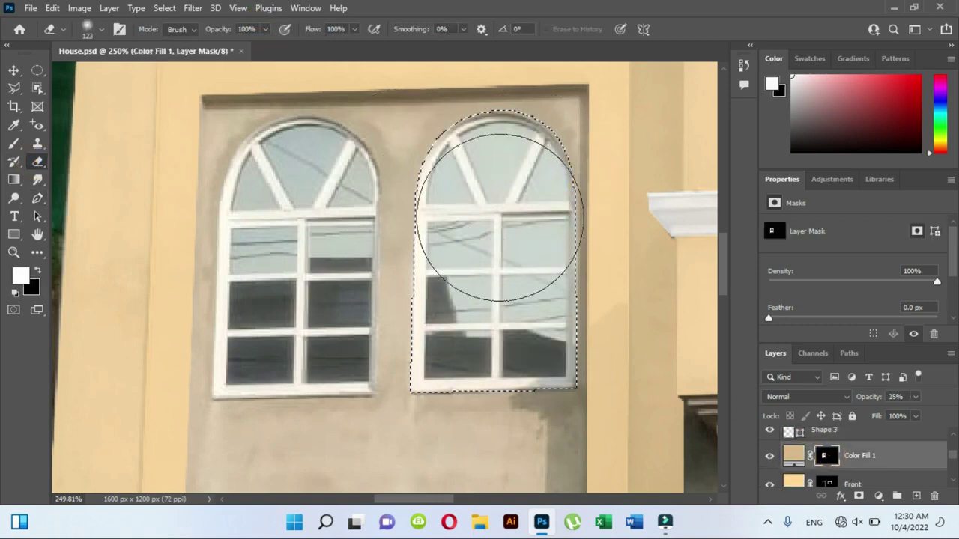
scroll(482, 203, down, 5)
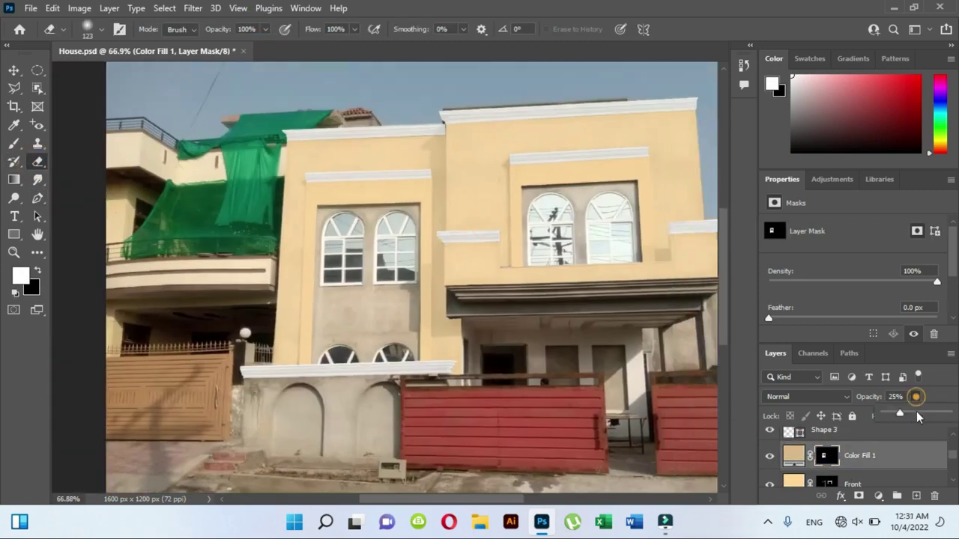
Set Color Fill 1 to 86% opacity, change it to a lighter cream, and save House.psd.
drag(941, 417, 941, 418)
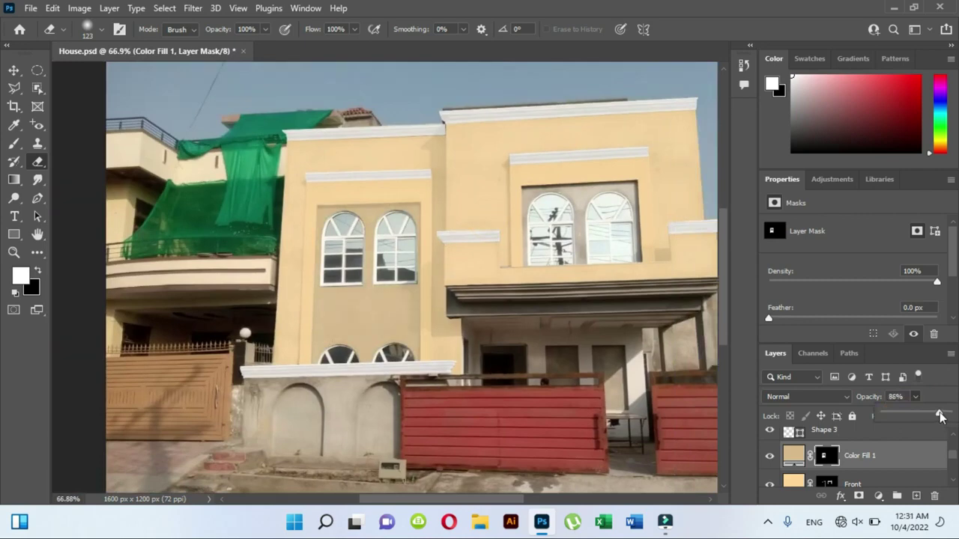
click(11, 70)
double_click(796, 459)
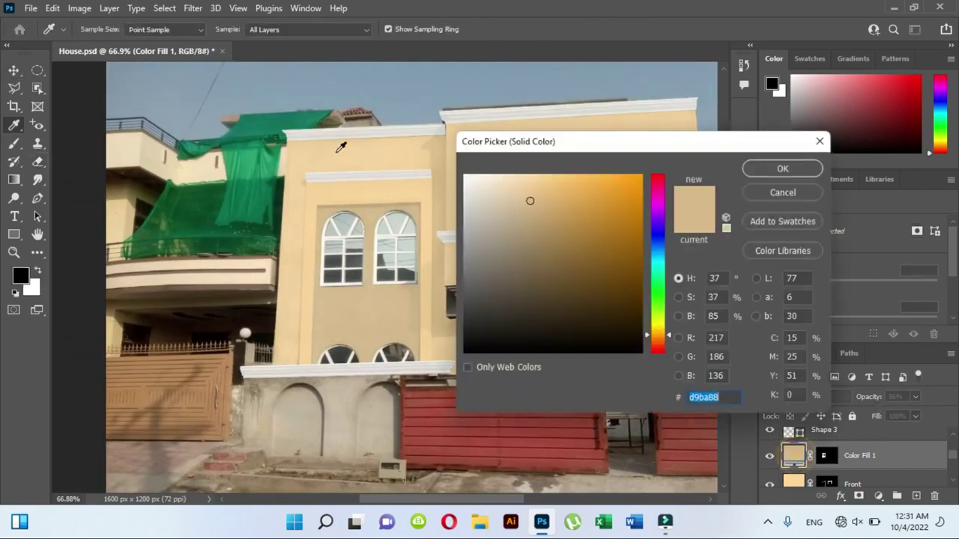
key(Return)
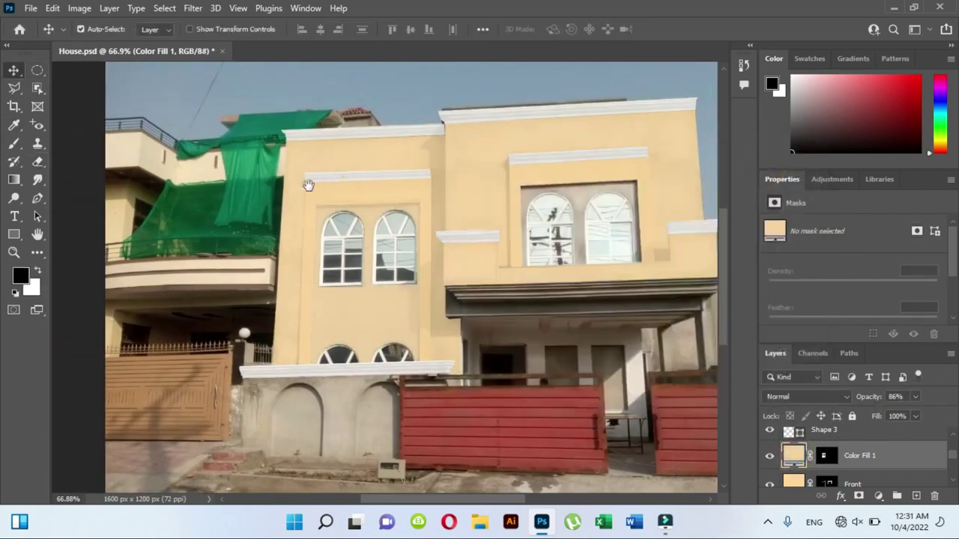
drag(344, 184, 220, 188)
key(ctrl+s)
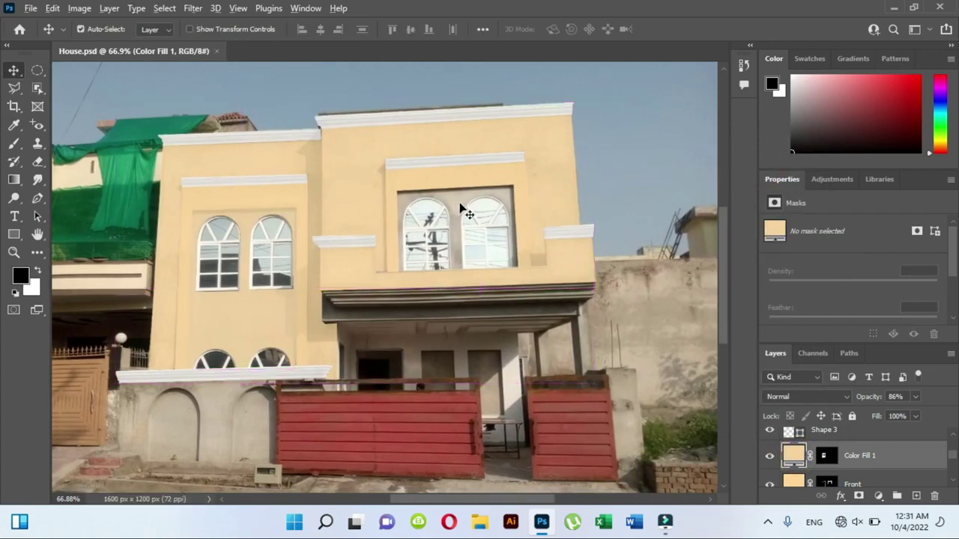
scroll(460, 209, up, 5)
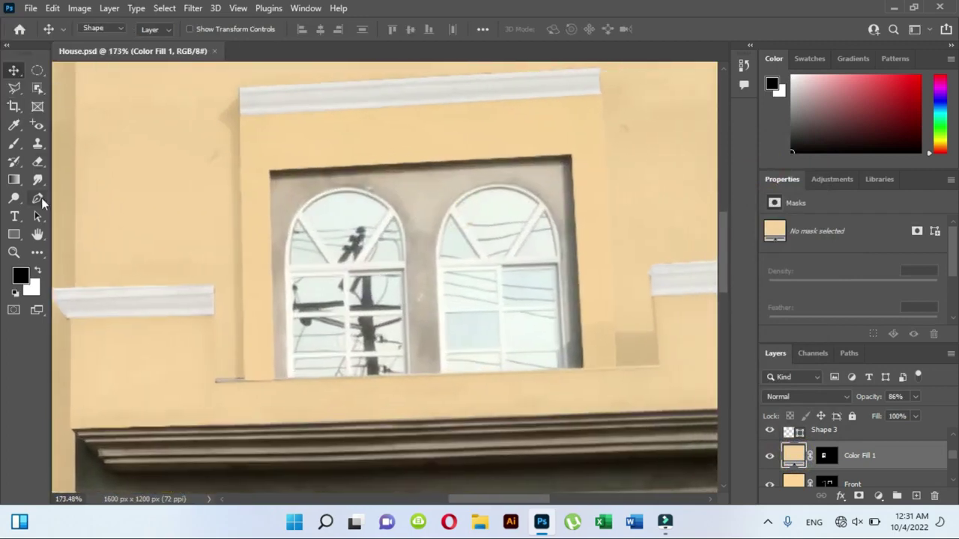
Pen-trace the upper recess's four corners and curve the path around the right arched window.
click(41, 200)
click(274, 380)
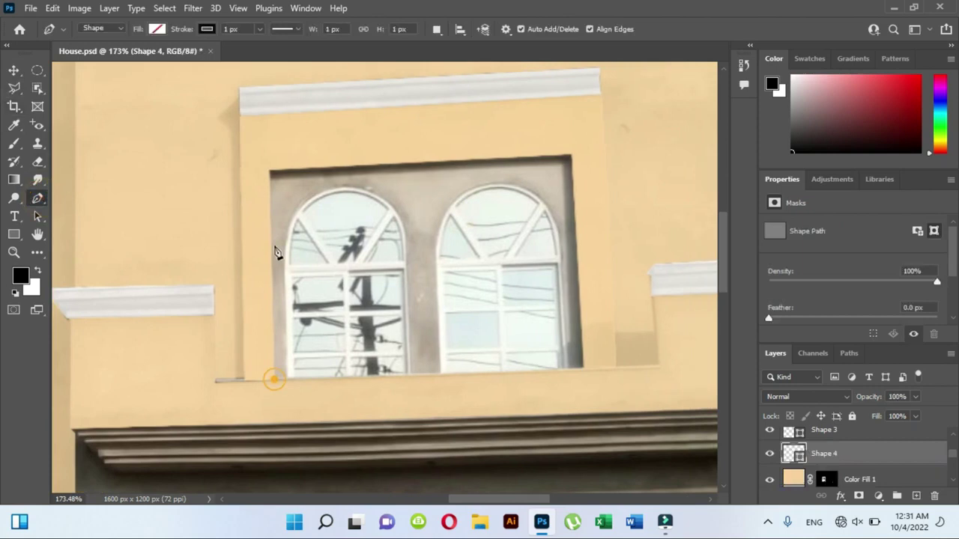
click(269, 171)
click(572, 160)
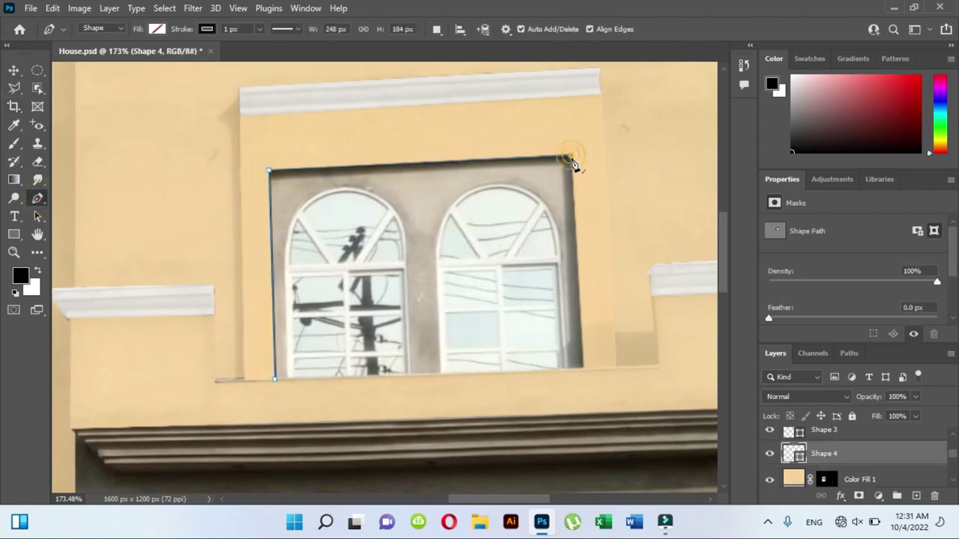
click(583, 369)
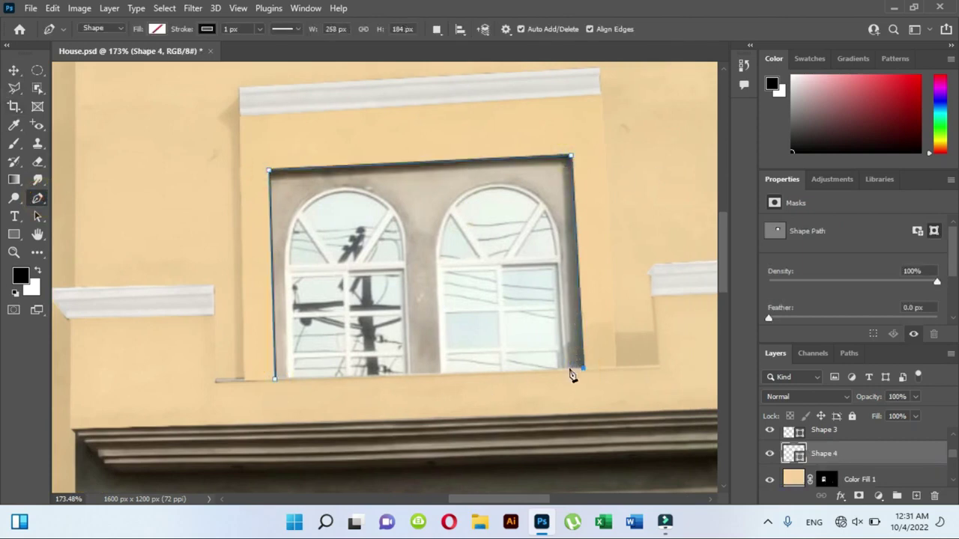
click(559, 255)
drag(493, 184, 424, 186)
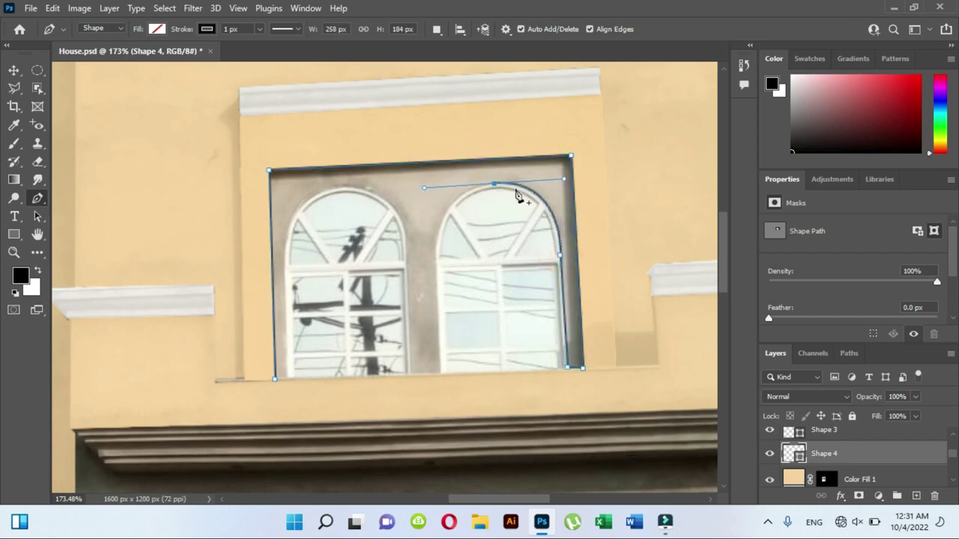
click(494, 184)
drag(435, 265, 440, 354)
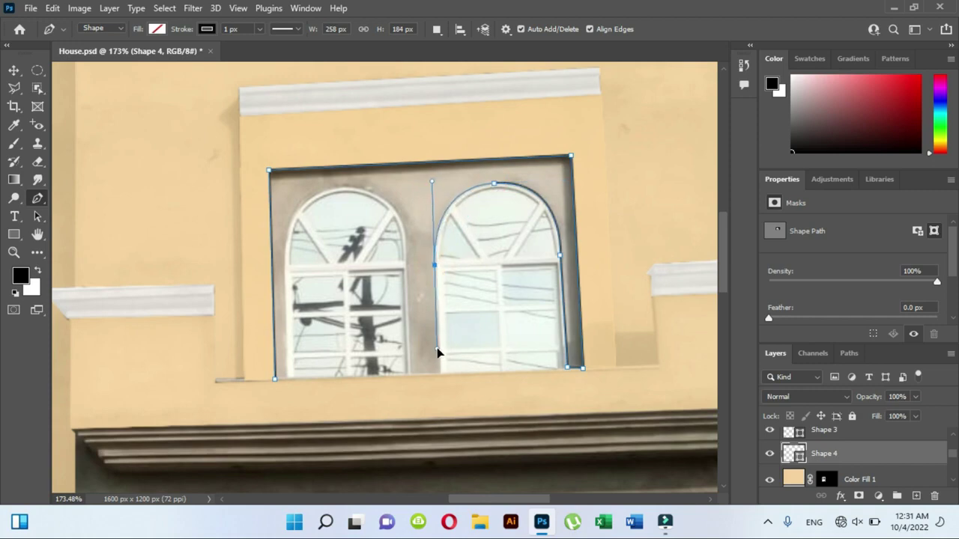
Continue the Shape 4 path between the windows and around the left arch, then bring up path options.
click(439, 372)
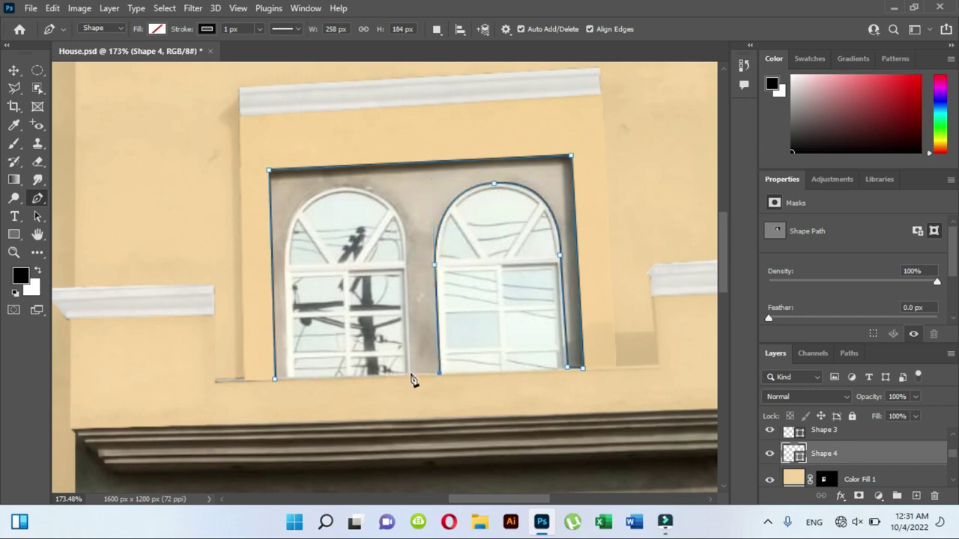
click(406, 263)
drag(327, 192, 277, 196)
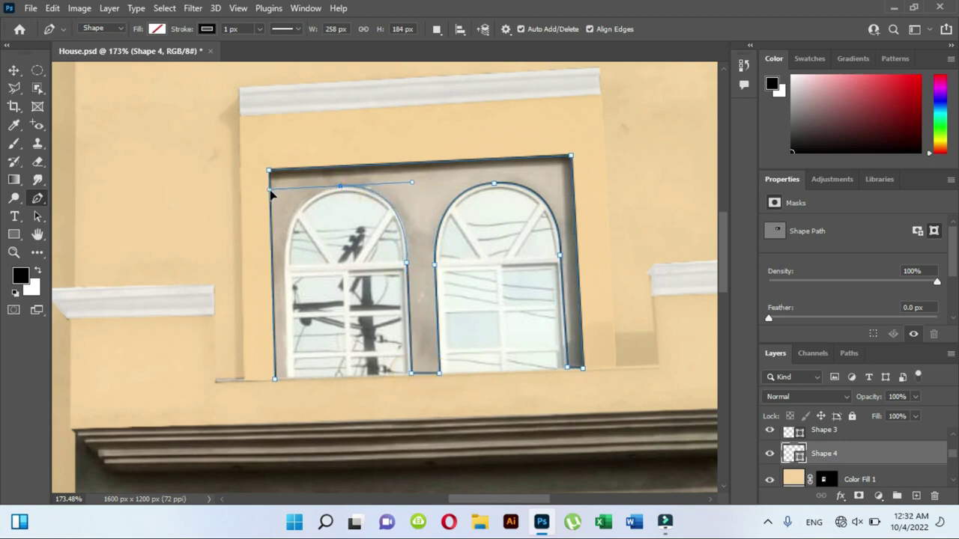
drag(272, 195, 270, 190)
click(284, 268)
drag(287, 352, 286, 356)
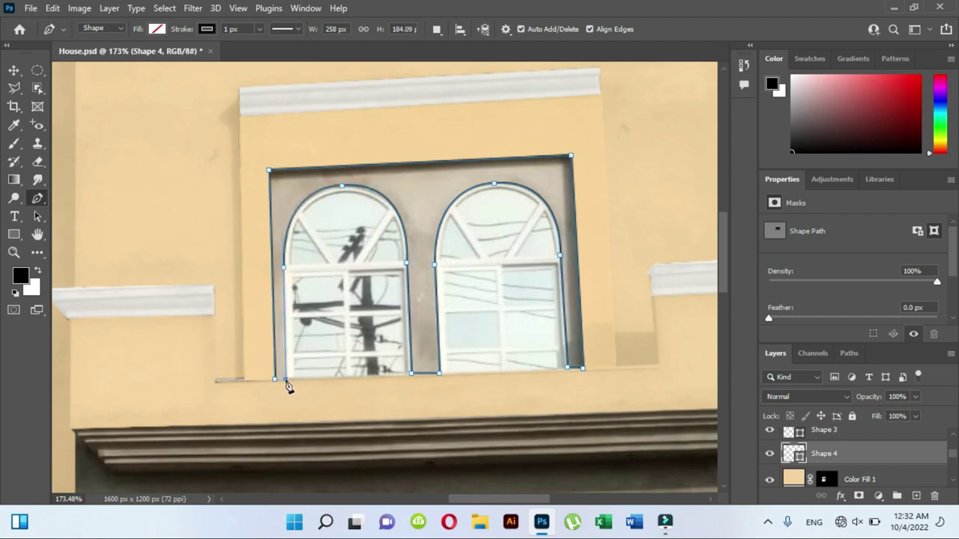
right_click(290, 206)
Turn Shape 4 into a selection and brush white on Color Fill 1's mask to fill the upper recess.
click(345, 250)
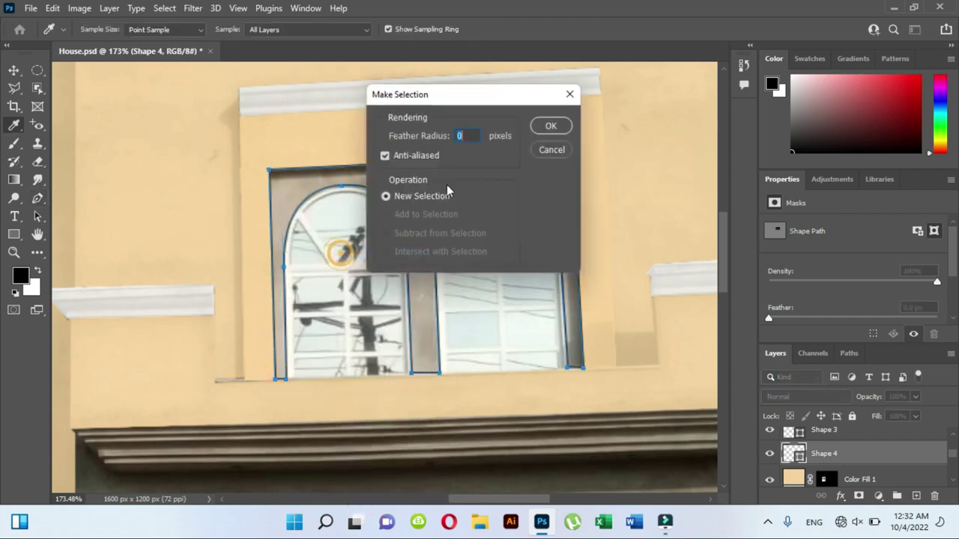
key(Return)
drag(247, 50, 45, 162)
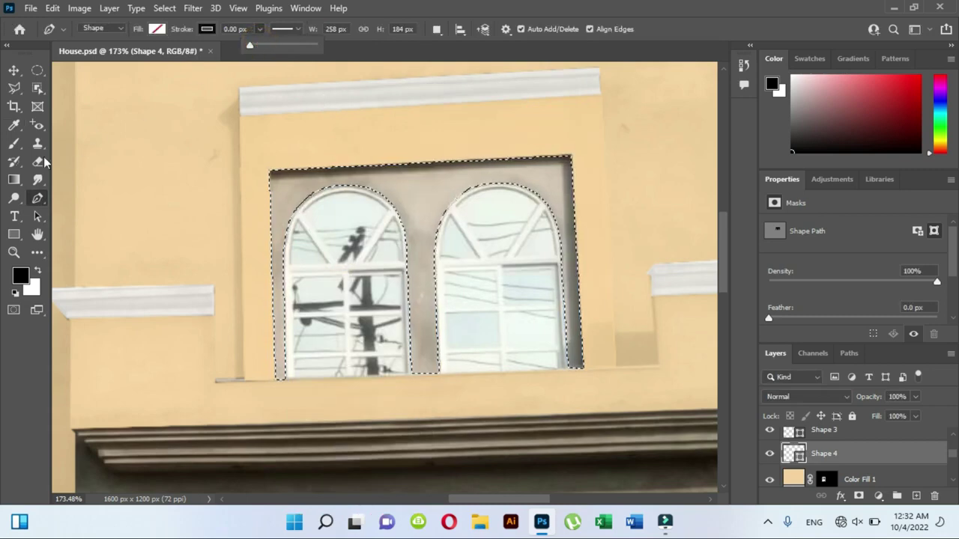
key(b)
click(824, 478)
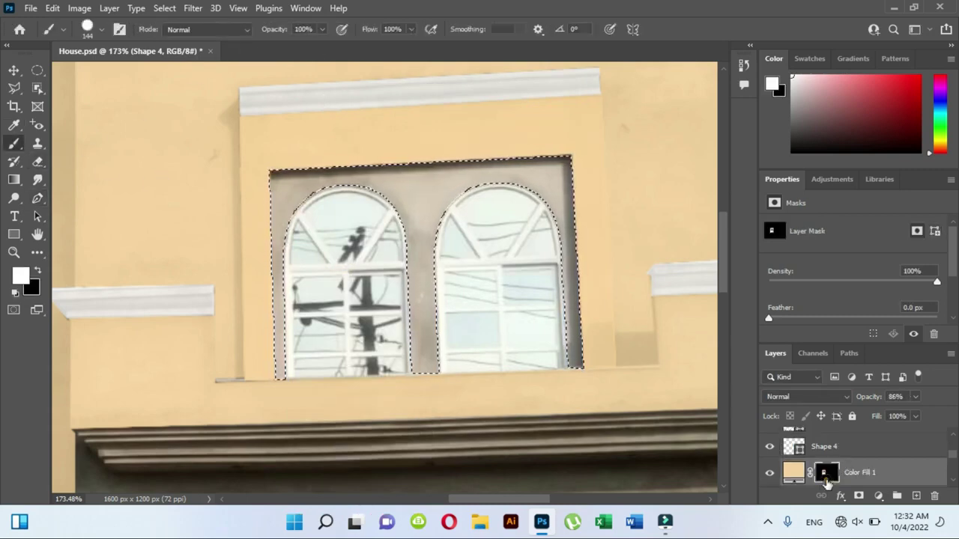
mouse_move(310, 281)
mouse_down()
mouse_move(300, 367)
mouse_move(289, 215)
mouse_move(531, 342)
mouse_move(439, 362)
mouse_up()
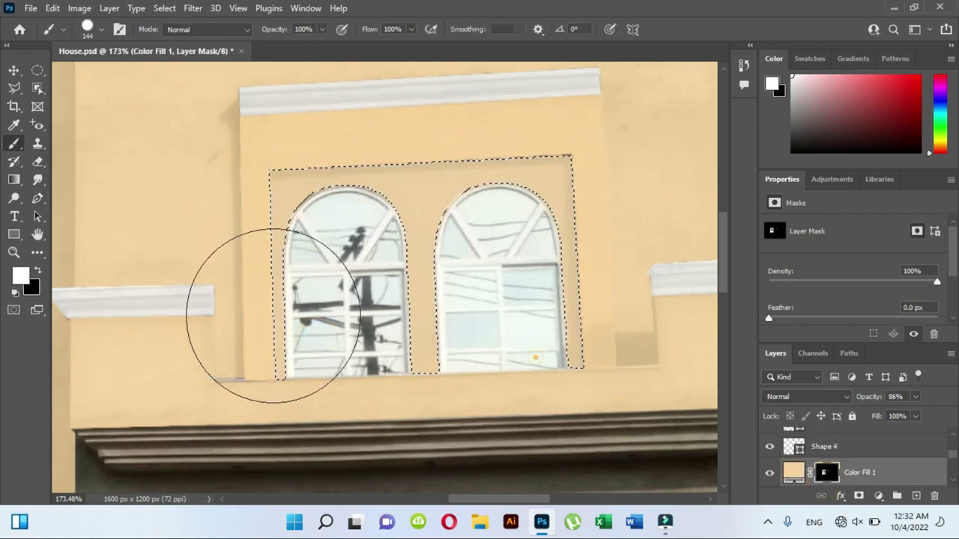
scroll(532, 238, down, 2)
scroll(531, 165, down, 3)
scroll(531, 165, up, 6)
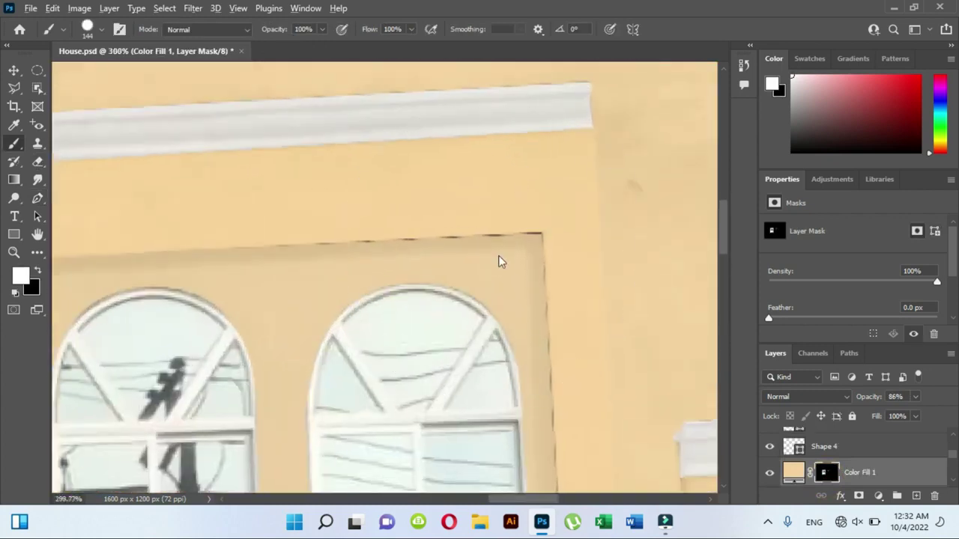
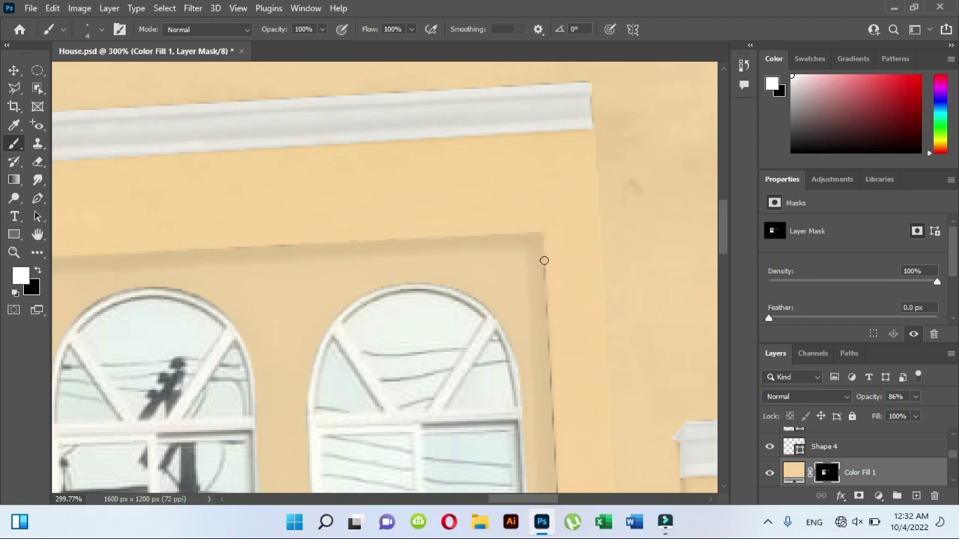
Paint out the dark line along the wall edge beside the upper arched windows on Color Fill 1's mask.
scroll(563, 245, down, 3)
drag(552, 170, 559, 314)
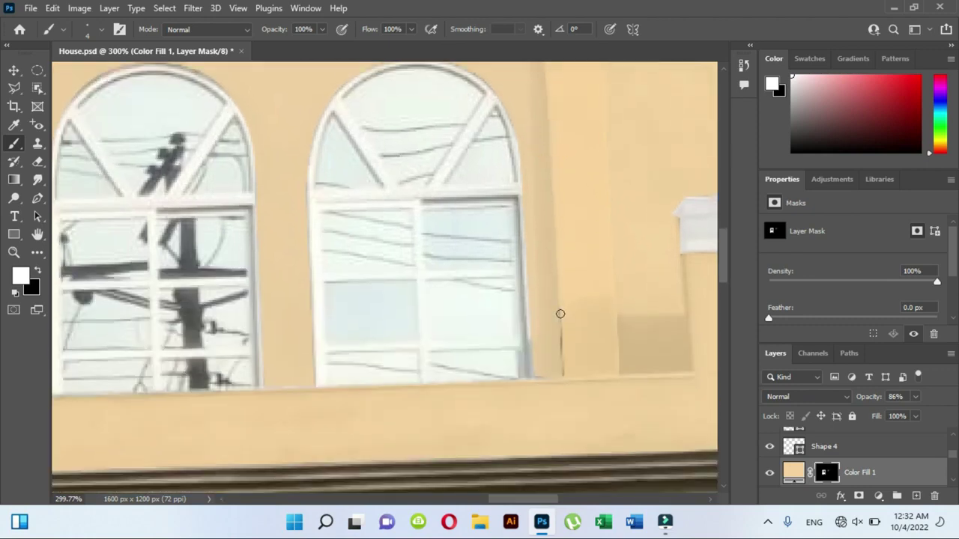
scroll(535, 374, down, 2)
key(super)
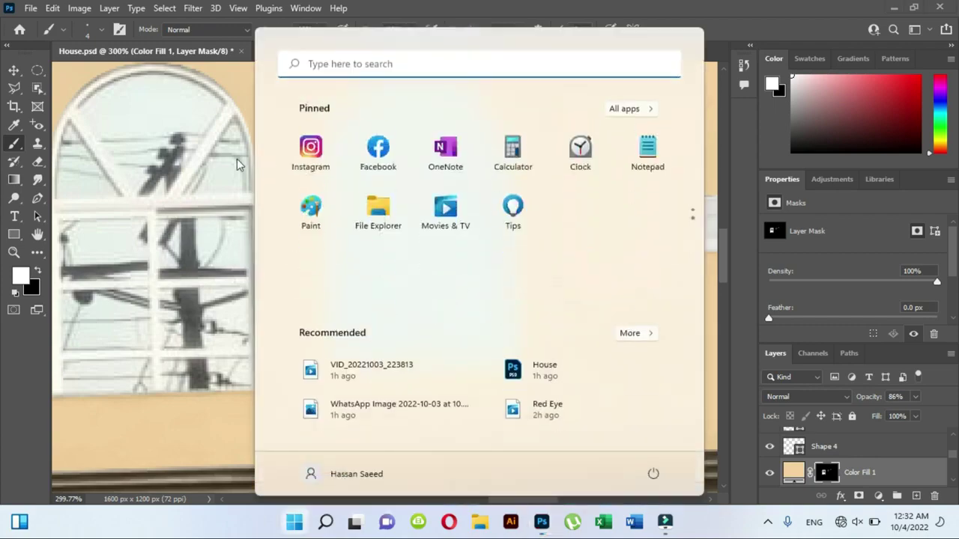
key(super)
Zoom out and select the Background copy layer with the Move tool.
scroll(269, 92, down, 3)
scroll(270, 91, down, 2)
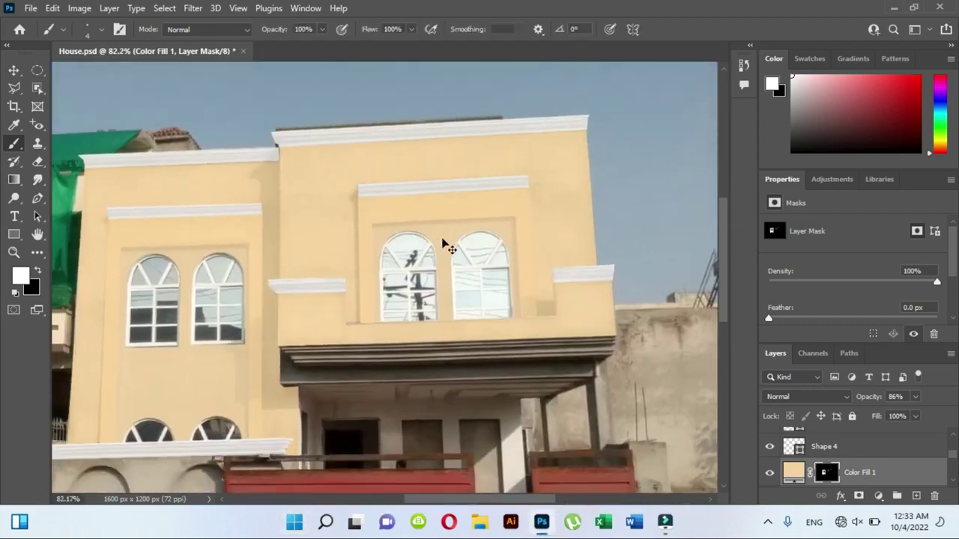
key(v)
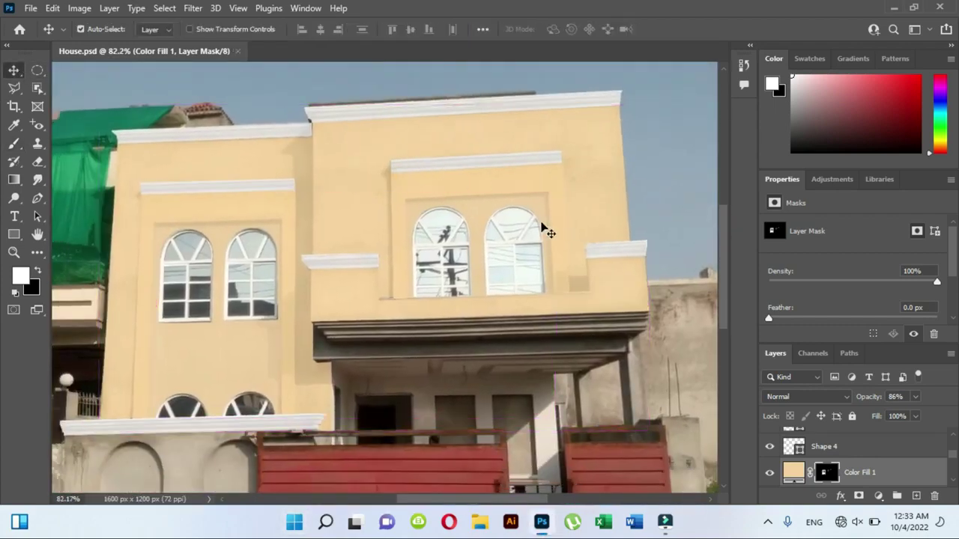
scroll(497, 239, down, 2)
click(643, 254)
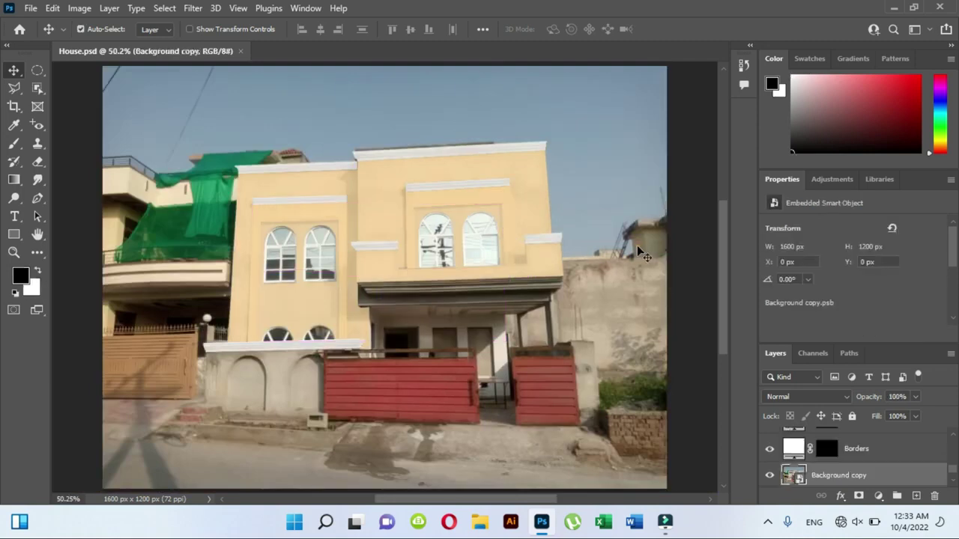
Pan to the balcony and start a Polygonal Lasso outline along the cornice to its right corner.
scroll(500, 291, up, 4)
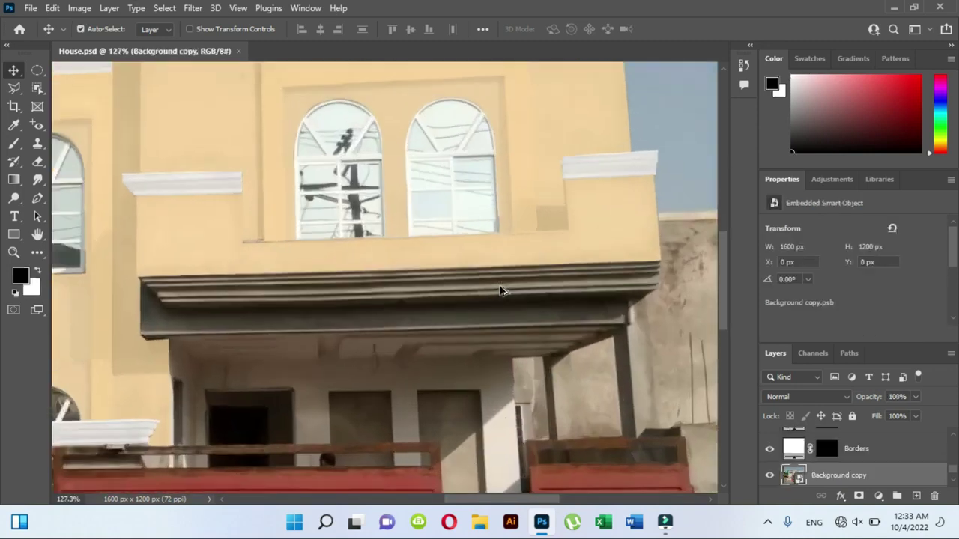
scroll(500, 292, up, 1)
scroll(500, 292, up, 1)
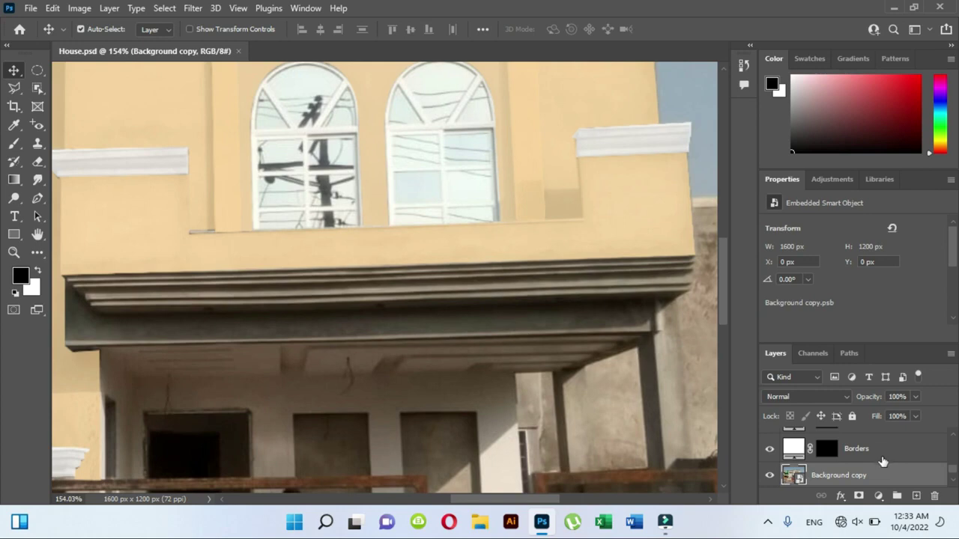
drag(267, 310, 302, 303)
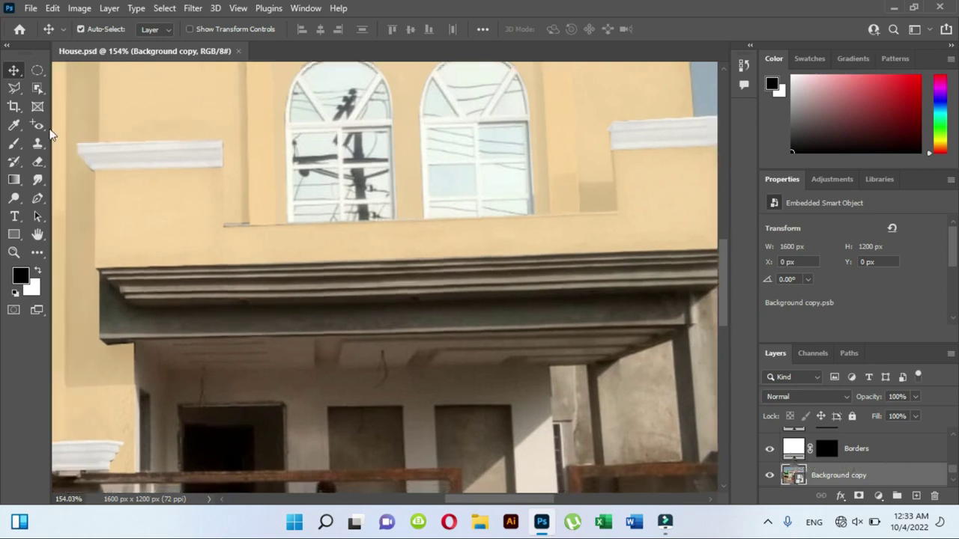
key(l)
click(368, 280)
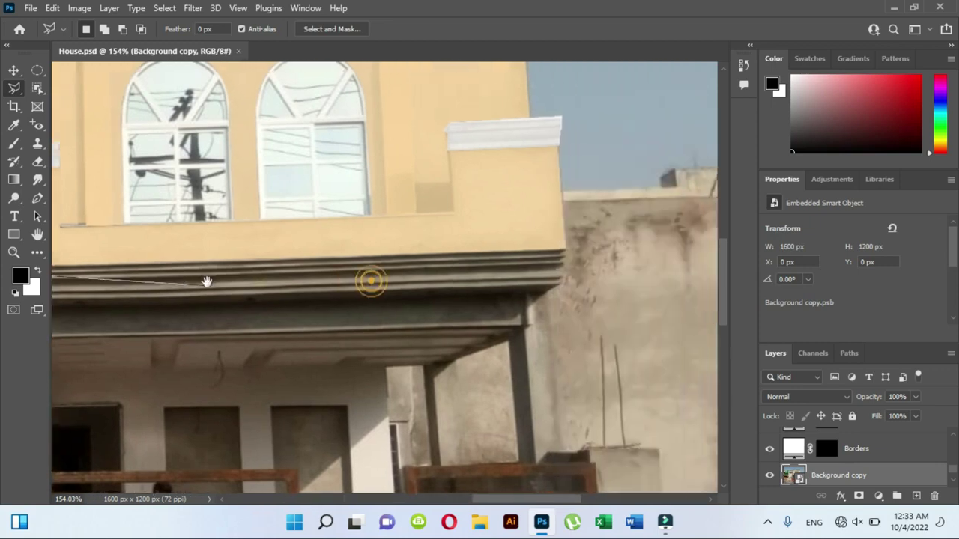
key(ctrl+plus)
click(603, 234)
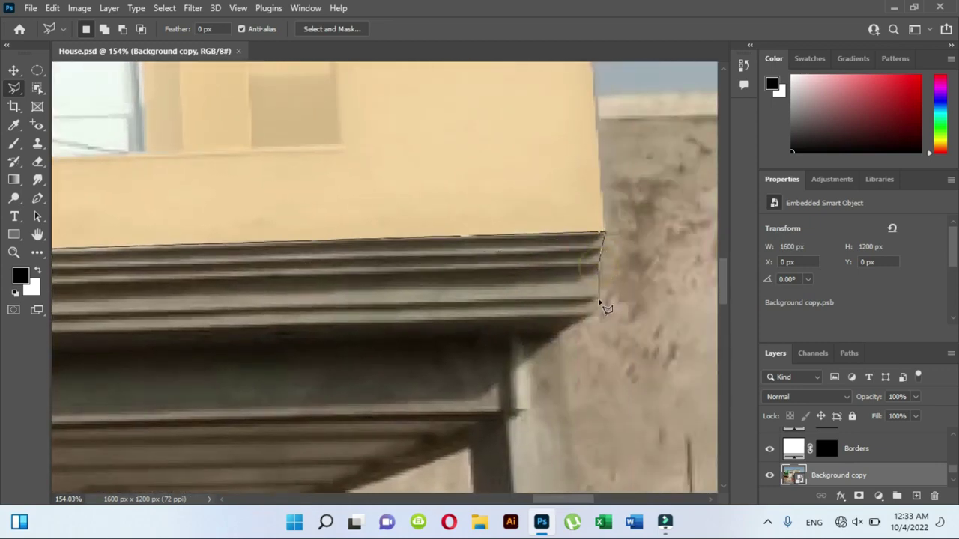
click(597, 321)
Trace the cornice's lower-left corner and stepped edge to close the selection.
key(ctrl+minus)
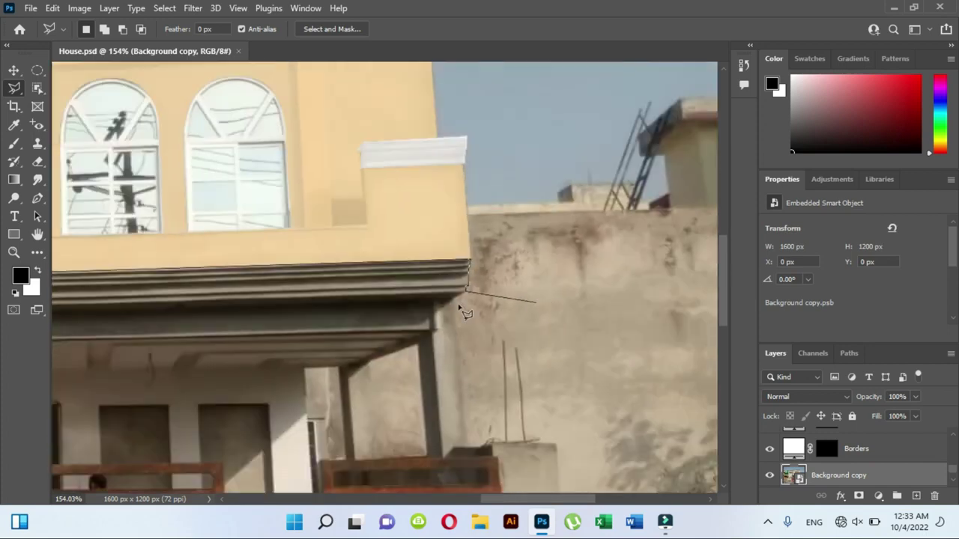
click(392, 304)
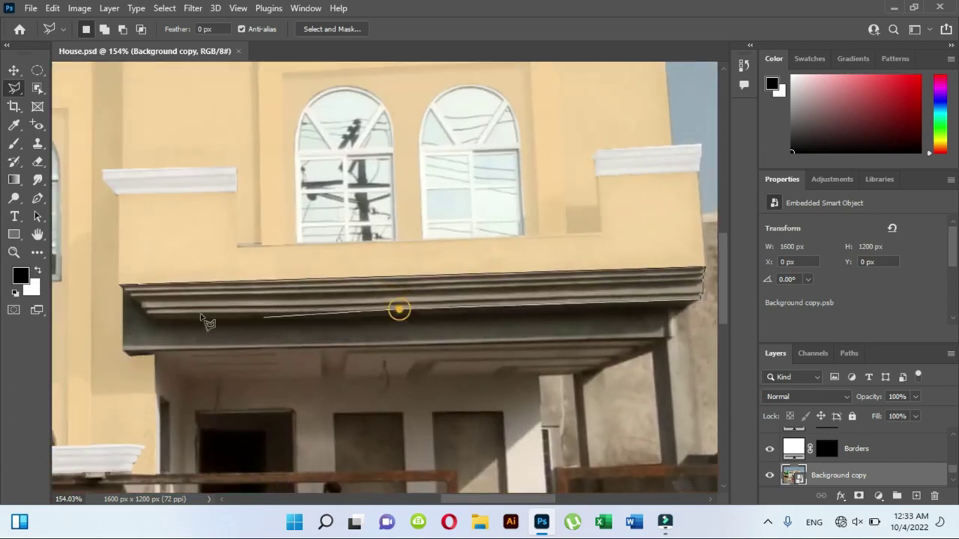
click(149, 313)
drag(168, 278, 340, 307)
scroll(373, 251, up, 5)
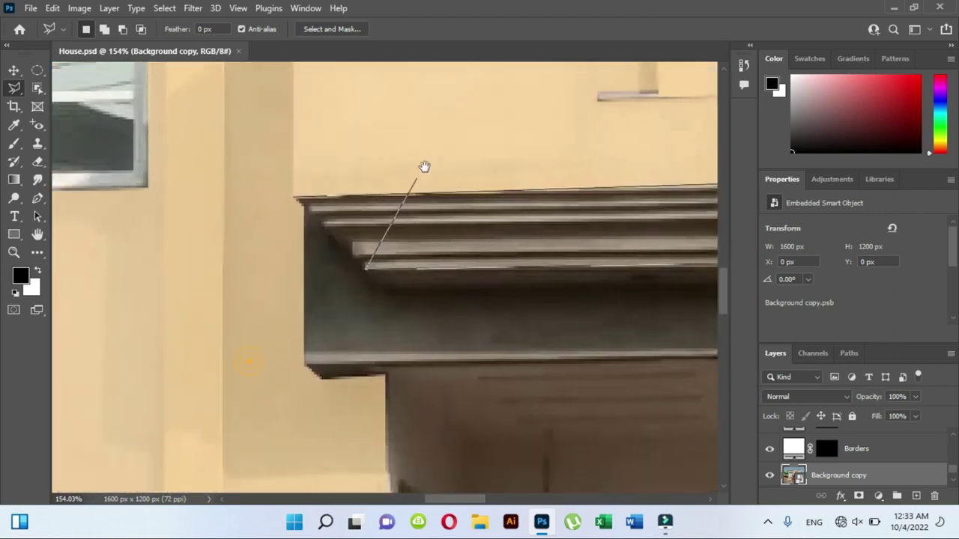
click(372, 252)
click(361, 233)
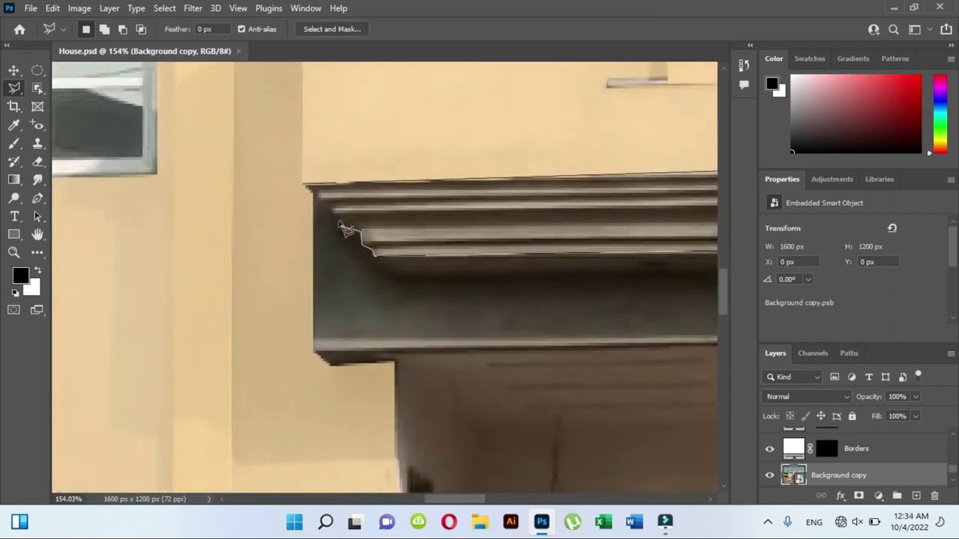
click(306, 187)
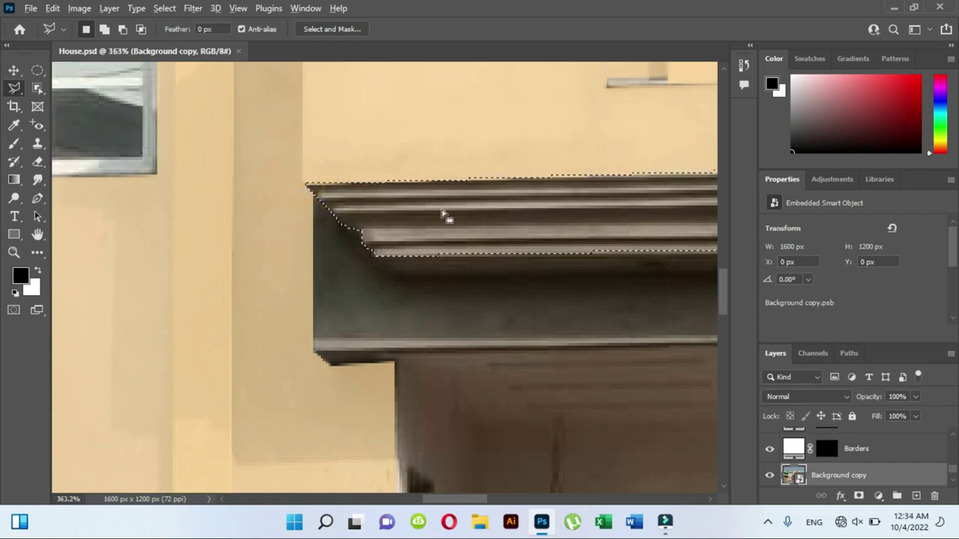
scroll(445, 214, down, 5)
Paint the selected cornice white on the Borders layer mask, then deselect.
click(826, 448)
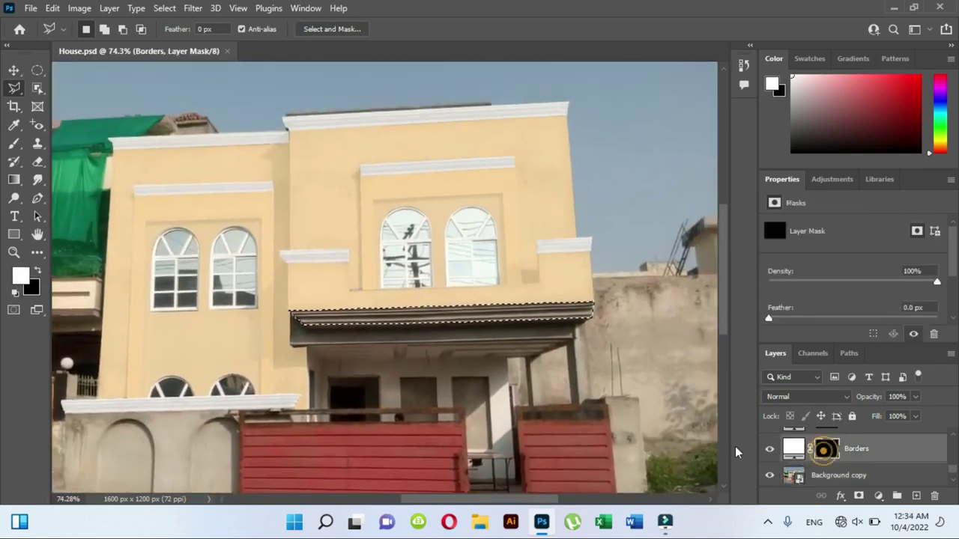
key(x)
key(b)
mouse_move(300, 316)
mouse_down()
mouse_move(472, 318)
mouse_move(317, 299)
mouse_up()
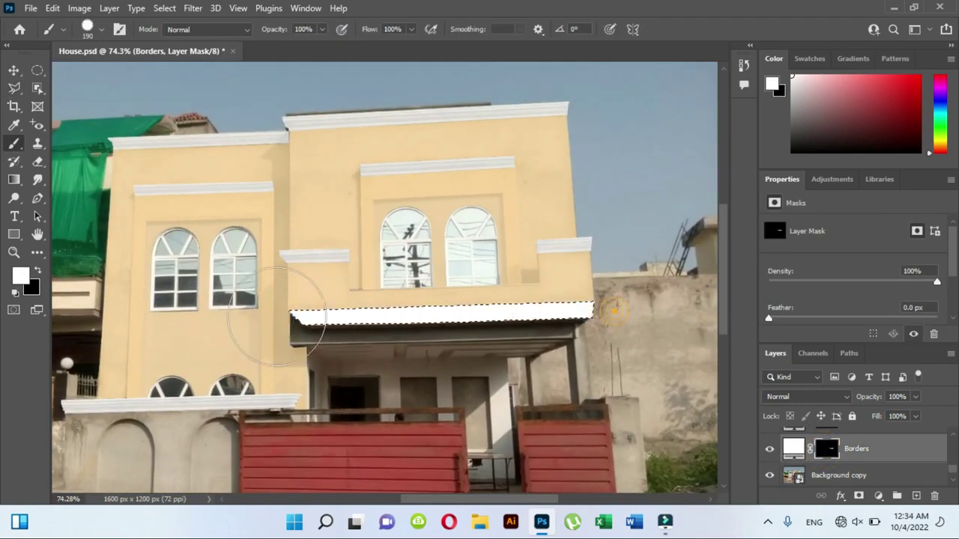
key(ctrl+d)
Set the Borders layer opacity to 63% and bring the balcony beam into view.
click(916, 397)
drag(916, 410, 891, 412)
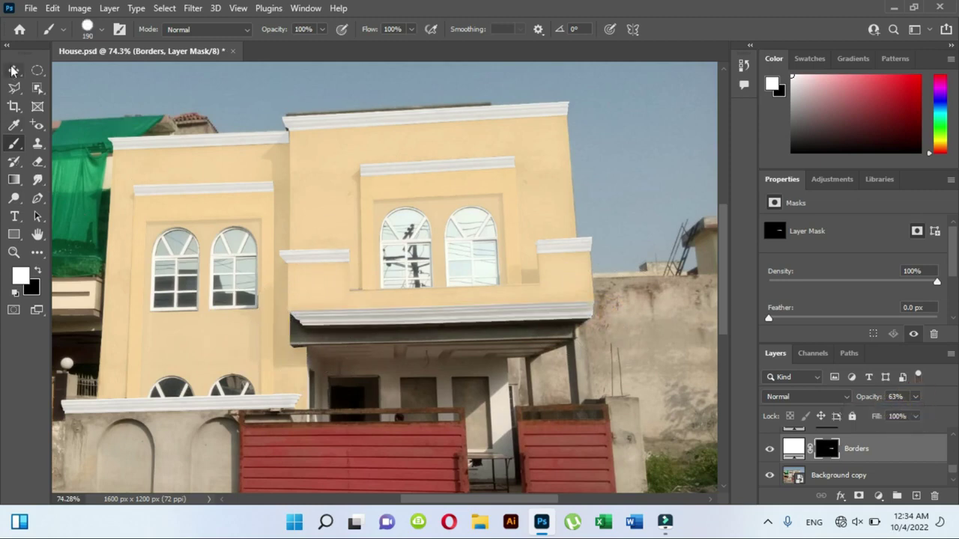
key(v)
click(438, 343)
scroll(438, 342, up, 2)
scroll(364, 330, up, 3)
drag(365, 330, 280, 318)
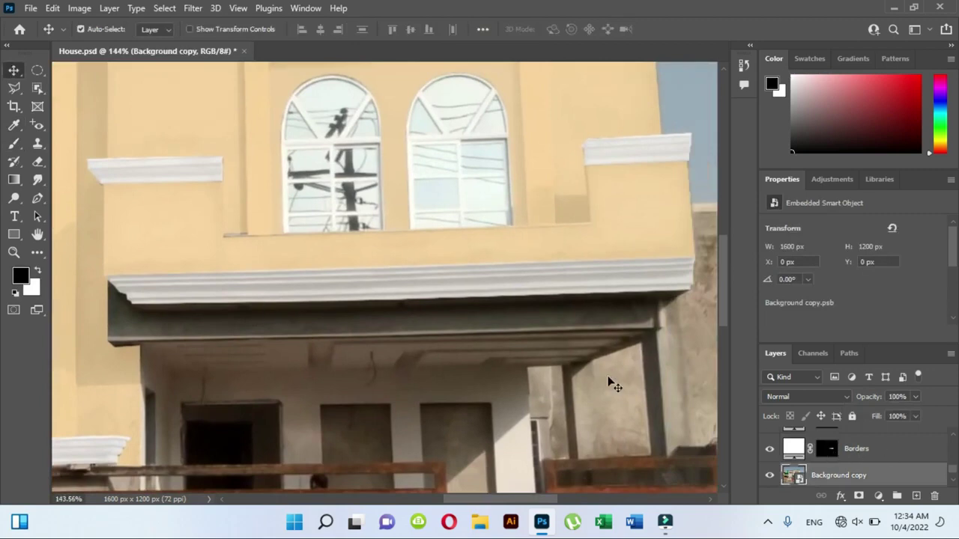
Add a white Solid Color fill layer above Borders and invert its mask to black.
click(14, 88)
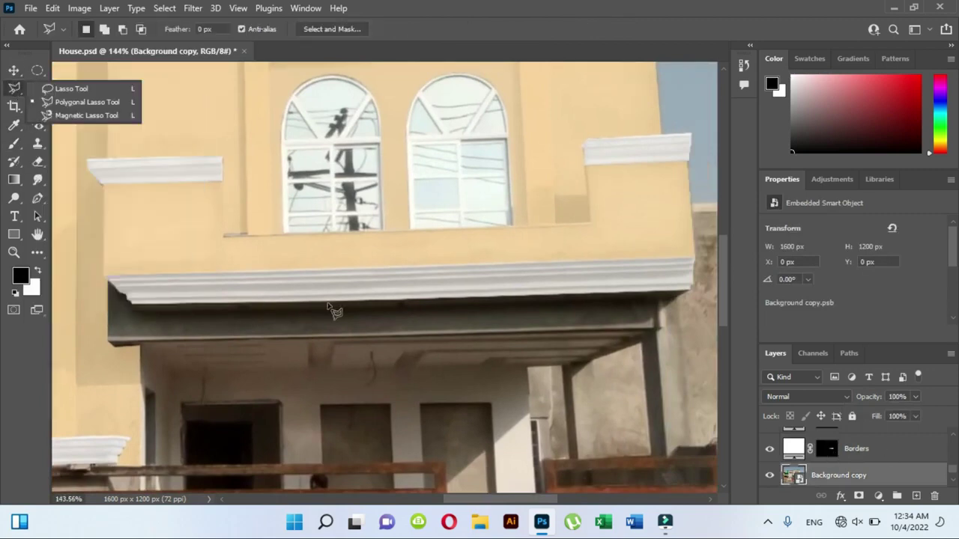
click(854, 450)
click(878, 496)
click(876, 248)
click(476, 187)
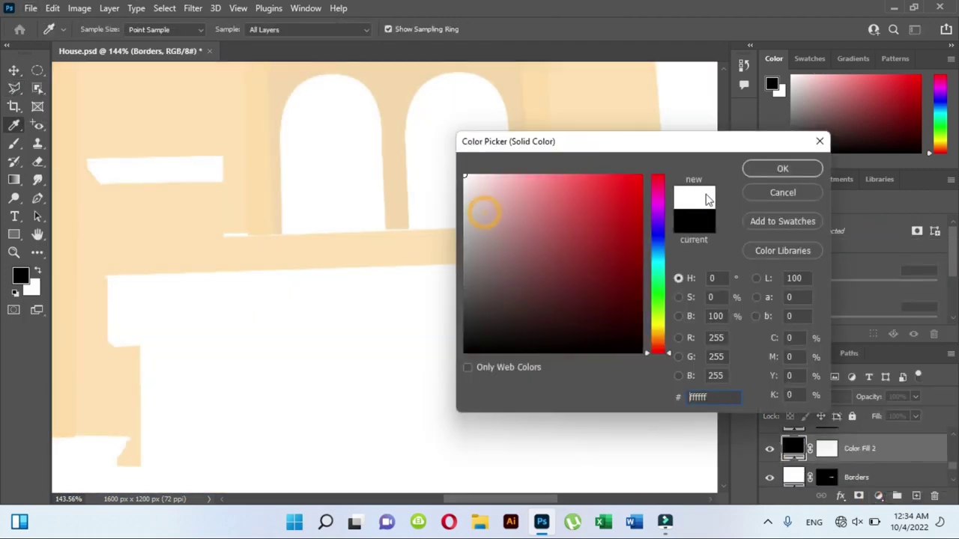
click(796, 169)
click(826, 449)
key(ctrl+i)
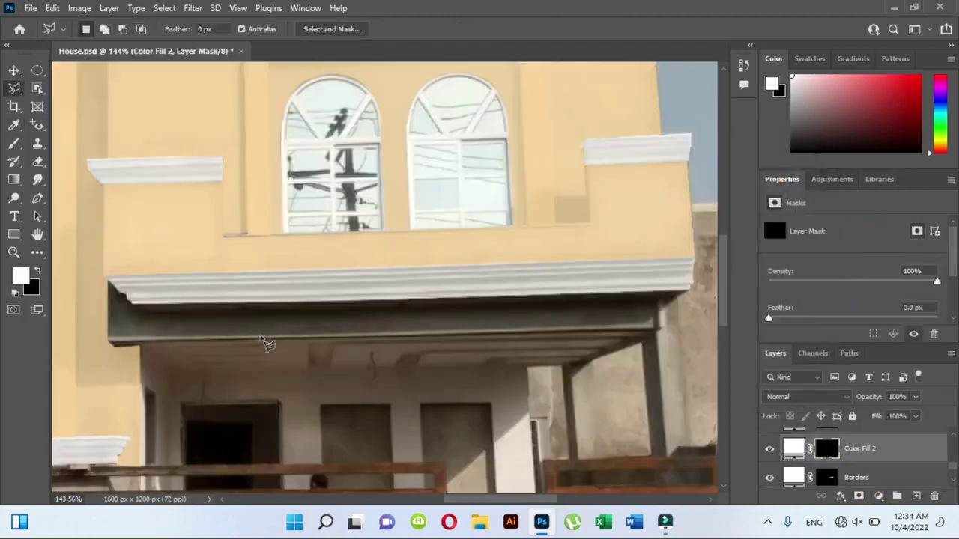
Start a Polygonal Lasso outline around the dark beam from its left edge along the bottom.
scroll(112, 315, up, 2)
scroll(113, 285, up, 2)
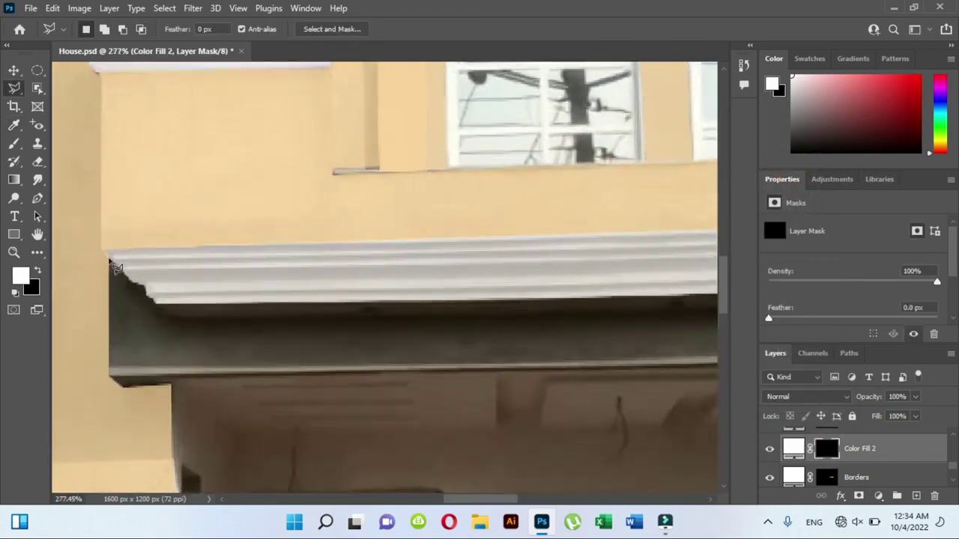
click(111, 259)
click(111, 380)
drag(505, 370, 356, 370)
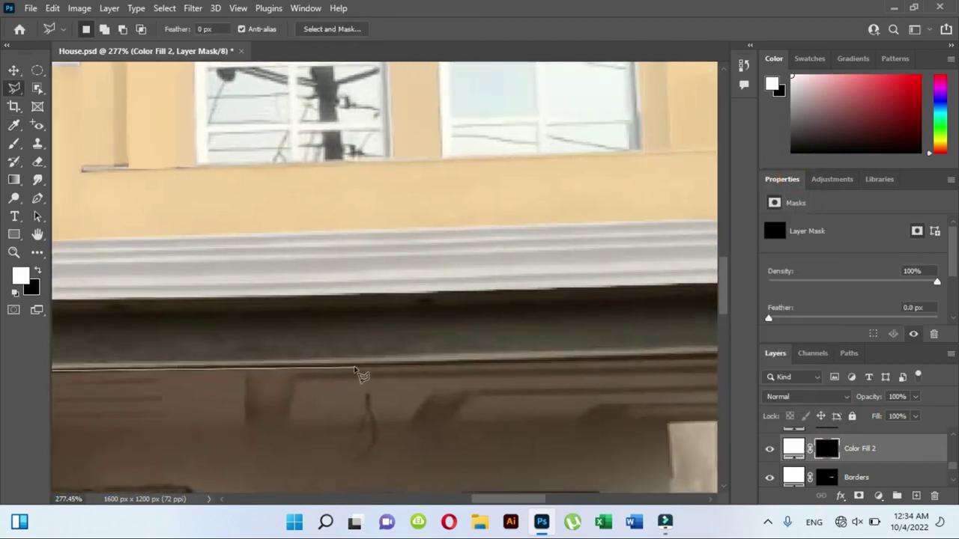
click(356, 370)
scroll(539, 360, right, 5)
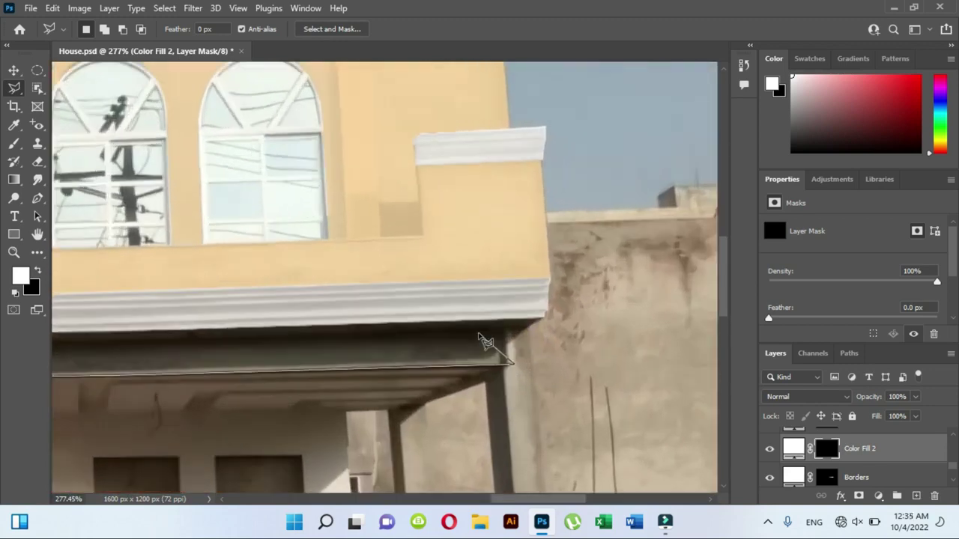
mouse_move(489, 305)
mouse_down()
mouse_move(290, 287)
mouse_move(558, 307)
mouse_up()
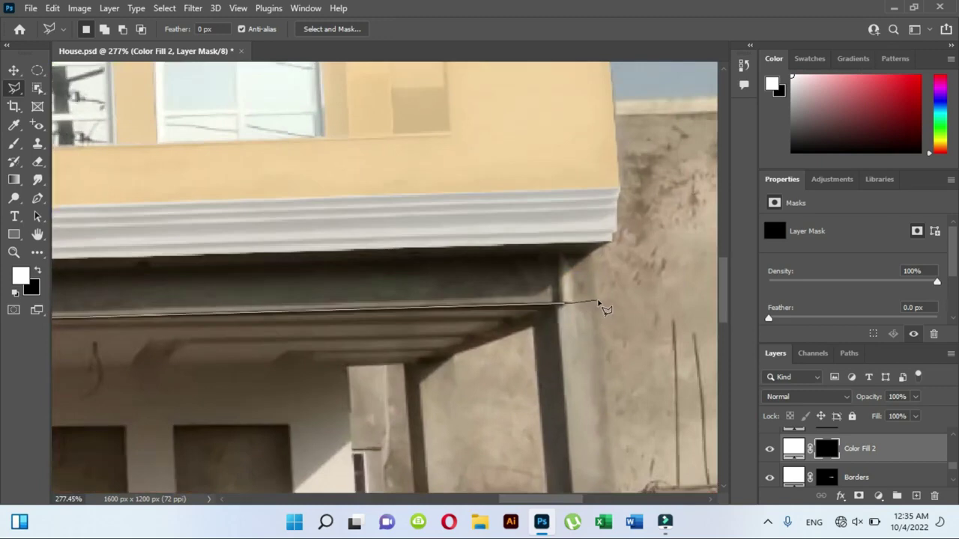
Close the beam selection at its right end and paint it white on the Color Fill 2 mask.
click(597, 304)
click(592, 259)
drag(406, 223, 379, 262)
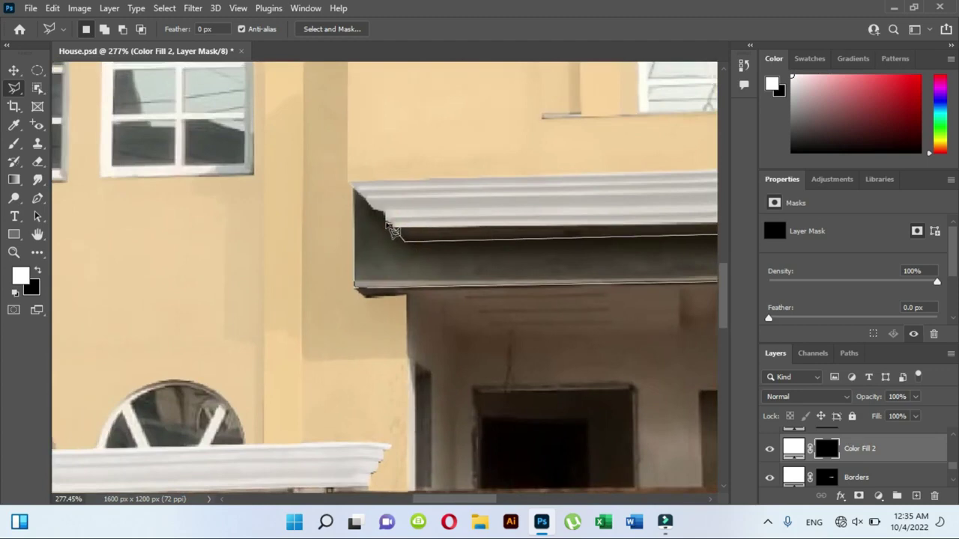
click(362, 202)
scroll(363, 202, down, 5)
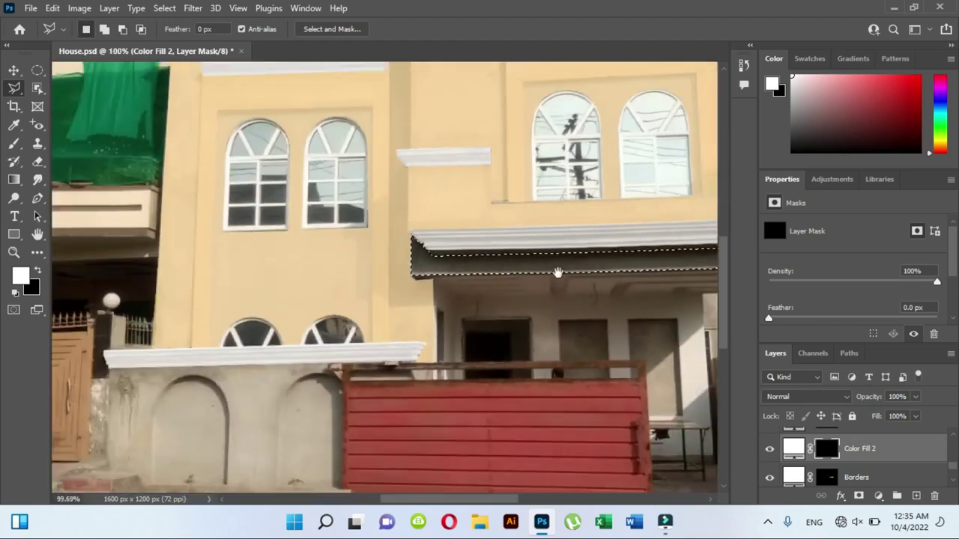
key(b)
mouse_move(295, 280)
mouse_down()
mouse_move(552, 267)
mouse_move(552, 278)
mouse_move(614, 283)
mouse_up()
Deselect the beam and lower Color Fill 2's opacity to 54% so it looks grey.
key(ctrl+d)
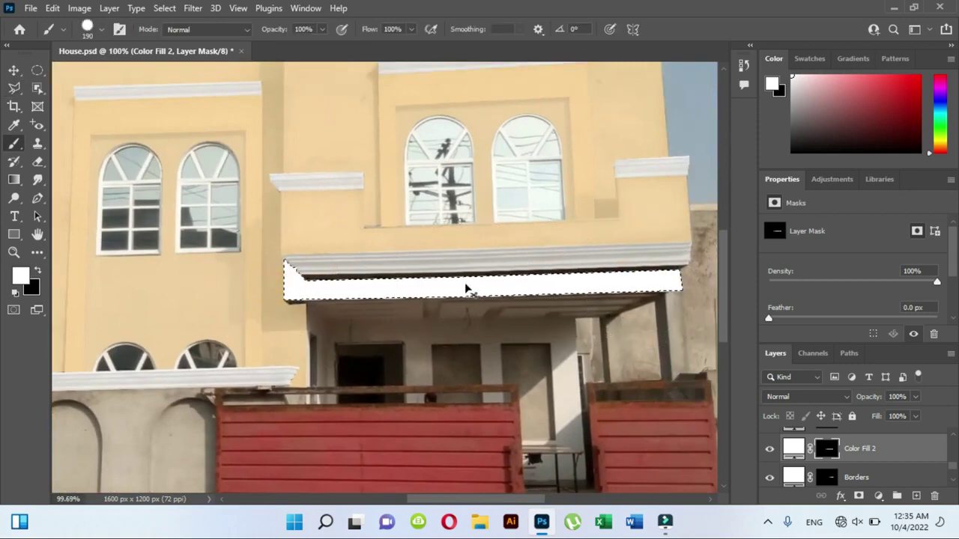
drag(891, 418, 886, 417)
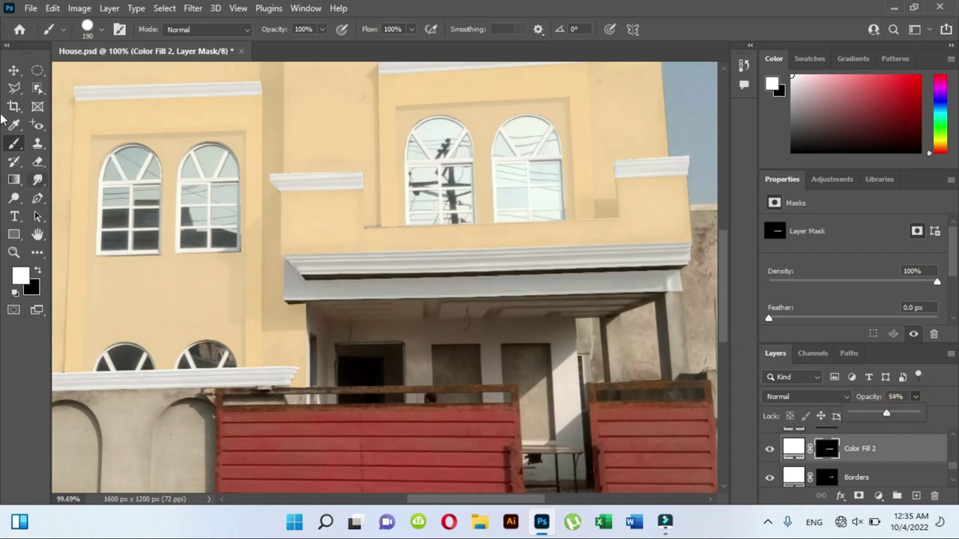
key(v)
scroll(593, 298, up, 3)
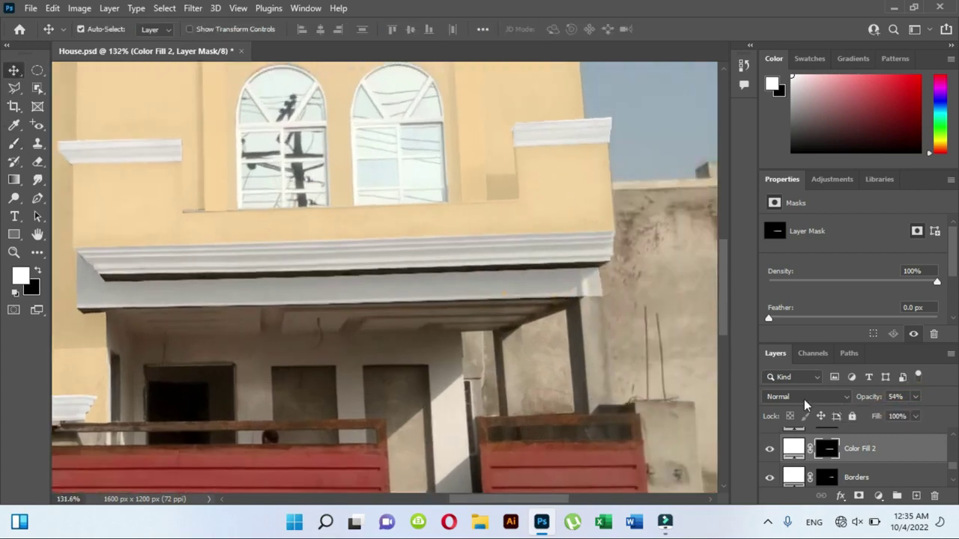
scroll(821, 448, up, 1)
click(824, 448)
scroll(125, 276, up, 3)
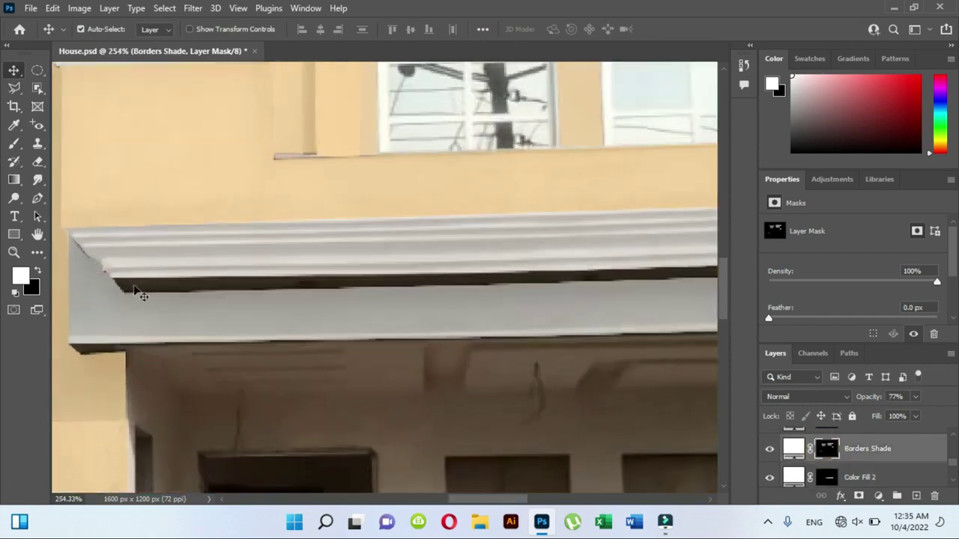
scroll(140, 293, up, 2)
scroll(183, 315, up, 2)
Return to Color Fill 2 and shrink the brush to 1 px.
click(849, 470)
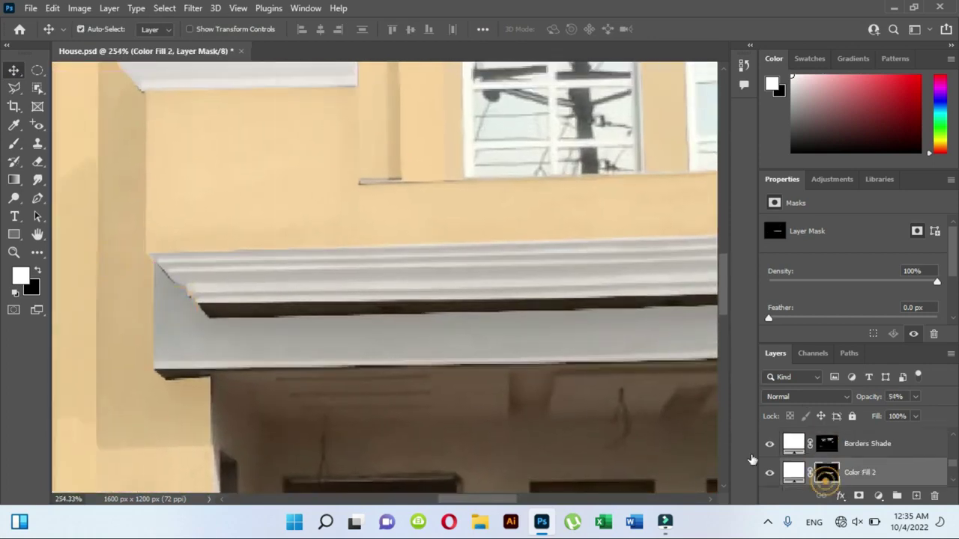
key(b)
scroll(193, 271, up, 2)
scroll(249, 288, up, 2)
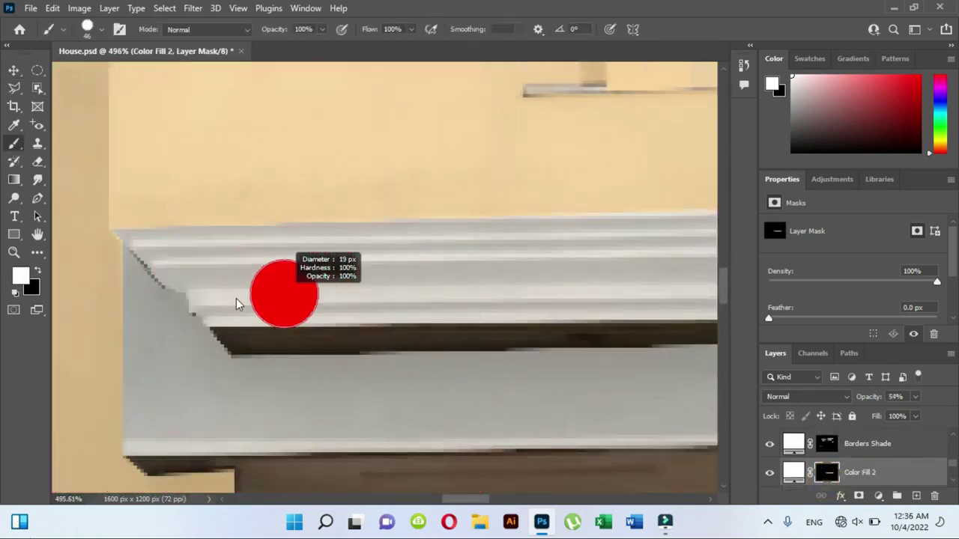
drag(250, 288, 140, 256)
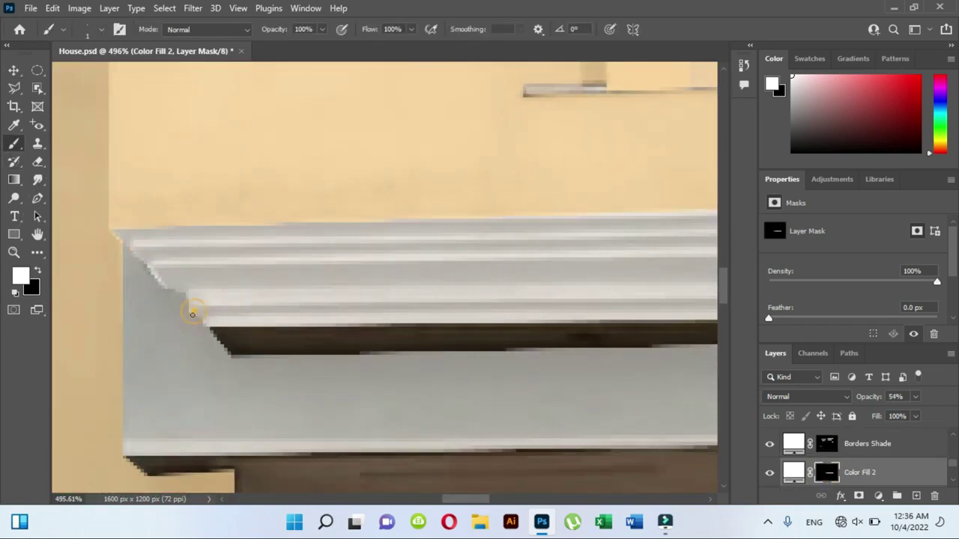
scroll(214, 331, down, 10)
Trace the thin dark strip under the cornice with the Polygonal Lasso, panning end to end.
key(l)
scroll(261, 349, up, 8)
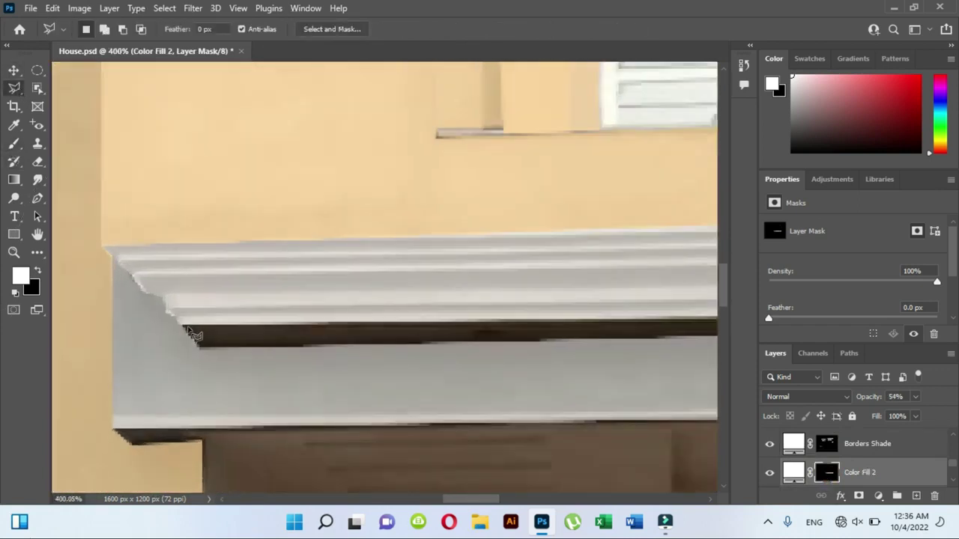
drag(189, 334, 537, 334)
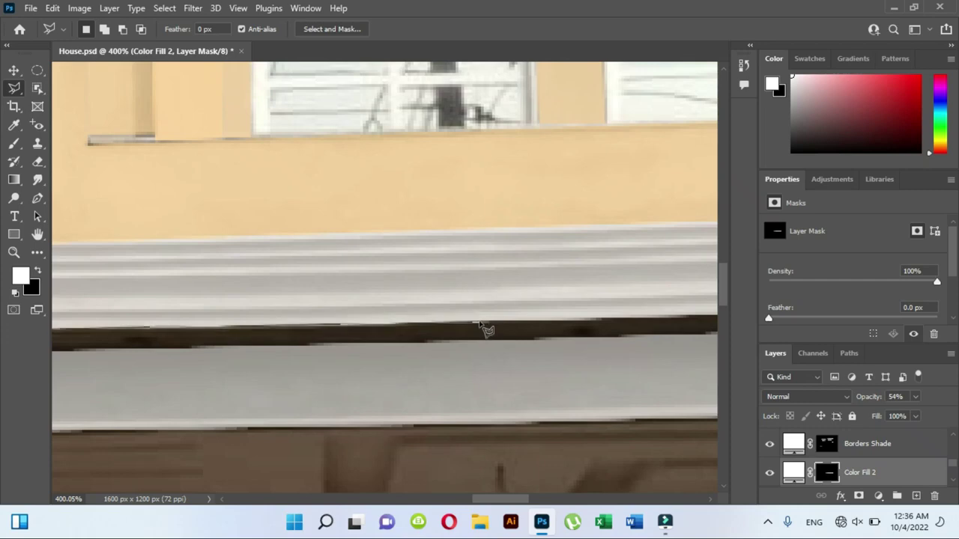
drag(599, 329, 391, 324)
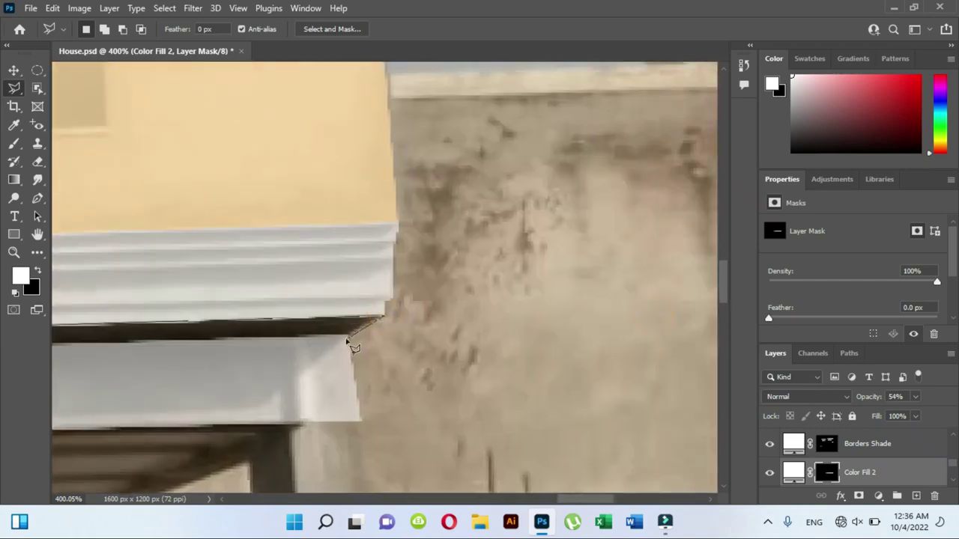
drag(248, 343, 434, 336)
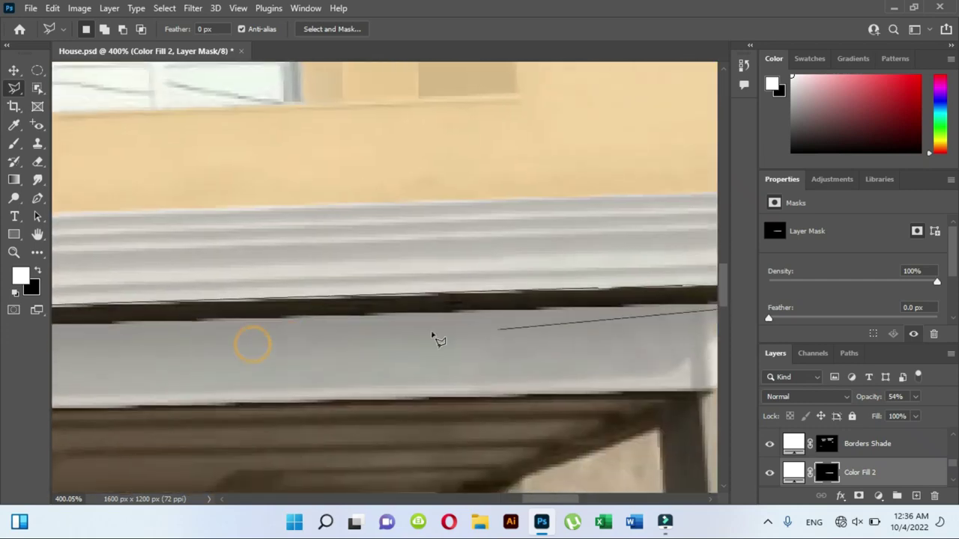
drag(324, 327, 593, 314)
drag(407, 314, 499, 327)
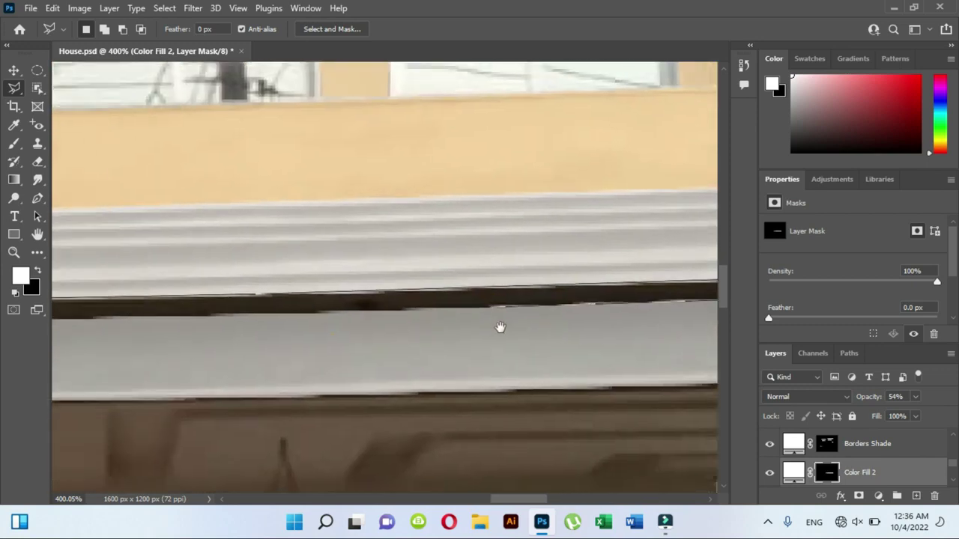
mouse_move(283, 314)
mouse_down()
mouse_move(266, 322)
mouse_move(428, 342)
mouse_up()
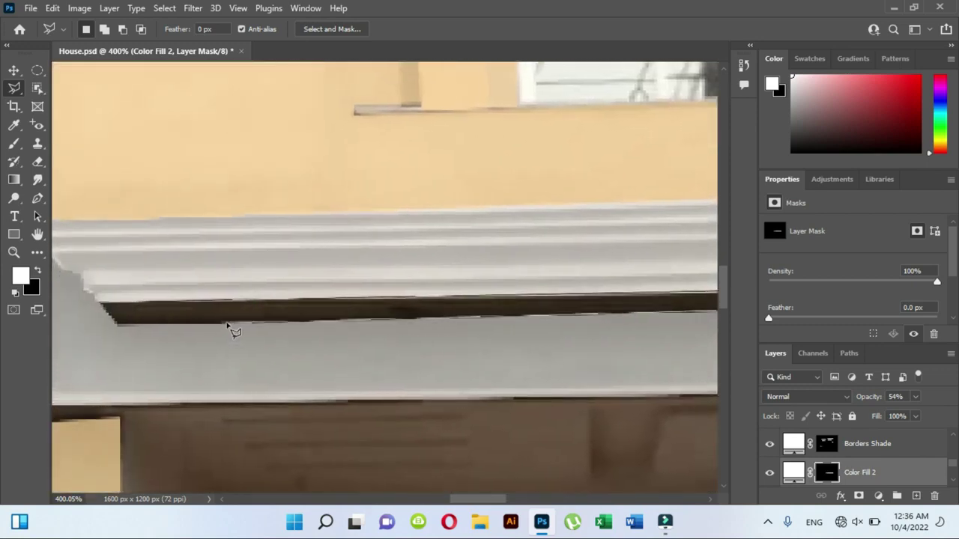
drag(293, 332, 482, 335)
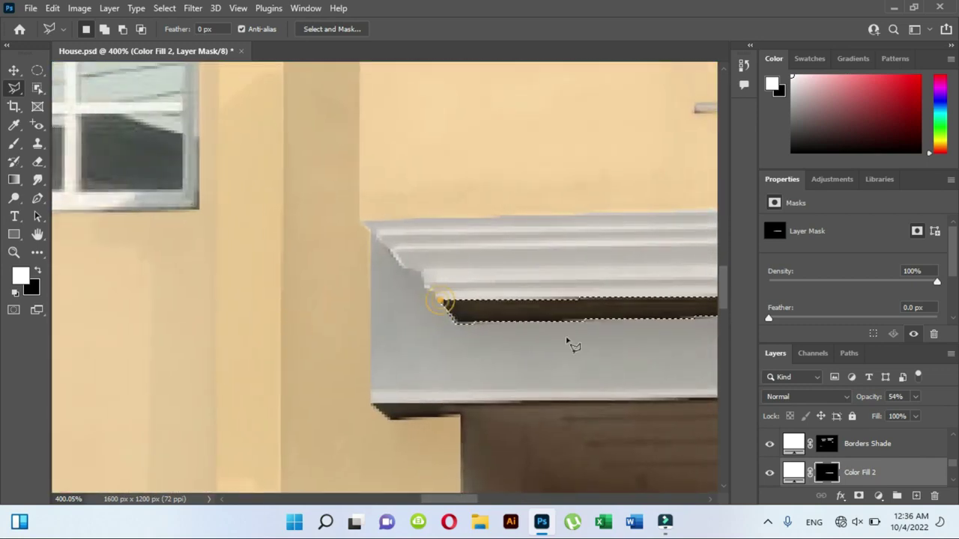
scroll(570, 342, down, 5)
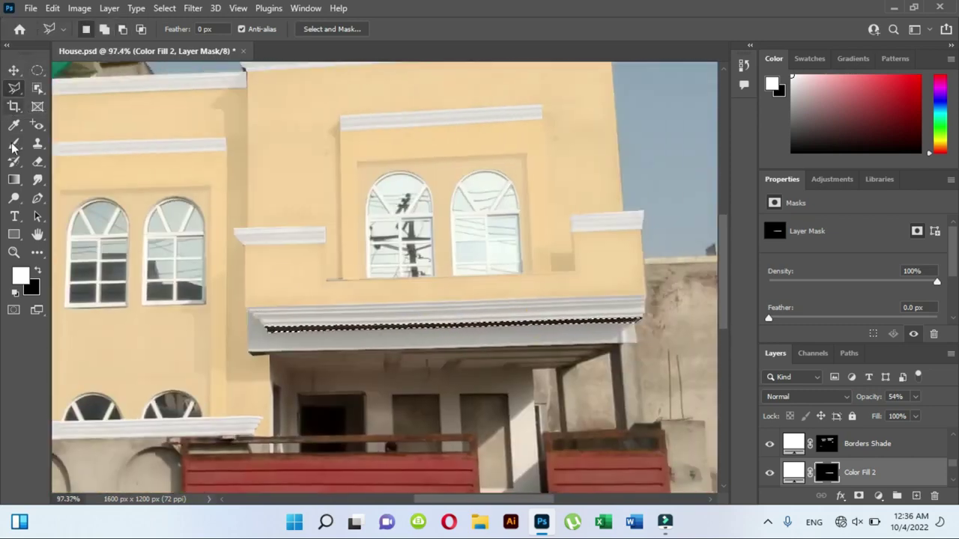
Hide the selection edges and target the Borders Shade layer mask with the Brush.
key(b)
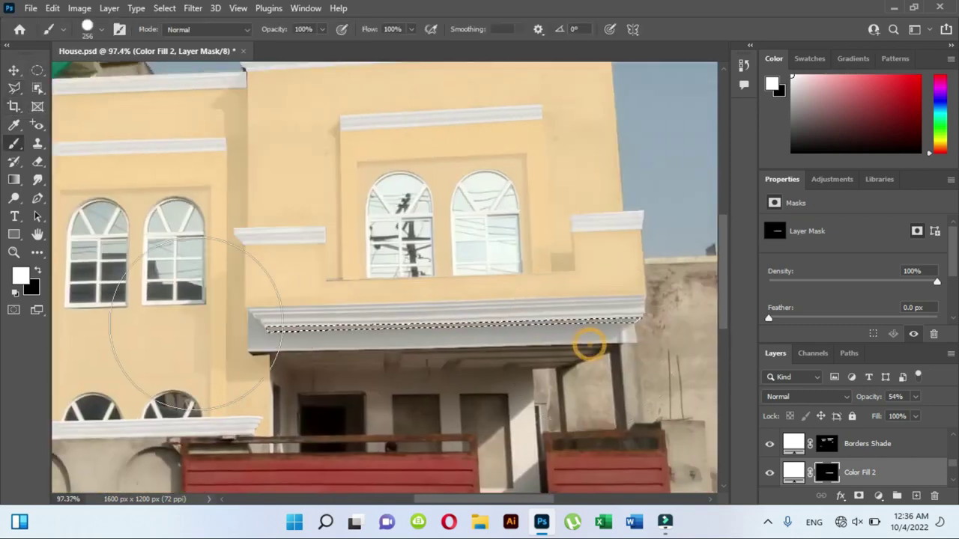
key(ctrl+d)
scroll(330, 302, down, 3)
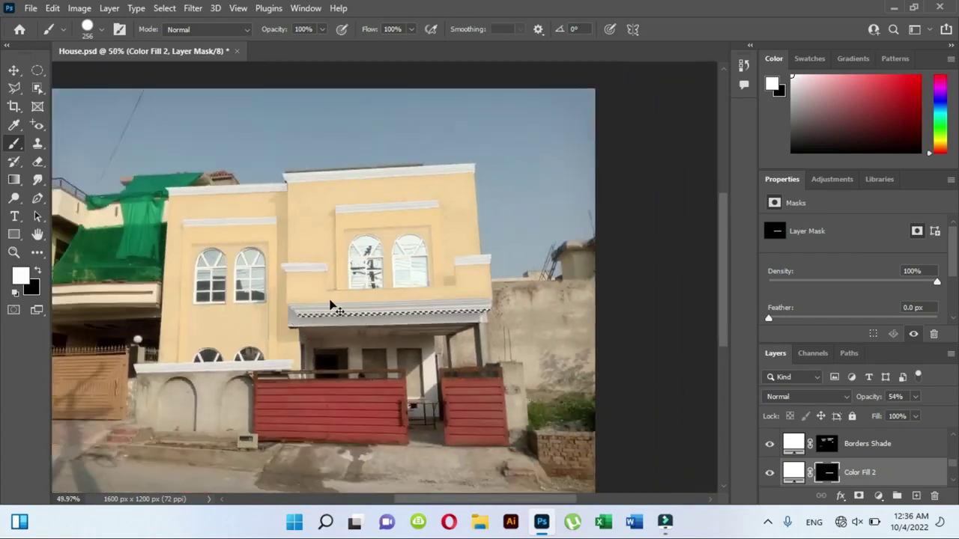
scroll(330, 305, up, 4)
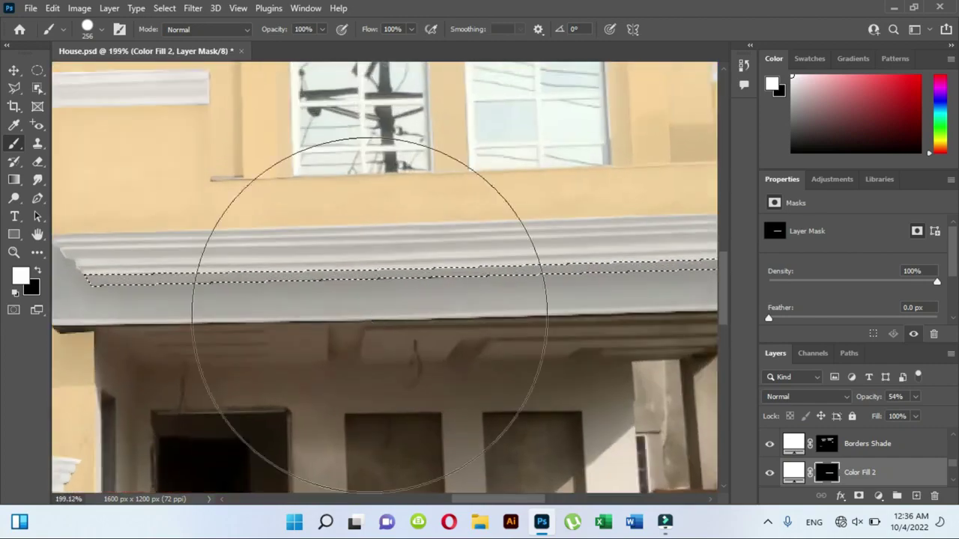
click(828, 443)
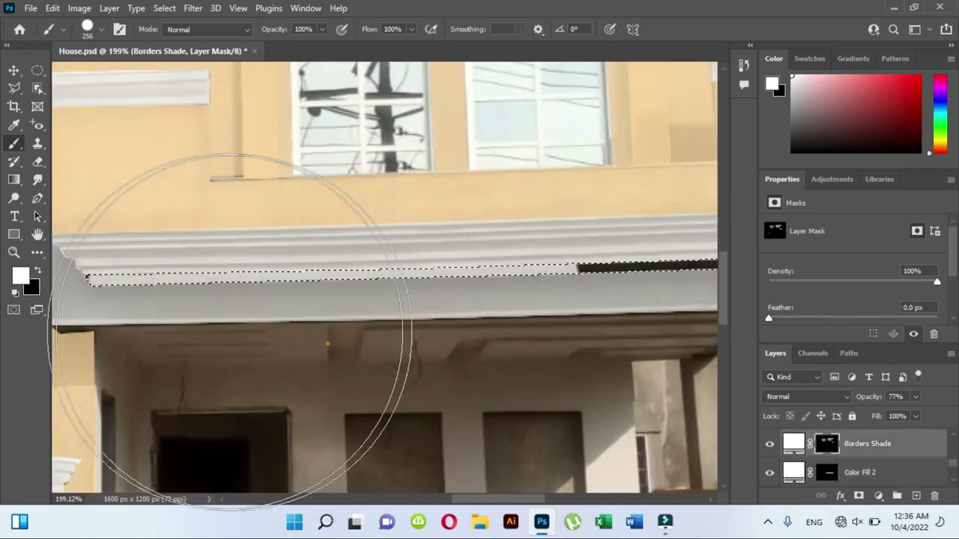
scroll(438, 306, right, 3)
scroll(317, 309, left, 5)
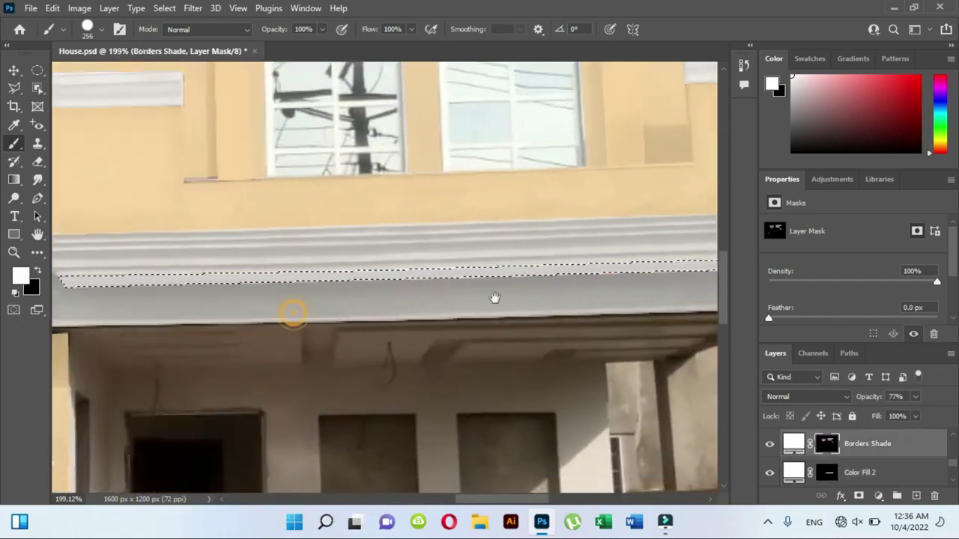
scroll(392, 285, down, 2)
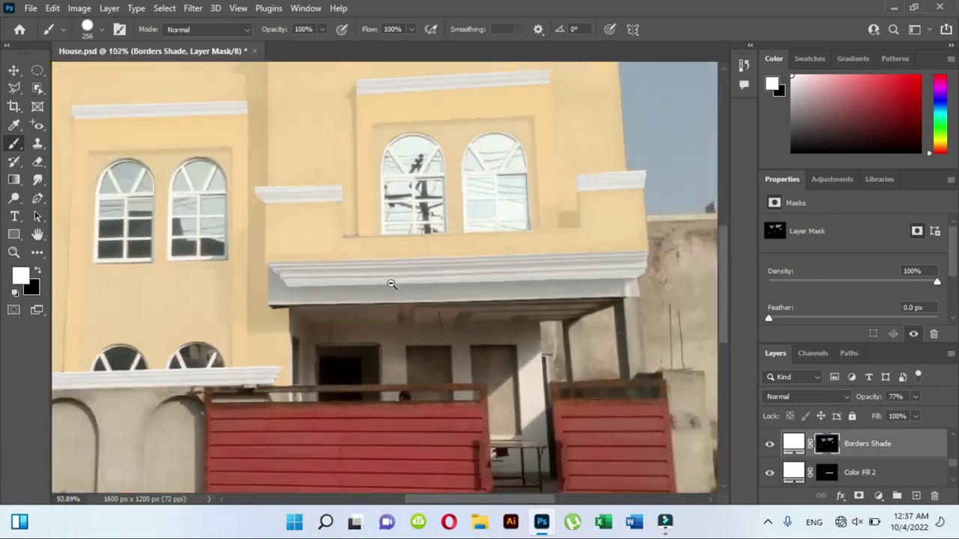
scroll(392, 285, down, 3)
scroll(394, 297, down, 1)
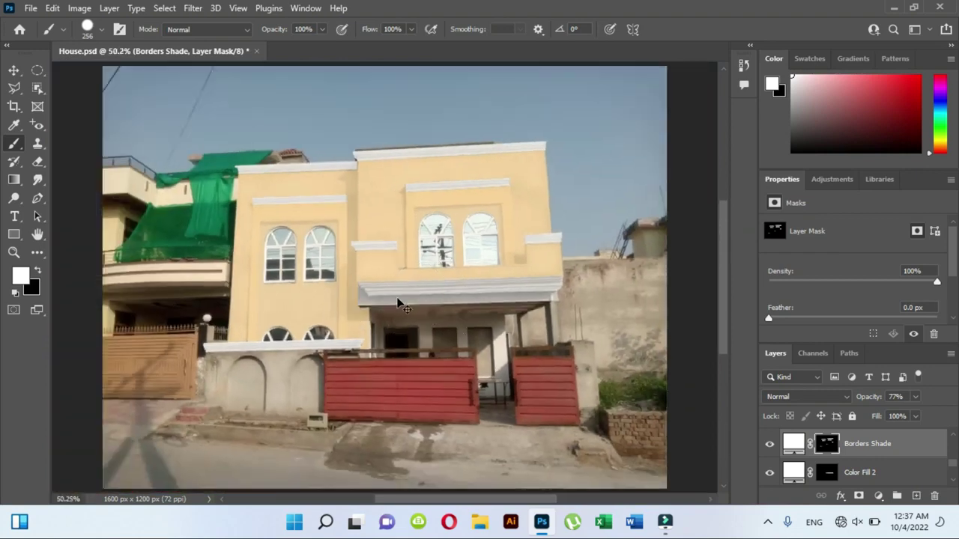
Show the selection edges again and swap foreground and background colours.
key(ctrl+h)
key(ctrl+2)
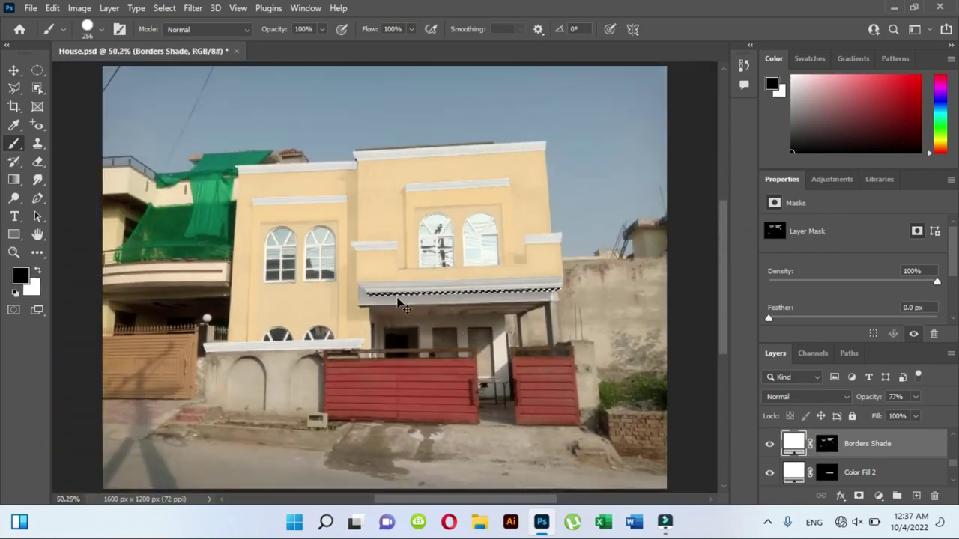
scroll(449, 292, up, 4)
scroll(877, 460, up, 1)
scroll(877, 460, down, 2)
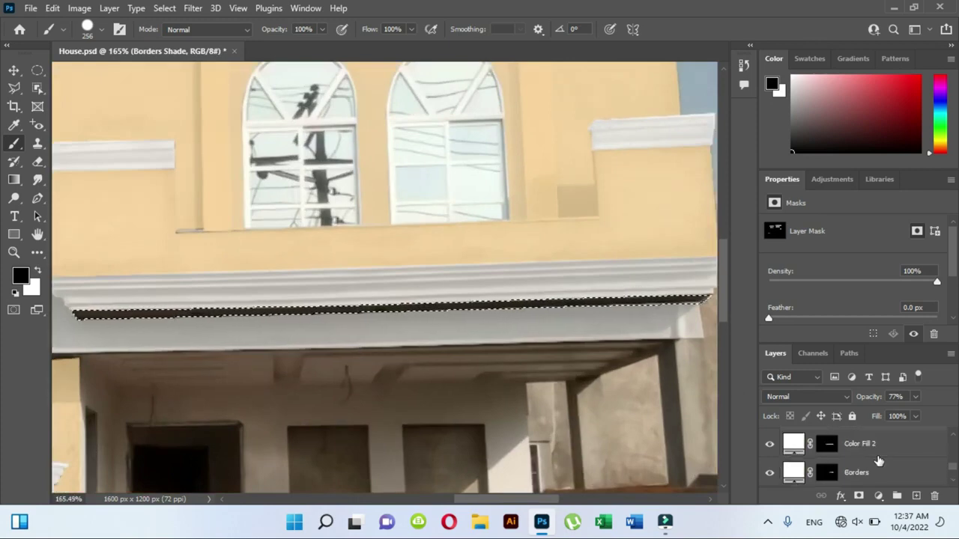
Add white Solid Color fill layer Color Fill 3 over the strip and set its opacity to 64%.
click(879, 496)
click(876, 250)
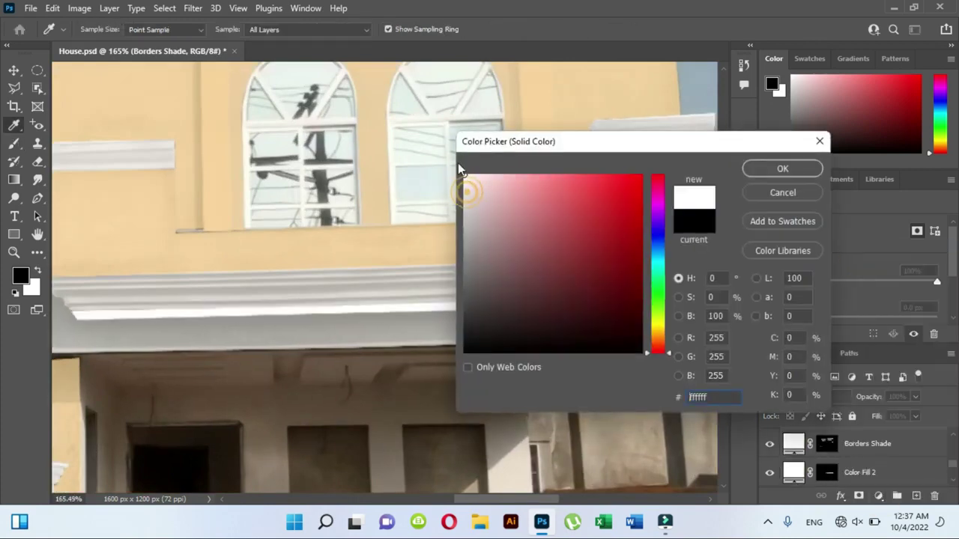
click(784, 167)
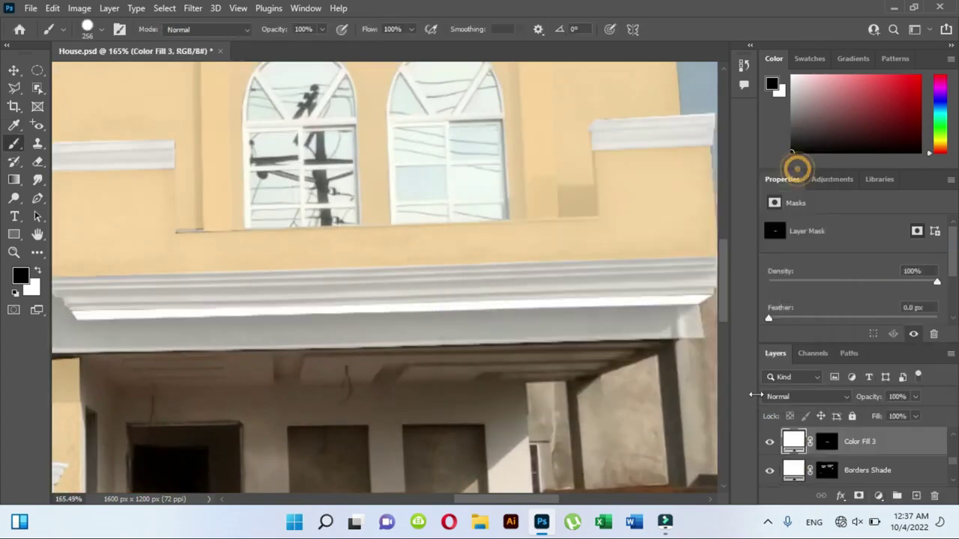
click(649, 301)
scroll(901, 452, down, 1)
scroll(900, 452, up, 2)
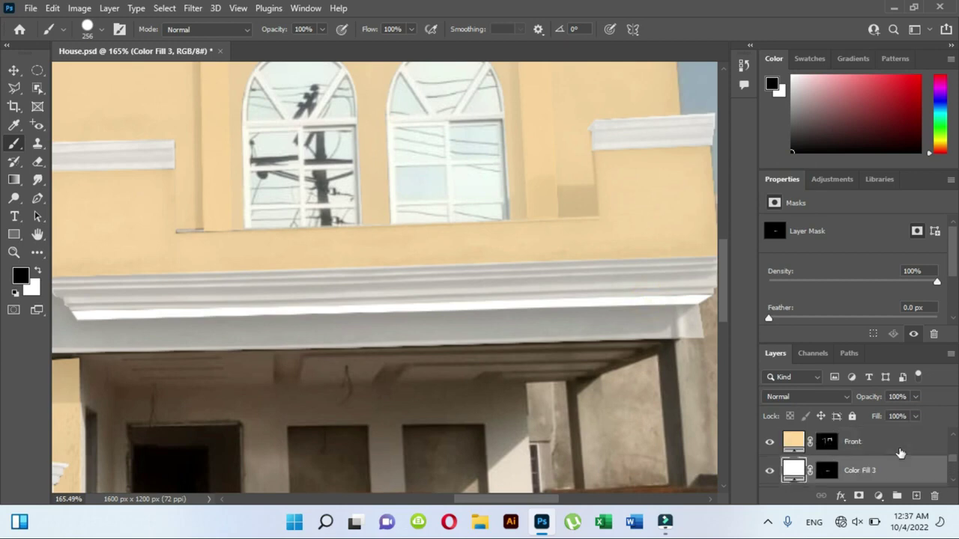
drag(888, 417, 895, 412)
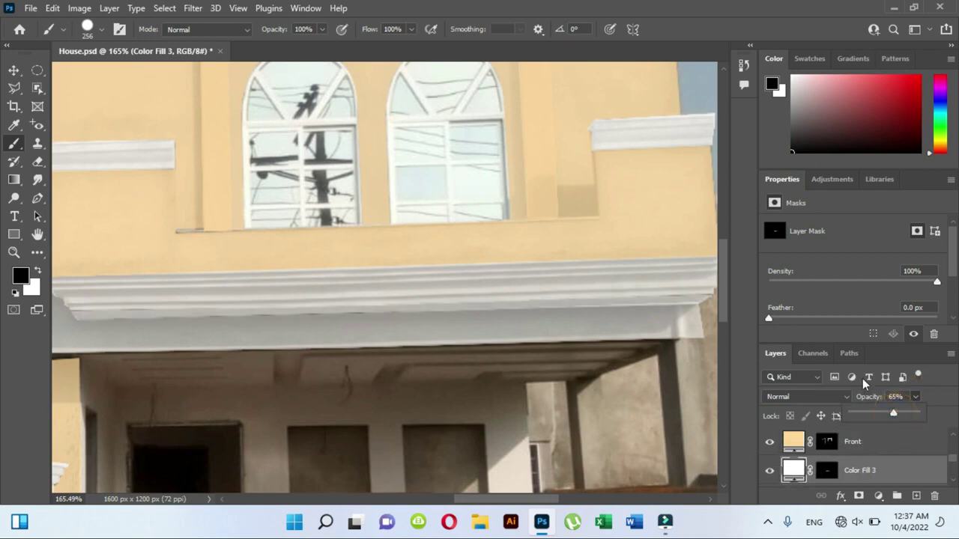
click(15, 70)
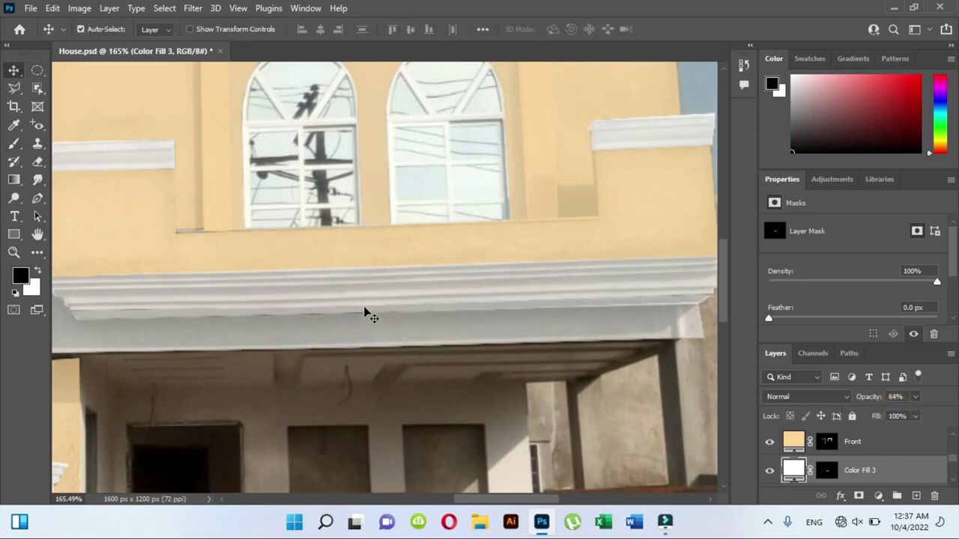
scroll(364, 315, up, 5)
Paint white along the cornice's lower edge on the Color Fill 2 mask with a 5 px brush.
click(826, 469)
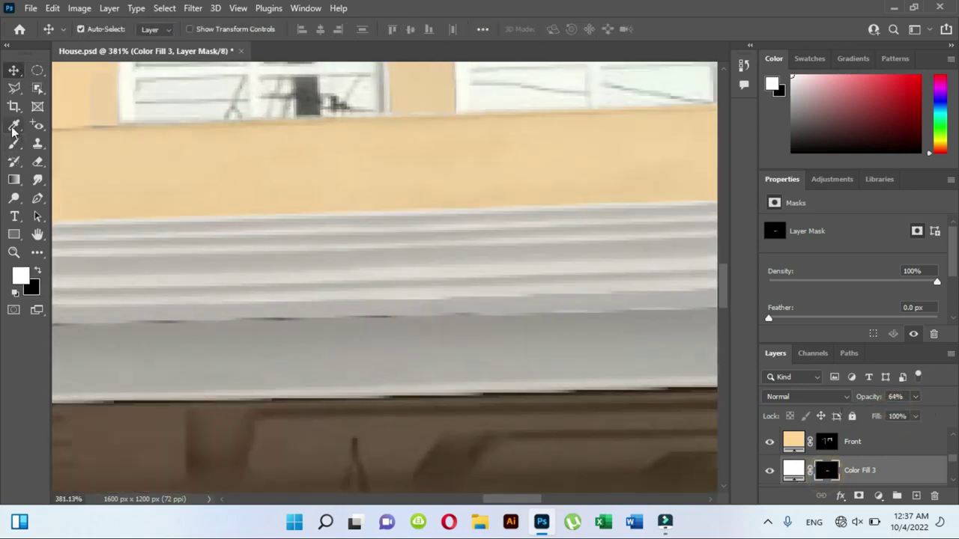
key(x)
key(b)
drag(117, 301, 438, 322)
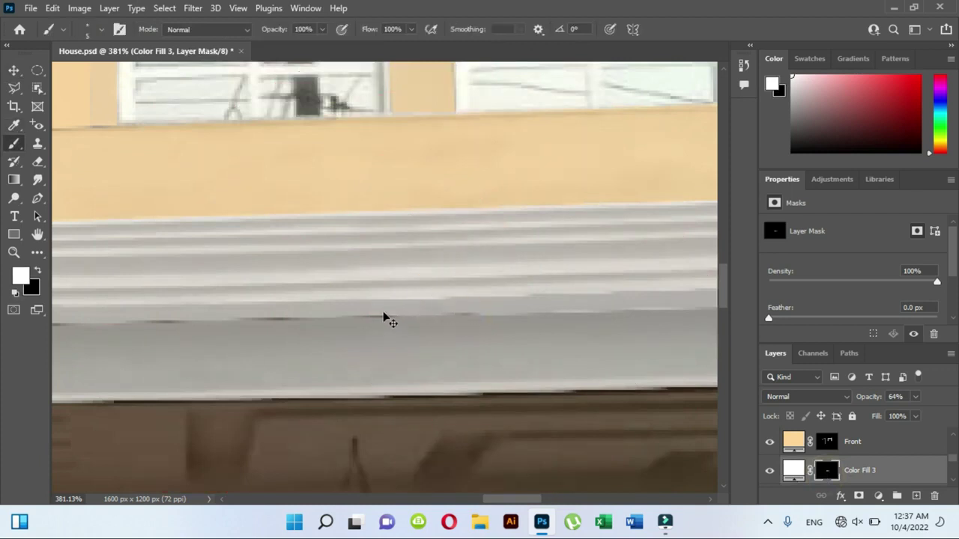
key(alt+bracketleft)
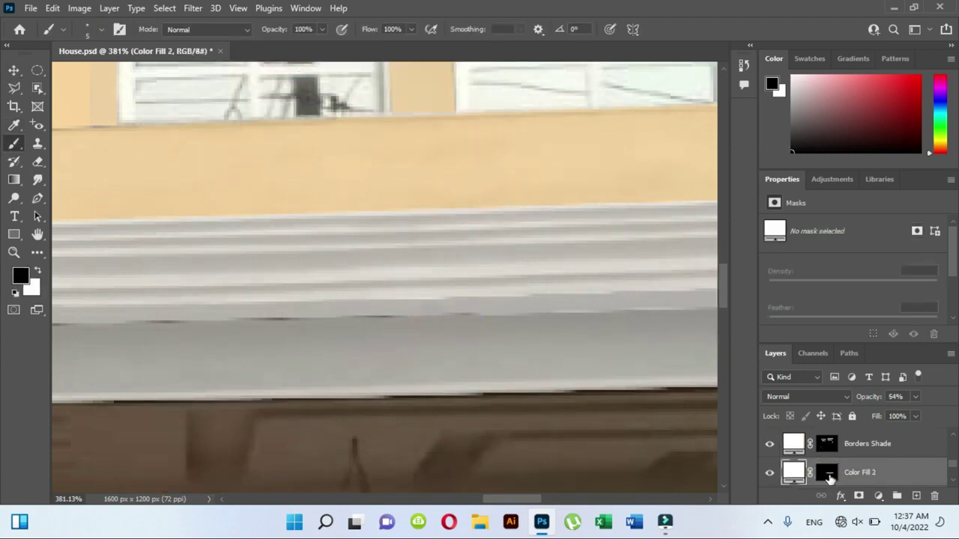
key(ctrl+backslash)
drag(472, 314, 354, 314)
key(ctrl+z)
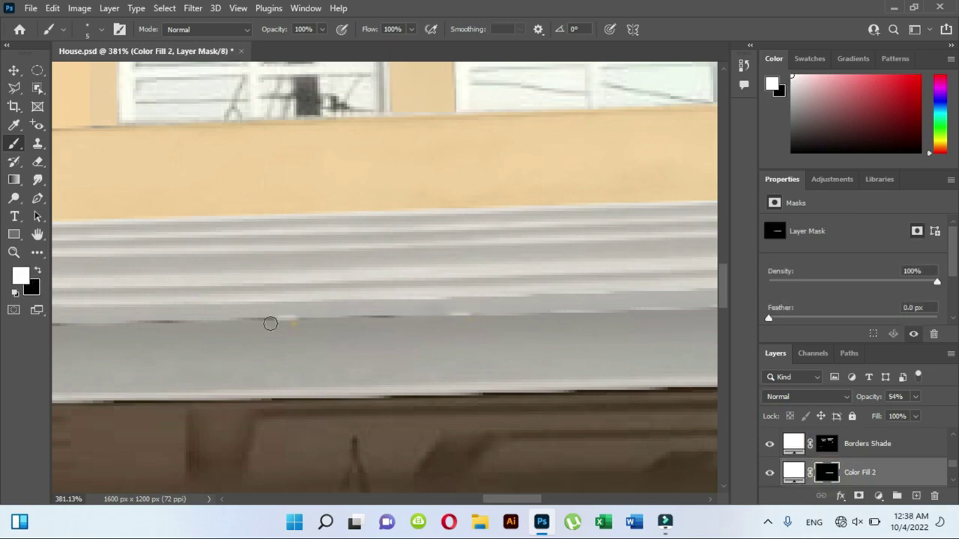
drag(270, 323, 173, 328)
Fit the whole house in the window and save House.psd.
key(ctrl+0)
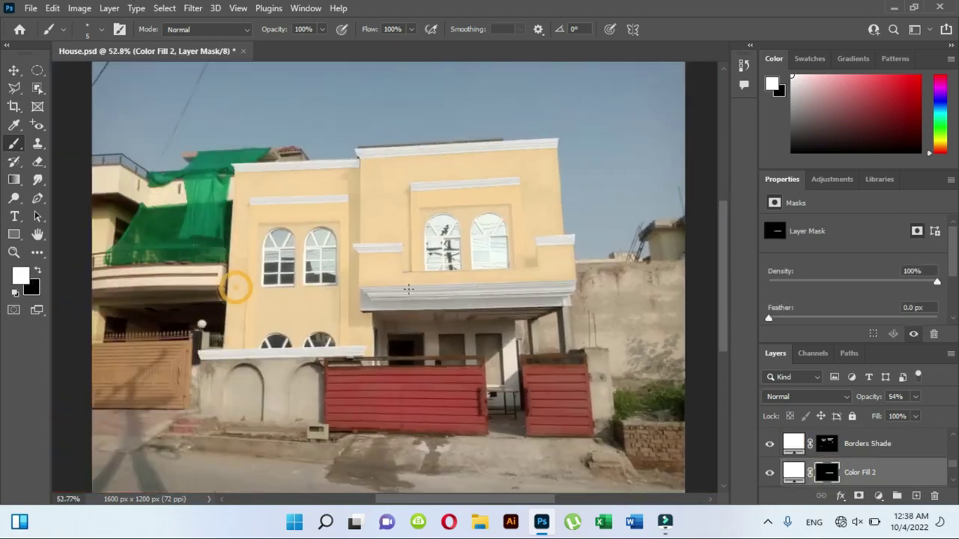
key(ctrl+s)
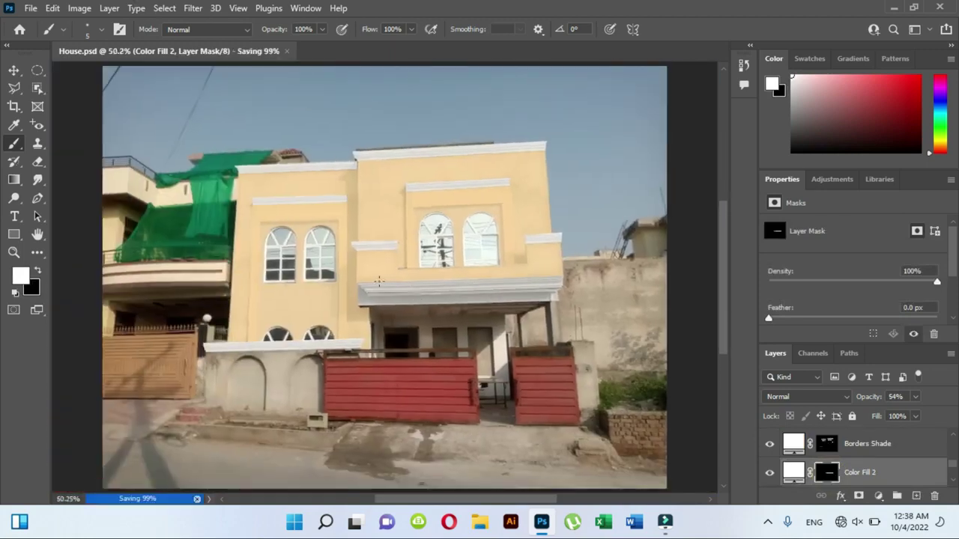
key(v)
scroll(216, 393, up, 5)
Start the Shape 5 pen outline along the cornice and around the right arch's top.
scroll(216, 393, up, 3)
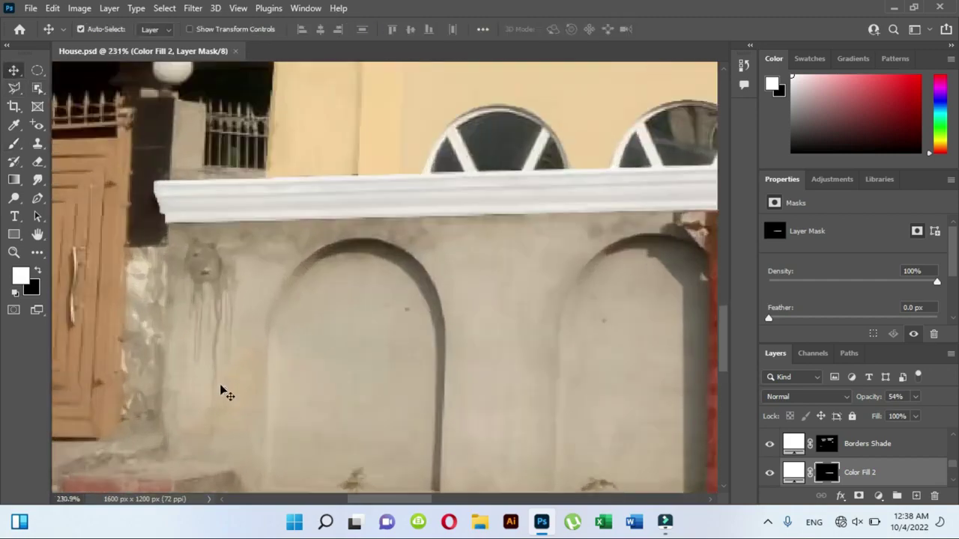
scroll(274, 320, up, 2)
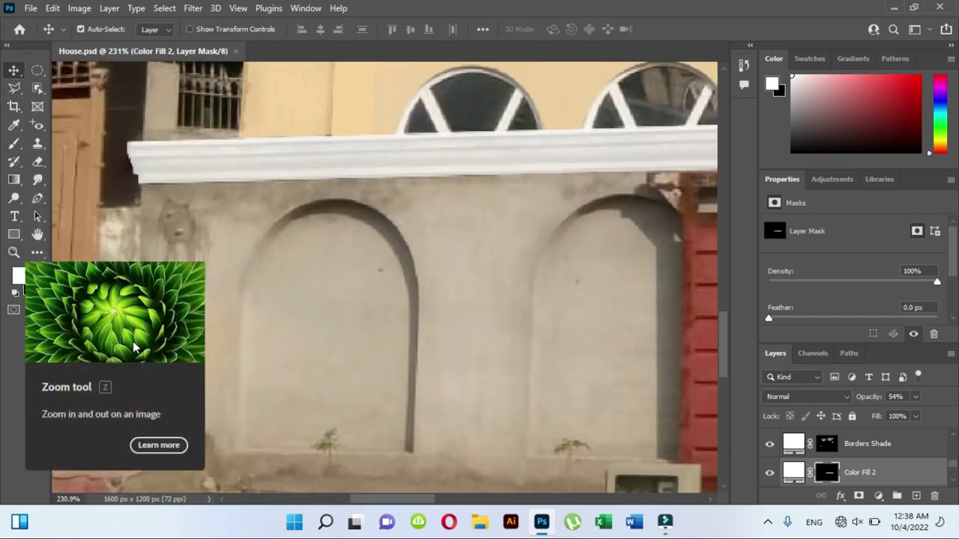
click(37, 198)
click(137, 183)
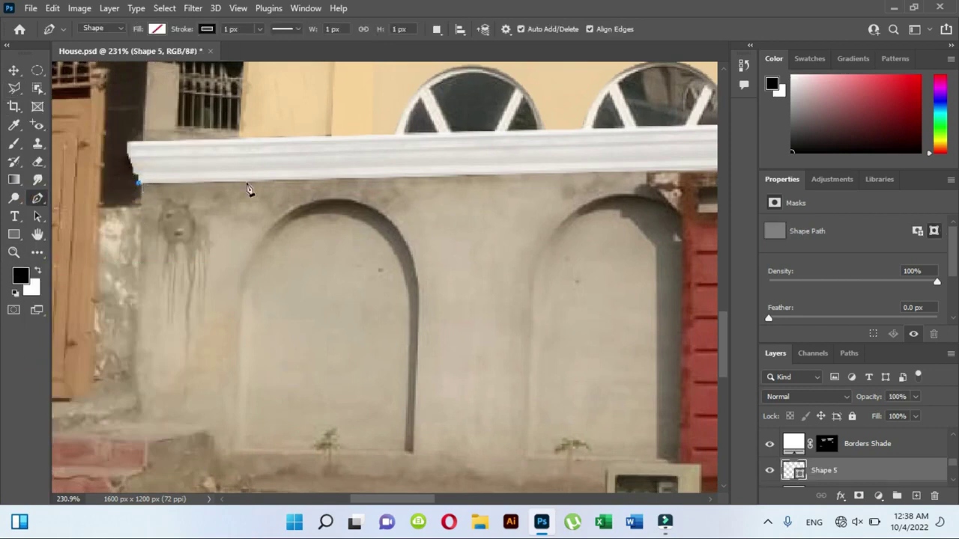
click(645, 174)
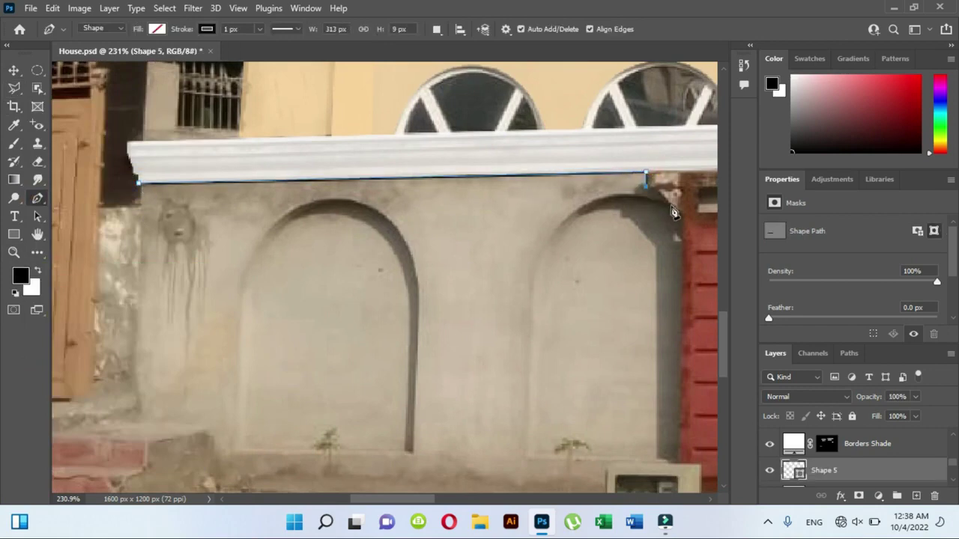
click(669, 205)
drag(628, 196, 609, 199)
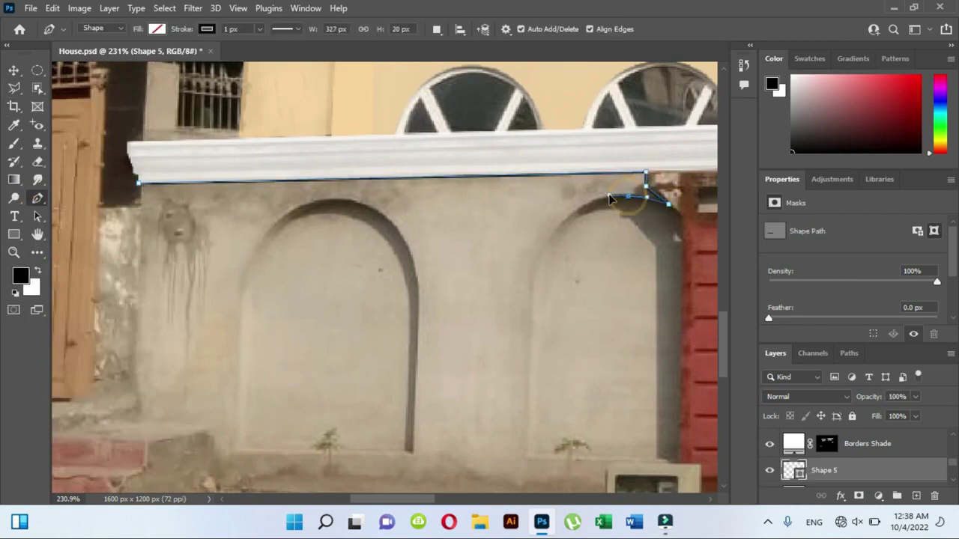
click(629, 197)
mouse_move(527, 335)
mouse_down()
mouse_move(519, 363)
mouse_move(534, 356)
mouse_up()
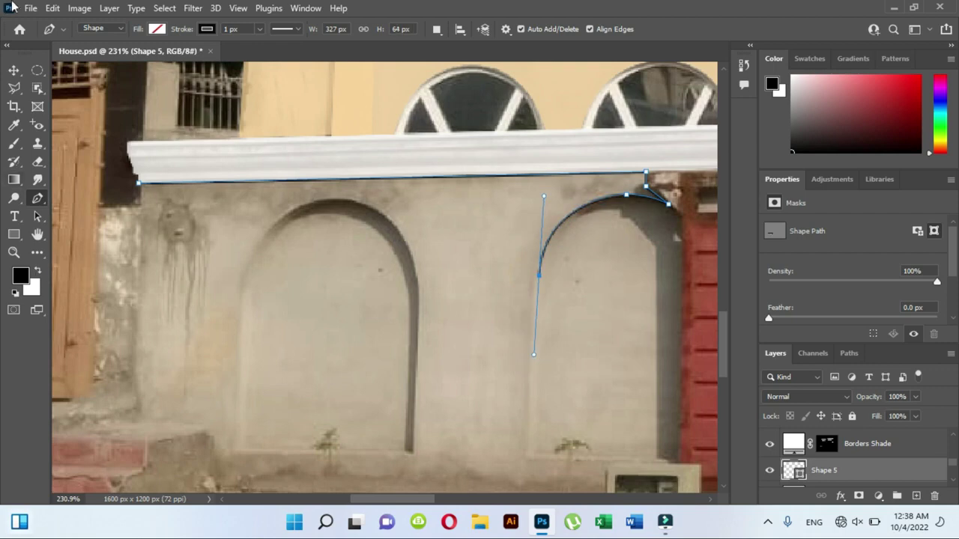
Run the outline down the right arch's left side and left along the wall base.
click(527, 457)
drag(527, 459, 503, 357)
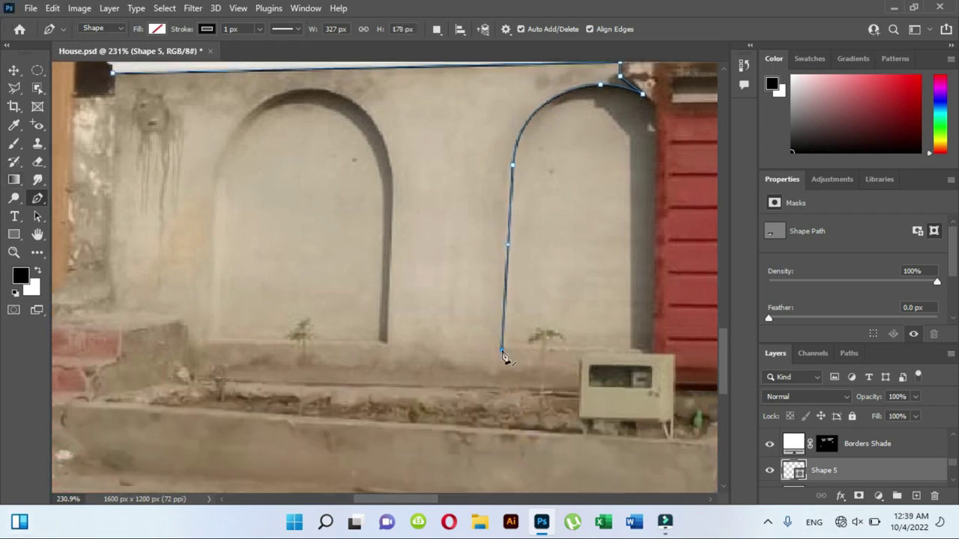
click(651, 350)
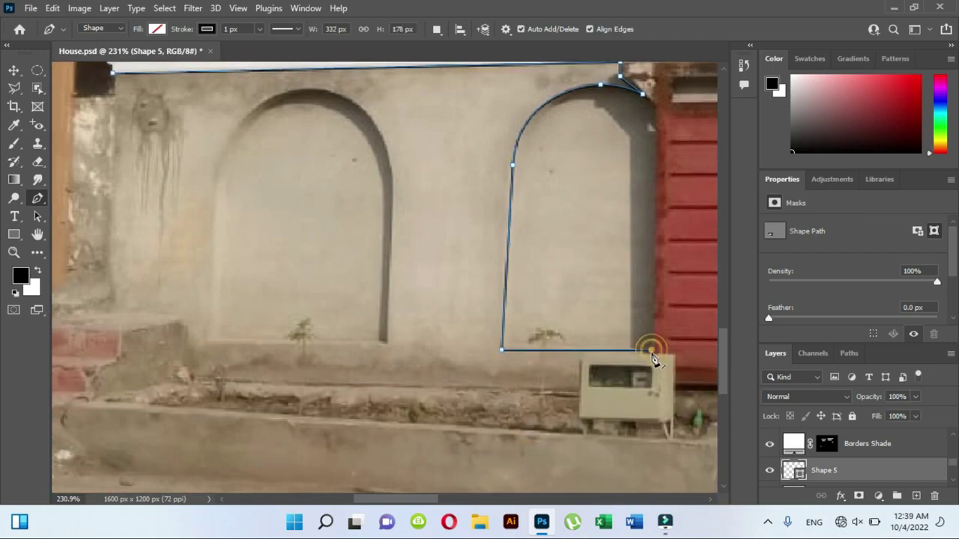
scroll(650, 361, up, 4)
click(657, 360)
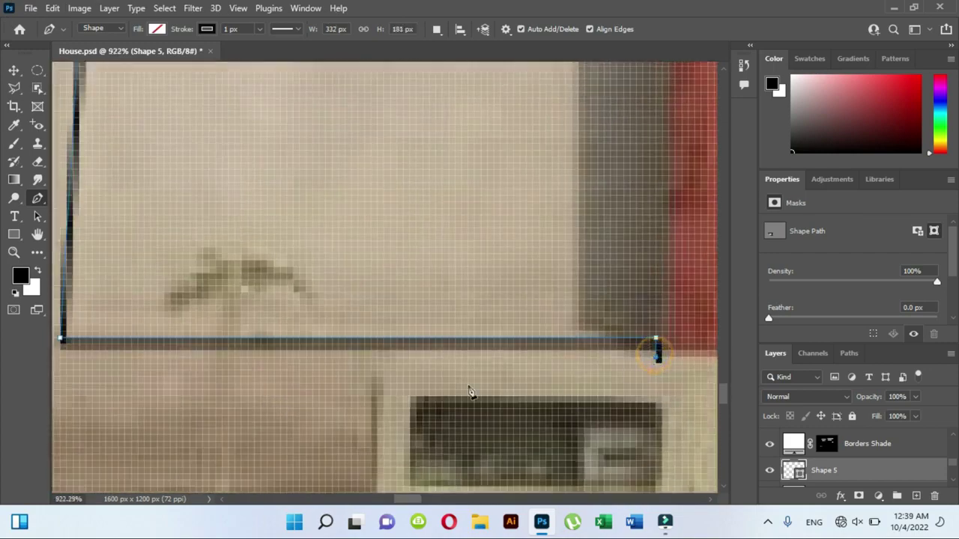
click(379, 366)
alt+scroll(383, 389, down, 5)
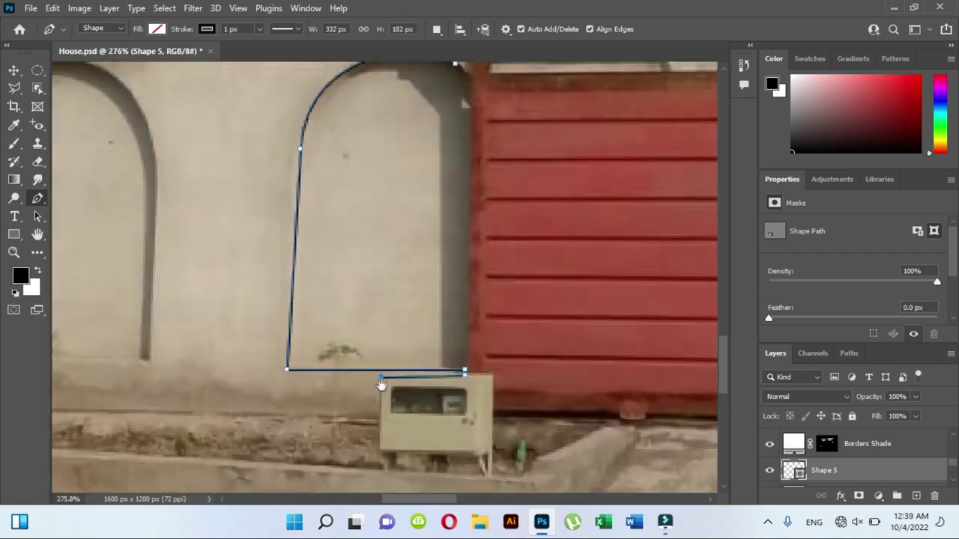
drag(288, 376, 658, 348)
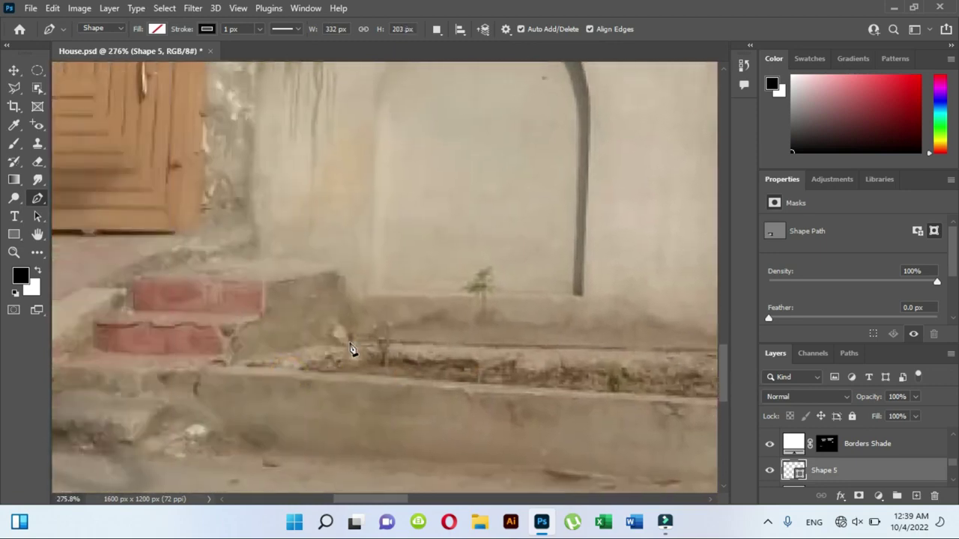
alt+scroll(350, 345, down, 2)
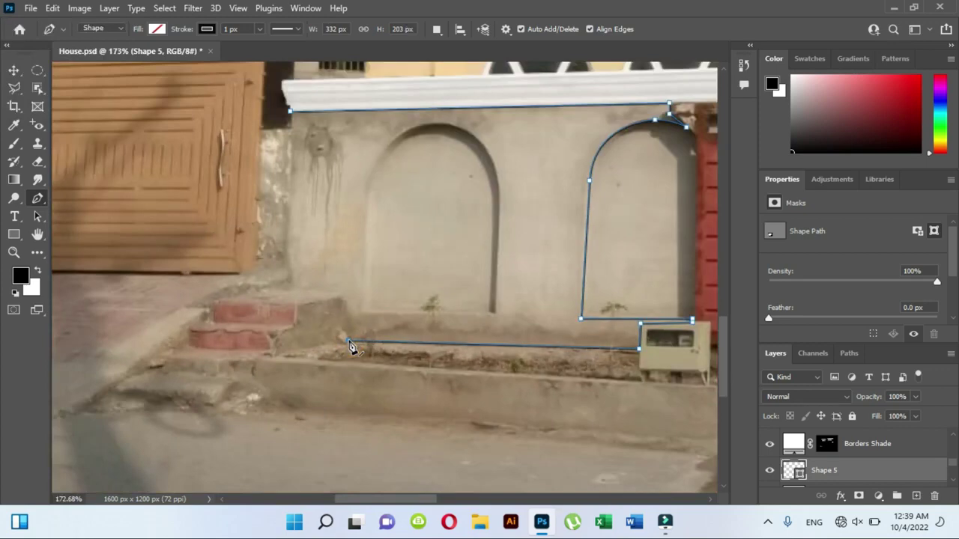
alt+scroll(341, 343, up, 3)
alt+scroll(432, 319, up, 1)
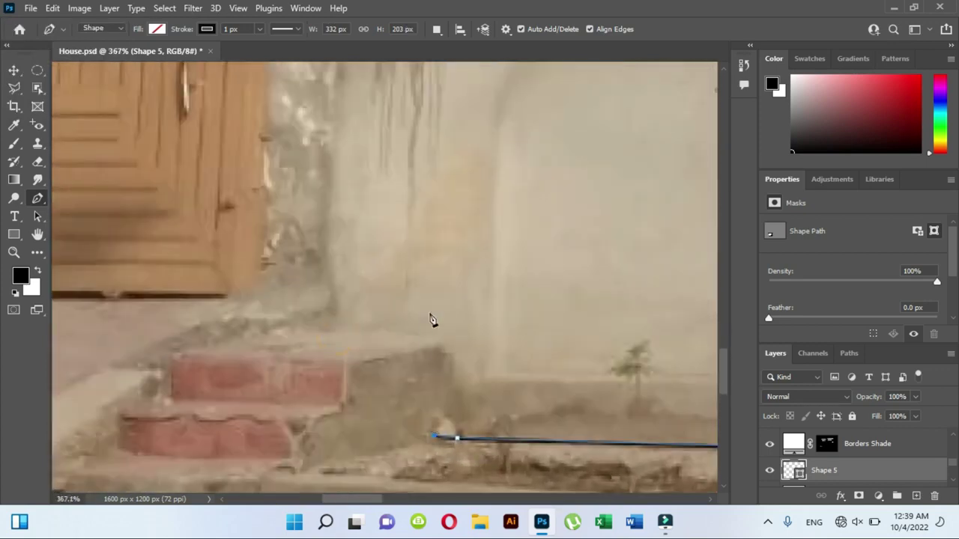
click(440, 341)
Extend the outline up beside the steps and along the top step.
alt+scroll(332, 337, down, 3)
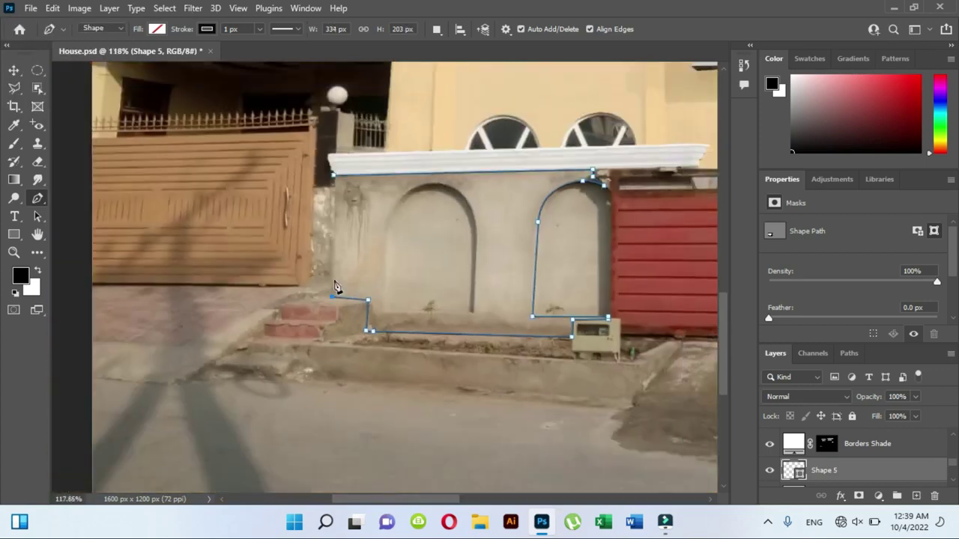
alt+scroll(349, 250, up, 1)
alt+scroll(349, 250, up, 2)
click(358, 269)
alt+scroll(398, 316, down, 2)
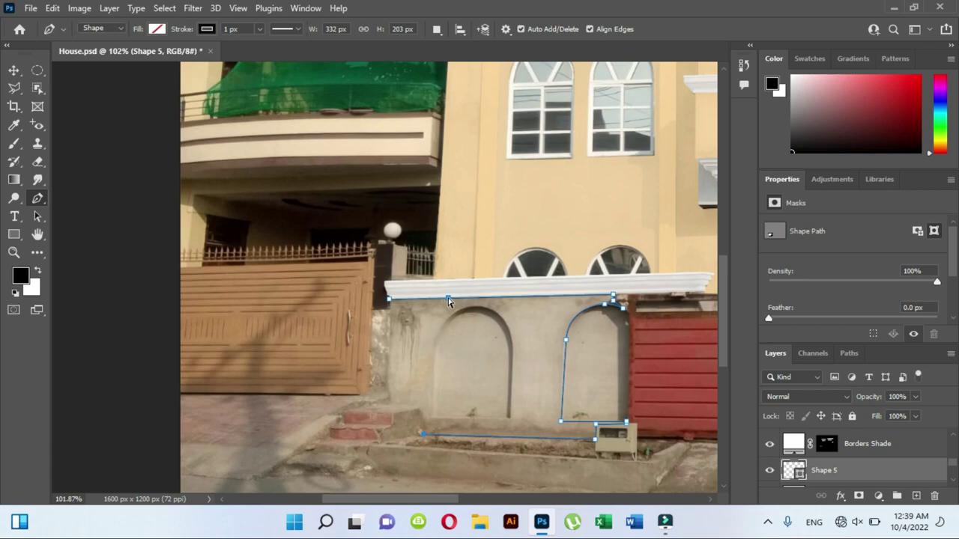
alt+scroll(419, 412, up, 2)
alt+scroll(439, 417, up, 2)
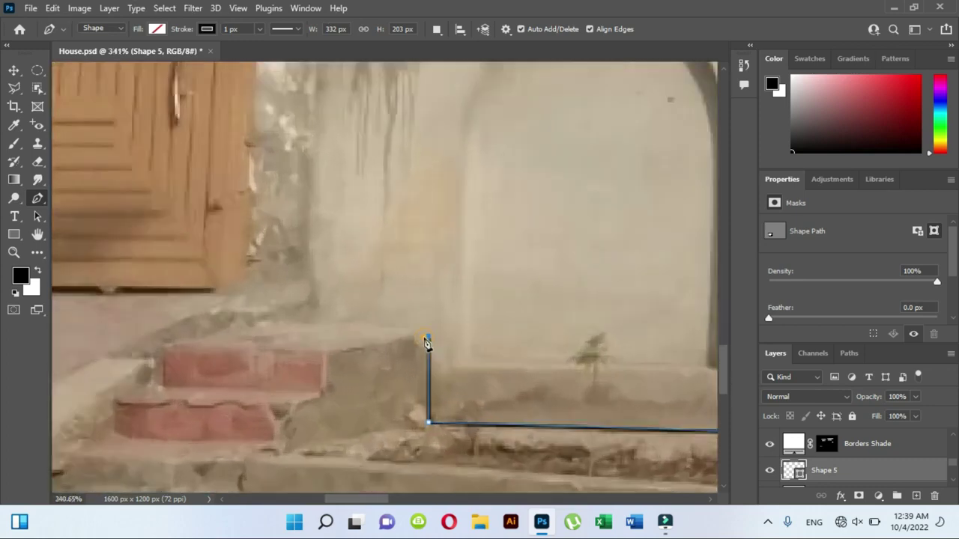
click(315, 332)
key(ctrl+z)
click(308, 328)
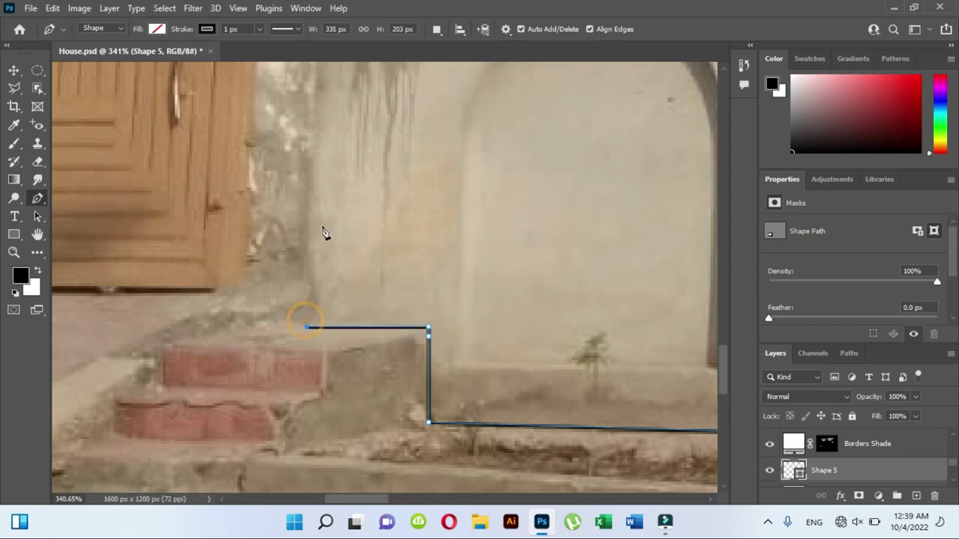
Close the outline at the wall's top-left corner and set its stroke to 0 px.
scroll(325, 232, up, 5)
click(349, 220)
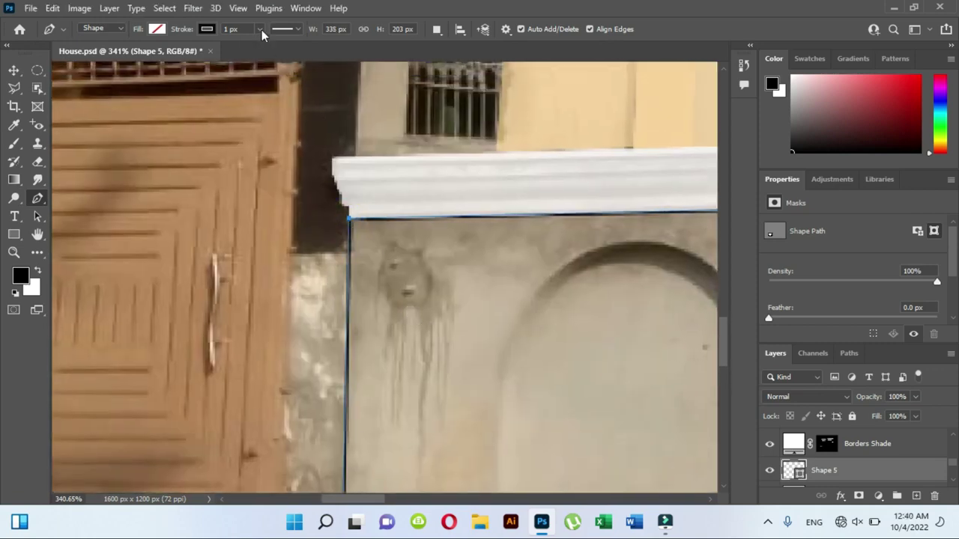
drag(261, 30, 223, 45)
scroll(520, 257, down, 5)
drag(520, 257, 427, 261)
Turn the wall outline into a selection and paint it white on the Front Shade mask with a 73 px brush.
right_click(428, 258)
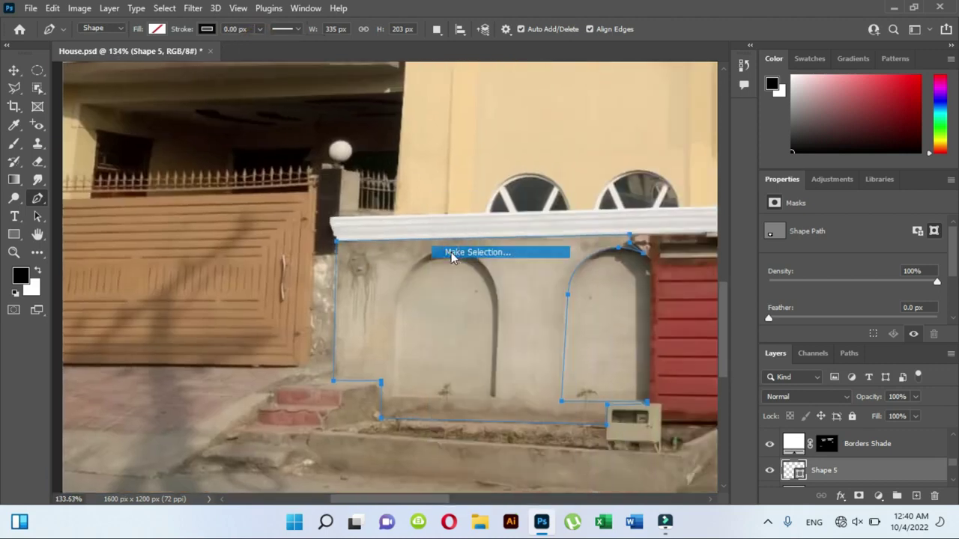
click(451, 252)
click(552, 127)
key(b)
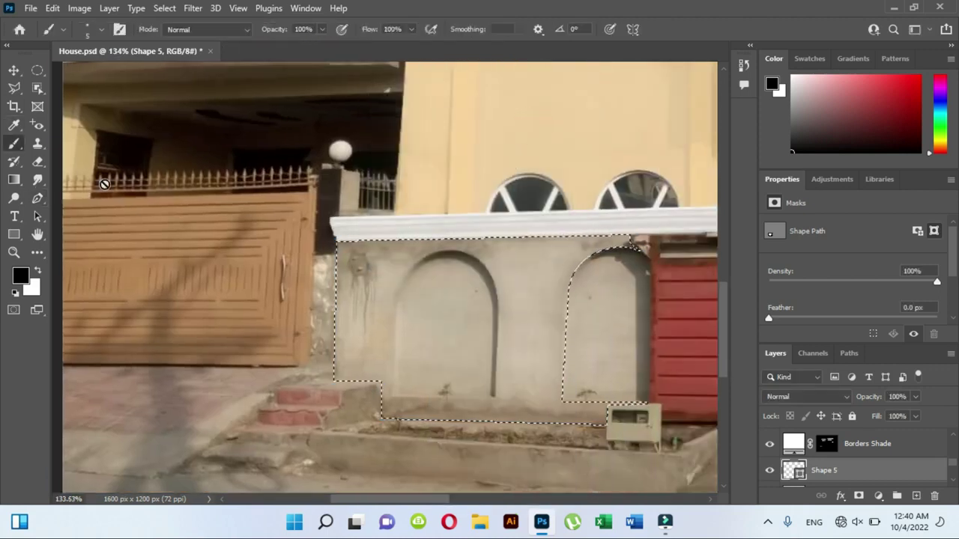
right_click(357, 280)
mouse_move(360, 260)
mouse_down()
mouse_move(360, 396)
mouse_move(496, 406)
mouse_up()
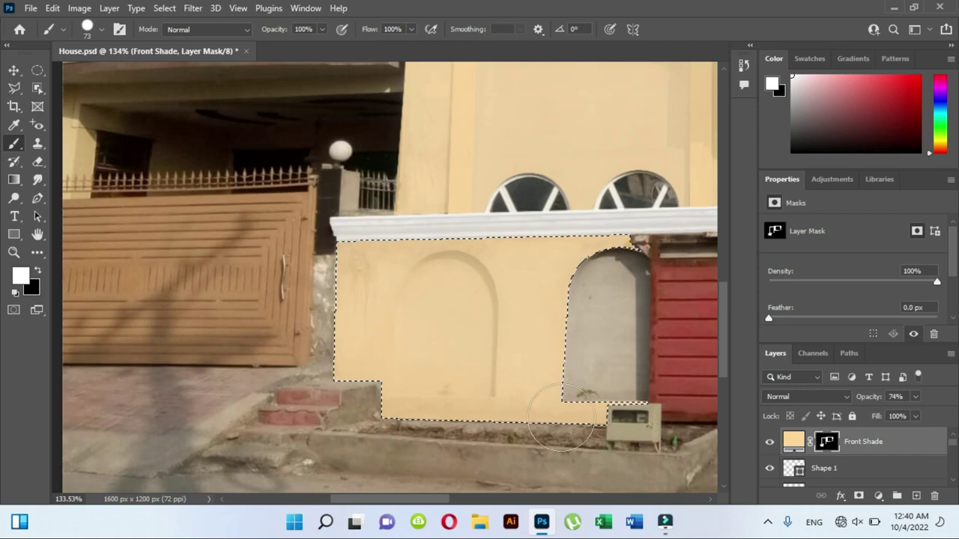
Deselect and lower the Front Shade layer opacity to 30%.
key(ctrl+d)
scroll(437, 303, up, 3)
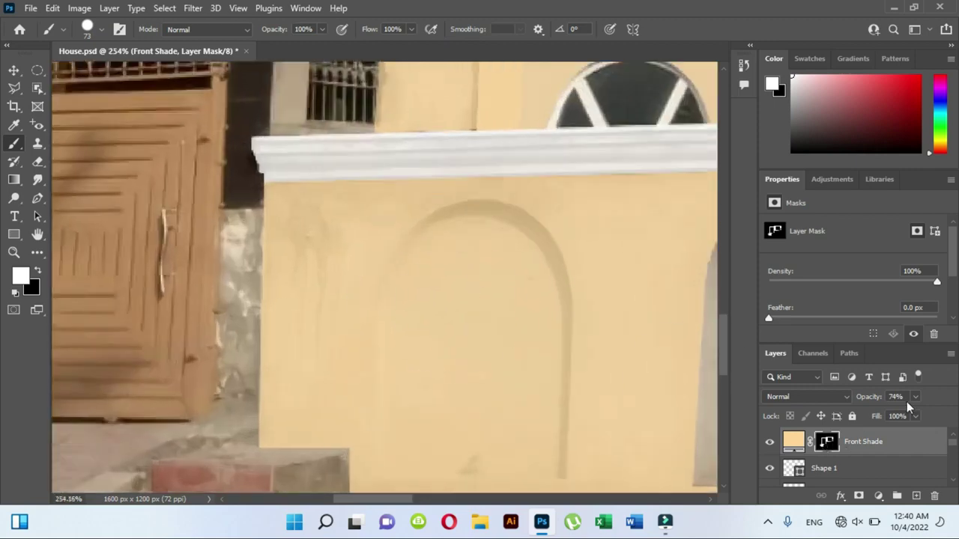
drag(916, 415, 827, 415)
drag(404, 311, 346, 240)
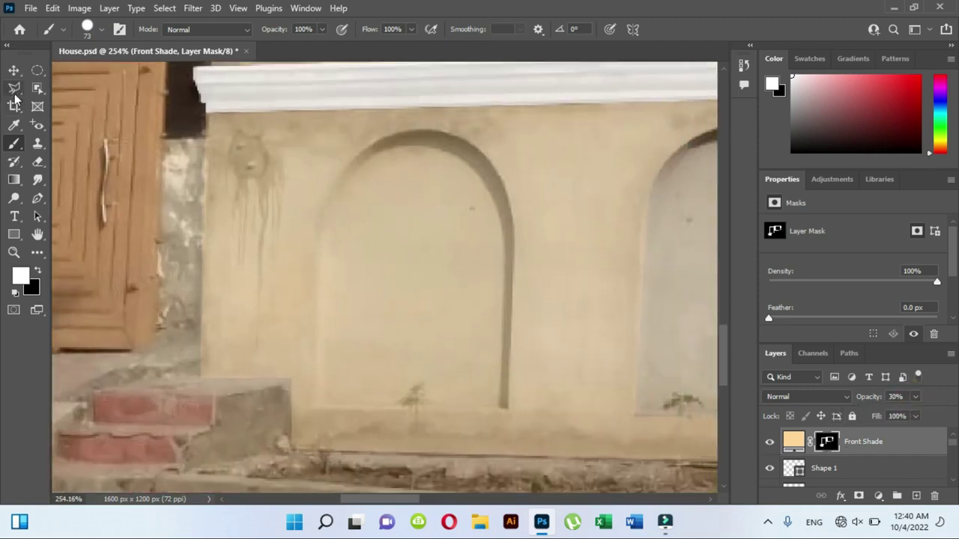
click(37, 200)
Trace a closed pen outline around the left arch recess.
click(313, 409)
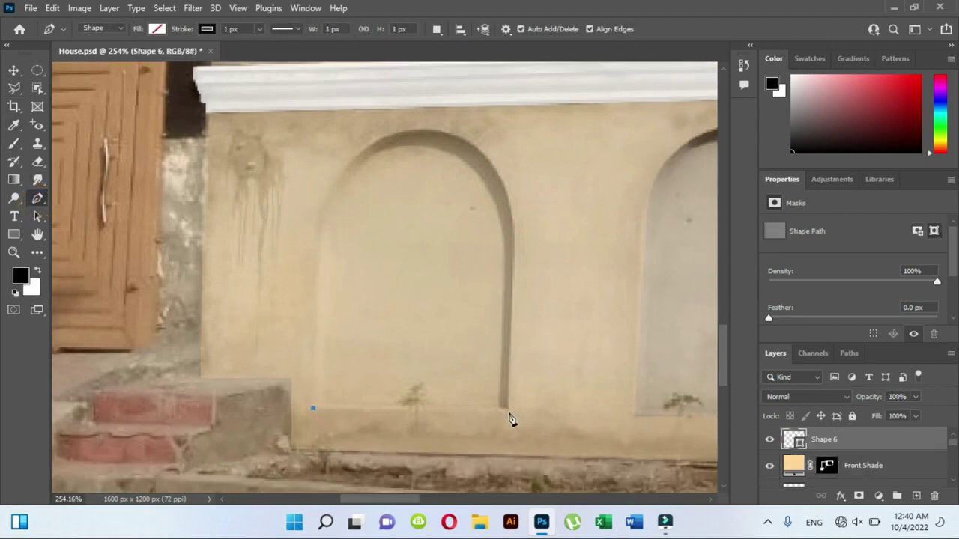
click(507, 411)
click(514, 228)
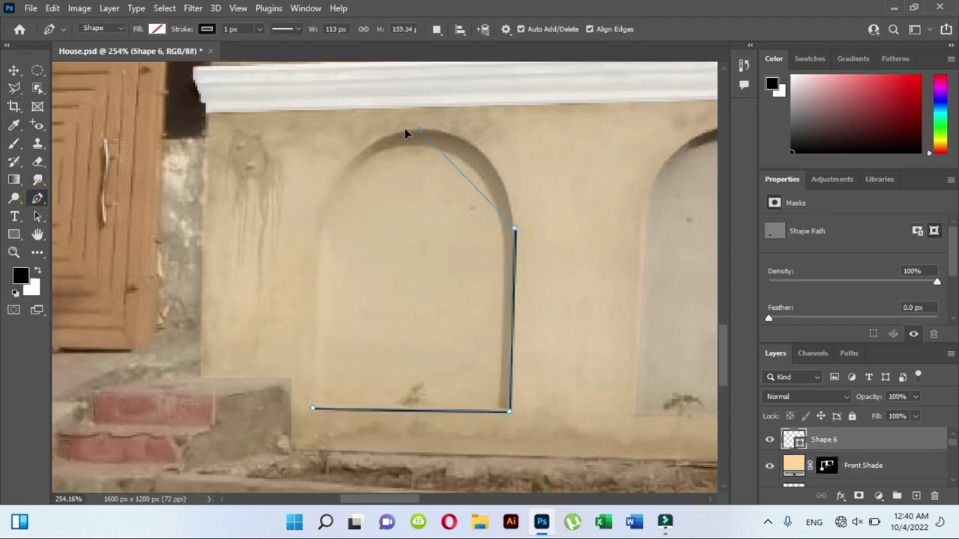
drag(418, 128, 325, 129)
alt+click(418, 129)
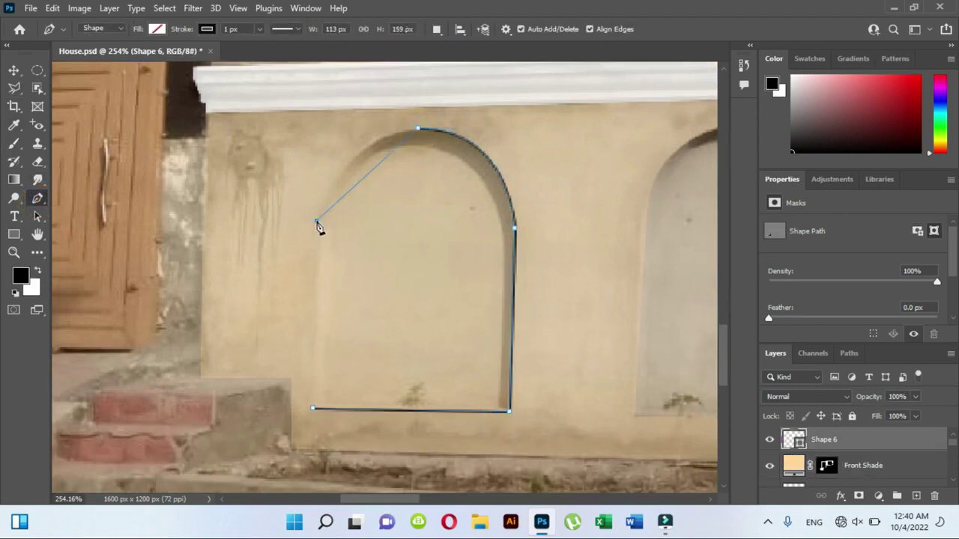
mouse_move(317, 222)
mouse_down()
mouse_move(314, 307)
mouse_move(299, 298)
mouse_move(306, 313)
mouse_up()
key(ctrl+z)
drag(316, 220, 302, 301)
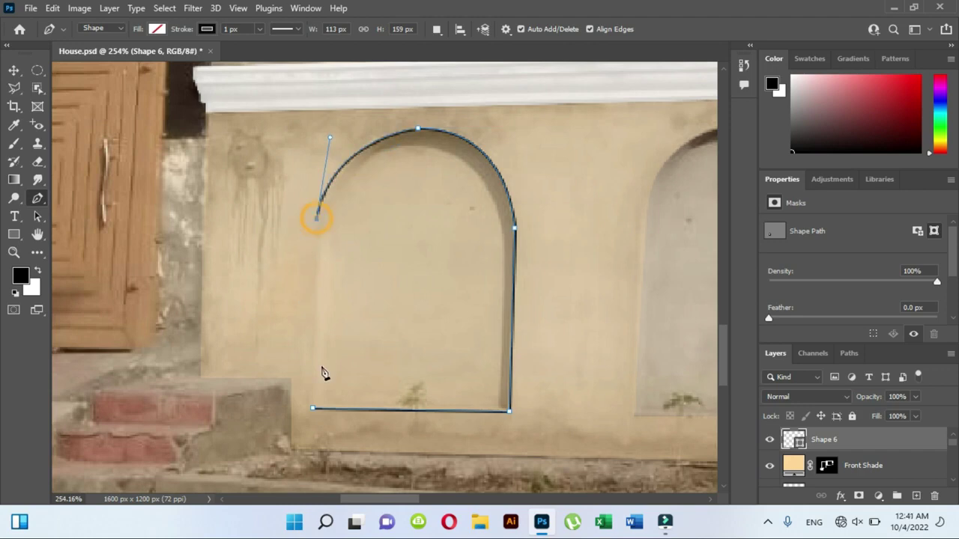
click(313, 408)
Convert the arch path to a selection and erase the Front Shade colour inside it.
right_click(351, 357)
click(414, 102)
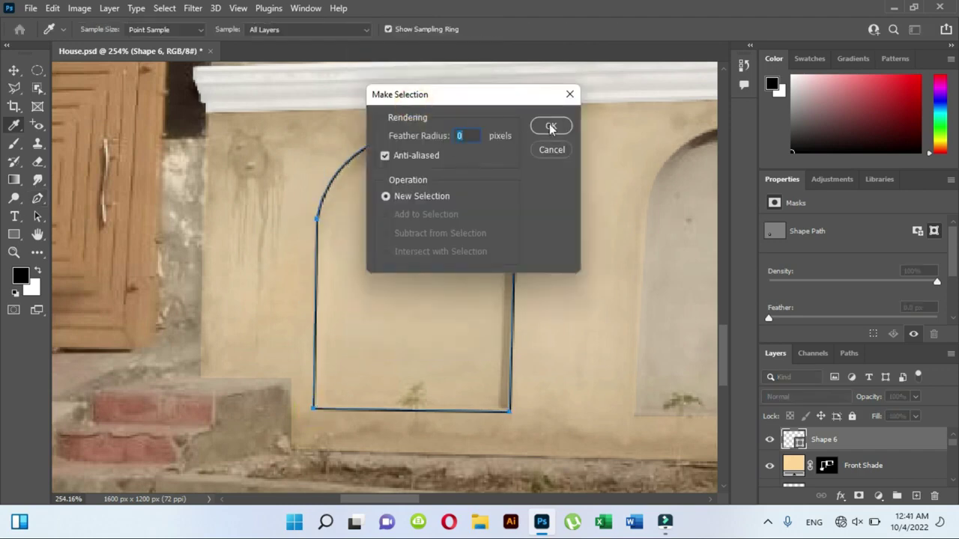
click(550, 127)
click(36, 160)
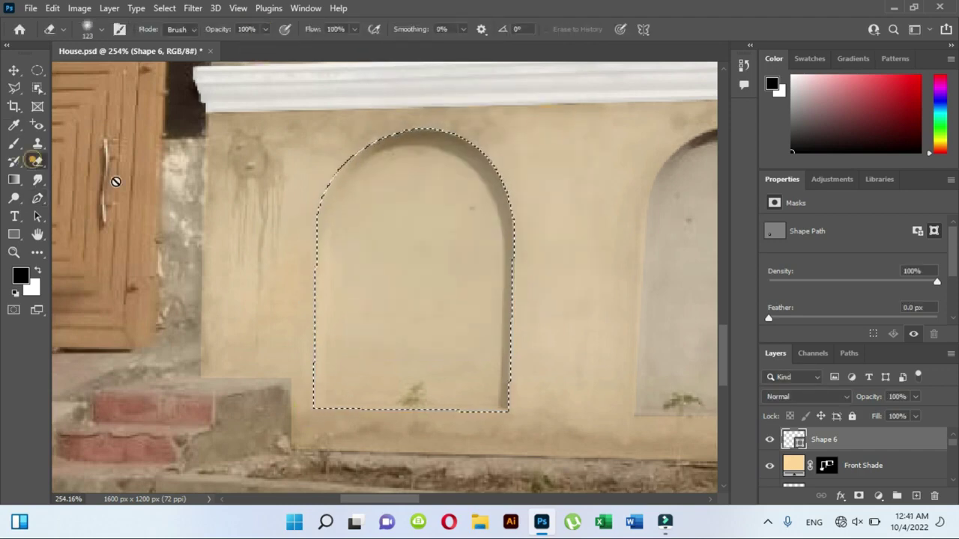
key(x)
click(826, 466)
mouse_move(299, 310)
mouse_down()
mouse_move(492, 417)
mouse_move(398, 179)
mouse_up()
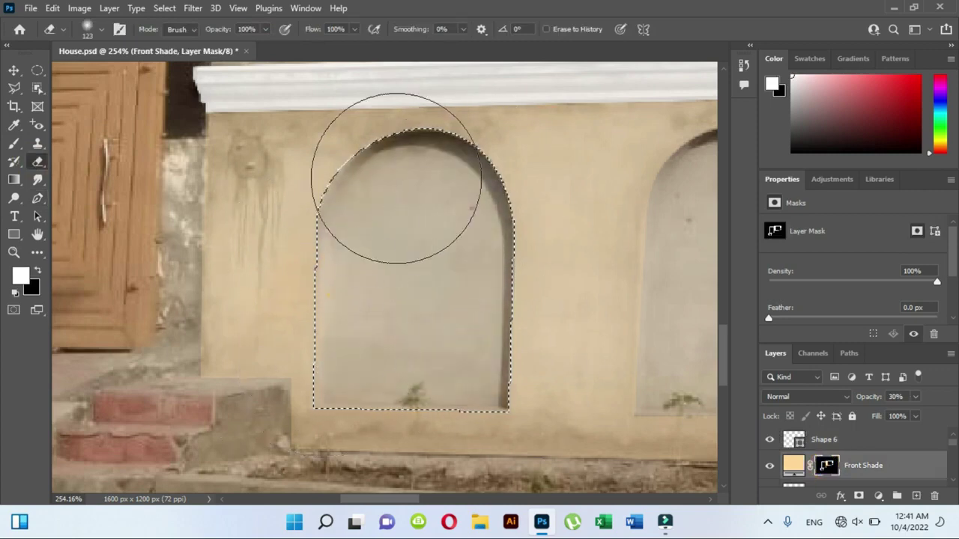
Raise the Front Shade opacity to 73% and save the document.
scroll(378, 259, down, 3)
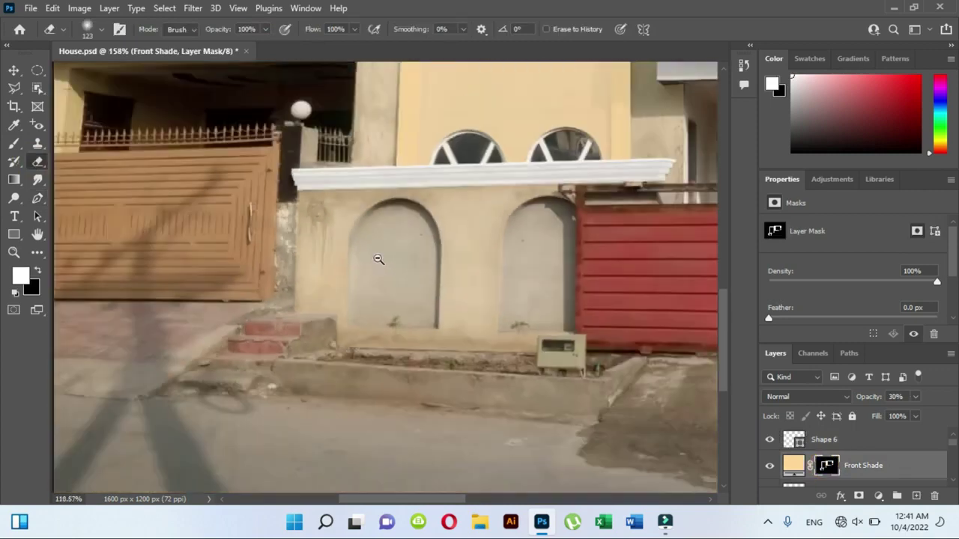
scroll(378, 259, down, 2)
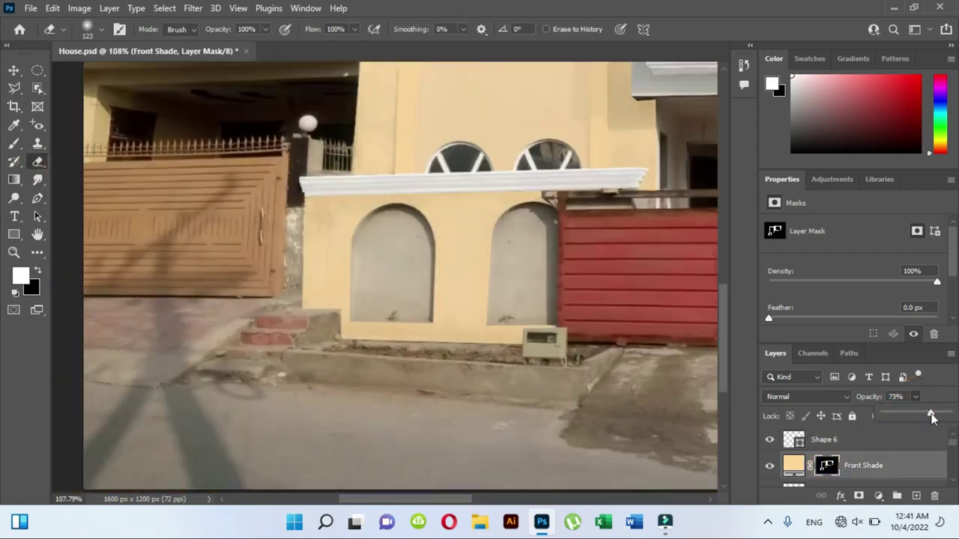
click(13, 70)
scroll(358, 365, down, 3)
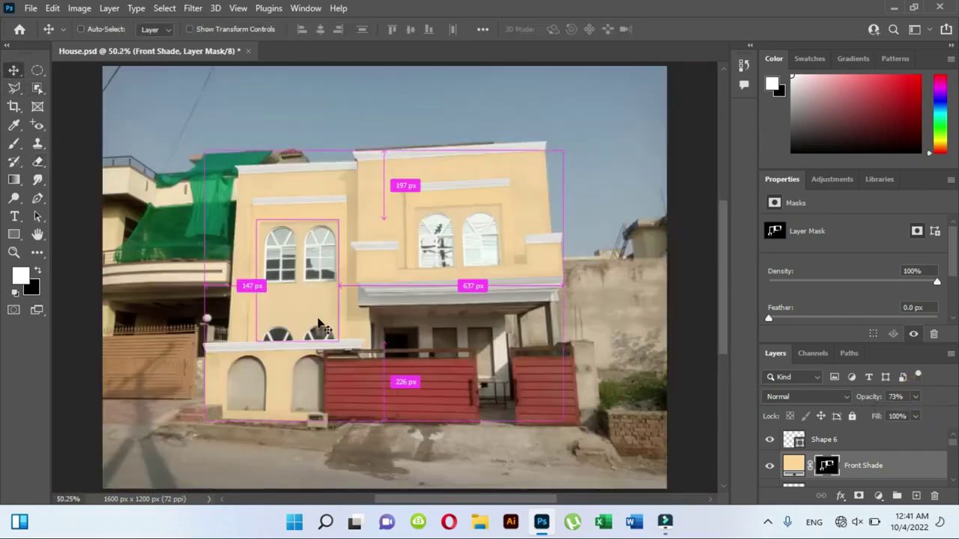
key(ctrl+s)
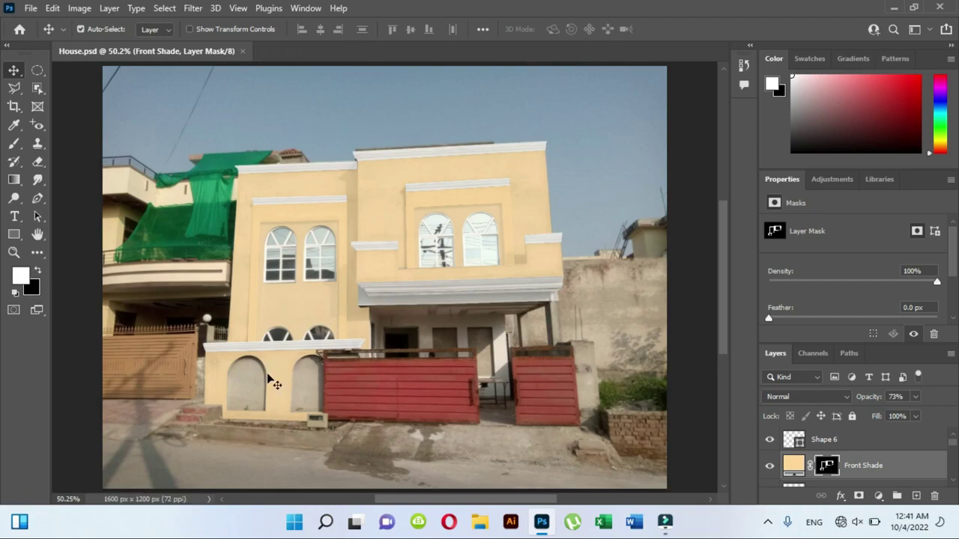
scroll(220, 403, up, 1)
scroll(221, 403, up, 4)
scroll(223, 399, up, 6)
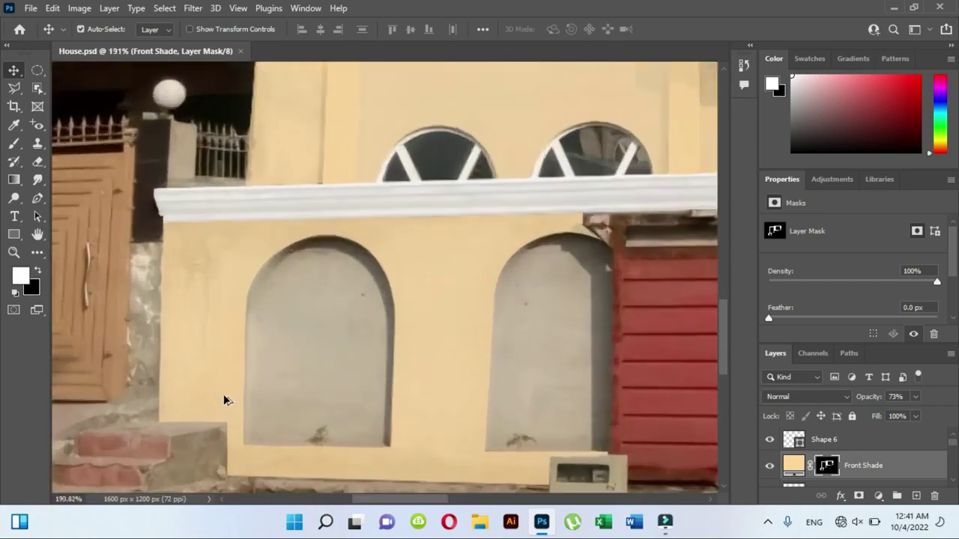
scroll(225, 398, up, 4)
Add a white (ffffff) Solid Color fill layer, then undo it.
click(879, 501)
click(862, 250)
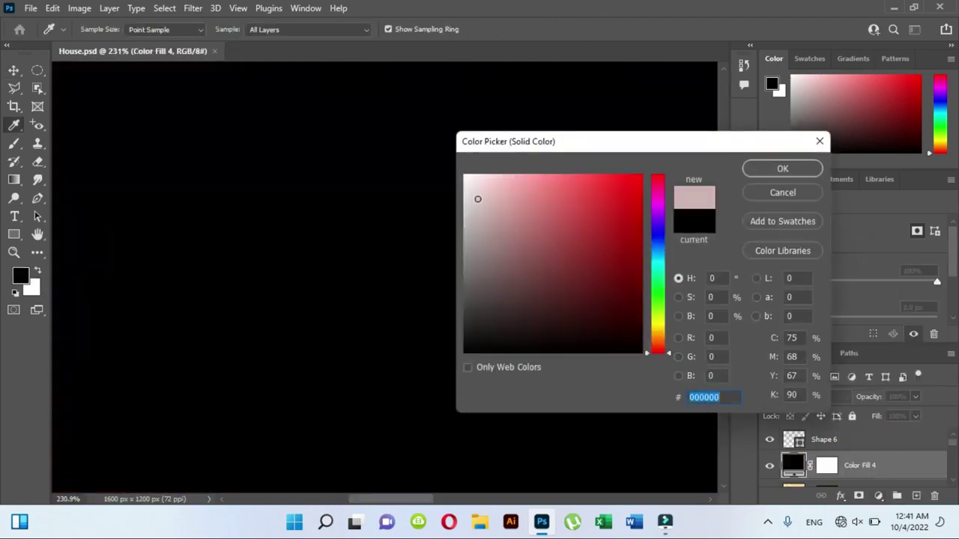
text(ffffff)
click(801, 168)
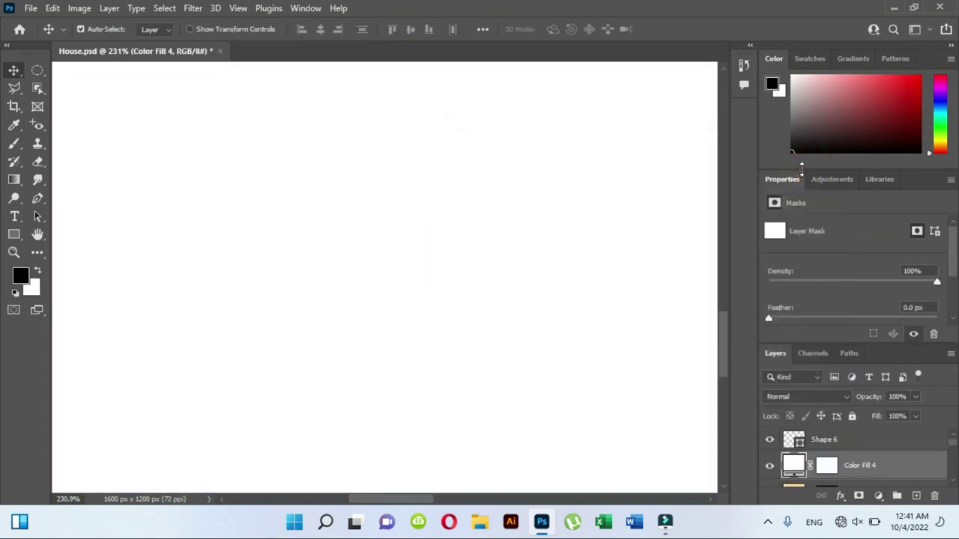
click(827, 466)
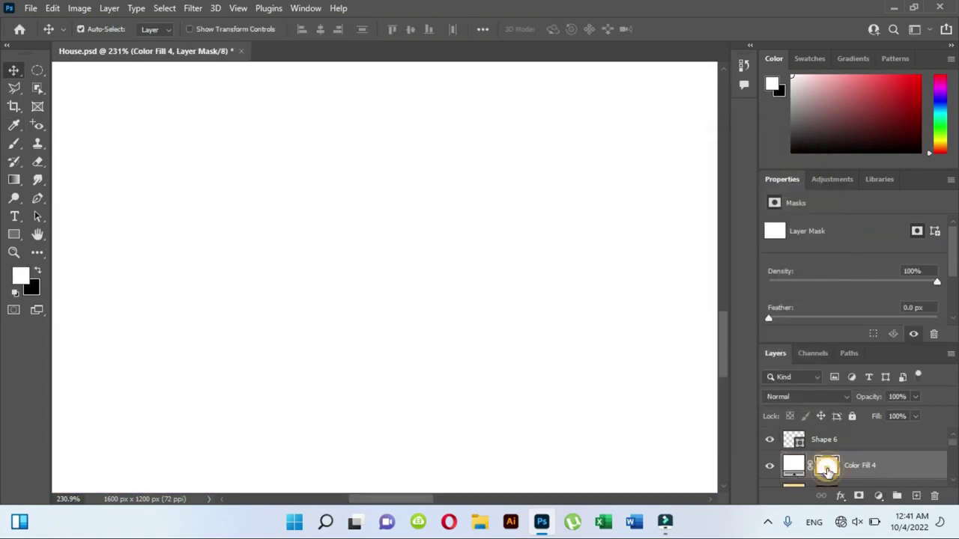
key(ctrl+0)
key(ctrl+z)
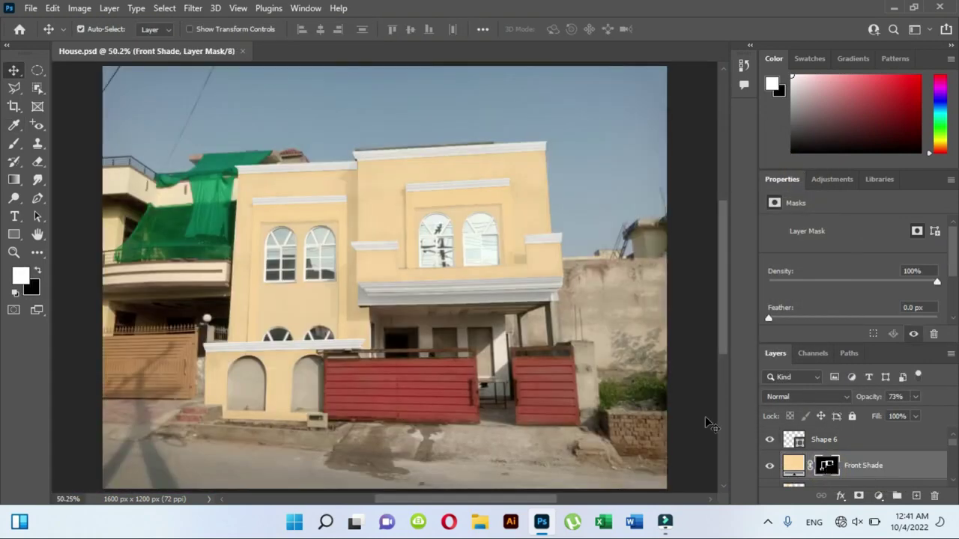
Re-add the white Color Fill 4 layer and invert its mask to black.
click(879, 496)
click(861, 250)
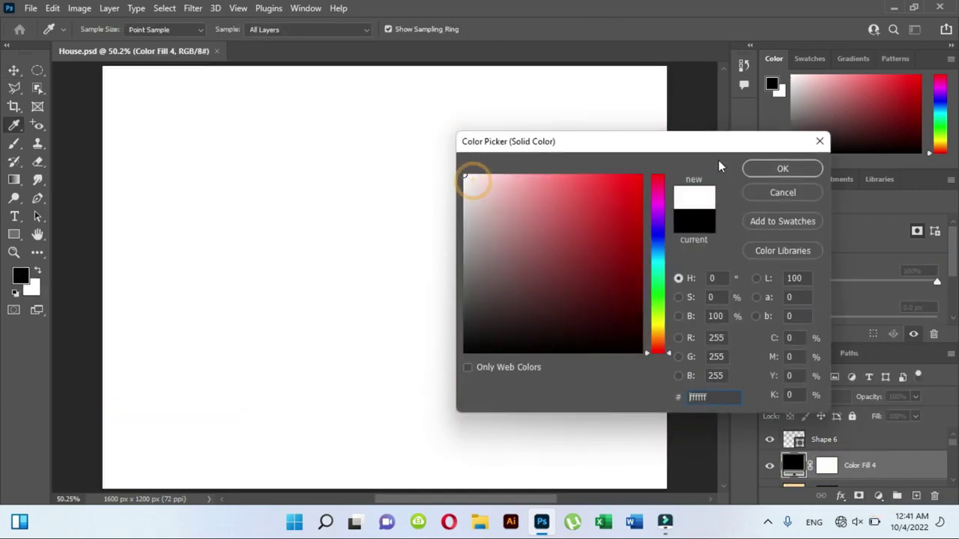
click(766, 168)
click(827, 466)
key(ctrl+i)
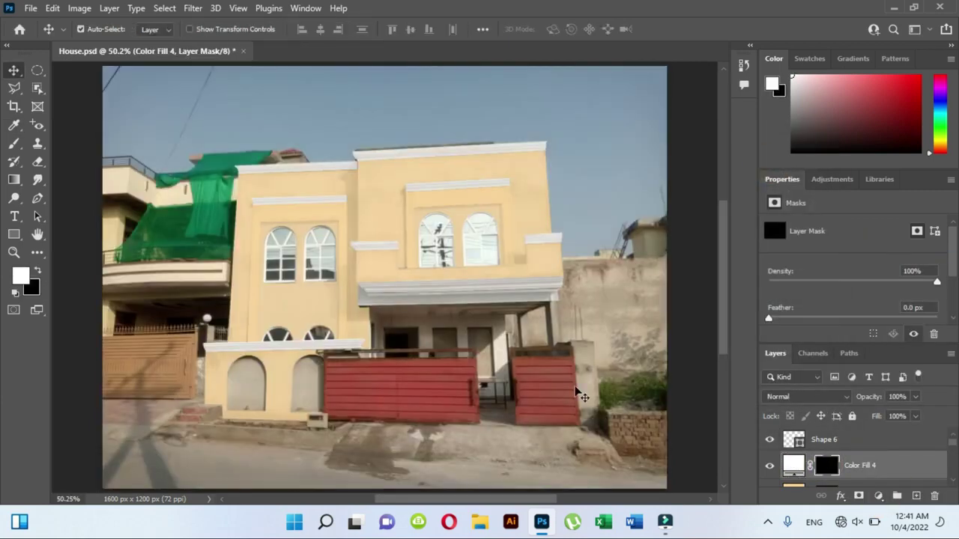
scroll(229, 397, up, 3)
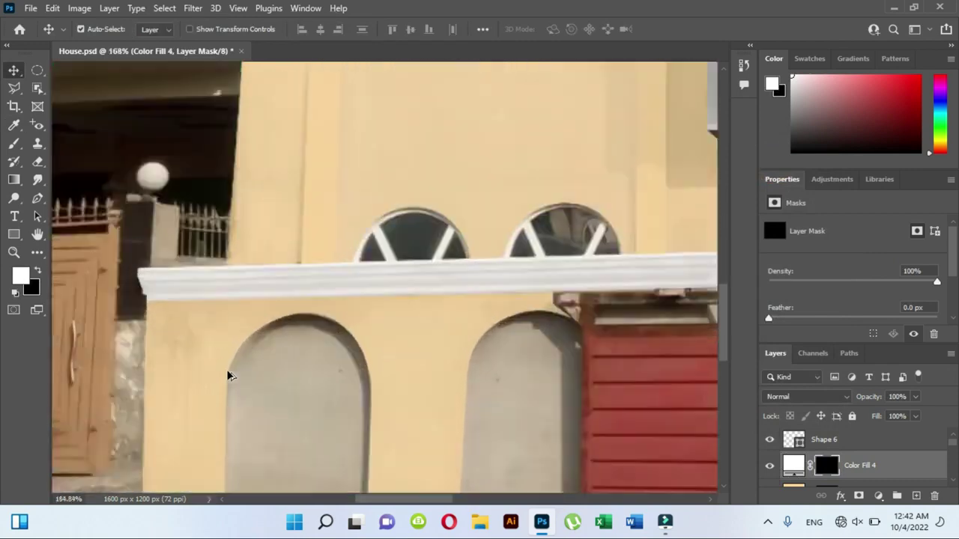
scroll(270, 314, up, 2)
scroll(304, 270, up, 2)
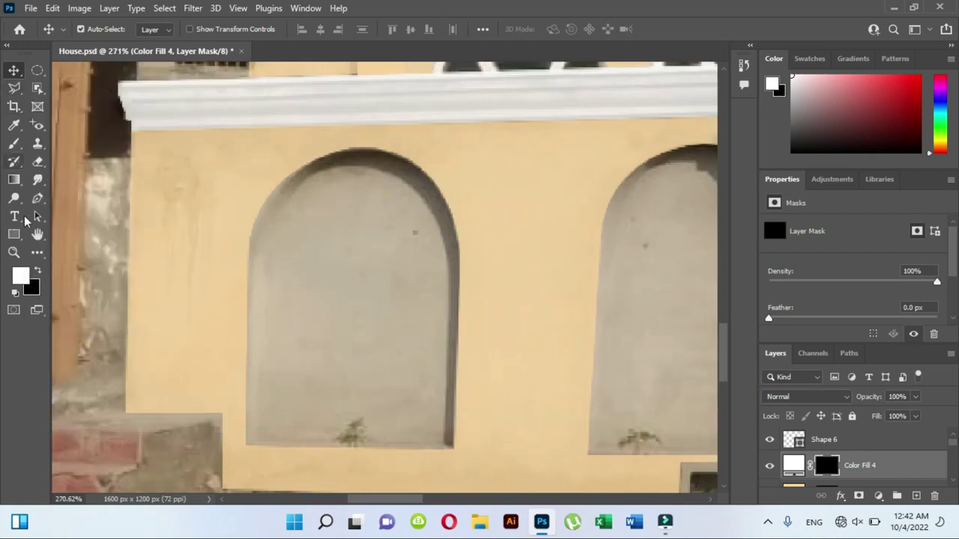
Trace a closed pen outline around the left arch recess.
click(39, 199)
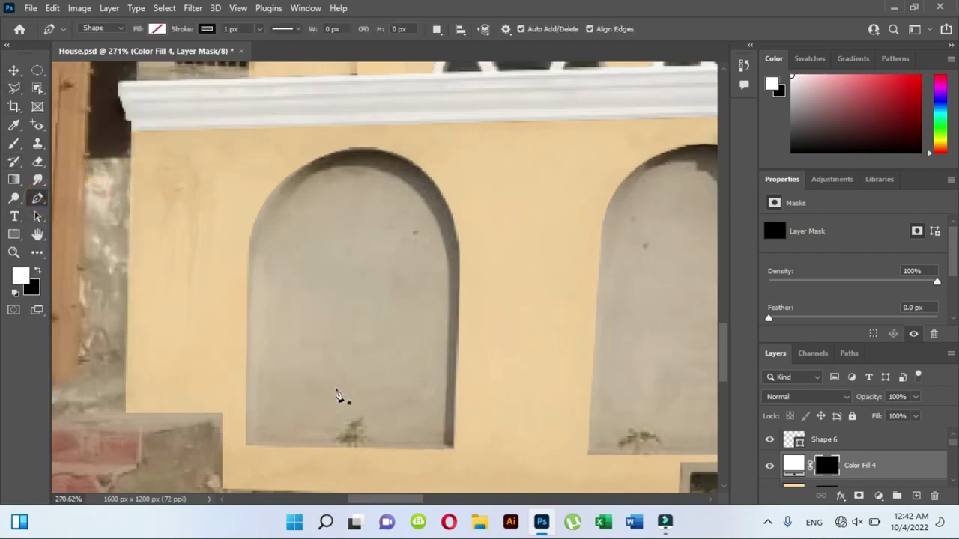
click(245, 446)
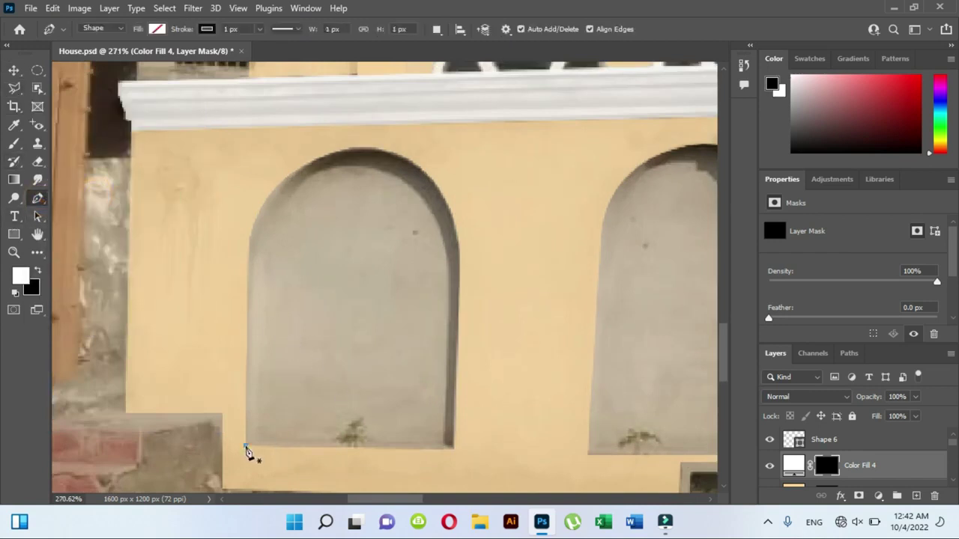
click(450, 448)
click(454, 248)
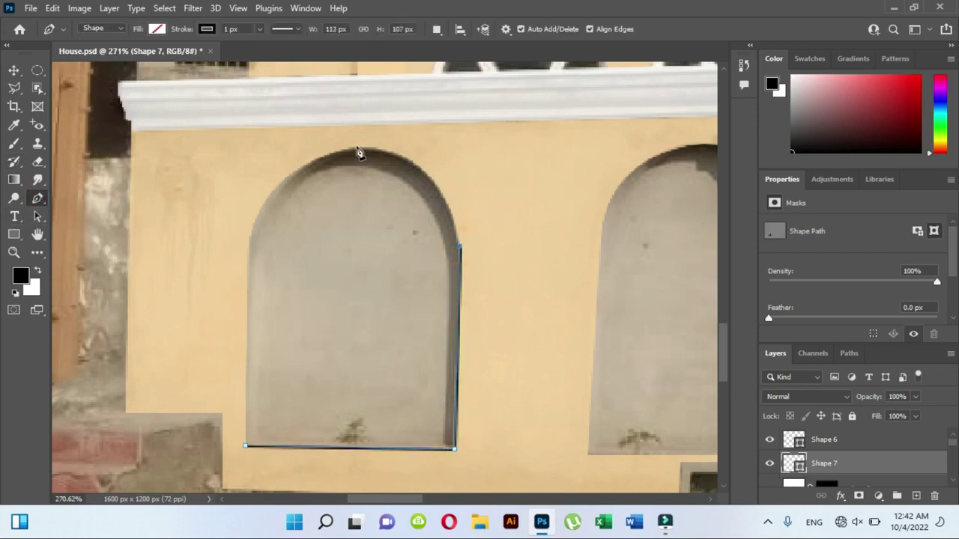
mouse_move(358, 150)
mouse_down()
mouse_move(298, 146)
mouse_move(266, 159)
mouse_up()
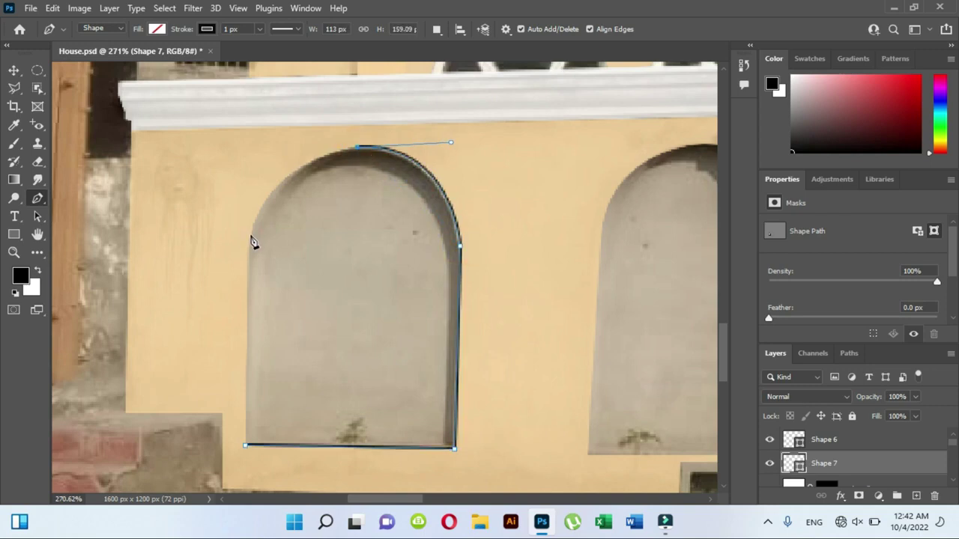
drag(238, 307, 232, 316)
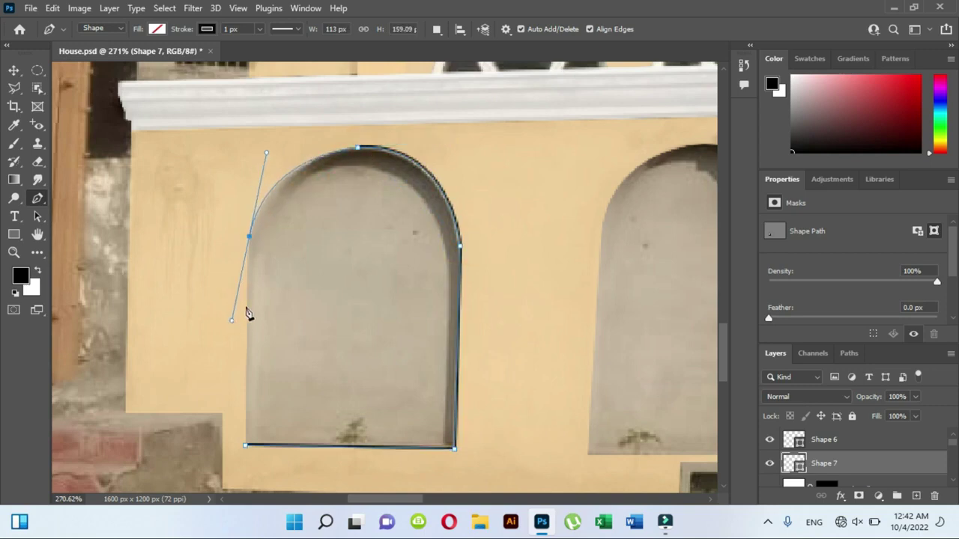
click(247, 447)
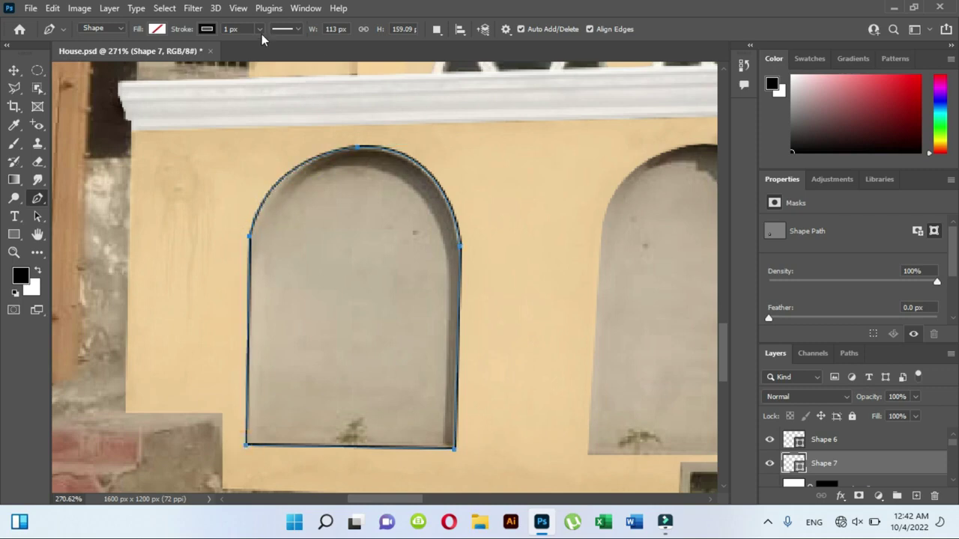
Turn the arch path into a selection and target Color Fill 4's mask with the brush.
right_click(321, 195)
click(348, 251)
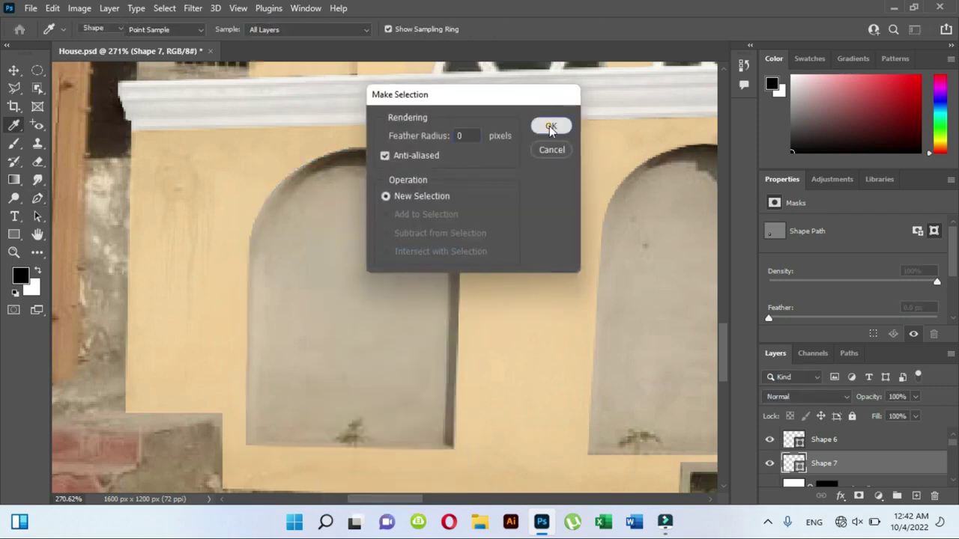
click(549, 126)
key(b)
scroll(828, 465, down, 1)
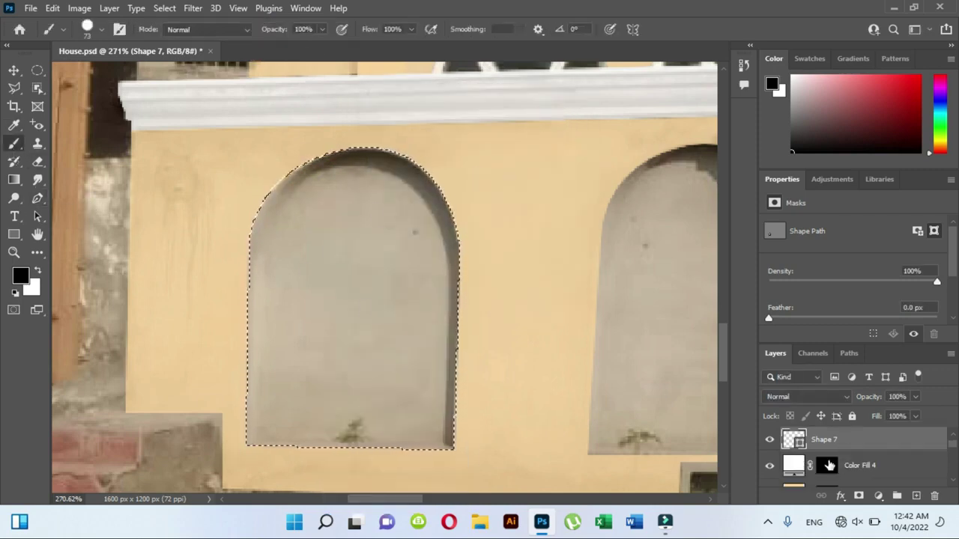
click(828, 465)
Paint white into the arch on the mask and lower Color Fill 4 opacity to 63%.
key(x)
mouse_move(248, 379)
mouse_down()
mouse_move(193, 300)
mouse_move(442, 277)
mouse_move(413, 422)
mouse_up()
click(915, 397)
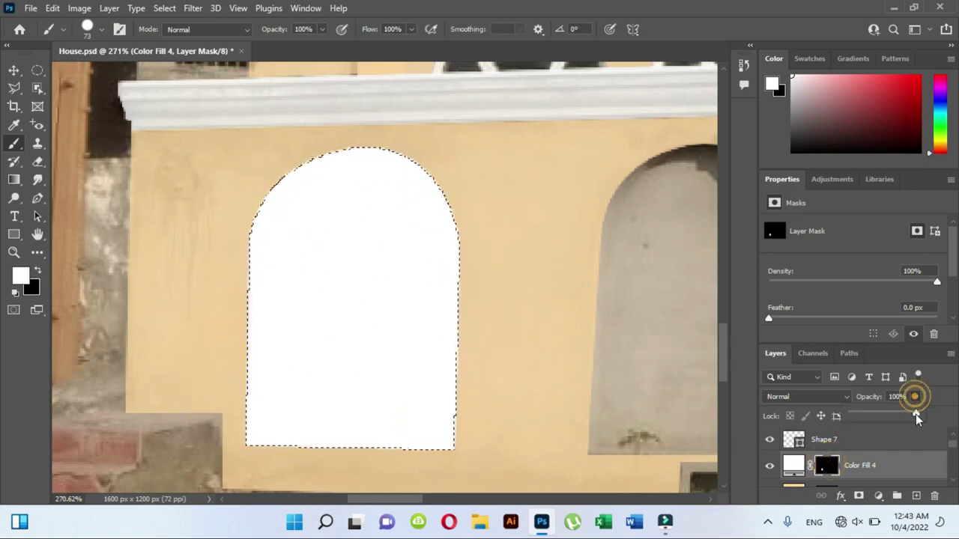
drag(916, 418, 891, 416)
Deselect the first arch and bring the second arch beside the red fence into view.
key(v)
key(ctrl+d)
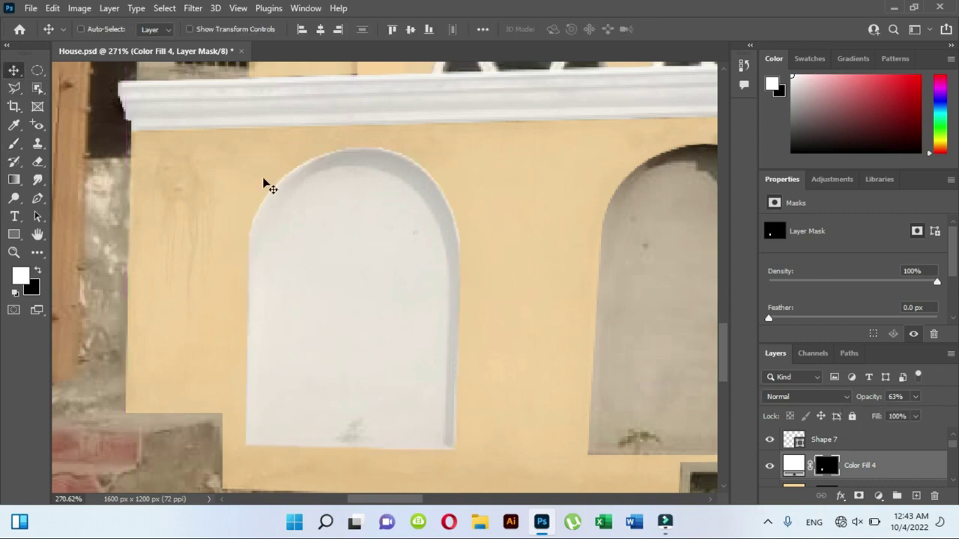
key(ctrl+0)
scroll(454, 209, up, 1)
scroll(304, 320, up, 4)
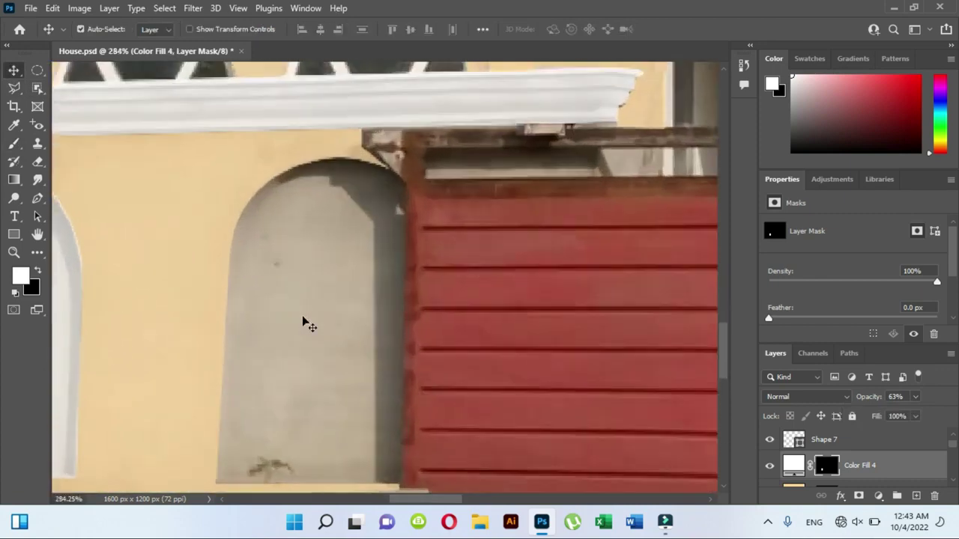
drag(303, 322, 300, 297)
Trace a closed pen outline around the second arch recess.
click(38, 199)
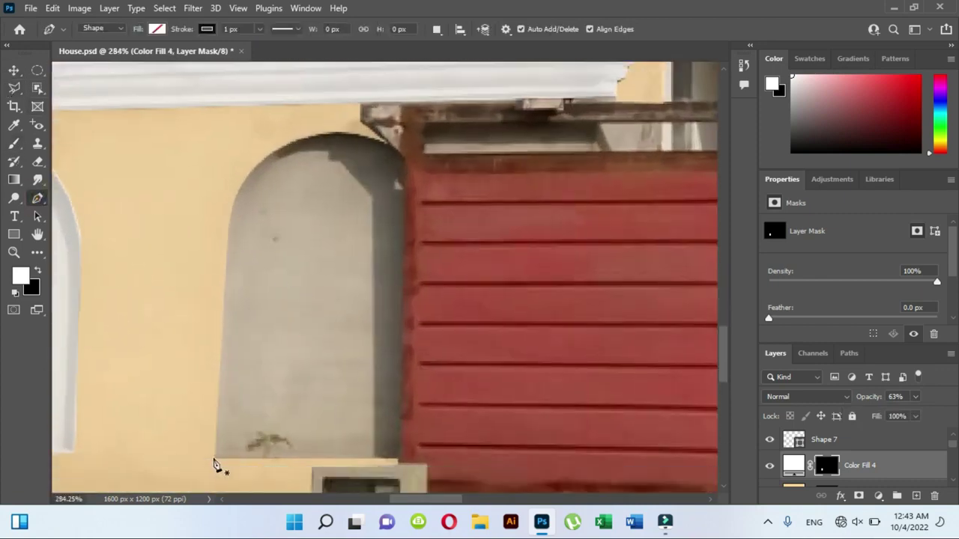
click(213, 459)
click(230, 215)
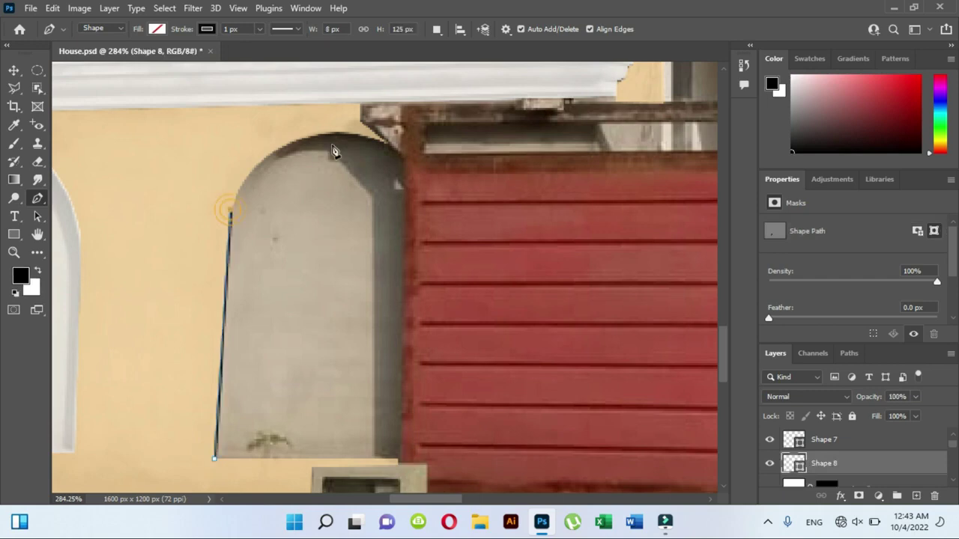
drag(339, 133, 430, 129)
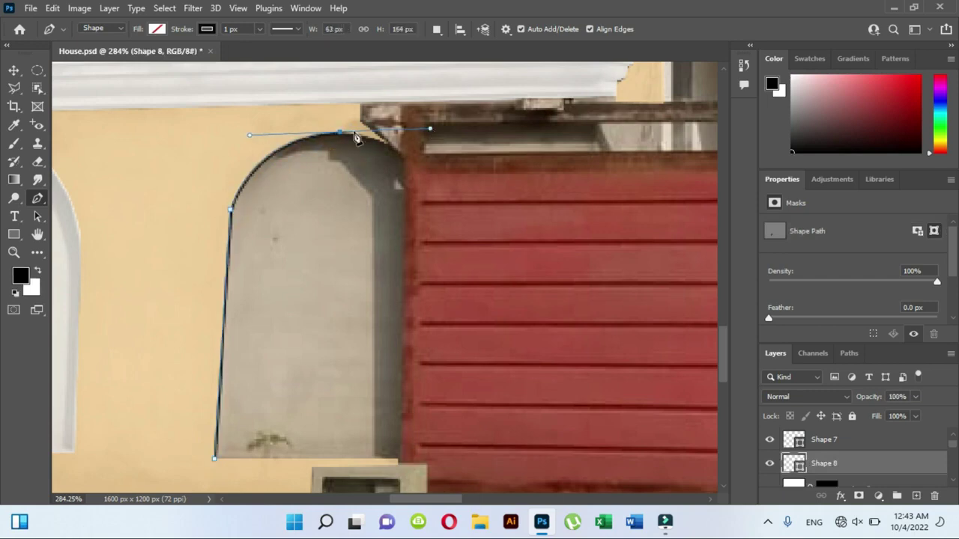
click(389, 143)
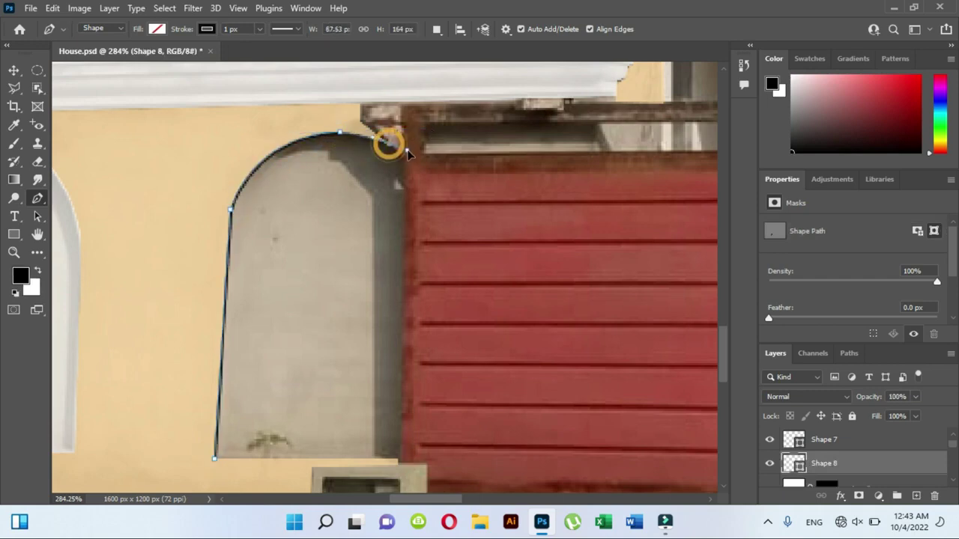
click(403, 159)
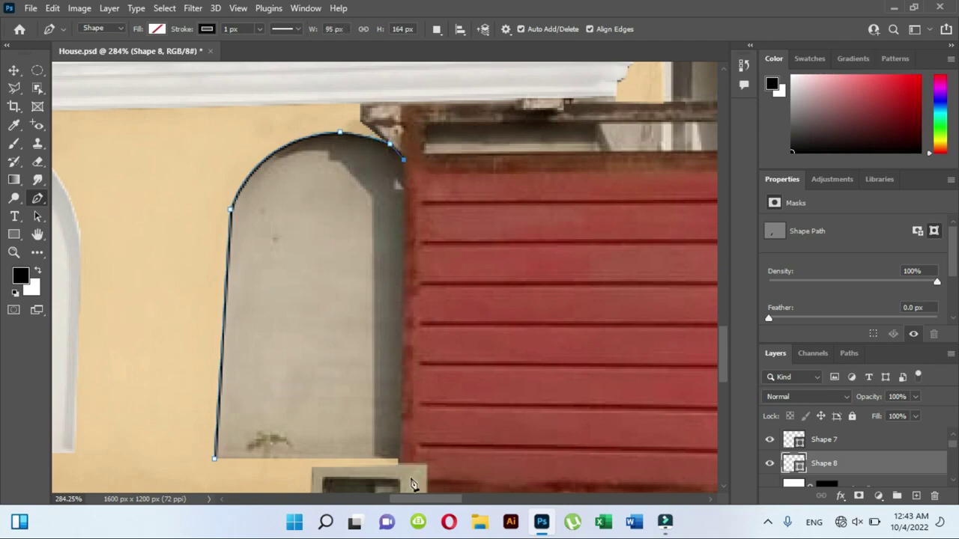
click(399, 462)
scroll(399, 464, up, 3)
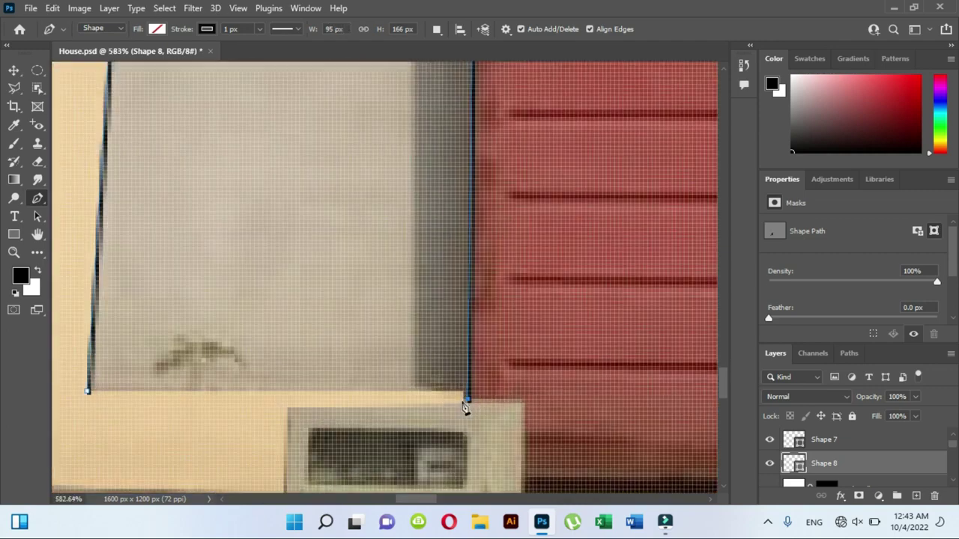
scroll(465, 397, left, 1)
scroll(462, 377, left, 3)
click(307, 382)
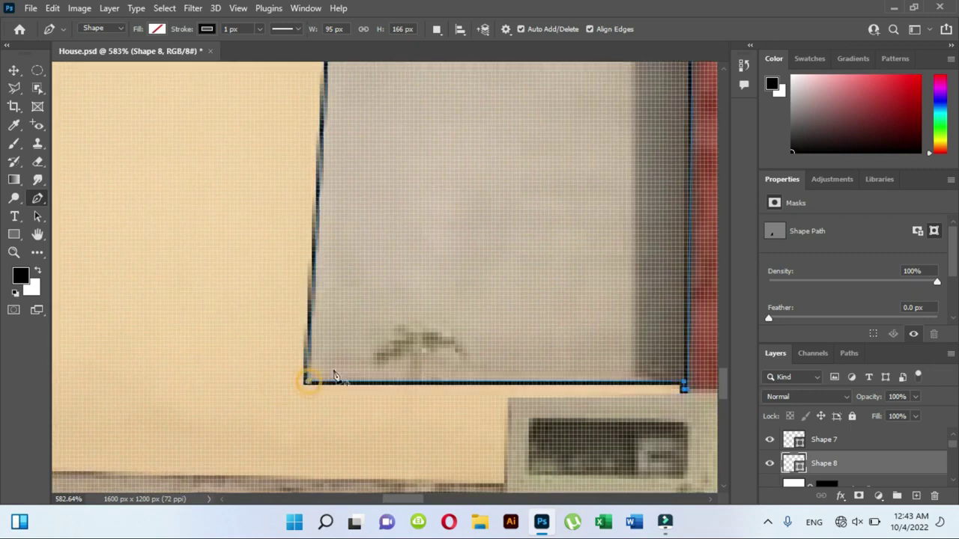
Set the outline's stroke to 0 px and convert it into a selection.
scroll(432, 225, down, 4)
scroll(432, 224, up, 5)
click(259, 28)
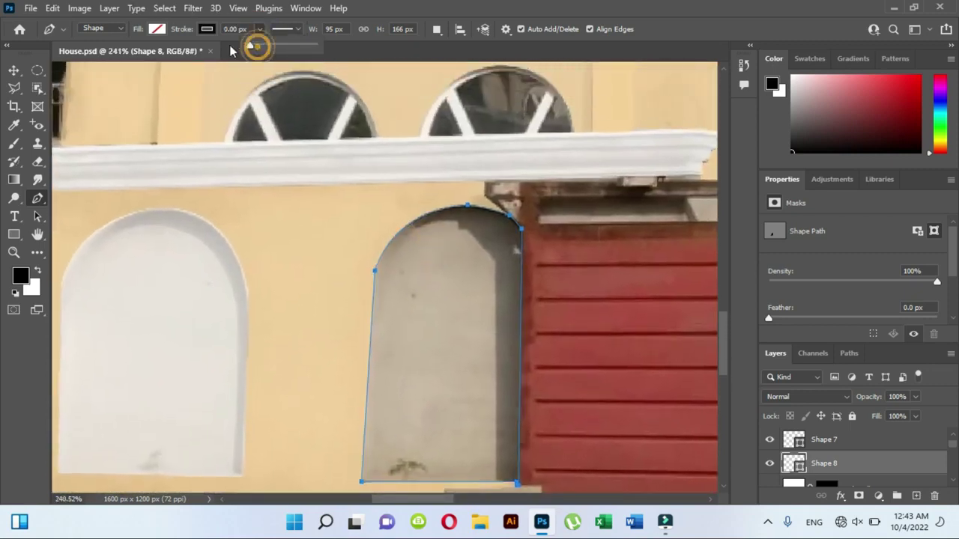
drag(252, 45, 250, 45)
right_click(458, 315)
click(499, 250)
click(554, 123)
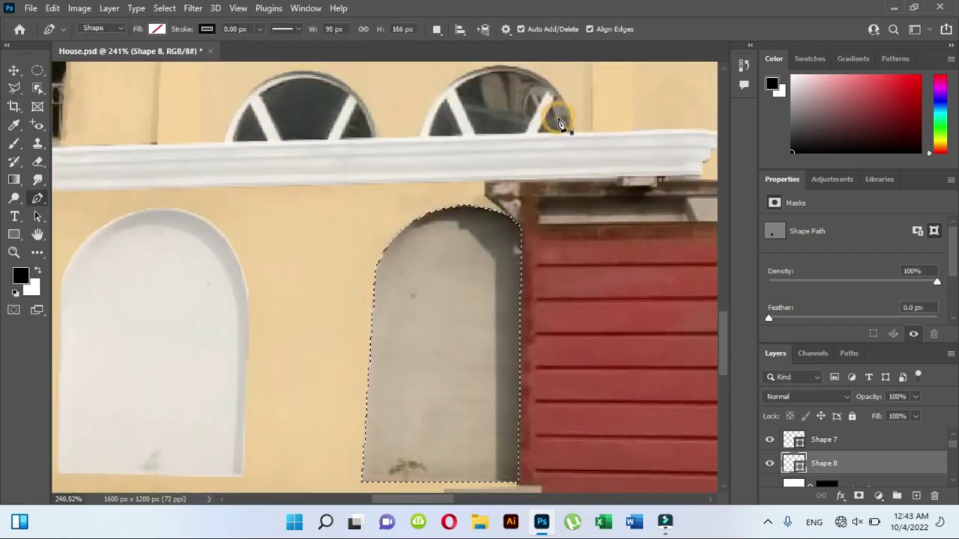
Paint the second arch white on Color Fill 4's mask and deselect.
drag(468, 279, 432, 253)
key(b)
key(x)
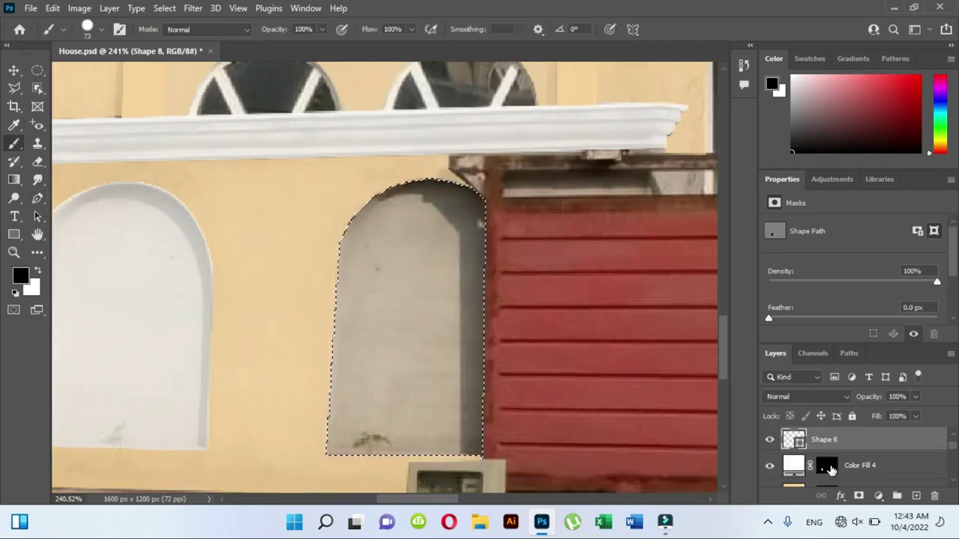
click(826, 483)
click(392, 424)
drag(392, 427, 435, 225)
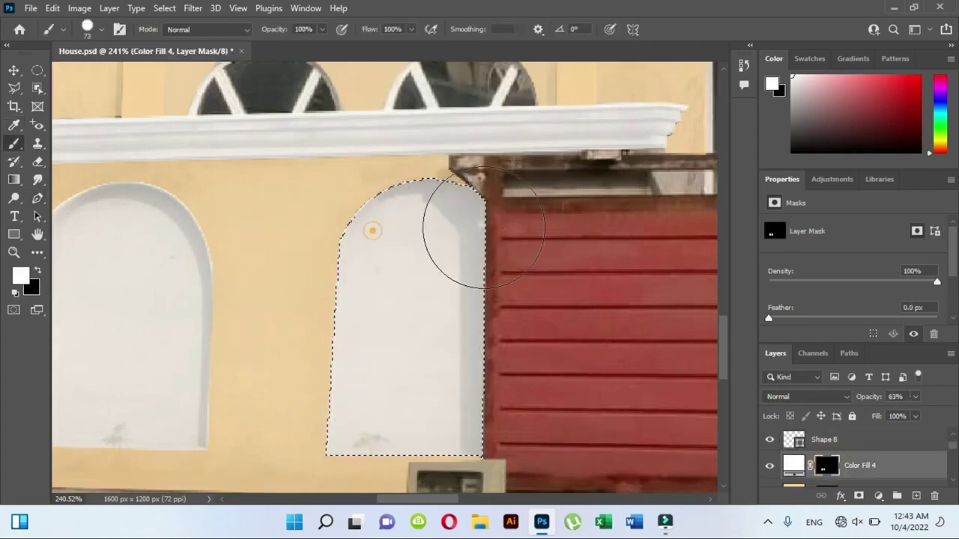
key(ctrl+d)
scroll(510, 217, down, 5)
Delete the leftover Shape 6, Shape 7 and Shape 8 layers.
scroll(325, 365, up, 2)
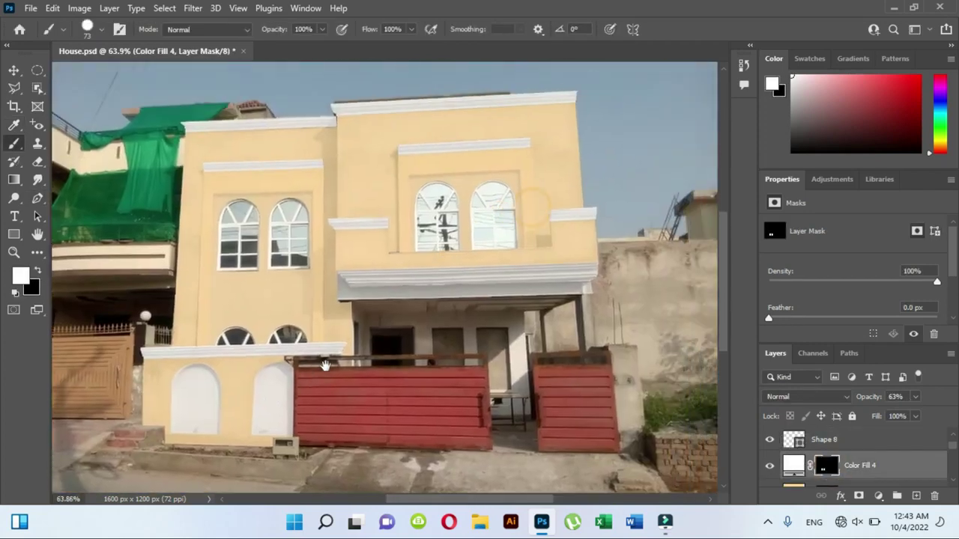
scroll(877, 446, up, 1)
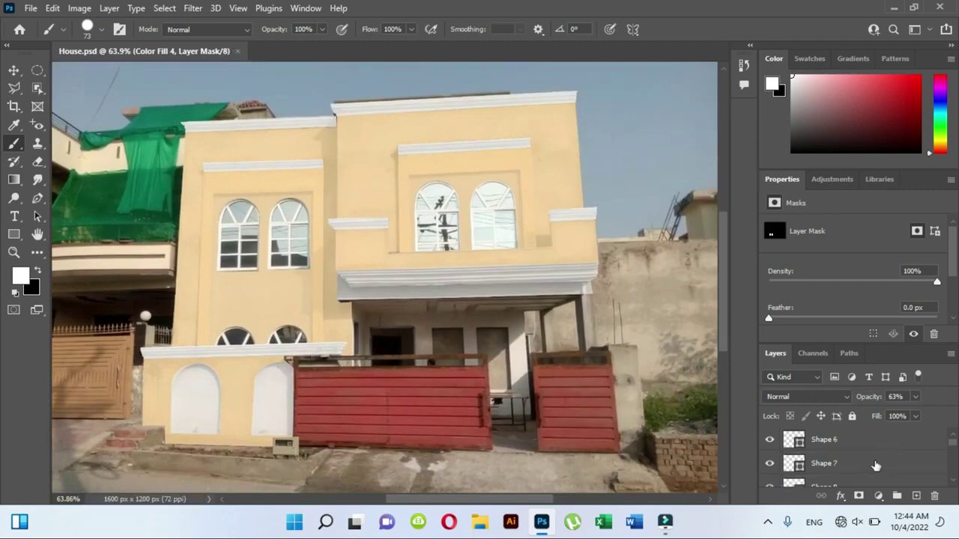
click(876, 464)
scroll(874, 464, up, 1)
shift+click(864, 442)
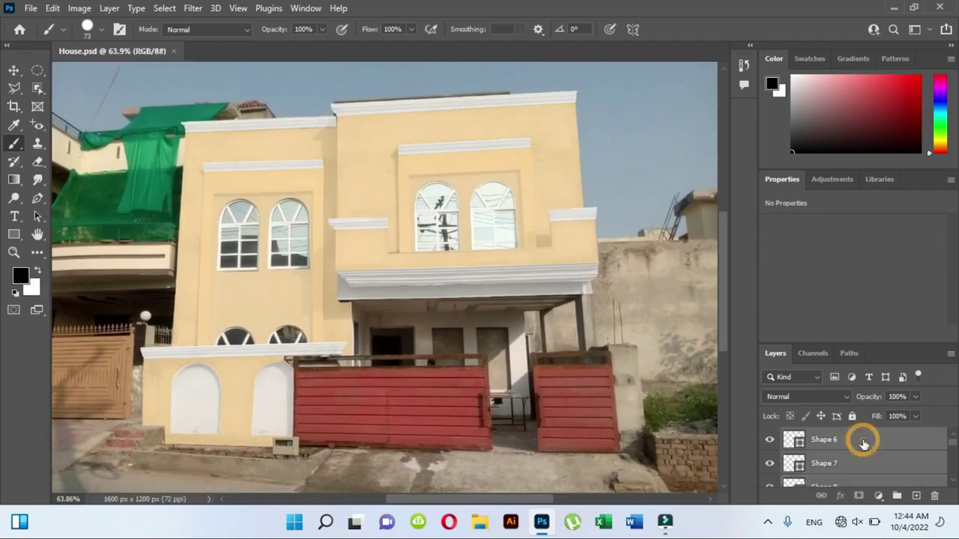
click(935, 496)
click(400, 199)
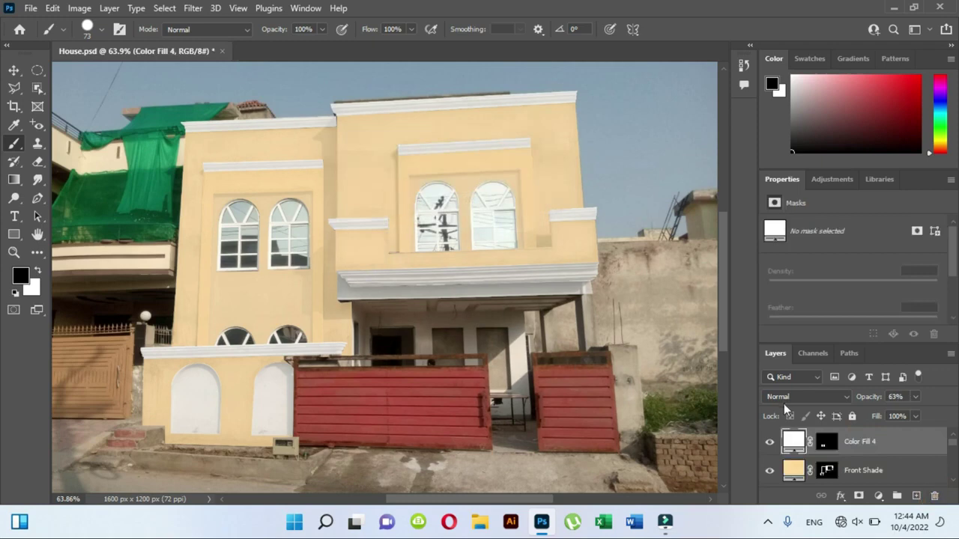
Delete the Shape 1 through Shape 4 layers and switch to the Move tool.
scroll(873, 447, up, 5)
click(869, 443)
scroll(872, 449, down, 2)
shift+click(870, 456)
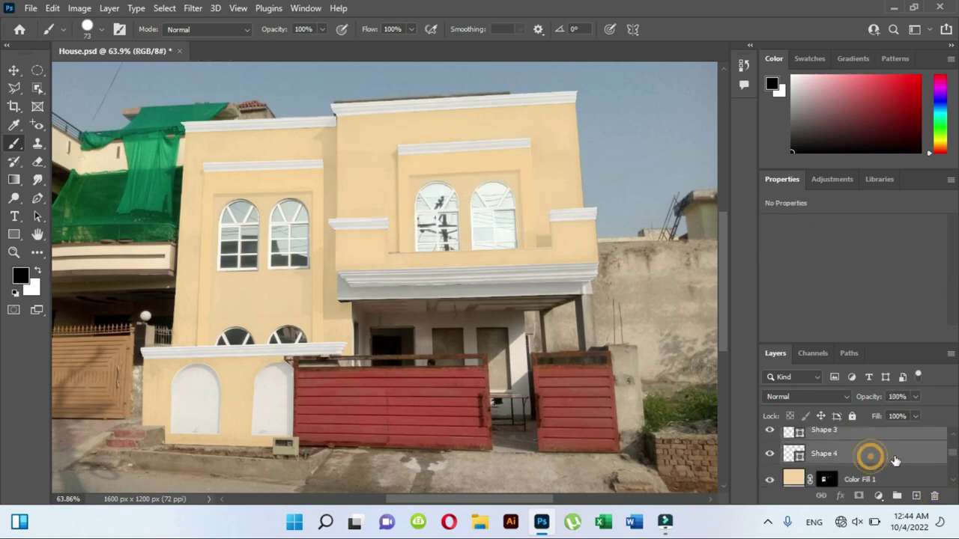
click(934, 496)
click(420, 200)
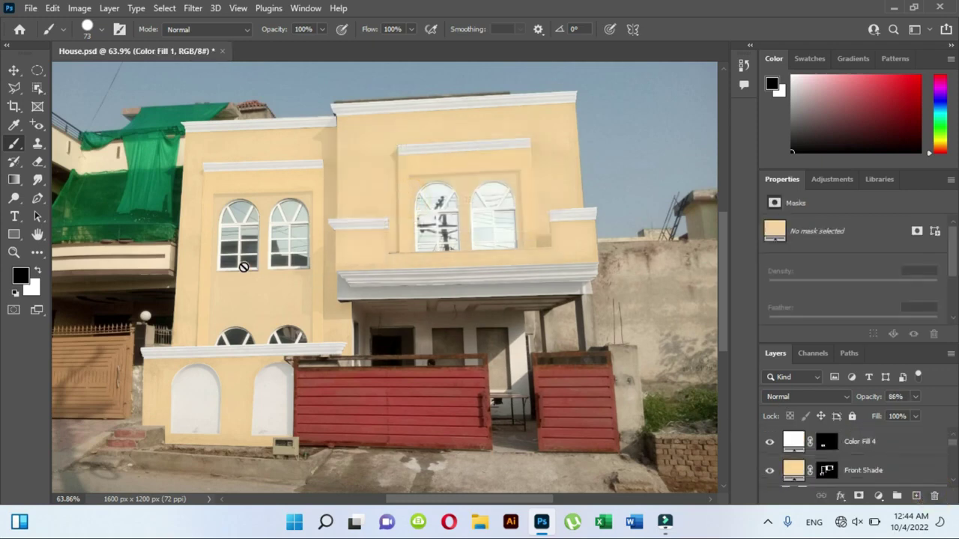
key(v)
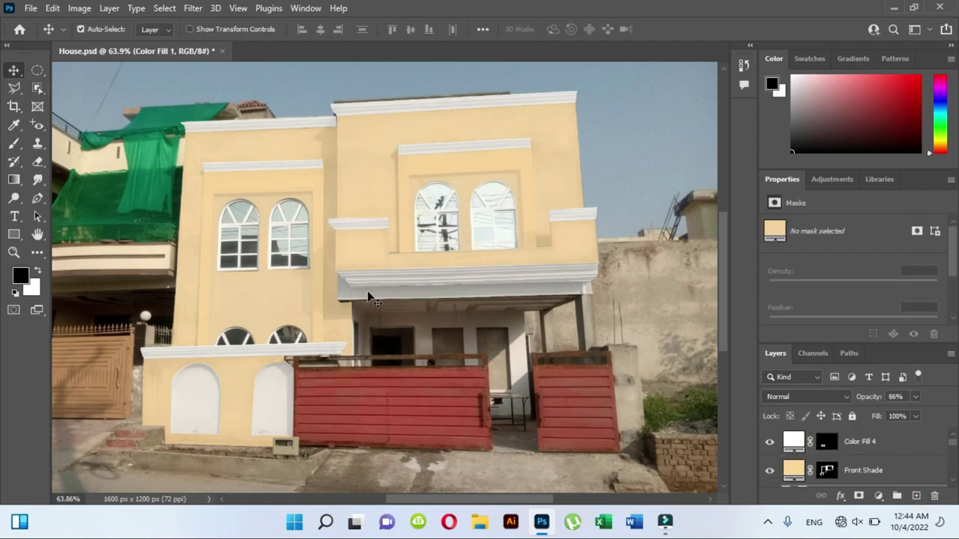
scroll(604, 317, up, 5)
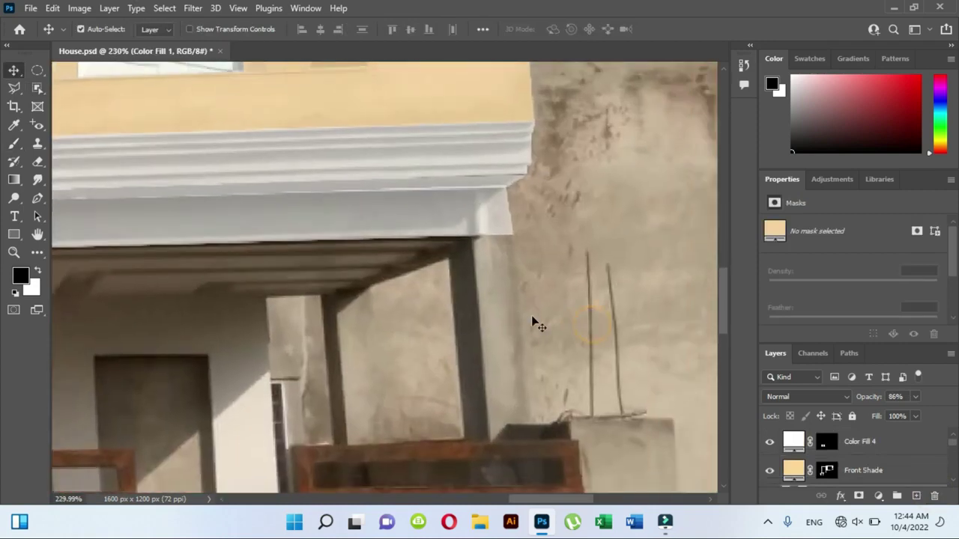
Target the Color Fill 2 mask and outline the right porch pillar with the Polygonal Lasso.
click(479, 263)
click(827, 448)
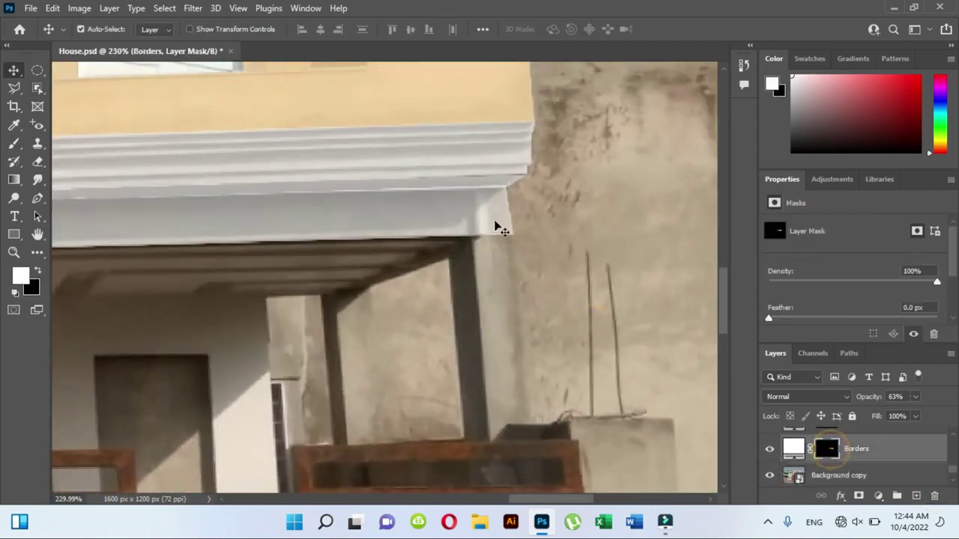
click(826, 441)
key(l)
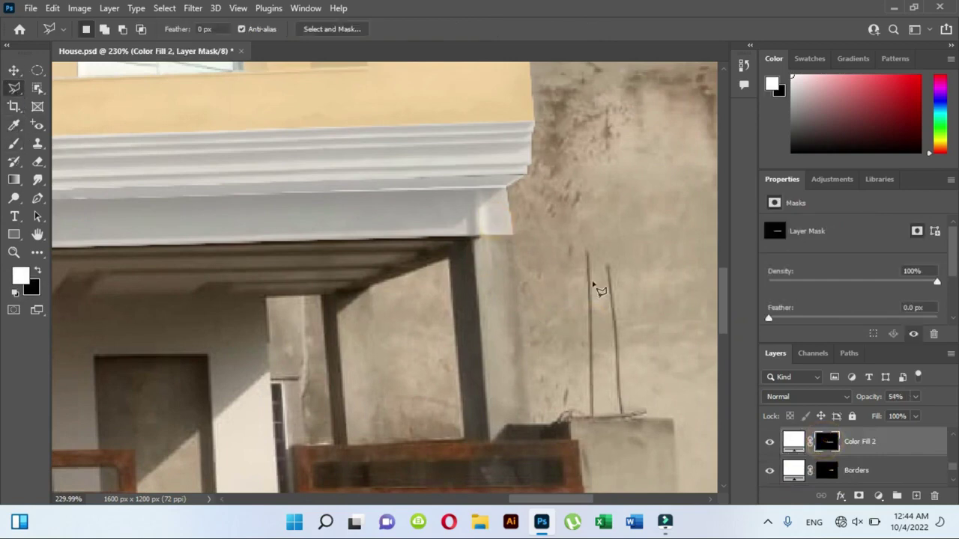
click(513, 237)
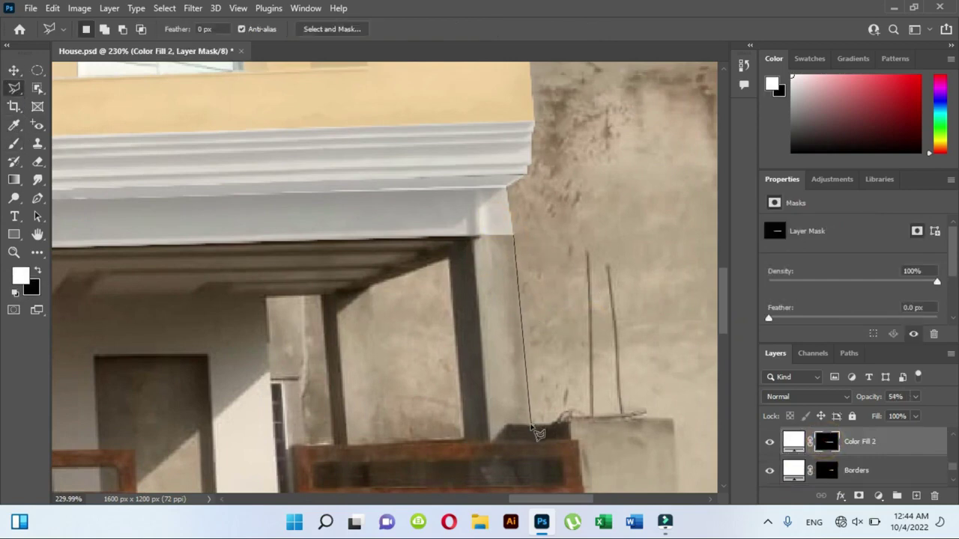
click(506, 425)
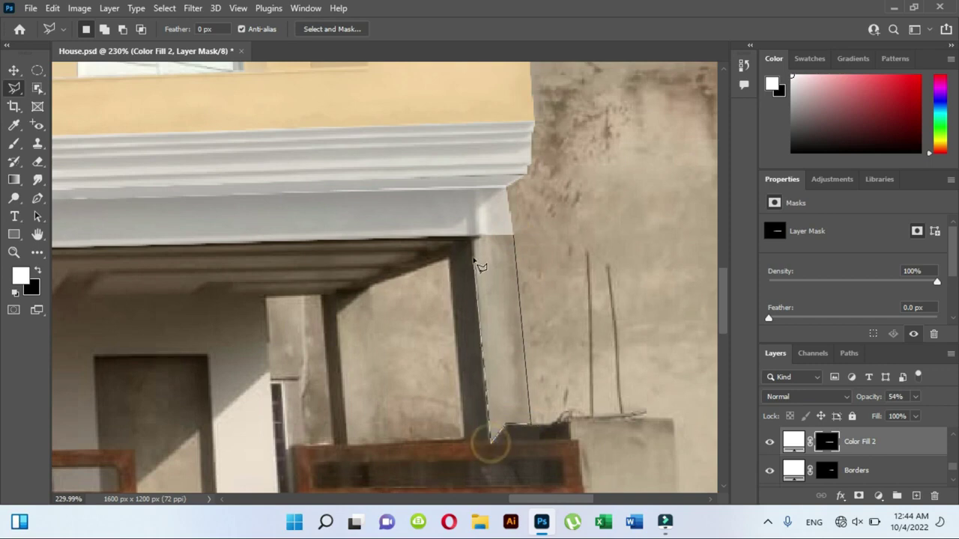
scroll(495, 434, down, 1)
click(491, 427)
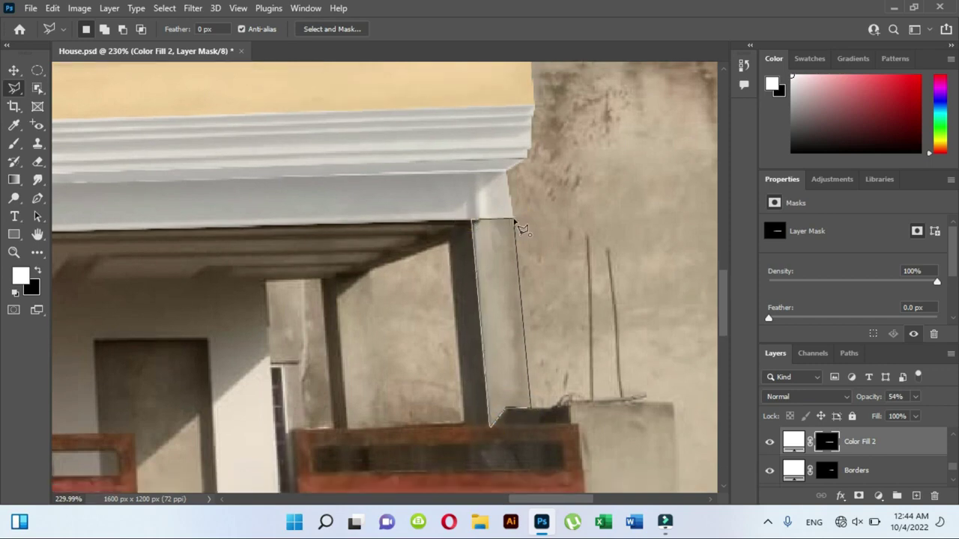
click(517, 225)
Paint the pillar selection white on the mask, then deselect and zoom out.
key(b)
drag(519, 421, 486, 230)
key(ctrl+d)
scroll(484, 325, down, 5)
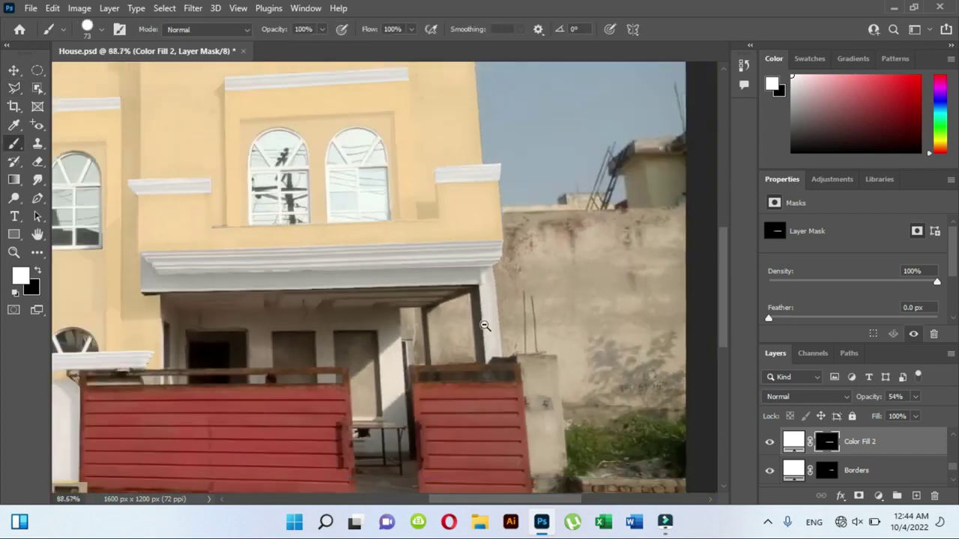
scroll(485, 326, down, 2)
scroll(465, 337, down, 2)
scroll(452, 344, down, 1)
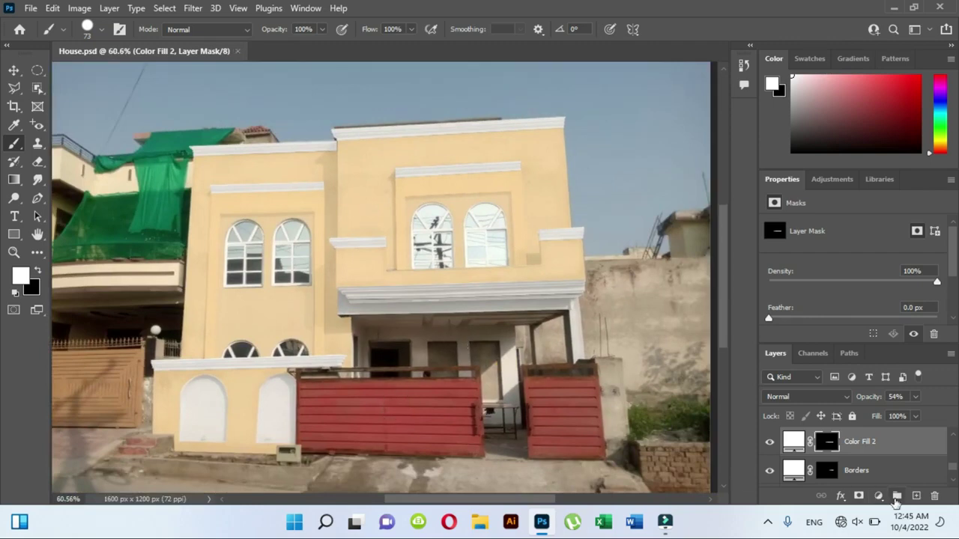
Add a new Solid Color fill layer and invert its mask to all black.
click(878, 496)
click(866, 246)
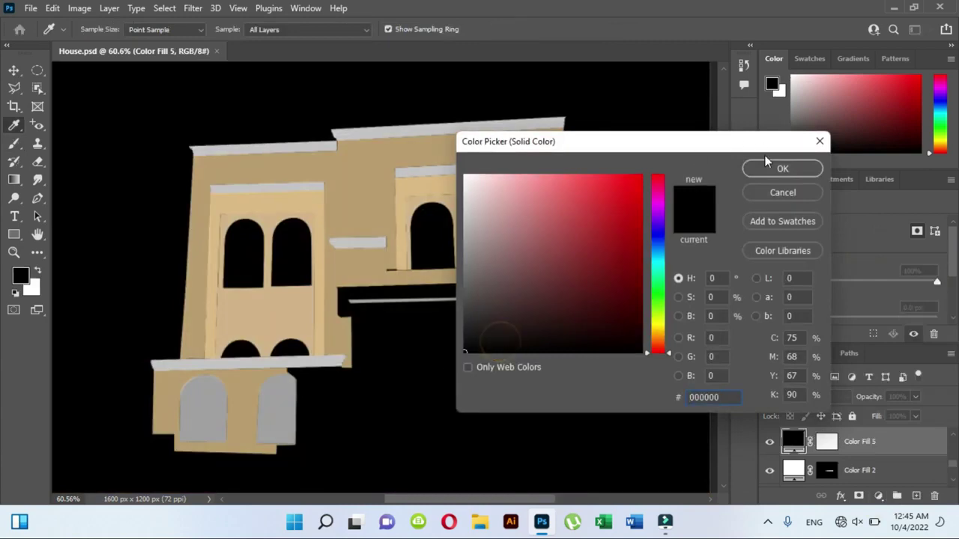
click(782, 168)
click(828, 441)
key(ctrl+i)
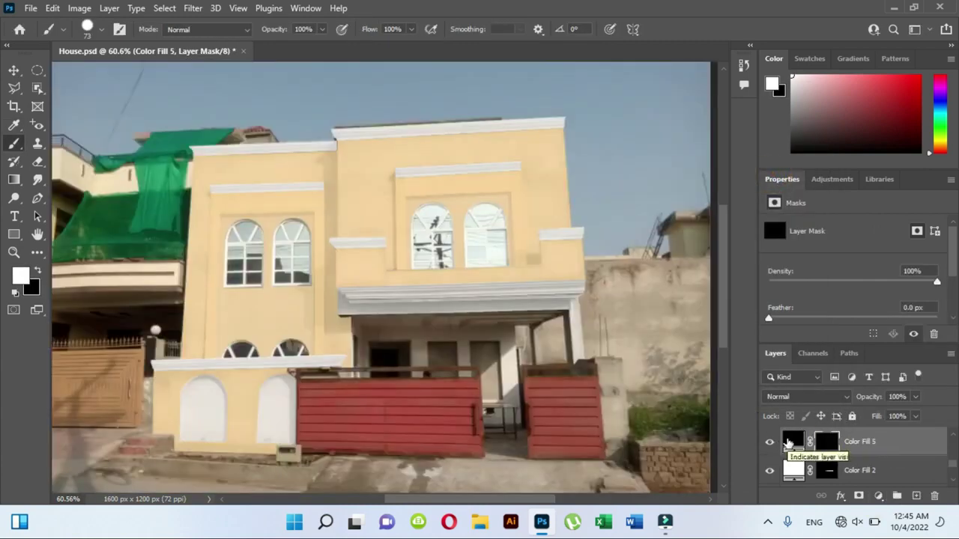
Rename the new fill layer 'Door' and target its mask.
double_click(861, 440)
text(or)
key(Return)
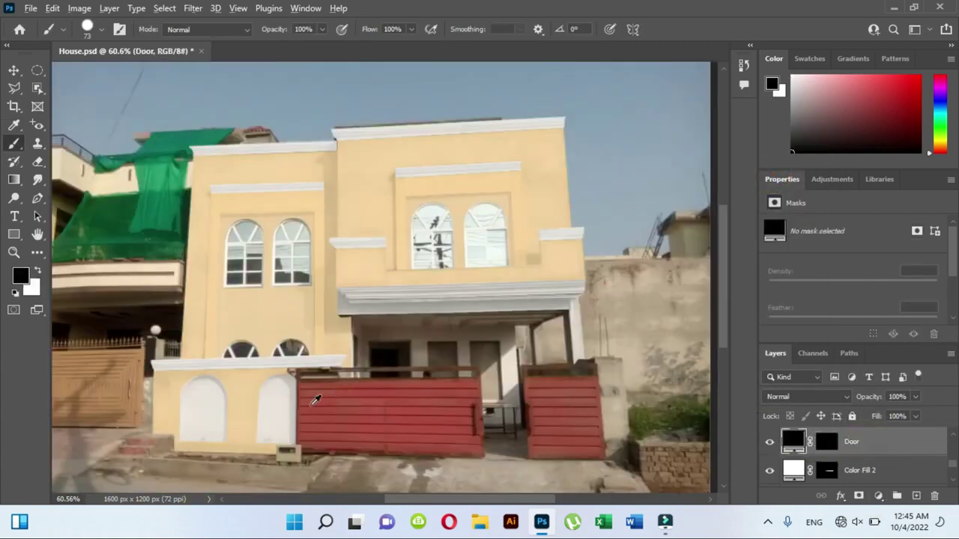
scroll(315, 401, up, 4)
key(XF86MonBrightnessUp)
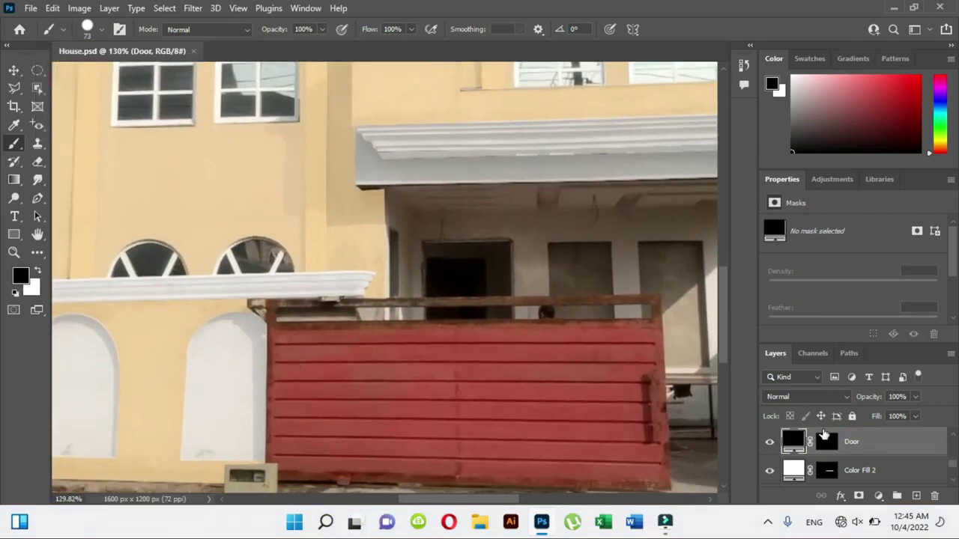
click(827, 441)
Set white as foreground and pen-trace the left gate from its lower-left to top-left corner.
key(x)
click(38, 197)
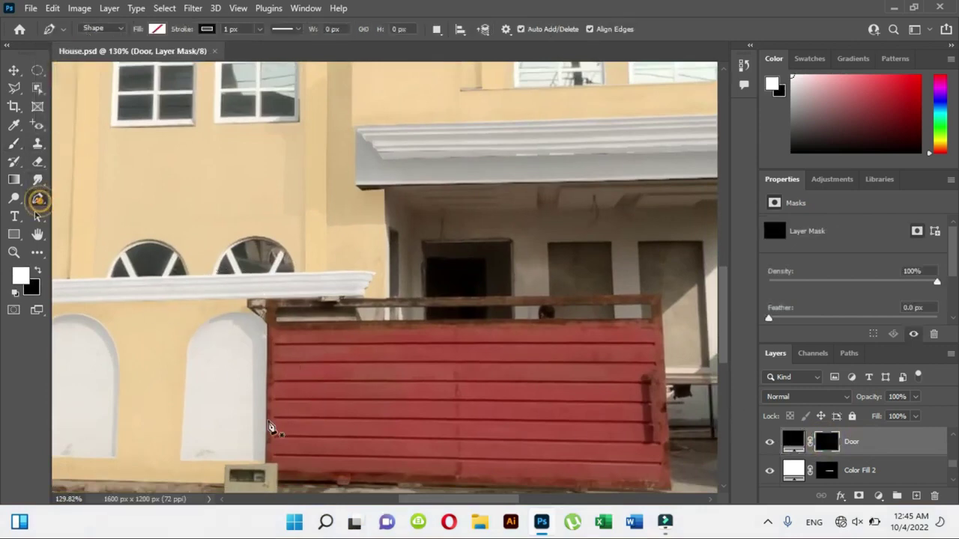
scroll(274, 400, up, 2)
scroll(264, 430, up, 3)
click(264, 429)
scroll(285, 305, up, 1)
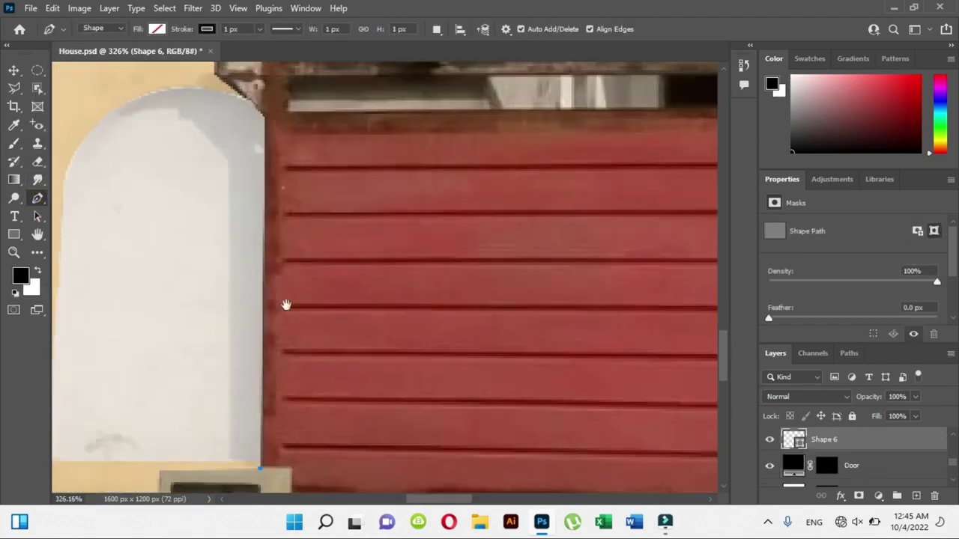
scroll(278, 262, up, 3)
click(278, 263)
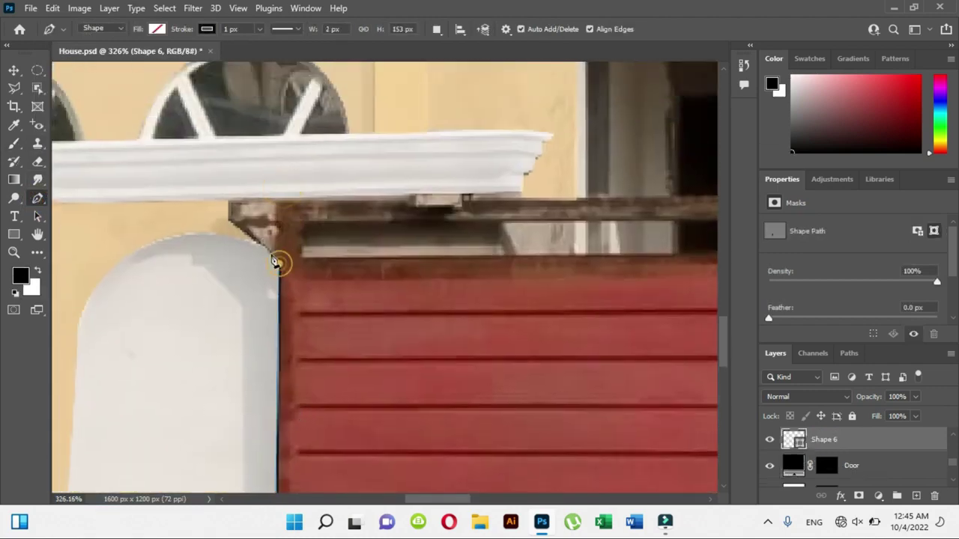
click(228, 203)
drag(376, 212, 359, 221)
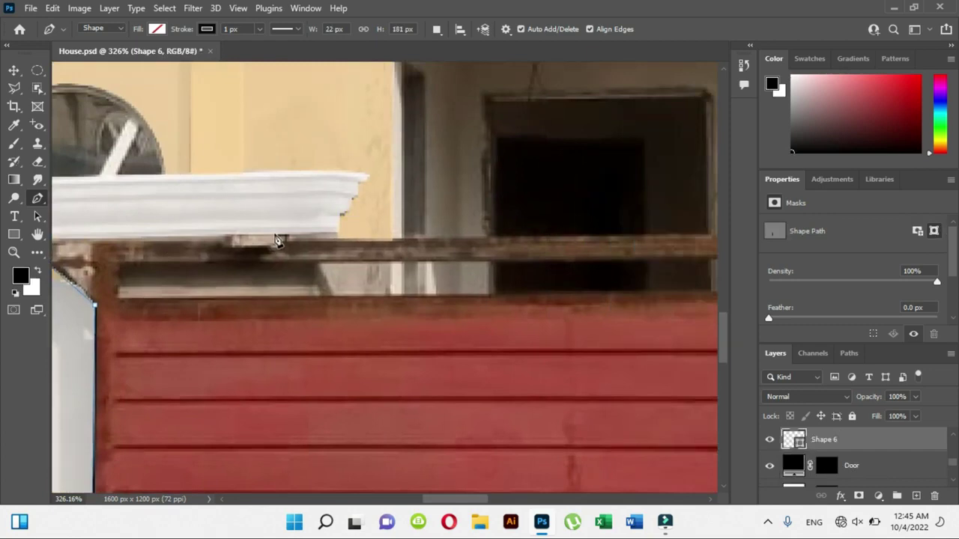
click(275, 239)
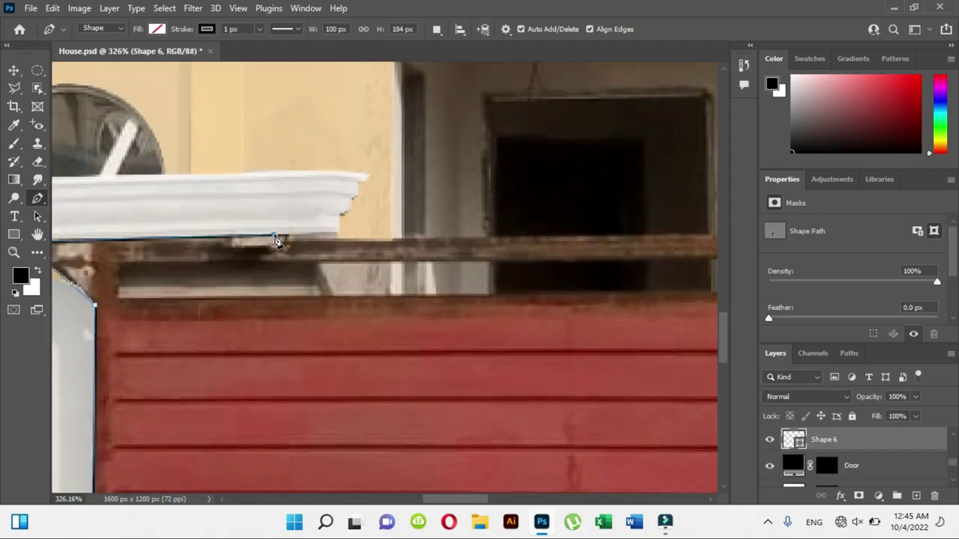
Continue the path under the ledge to the gate's top-right and bottom-right corners.
scroll(230, 243, up, 3)
click(215, 234)
click(319, 227)
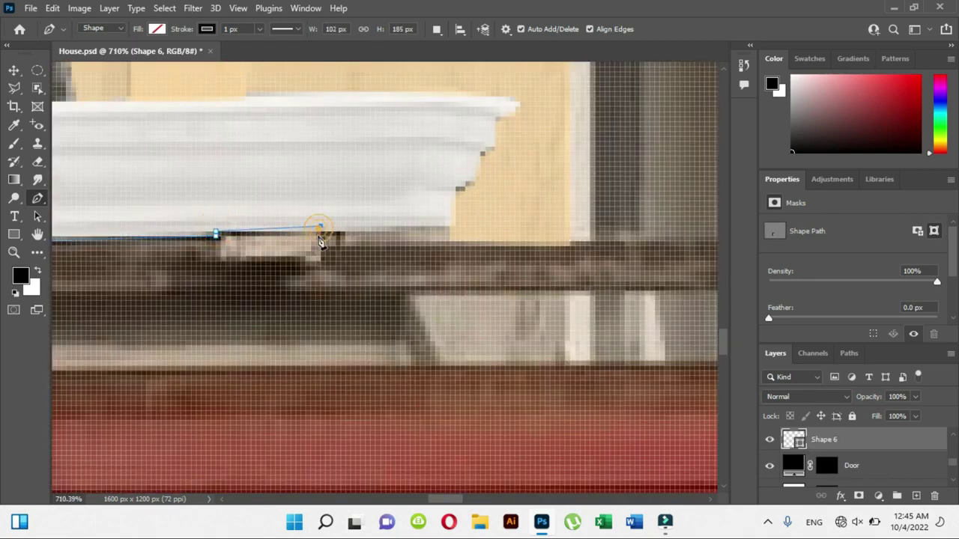
key(ctrl+z)
click(316, 233)
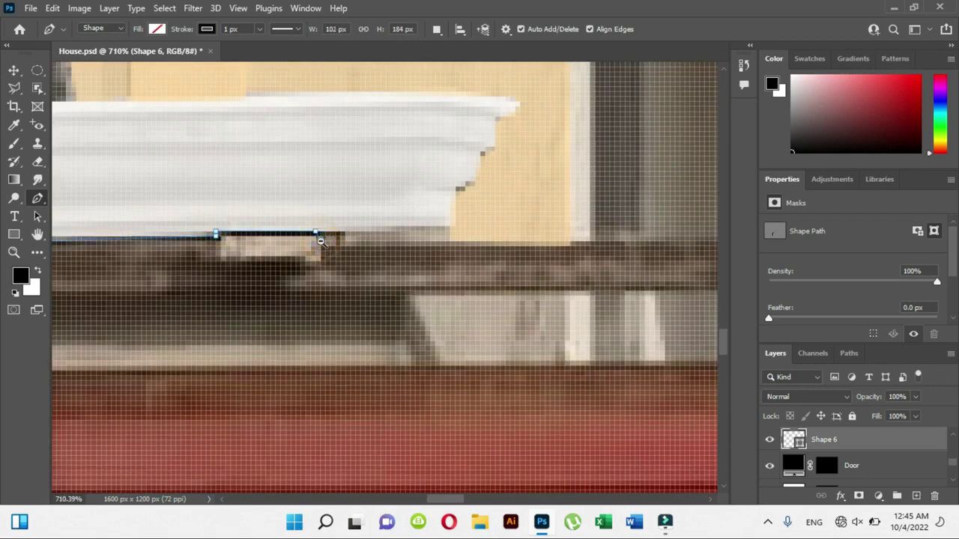
scroll(320, 240, down, 3)
scroll(378, 249, right, 5)
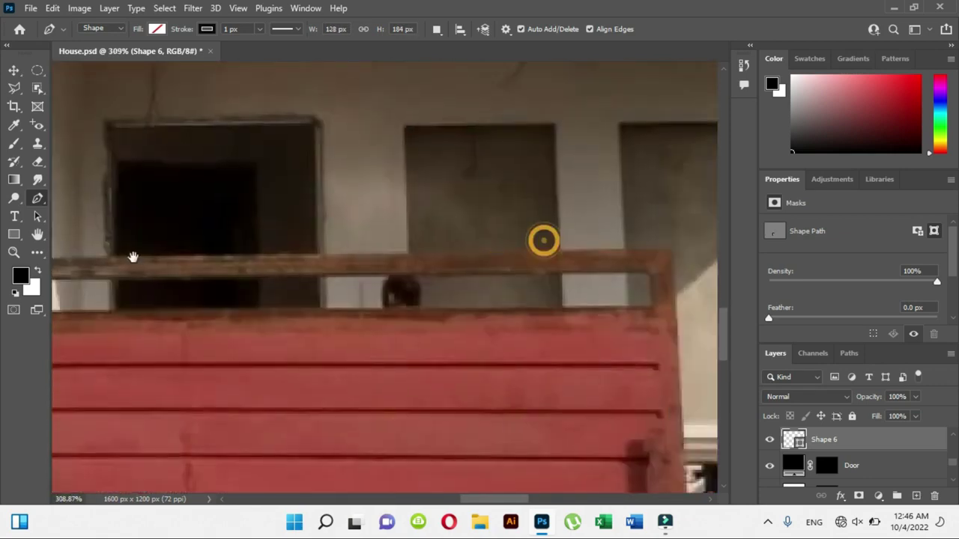
scroll(539, 240, left, 4)
scroll(626, 282, right, 5)
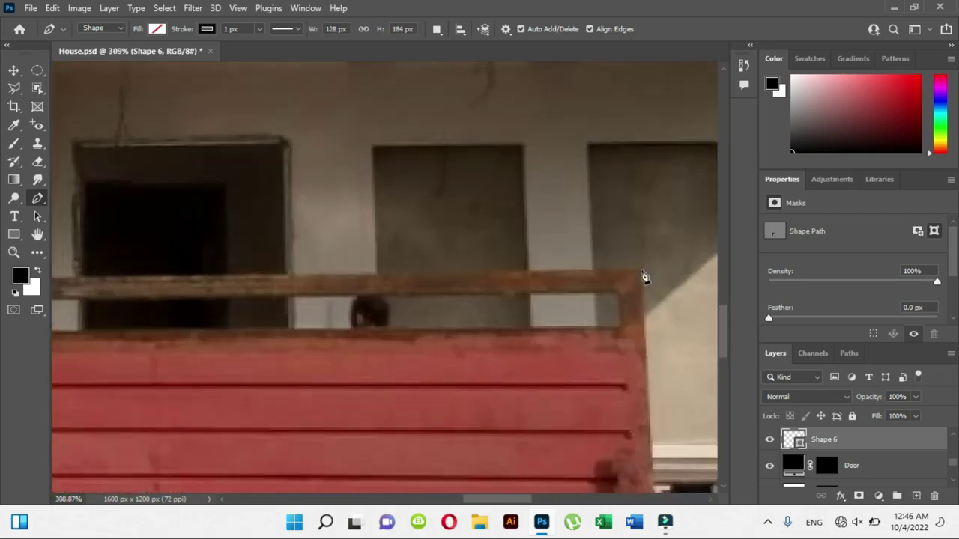
click(641, 271)
scroll(560, 322, down, 3)
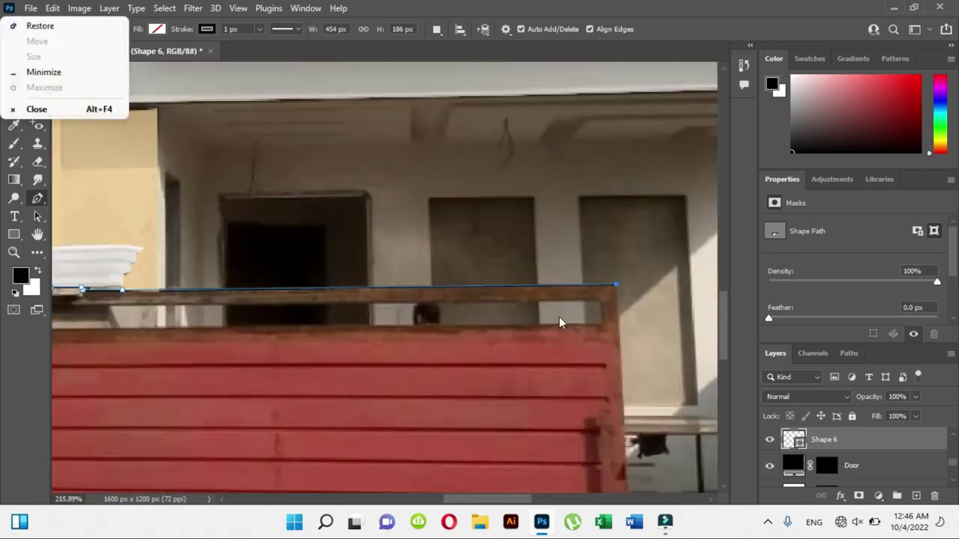
scroll(547, 345, down, 2)
scroll(516, 352, right, 2)
scroll(505, 336, up, 4)
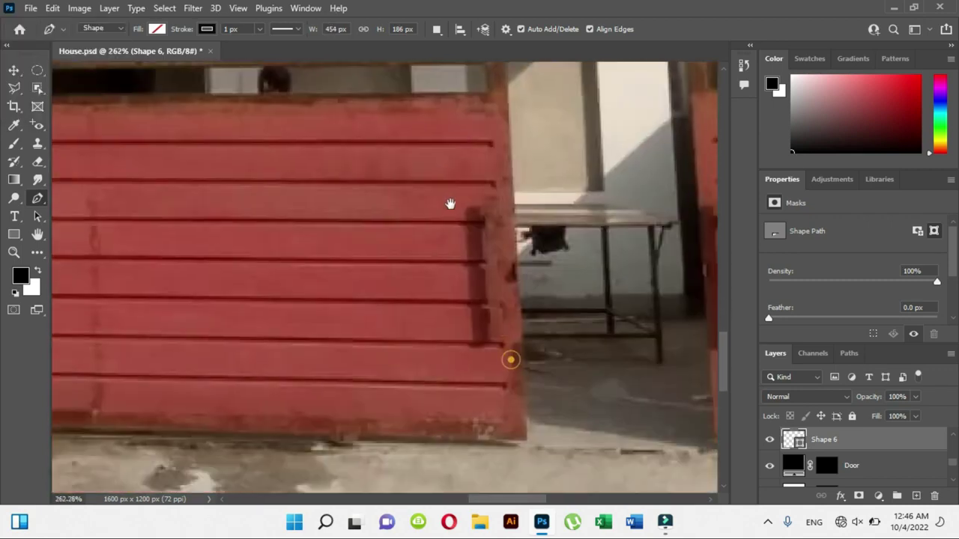
click(524, 434)
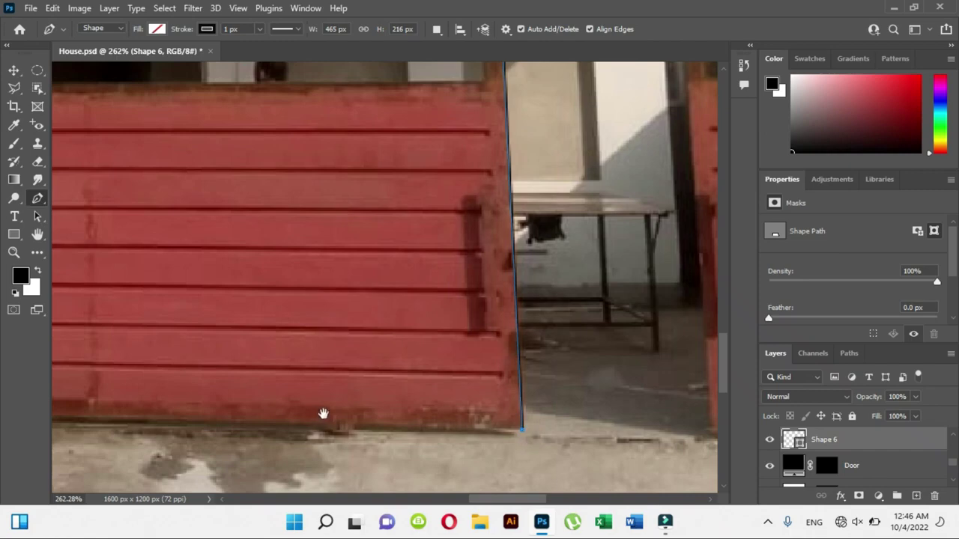
Convert the traced left-gate path into an active selection with Make Selection.
scroll(322, 413, left, 3)
drag(253, 374, 534, 363)
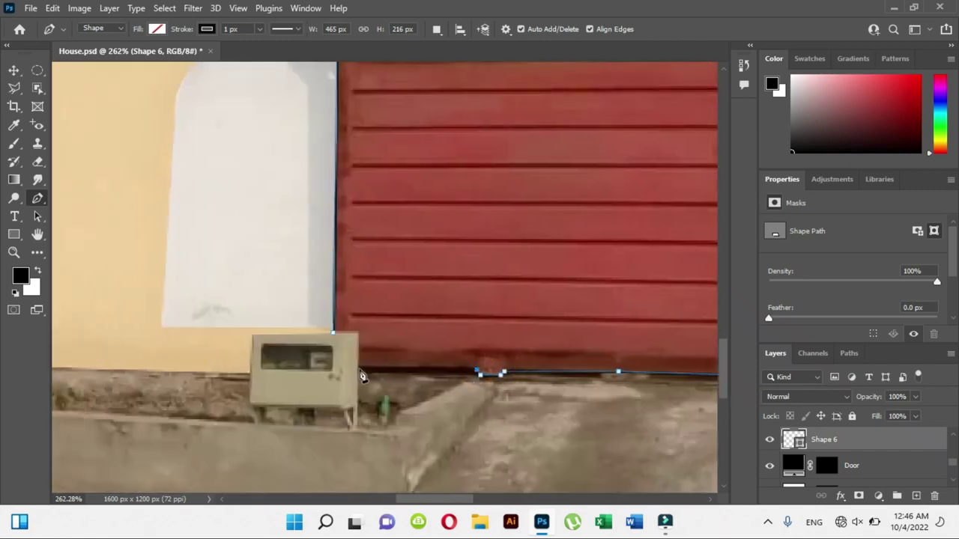
scroll(450, 272, down, 5)
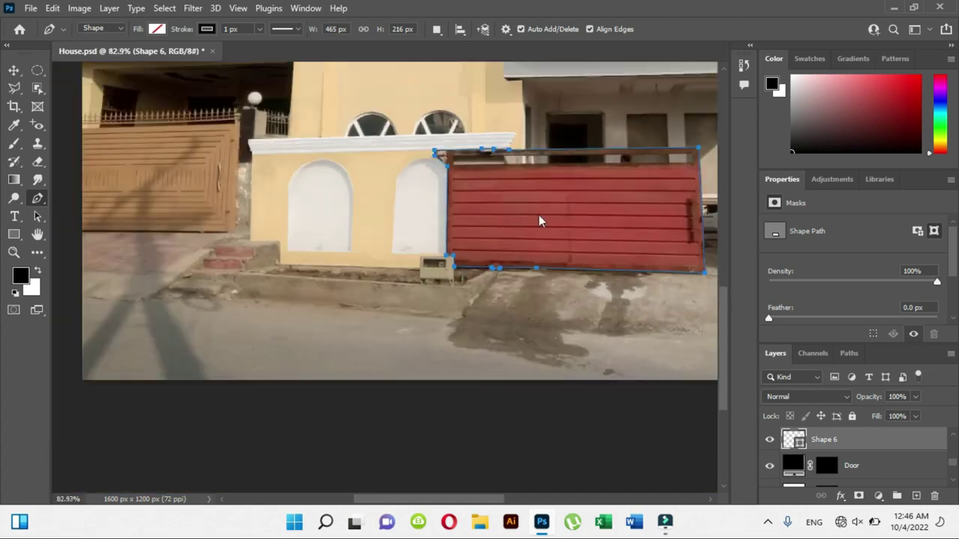
right_click(412, 309)
click(459, 252)
click(548, 125)
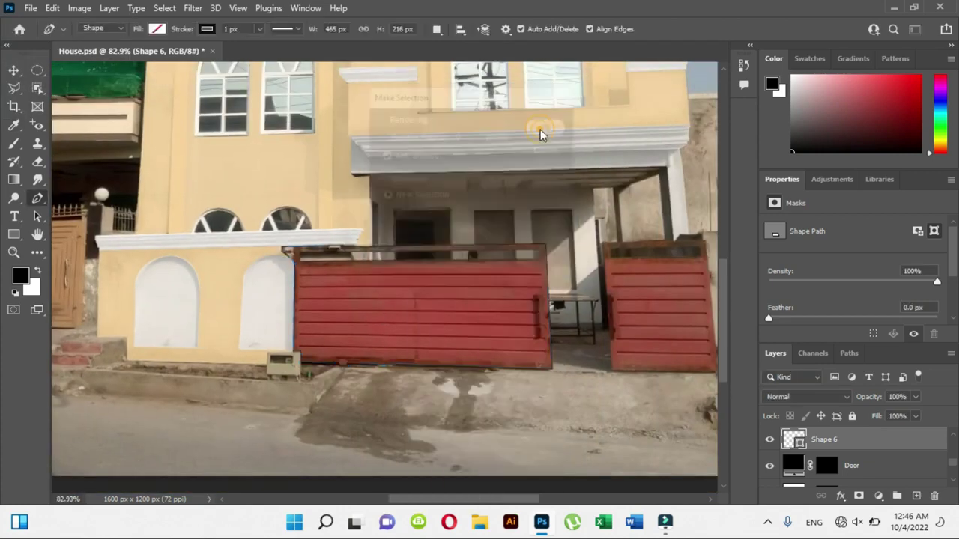
click(261, 28)
Brush the Door fill into the left gate selection, keep Normal blend mode, set opacity 80%.
key(b)
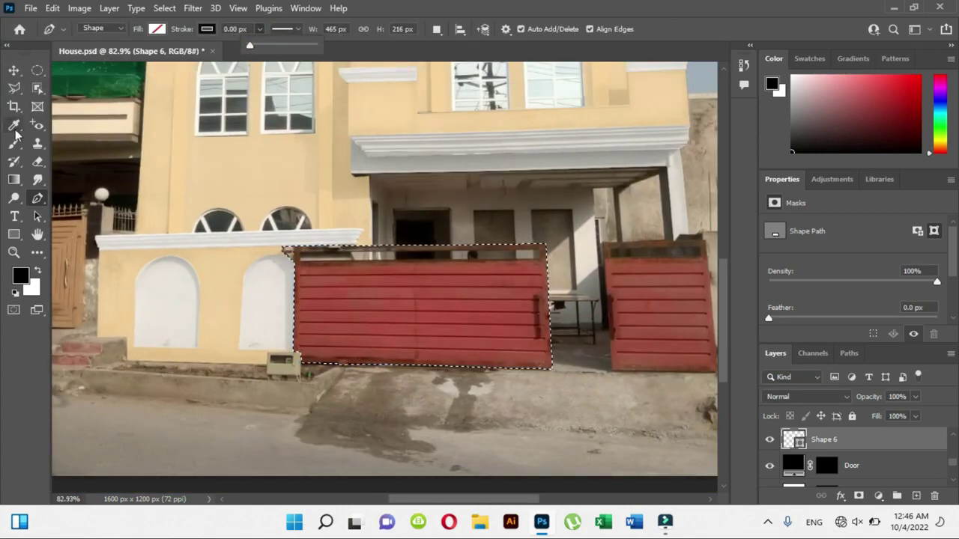
click(813, 466)
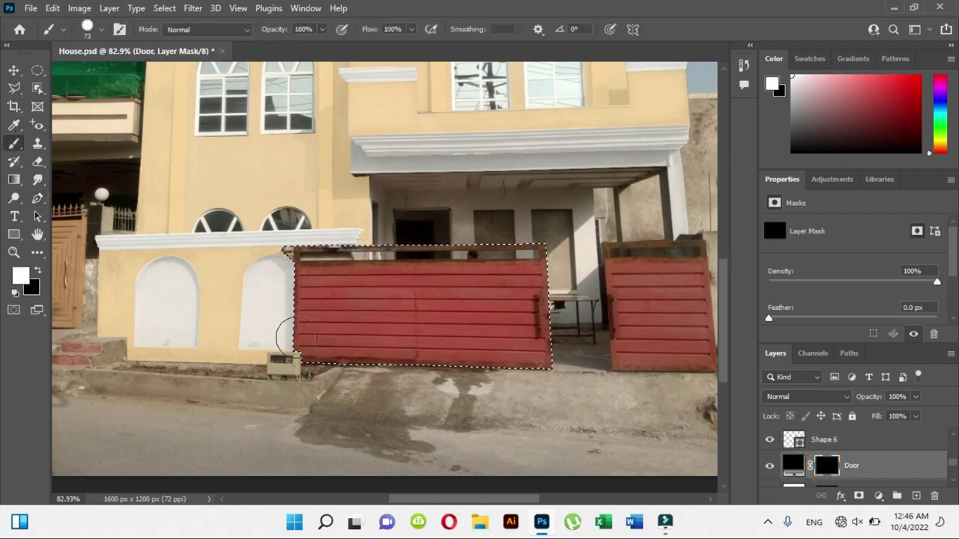
mouse_move(315, 345)
mouse_down()
mouse_move(407, 349)
mouse_move(532, 290)
mouse_up()
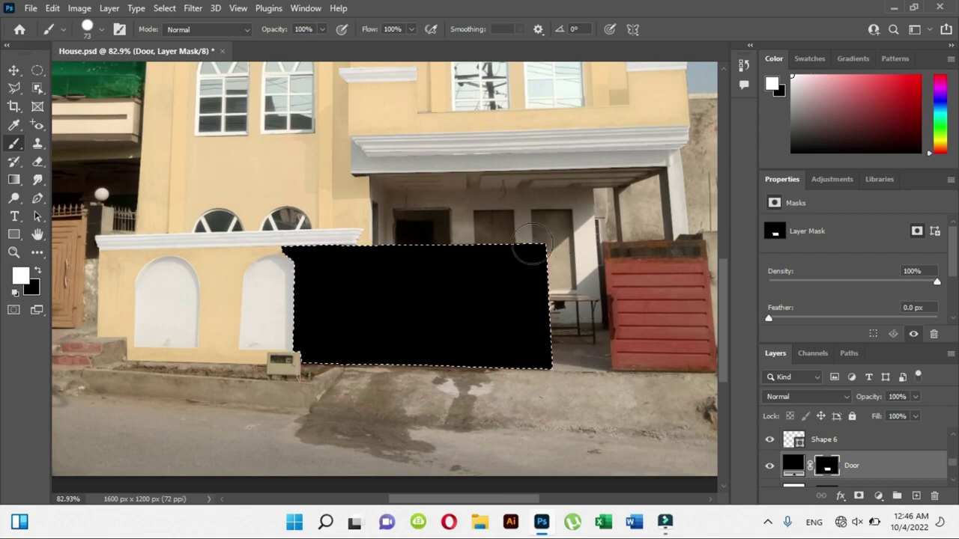
click(808, 396)
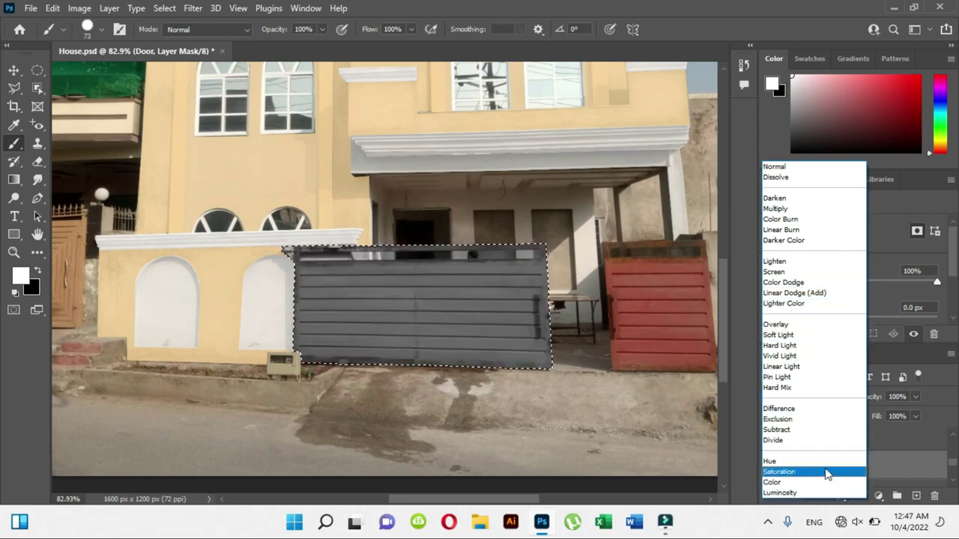
click(741, 393)
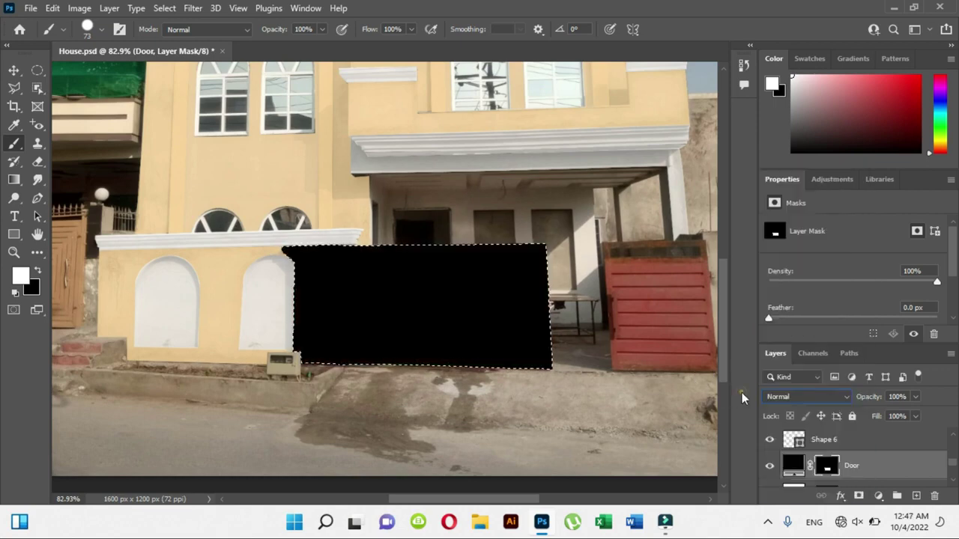
mouse_move(908, 414)
mouse_down()
mouse_move(888, 417)
mouse_move(913, 415)
mouse_move(903, 418)
mouse_up()
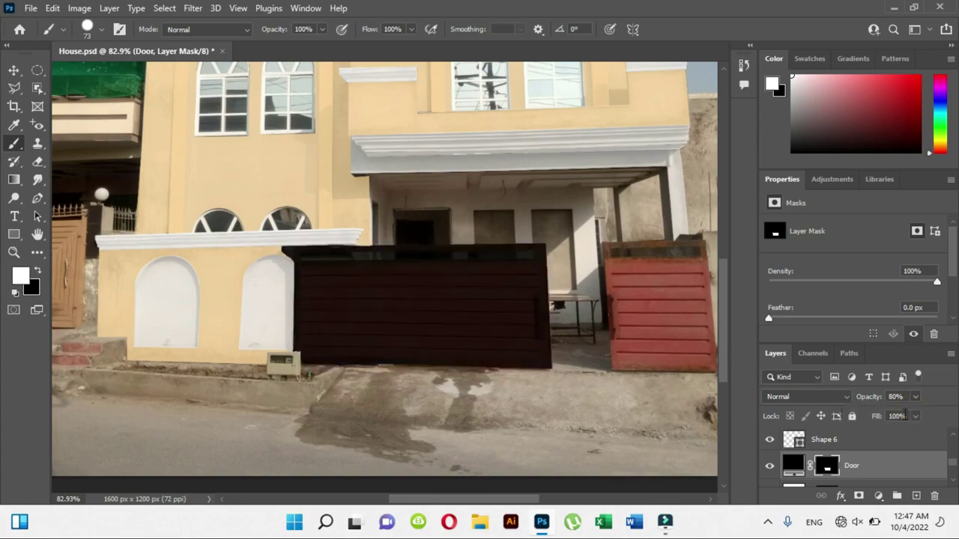
scroll(427, 255, down, 5)
Raise the Door opacity and select the left gate's top rail strip with straight edges.
scroll(438, 255, up, 3)
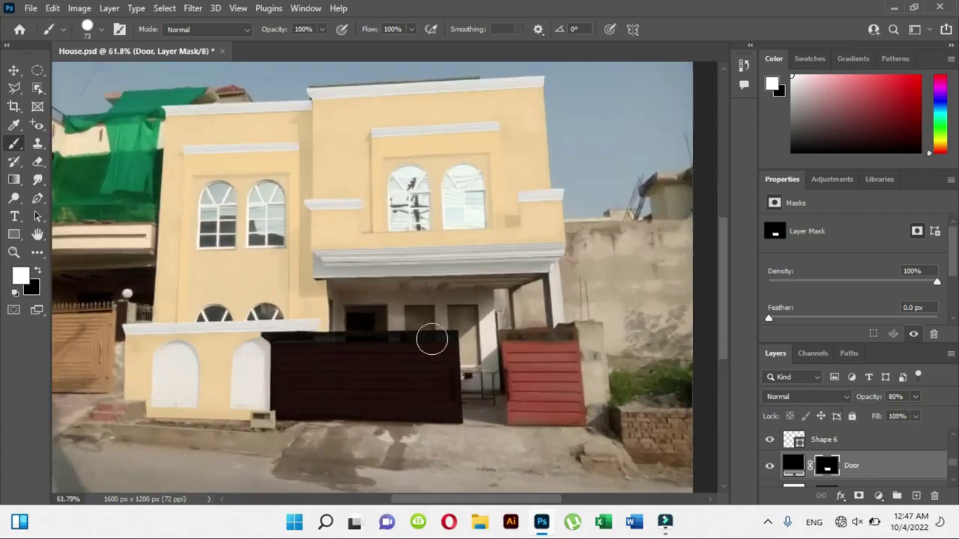
drag(916, 412, 856, 403)
scroll(333, 352, up, 3)
scroll(337, 348, up, 2)
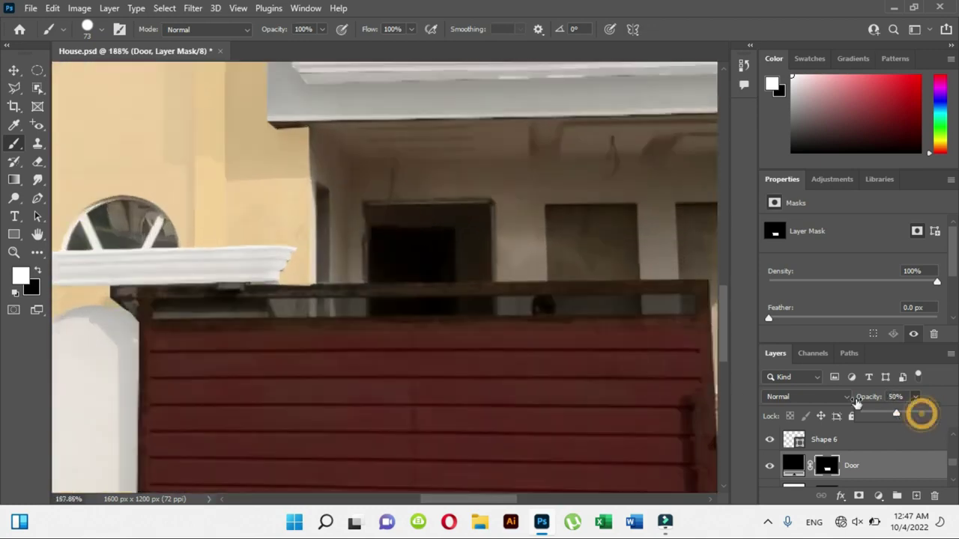
click(14, 88)
click(154, 301)
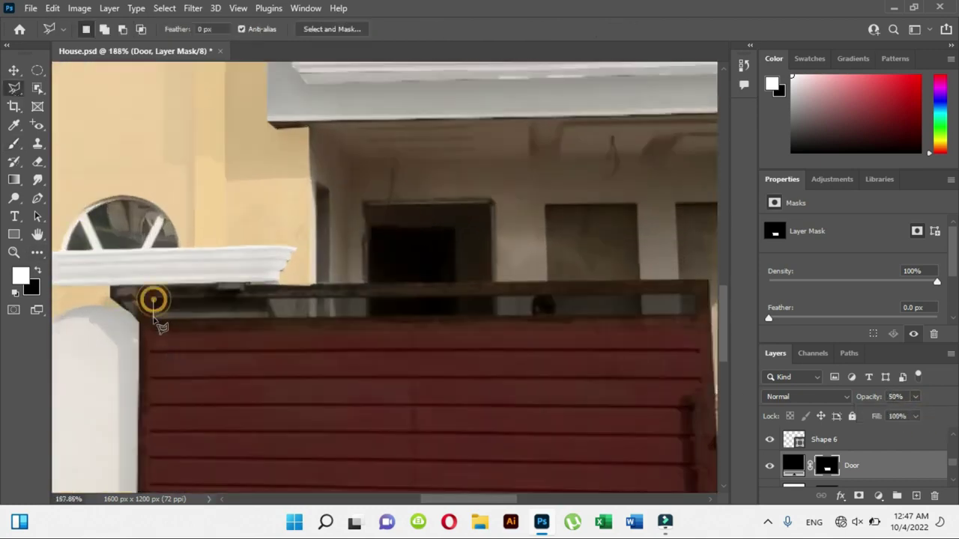
click(153, 317)
drag(462, 297, 376, 331)
click(612, 350)
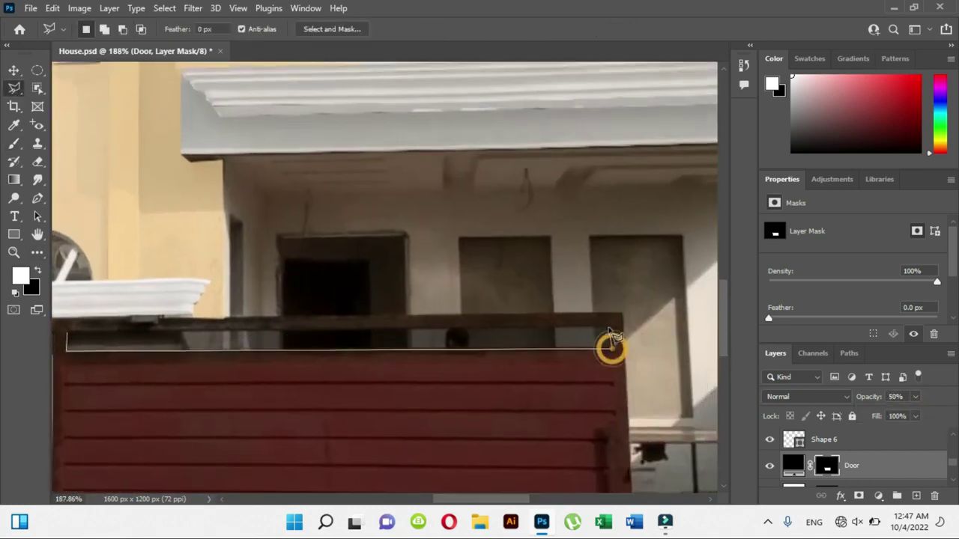
click(612, 328)
click(312, 326)
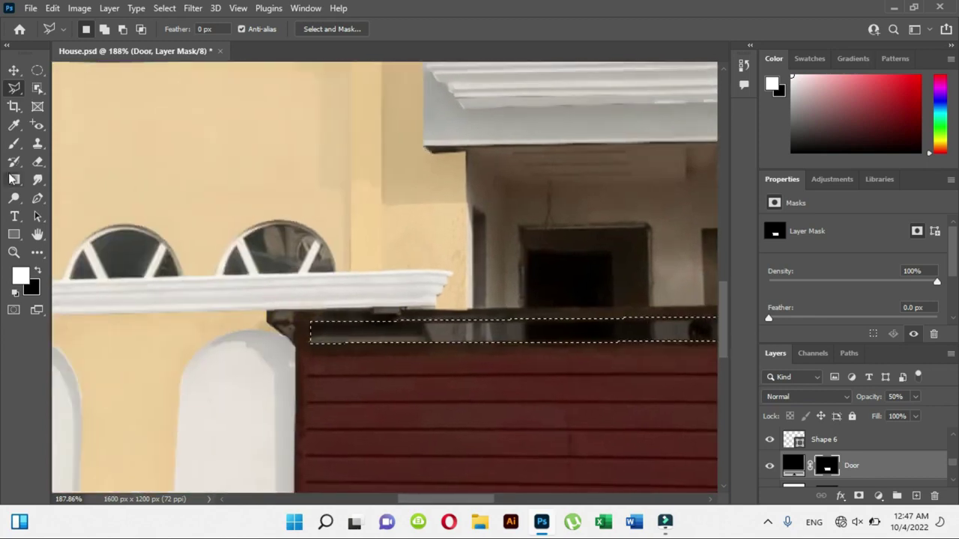
Work the top rail strip with the Eraser, deselect, and set Door opacity to 84%.
click(38, 162)
drag(294, 332, 595, 339)
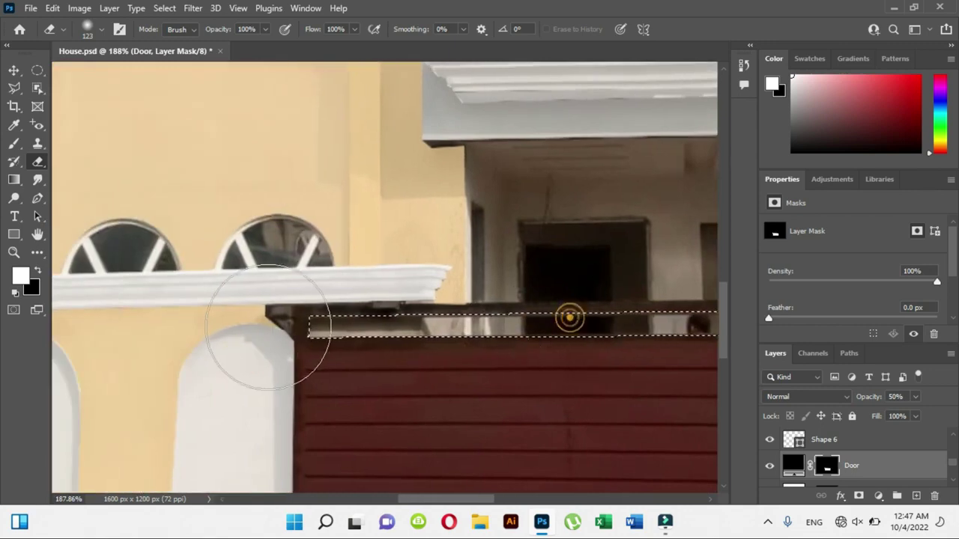
key(ctrl+d)
drag(945, 417, 940, 417)
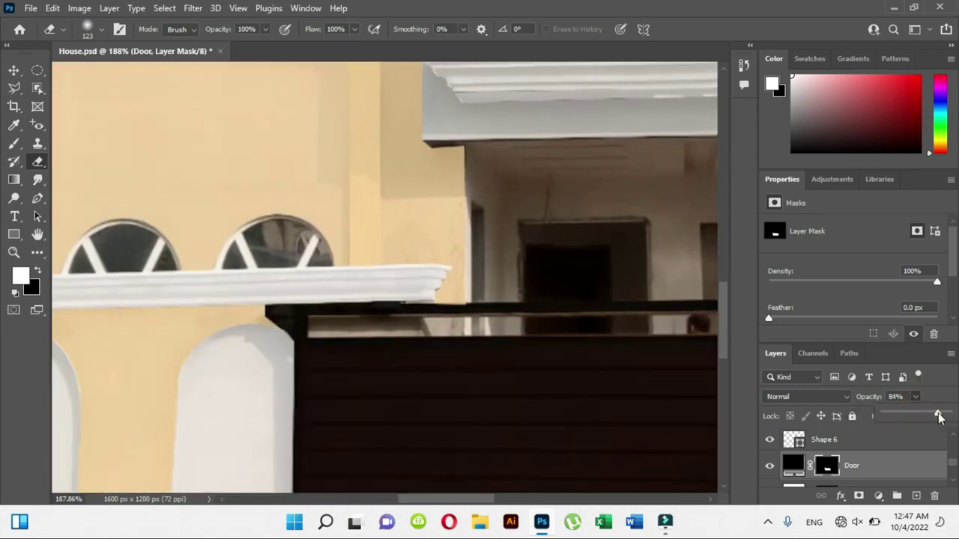
scroll(325, 278, down, 3)
scroll(337, 332, down, 3)
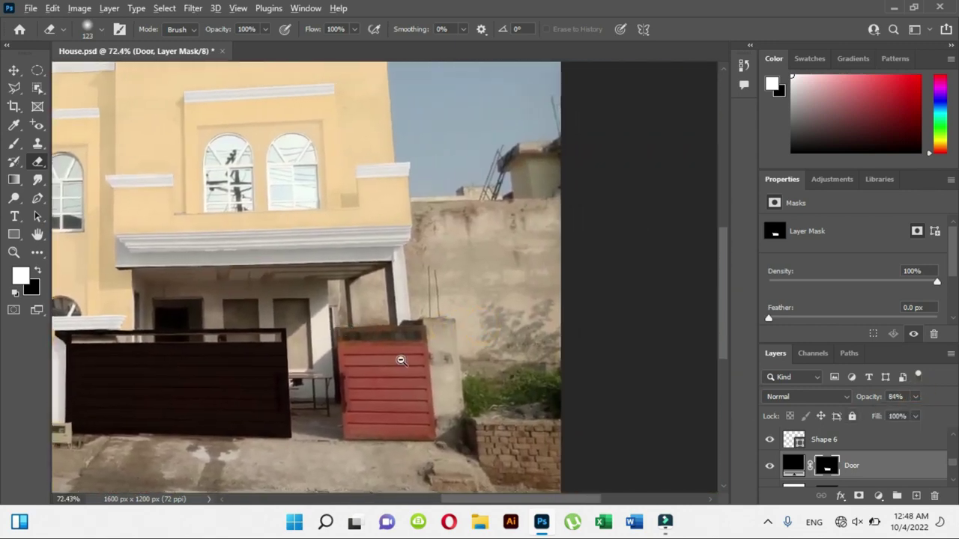
scroll(401, 360, up, 5)
Magnetic-lasso the right gate and brush it dark brown on the Door mask.
click(15, 89)
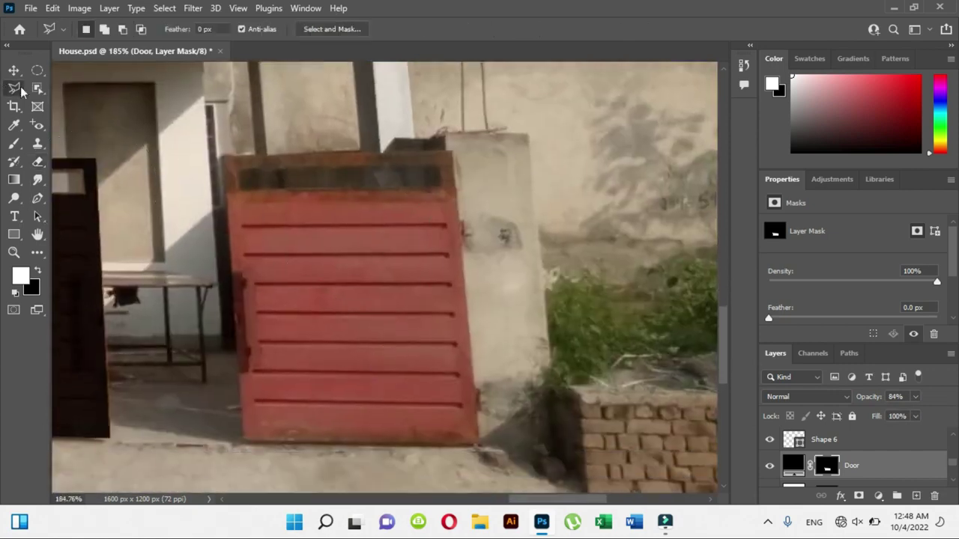
click(224, 158)
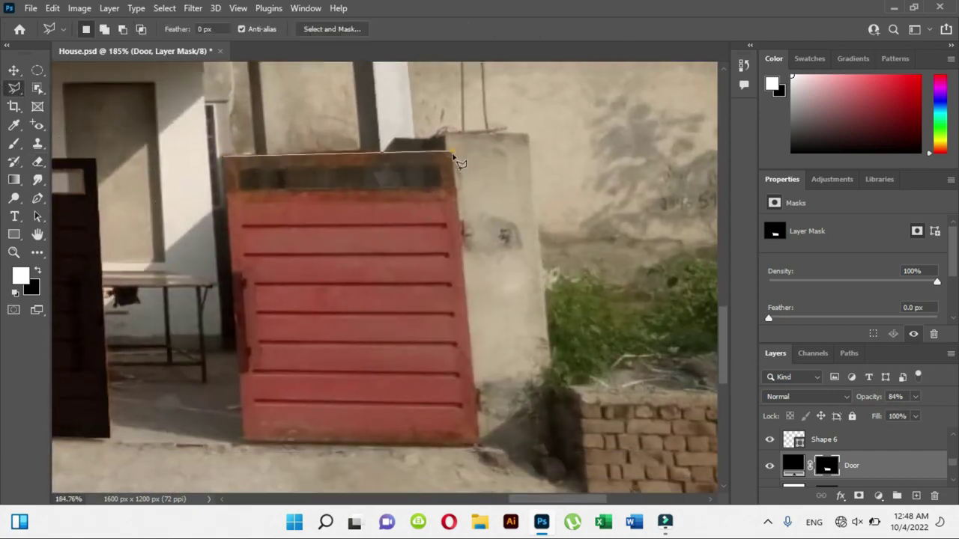
click(480, 445)
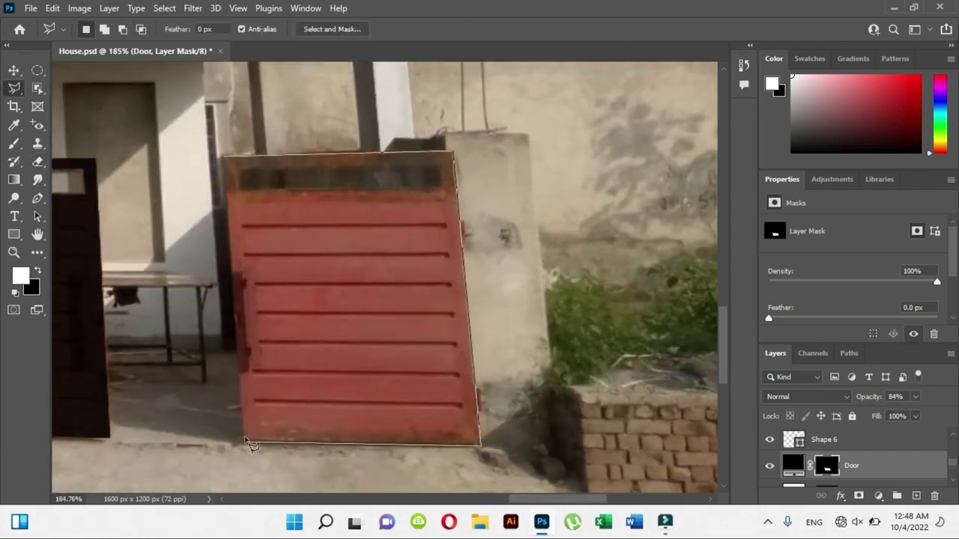
click(224, 158)
click(13, 144)
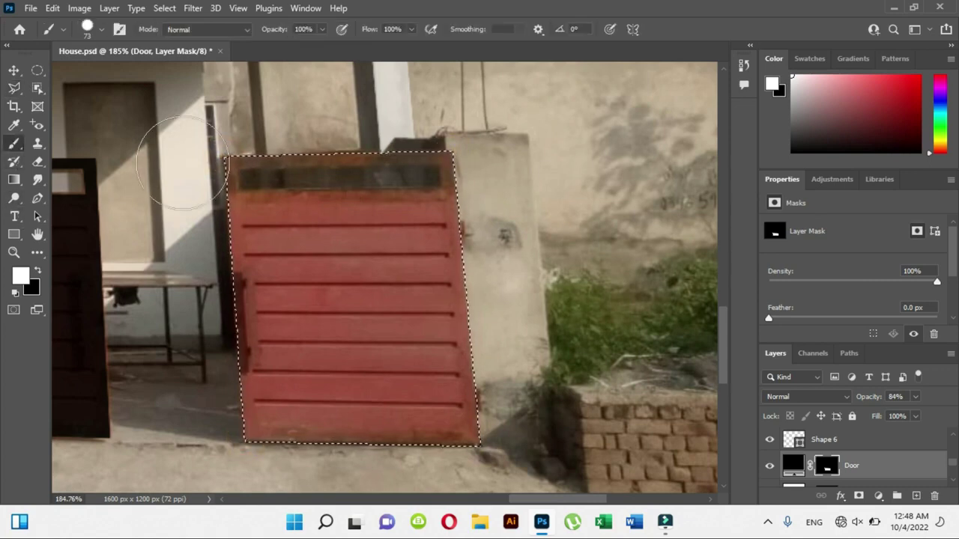
mouse_move(235, 250)
mouse_down()
mouse_move(417, 274)
mouse_move(424, 237)
mouse_move(412, 360)
mouse_move(353, 406)
mouse_up()
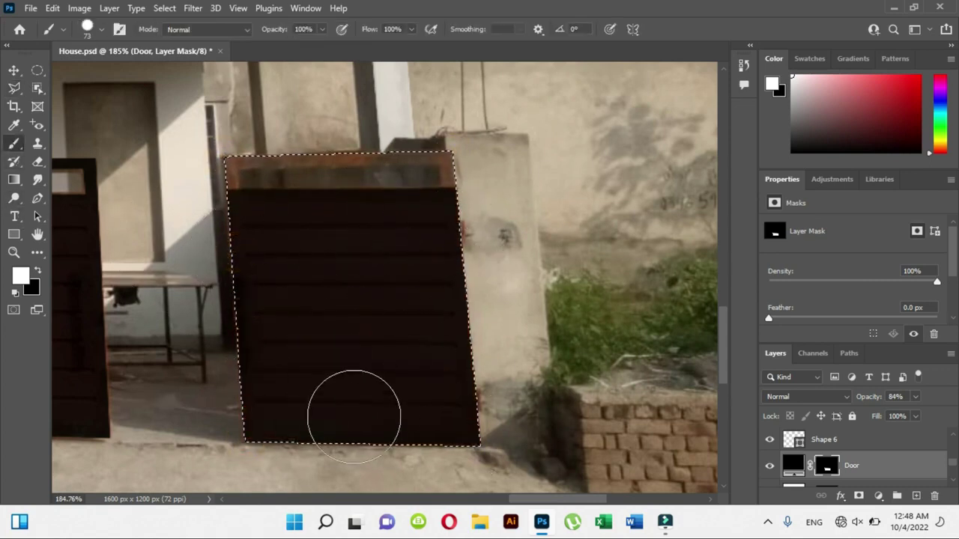
drag(452, 191, 224, 173)
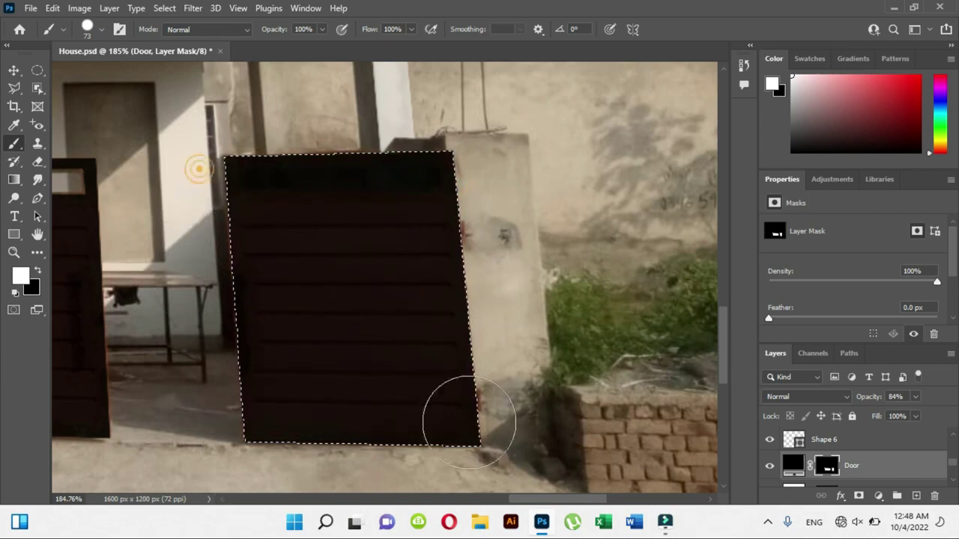
key(ctrl+d)
Lower Door opacity and outline the dark strip along the gate top with the Polygonal Lasso.
drag(917, 414, 888, 413)
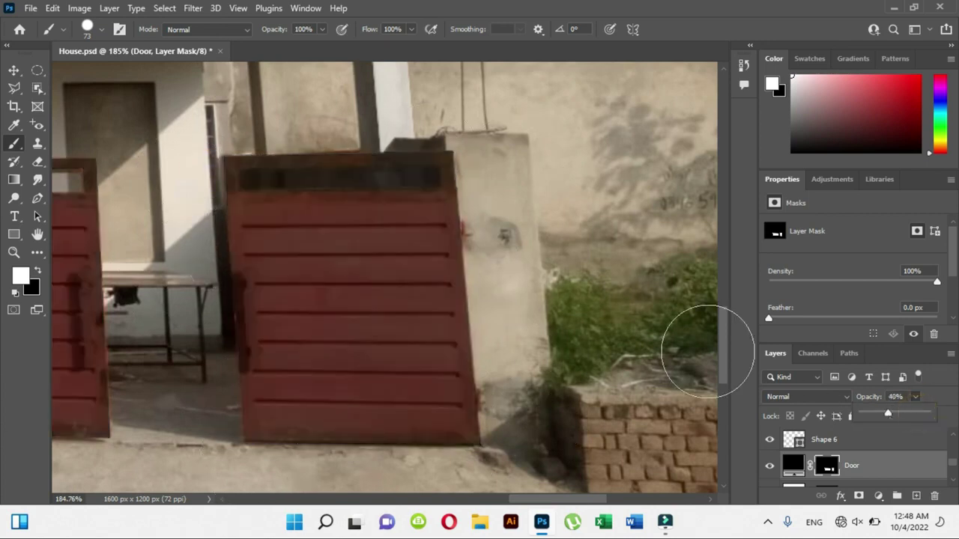
scroll(338, 184, up, 5)
key(l)
click(159, 215)
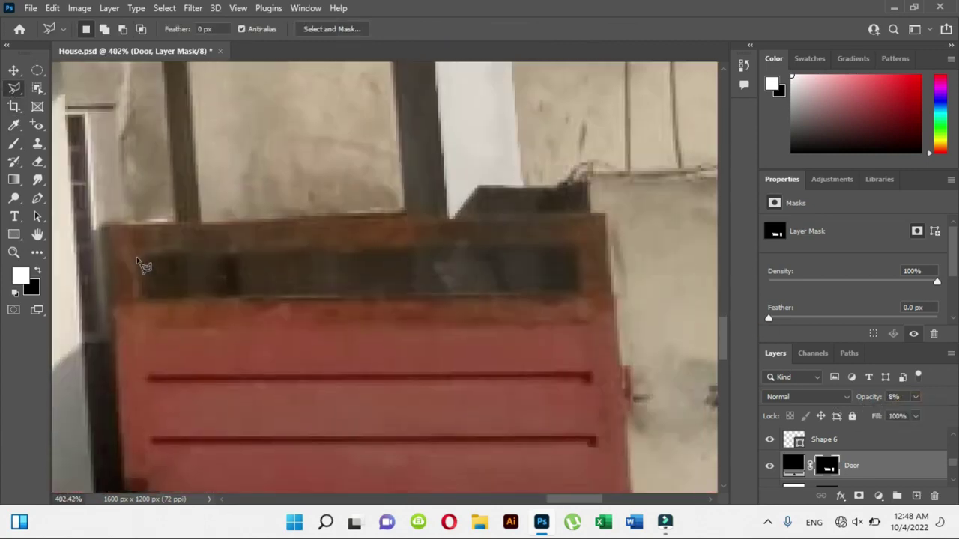
click(136, 255)
click(577, 248)
click(579, 292)
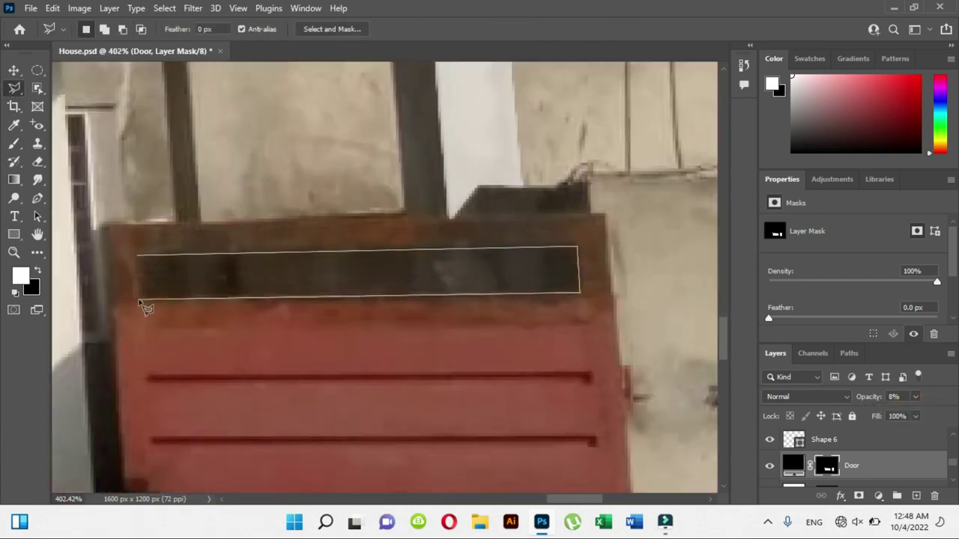
double_click(137, 299)
Erase the brown fill from the top strip, deselect, and set Door opacity to 87%.
click(136, 255)
click(38, 161)
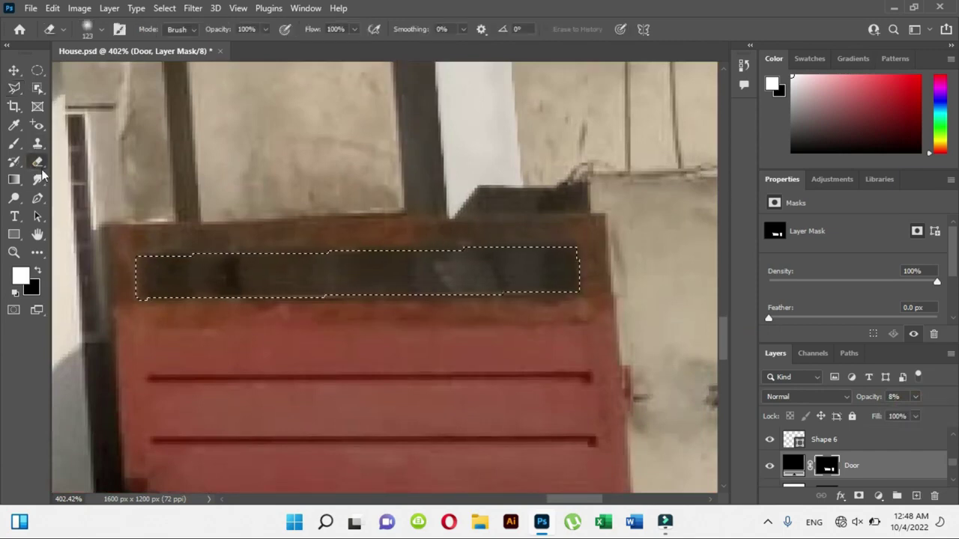
click(213, 271)
drag(512, 272, 214, 278)
key(ctrl+d)
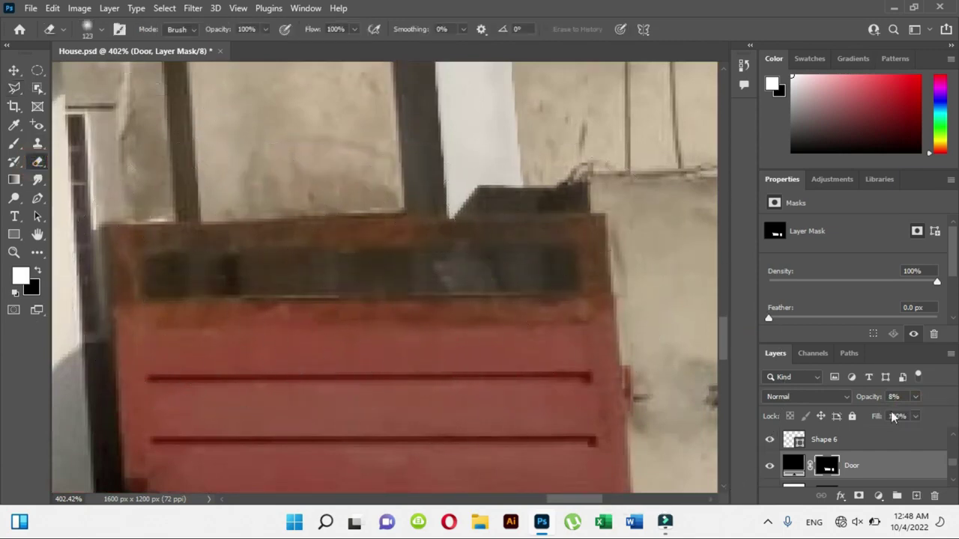
drag(895, 415, 940, 414)
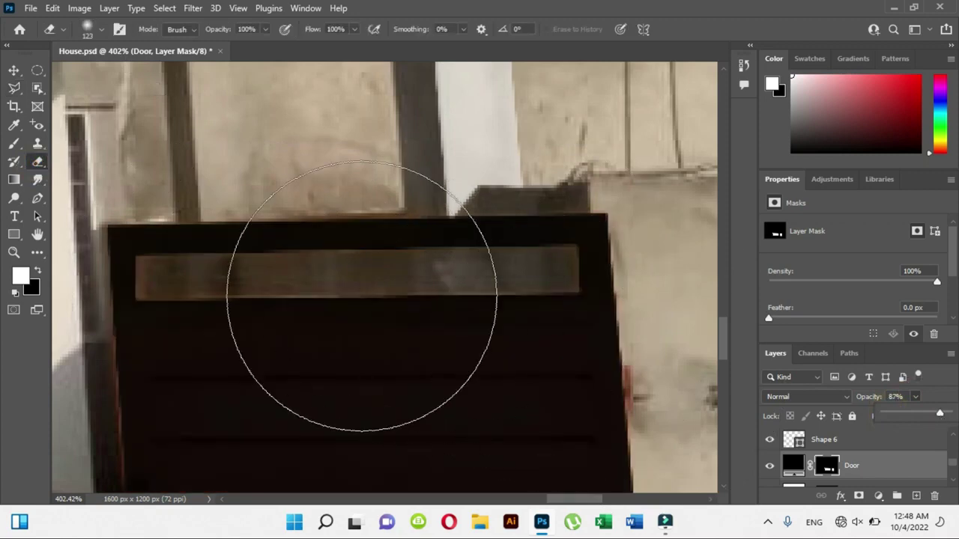
Zoom out and save House.psd.
scroll(361, 297, down, 5)
scroll(361, 298, down, 1)
scroll(317, 314, down, 1)
scroll(488, 326, down, 1)
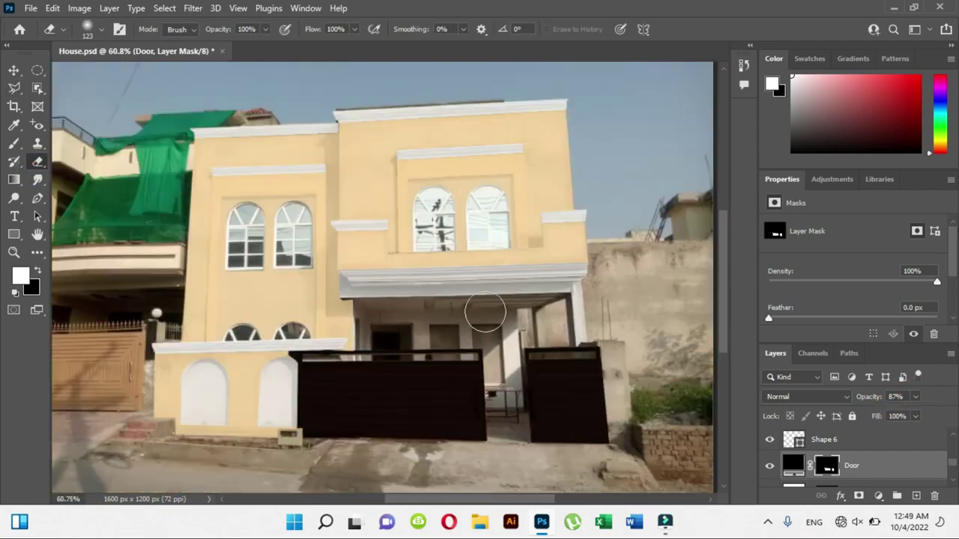
key(ctrl+s)
scroll(380, 249, down, 1)
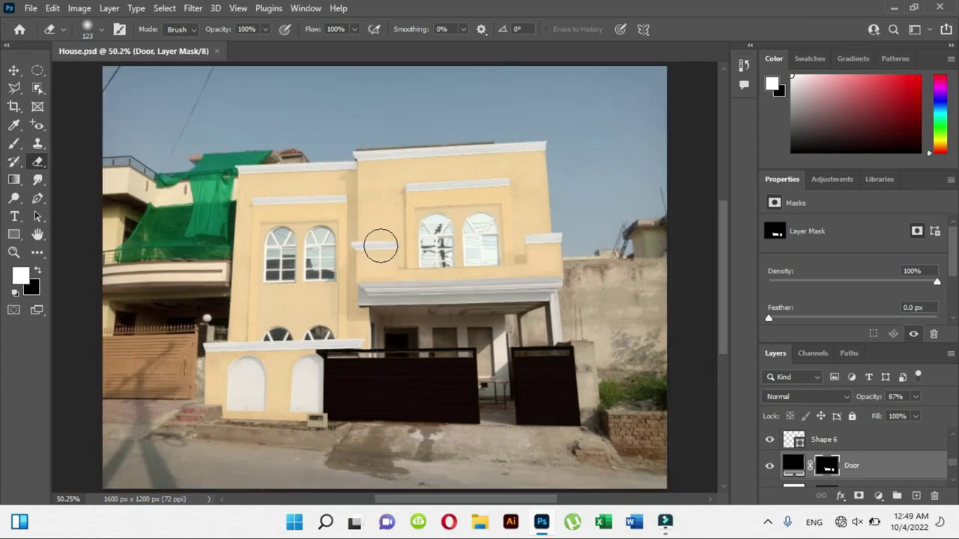
With the Move tool active, target the Color Fill 4 layer mask.
key(v)
click(769, 525)
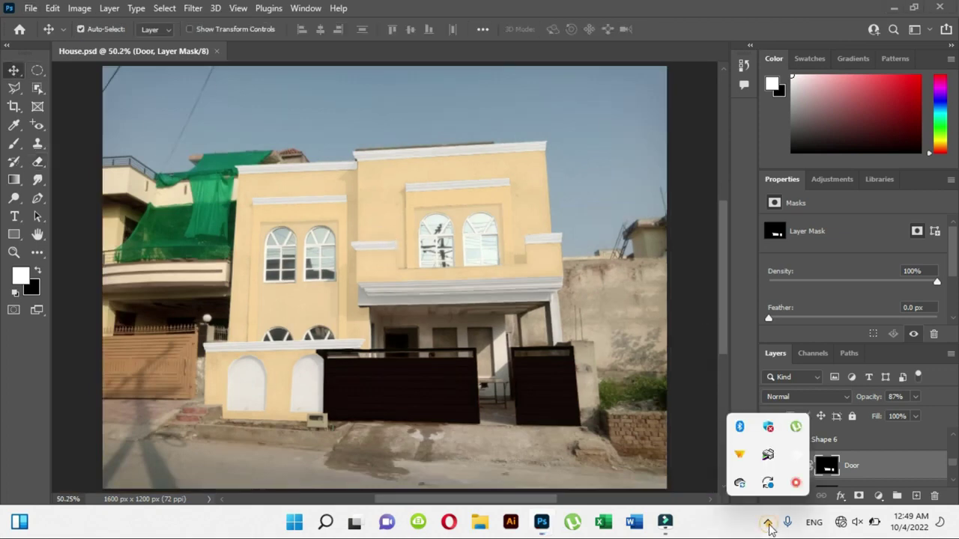
click(769, 527)
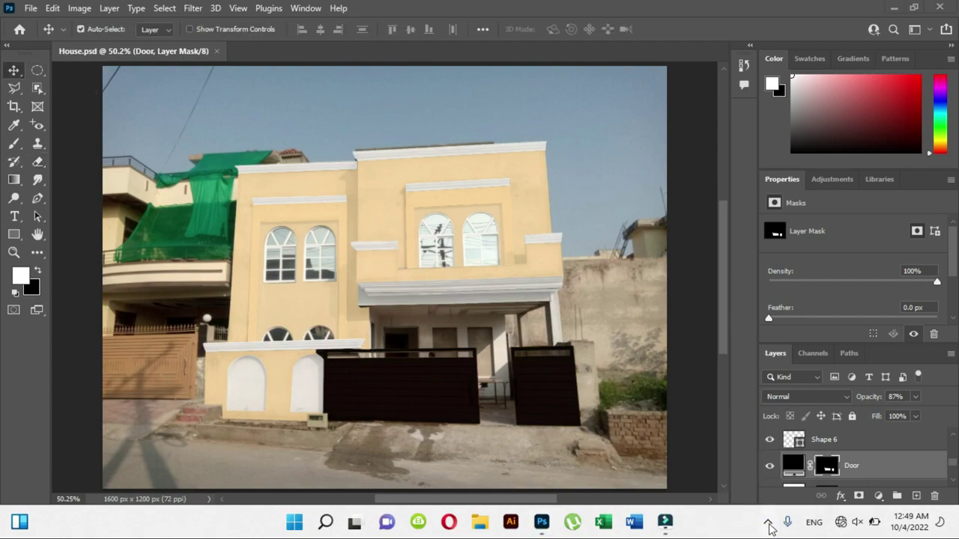
scroll(626, 381, up, 3)
scroll(557, 364, up, 4)
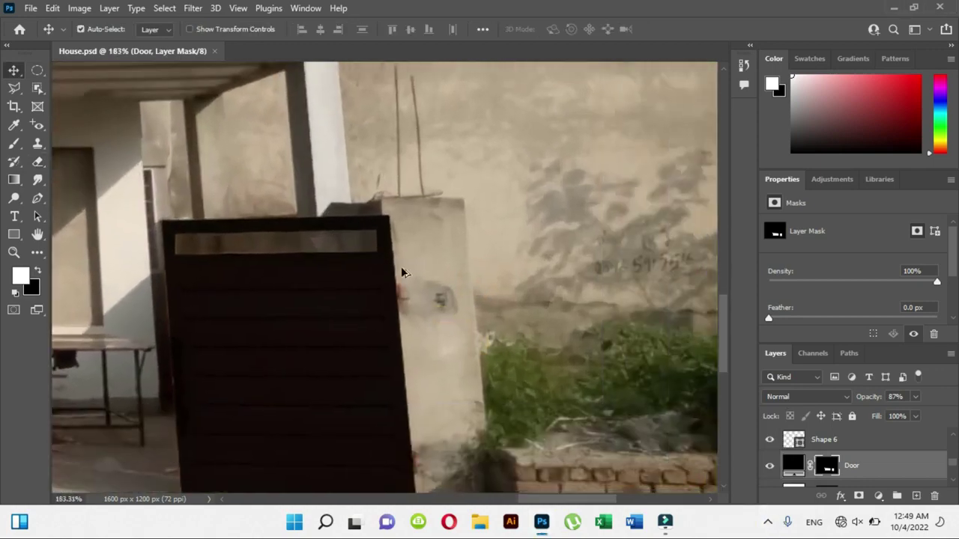
scroll(402, 271, down, 7)
click(110, 272)
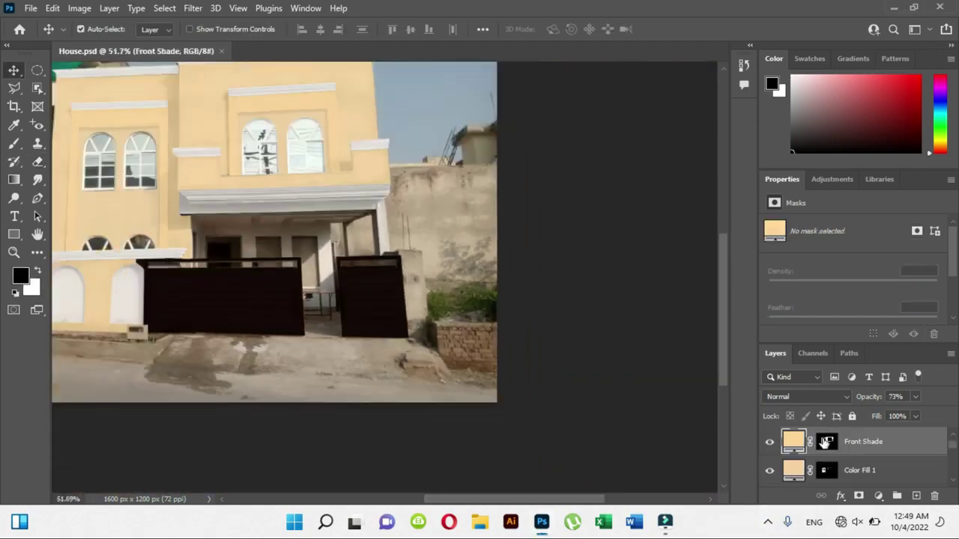
scroll(419, 278, up, 4)
scroll(412, 272, up, 2)
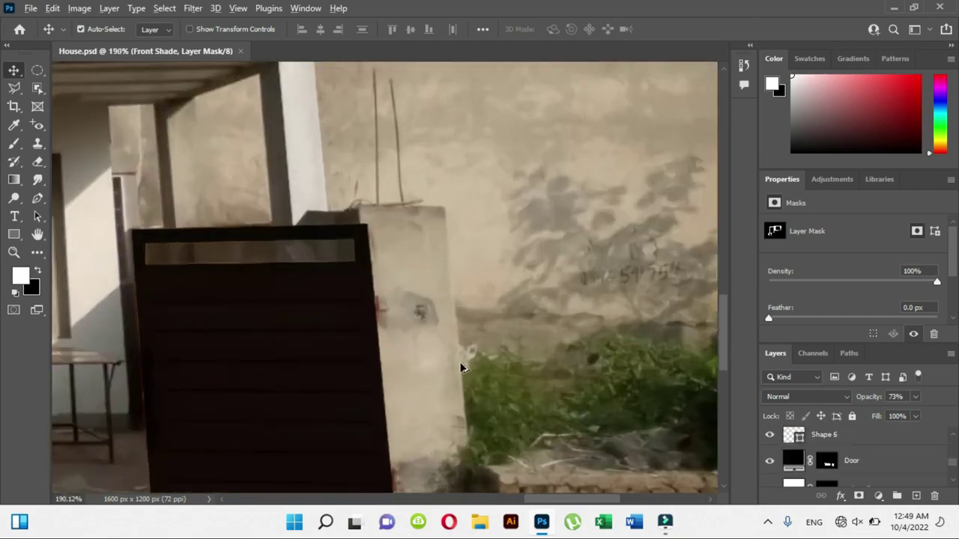
scroll(404, 349, down, 6)
click(181, 335)
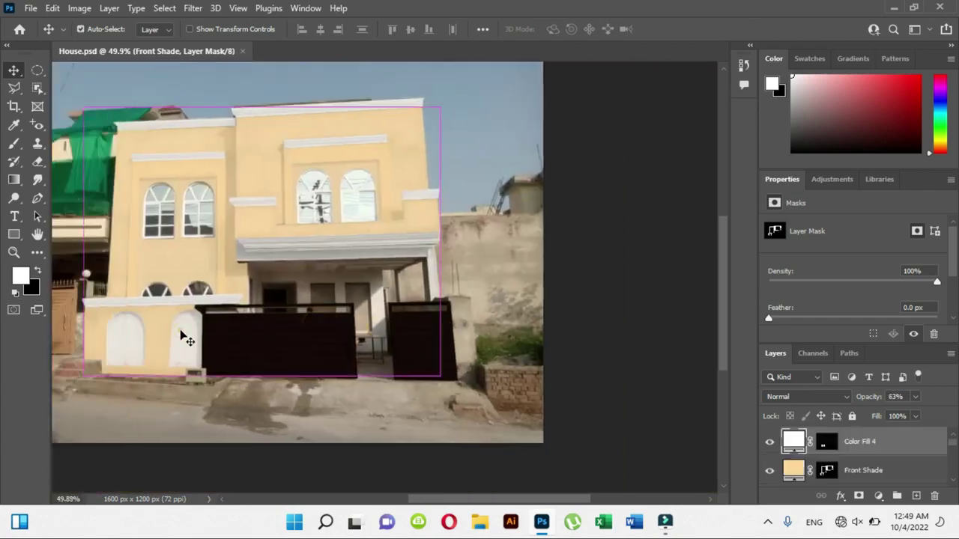
click(827, 442)
Outline a polygonal selection around the narrow pillar beside the right gate.
scroll(454, 347, up, 5)
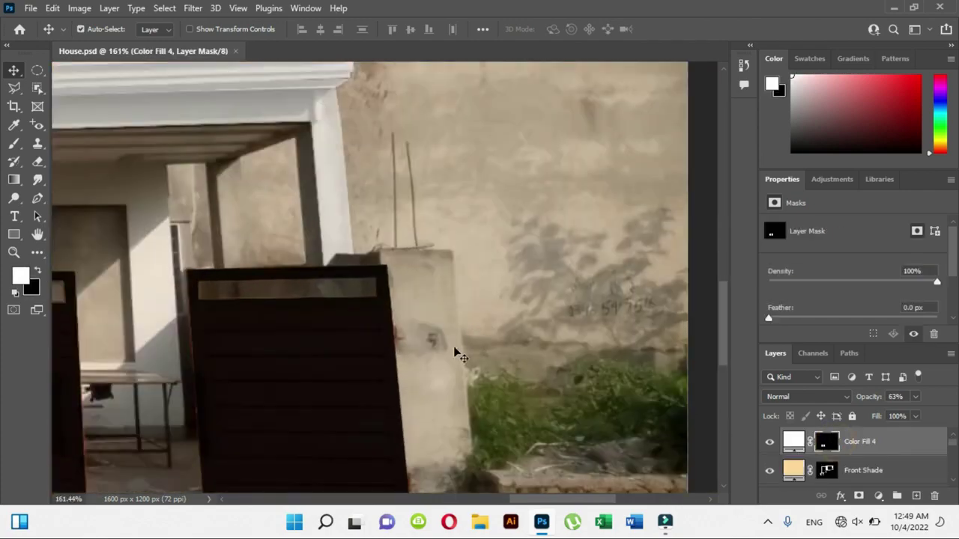
drag(454, 347, 400, 250)
click(18, 90)
scroll(400, 200, up, 2)
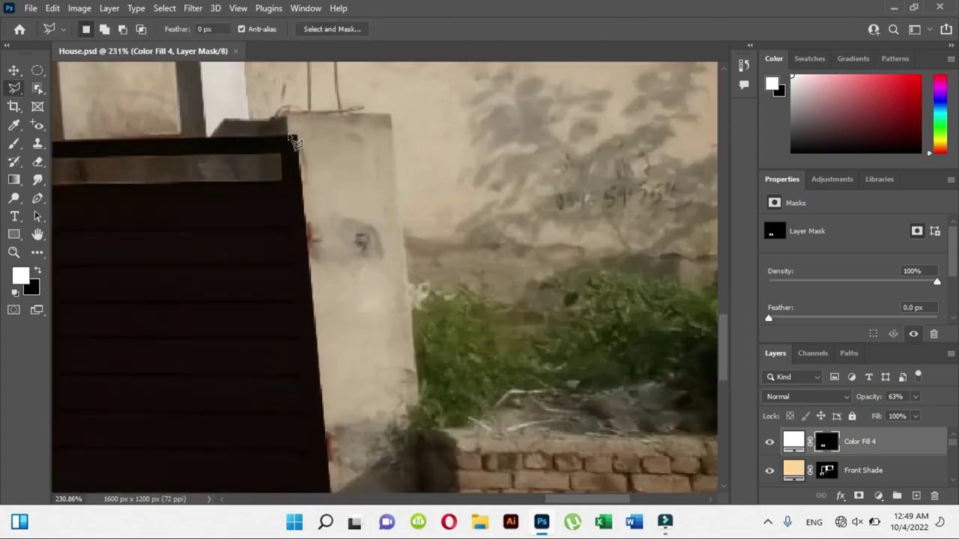
click(284, 114)
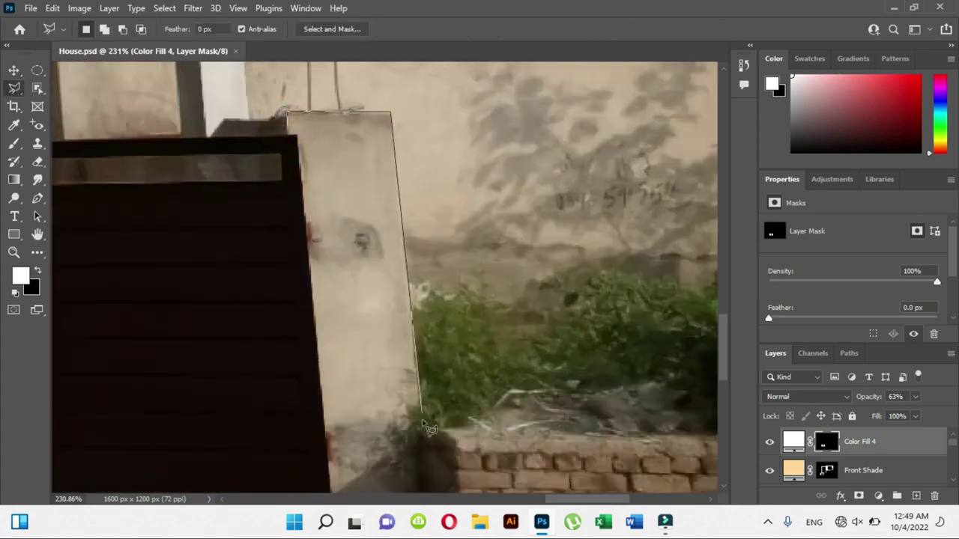
drag(430, 438, 427, 236)
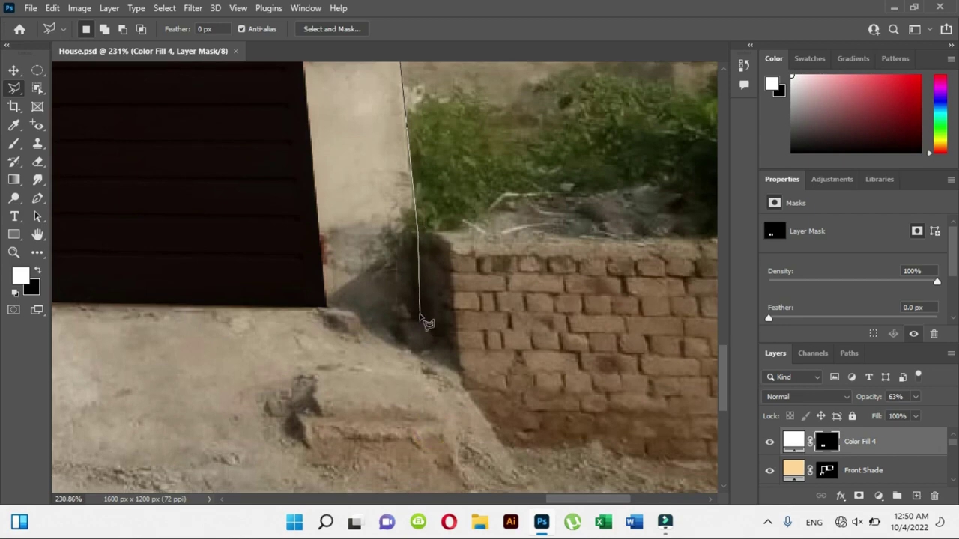
click(420, 309)
click(327, 308)
drag(342, 166, 429, 358)
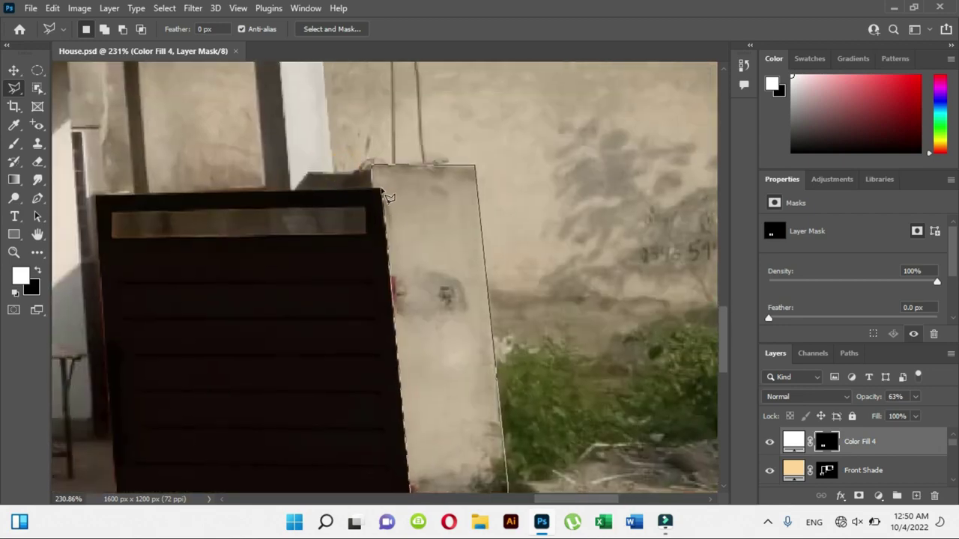
click(370, 187)
Brush the selected pillar into the Color Fill 4 mask so it appears pale.
key(b)
mouse_move(379, 202)
mouse_down()
mouse_move(439, 364)
mouse_move(466, 407)
mouse_up()
scroll(445, 332, down, 3)
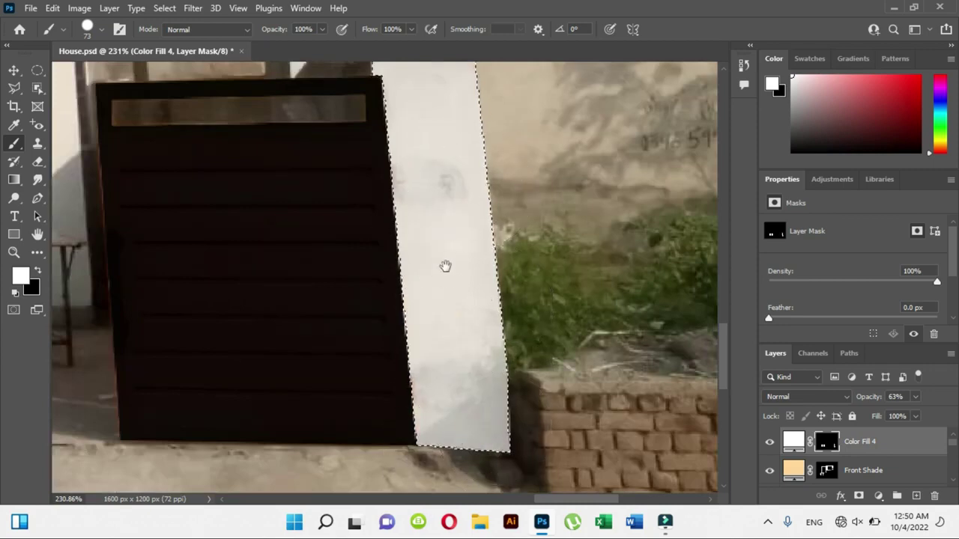
scroll(443, 267, up, 3)
click(471, 255)
scroll(467, 242, down, 8)
scroll(479, 269, down, 2)
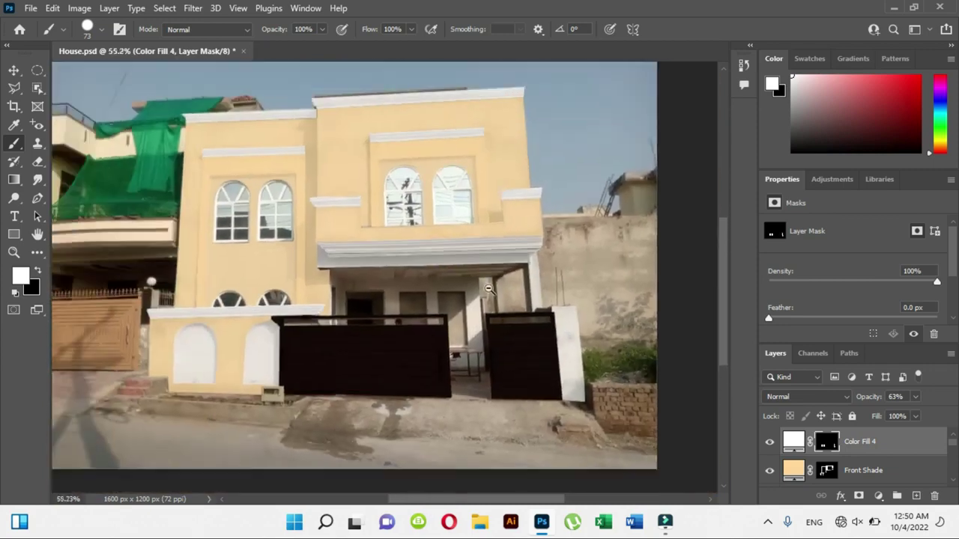
Save House.psd, reset the foreground colour to black, and select the Background copy layer.
key(ctrl+s)
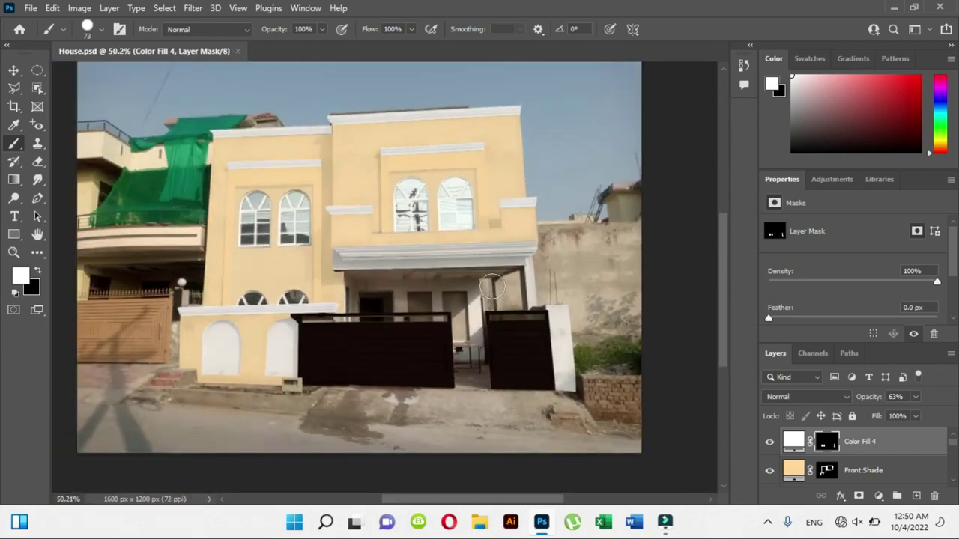
alt+click(433, 253)
click(15, 70)
click(240, 103)
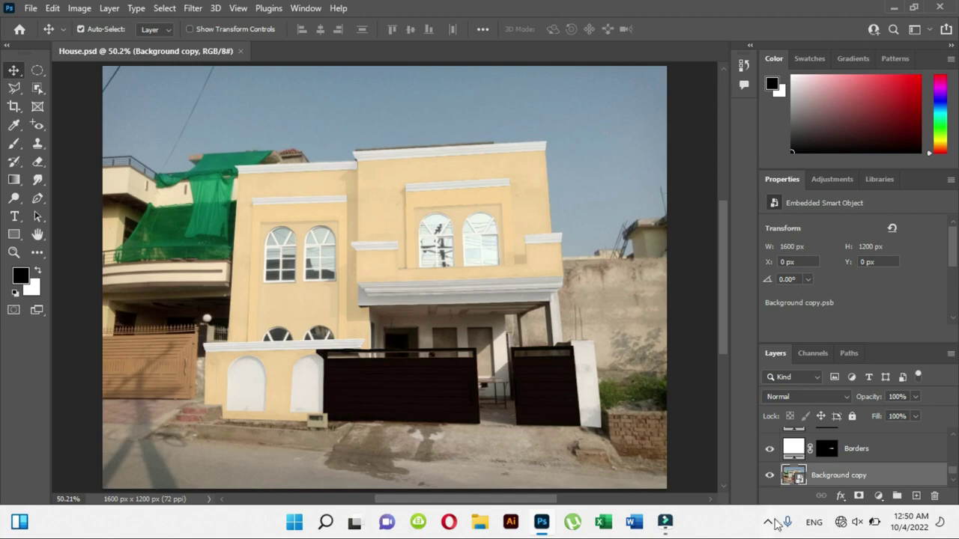
Change the Front Shade fill colour to a dark taupe grey (82776c).
click(767, 522)
right_click(797, 483)
click(824, 498)
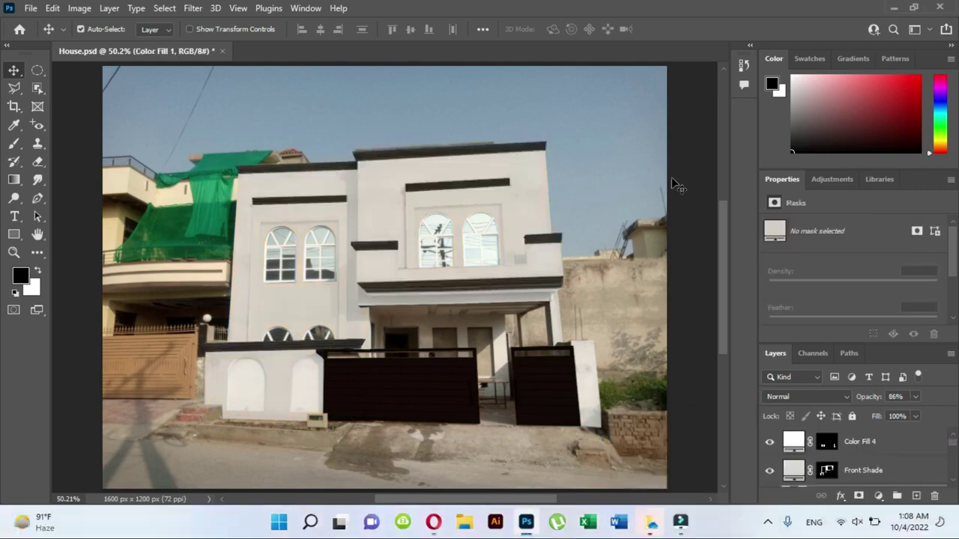
click(513, 174)
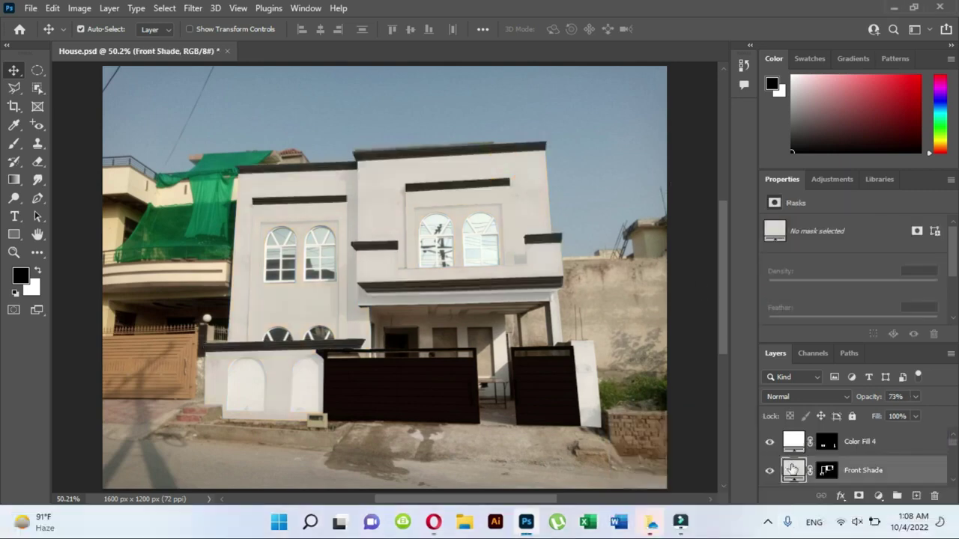
double_click(793, 470)
mouse_move(493, 188)
mouse_down()
mouse_move(630, 251)
mouse_move(499, 255)
mouse_move(492, 211)
mouse_move(493, 233)
mouse_up()
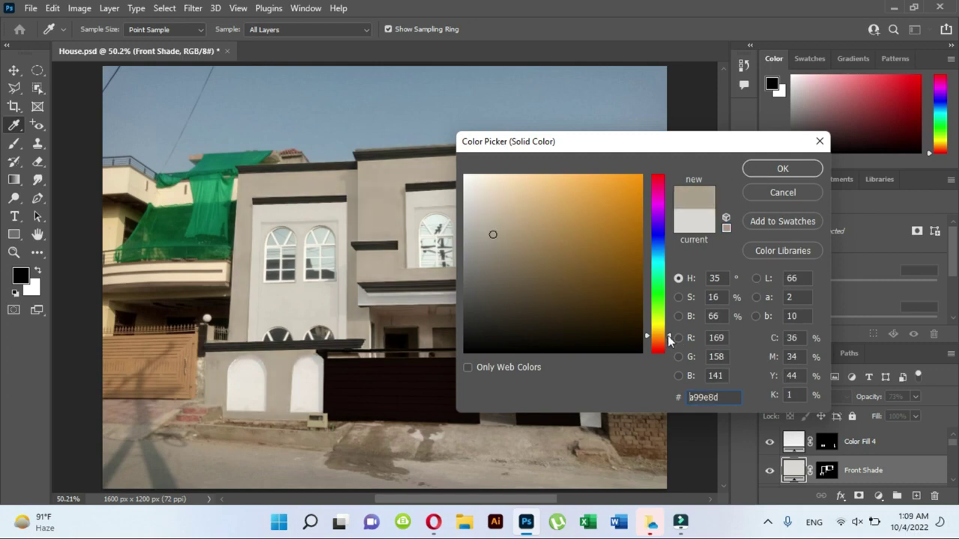
drag(669, 339, 672, 344)
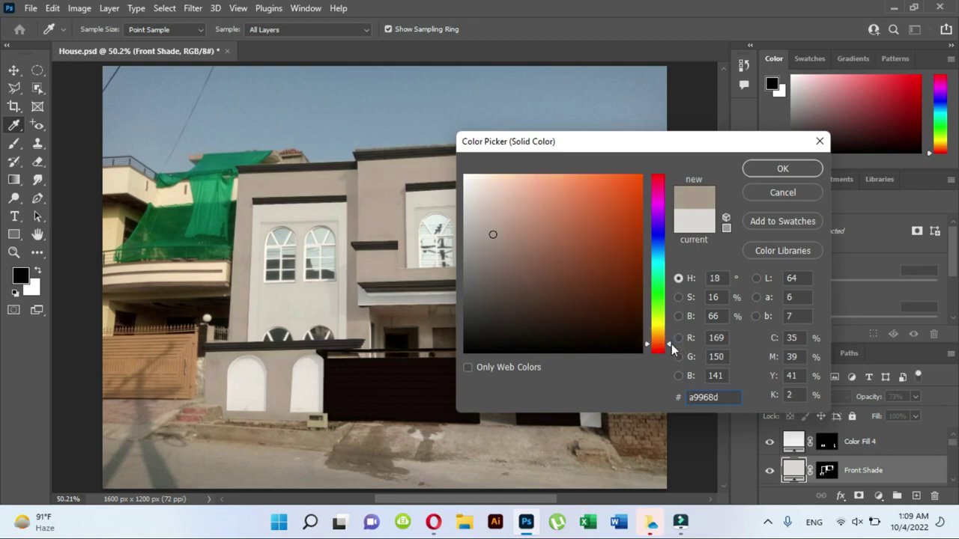
drag(491, 235, 489, 226)
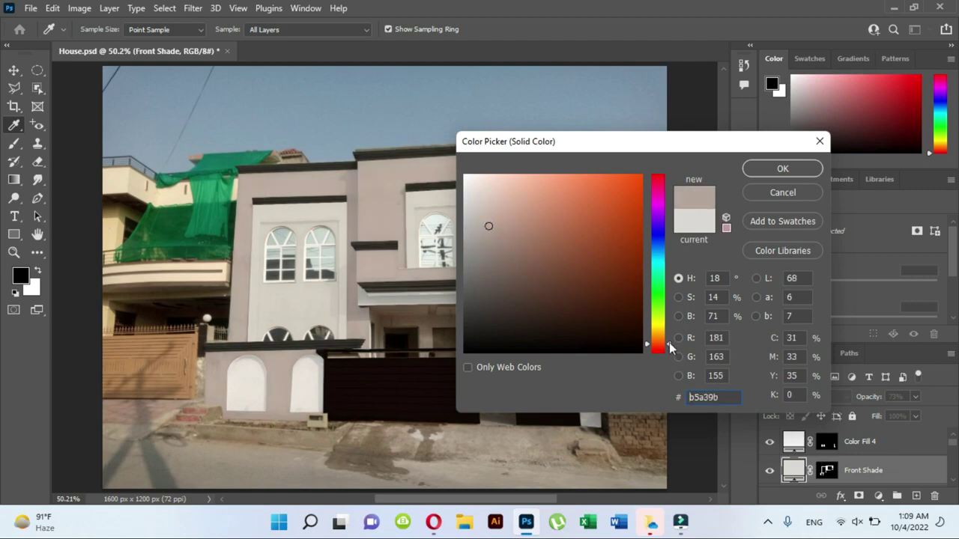
drag(669, 346, 671, 340)
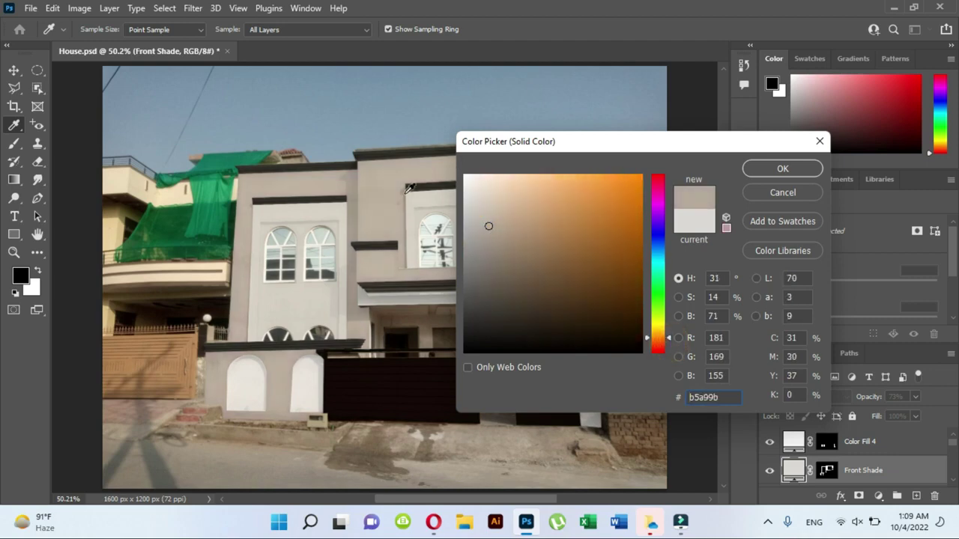
drag(486, 240, 494, 263)
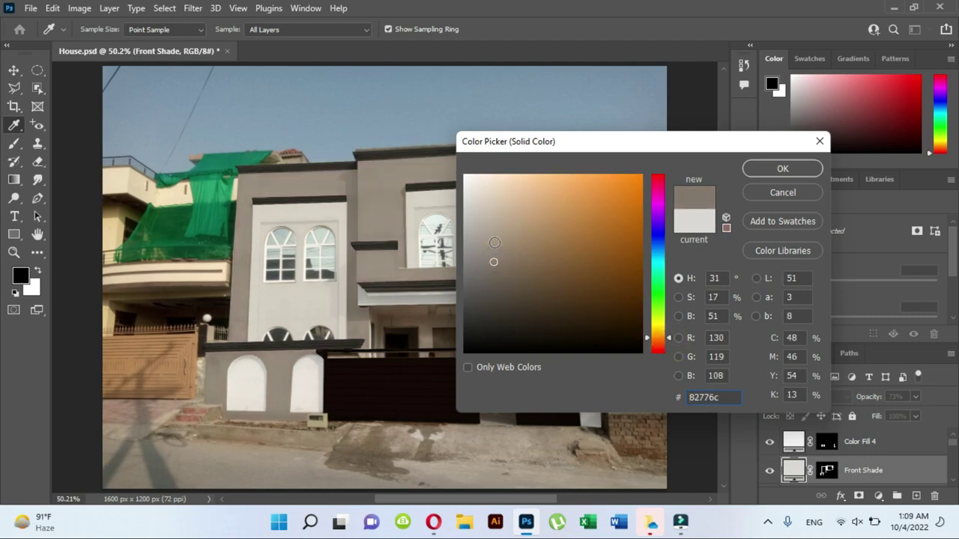
click(793, 169)
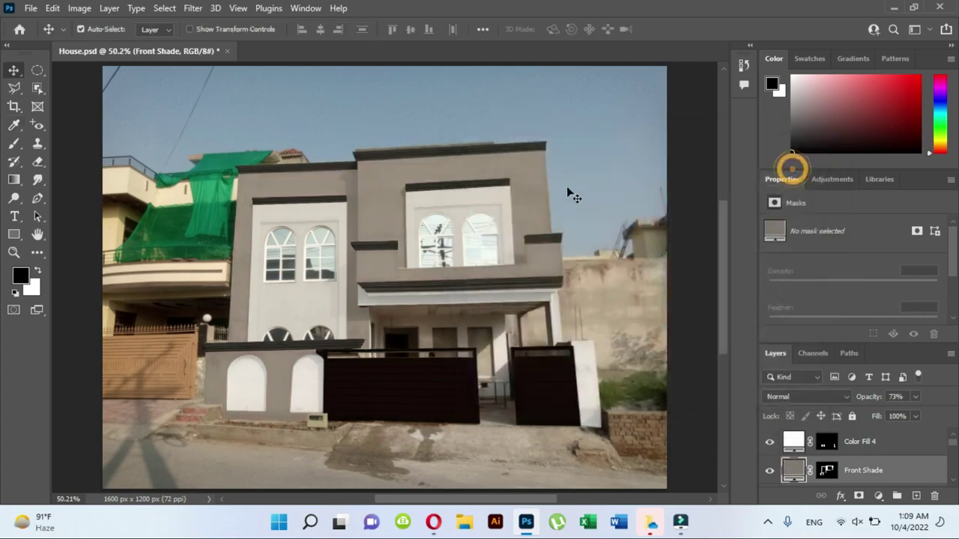
Apply the same taupe grey to the Front and Color Fill 1 fill layers.
double_click(793, 472)
click(493, 246)
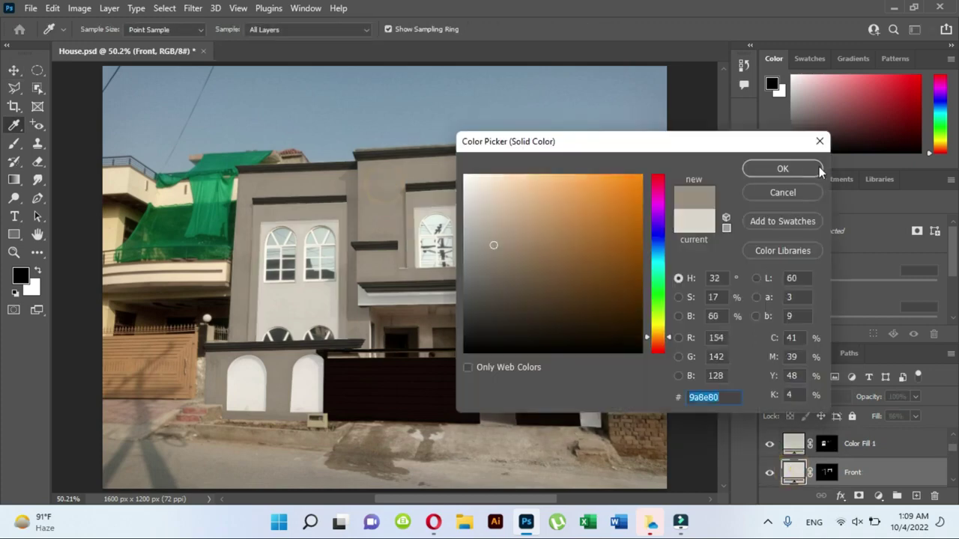
click(804, 165)
click(458, 215)
double_click(793, 444)
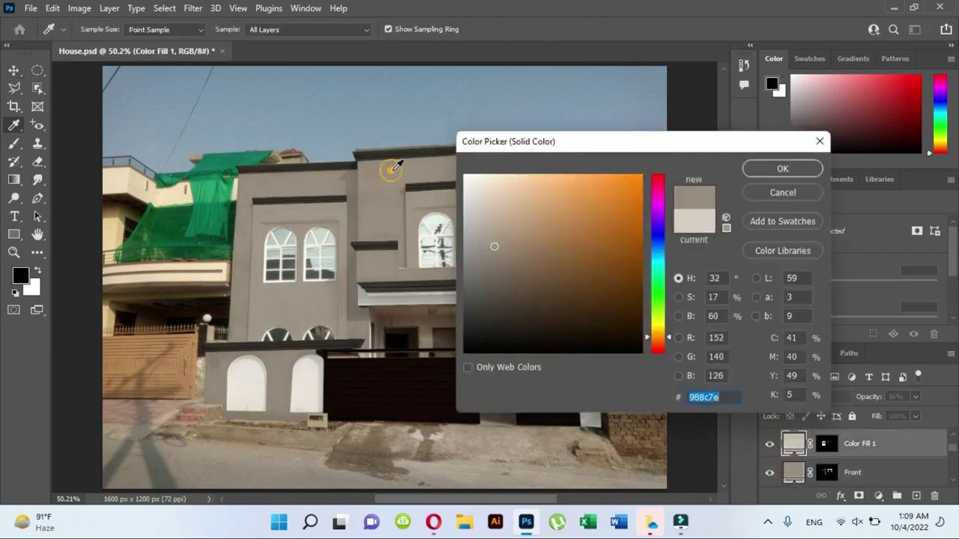
click(387, 167)
click(765, 167)
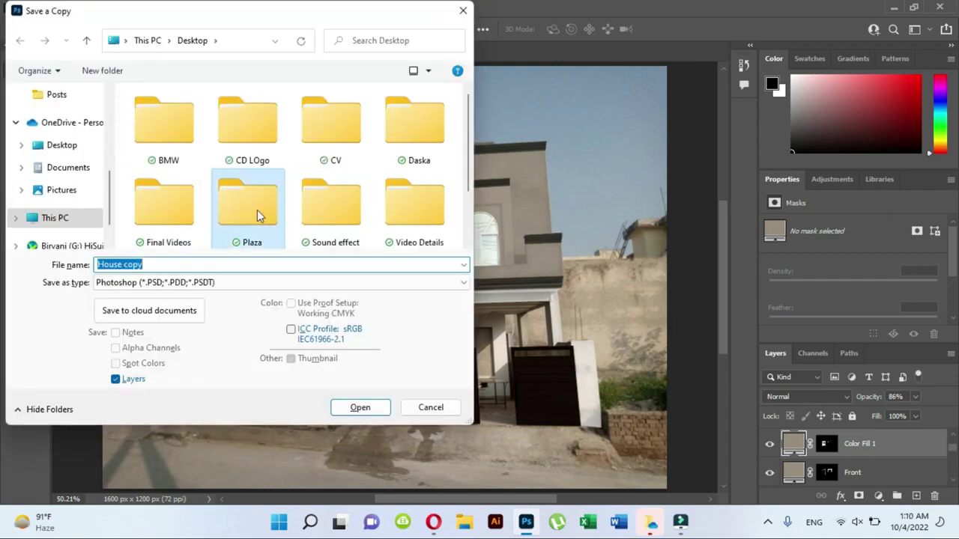
Save a JPEG copy named 'House tea' in the Plaza folder.
double_click(258, 213)
click(199, 283)
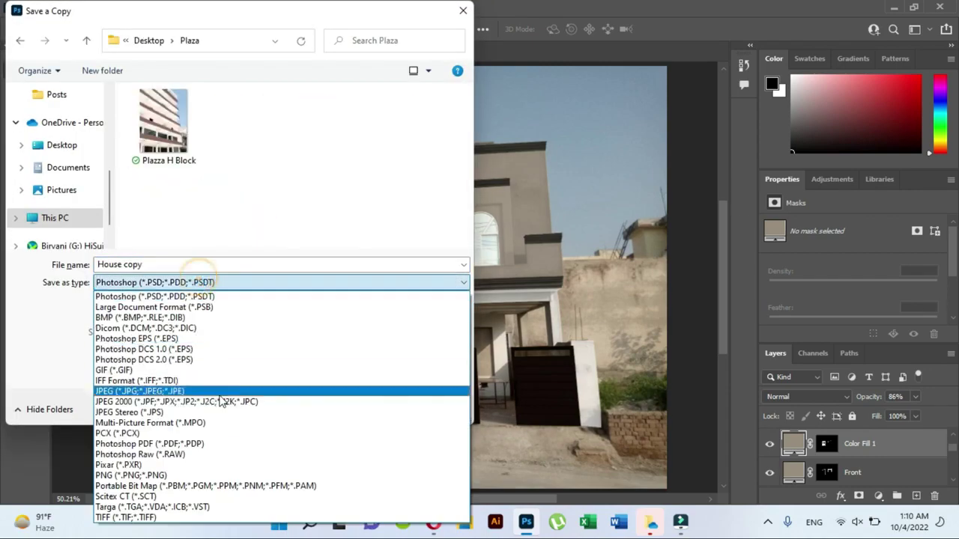
click(219, 391)
double_click(150, 265)
text(tea)
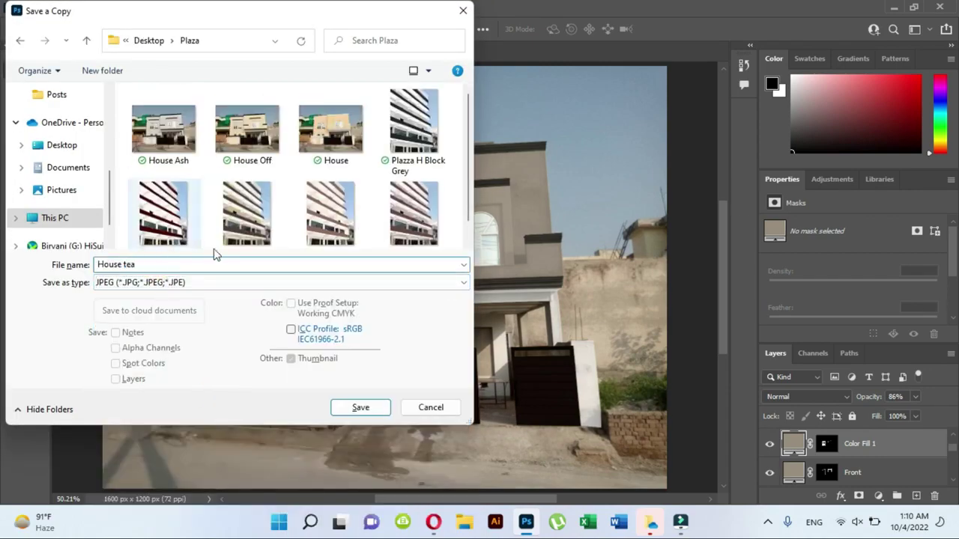
click(363, 409)
click(563, 112)
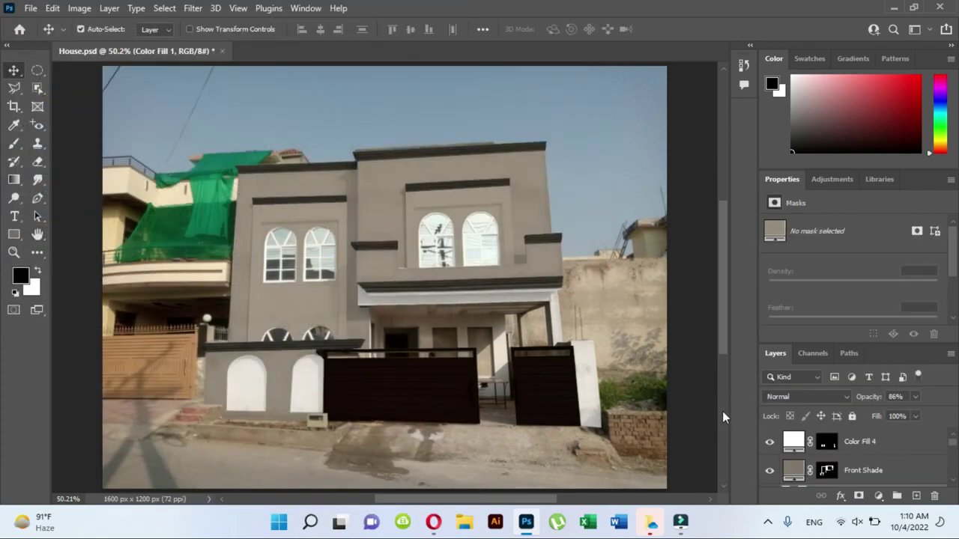
click(475, 155)
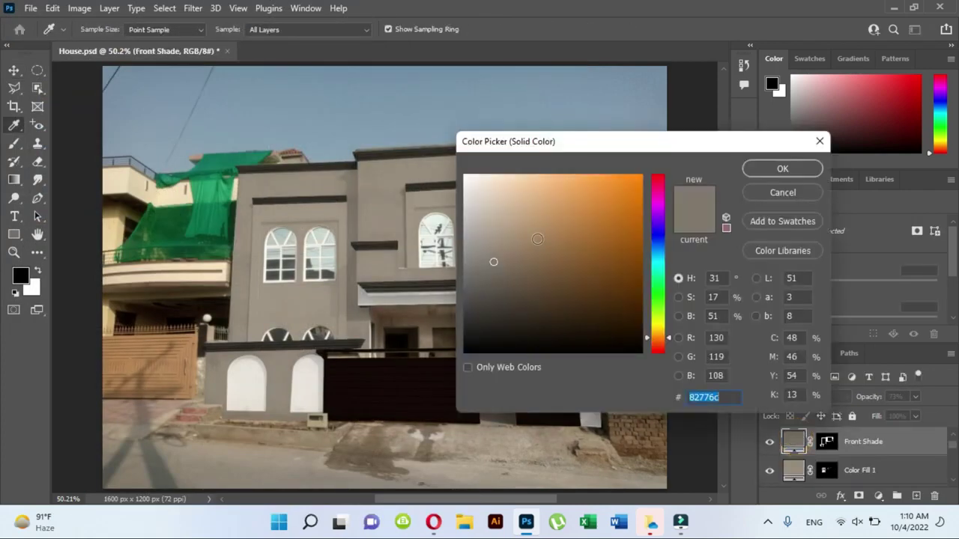
Discard a reddish wall trial and set Borders Shade to dark brown 350c00.
click(669, 347)
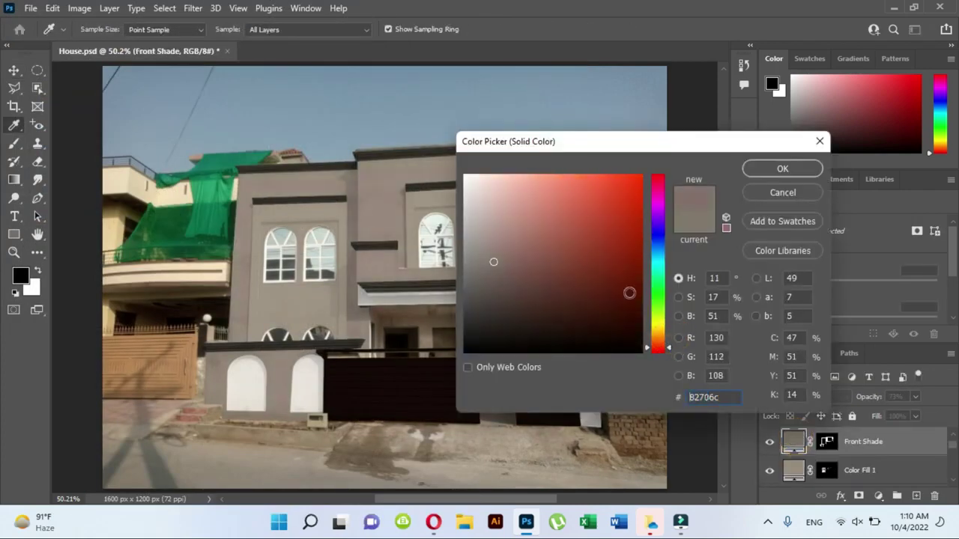
click(570, 270)
click(766, 189)
click(505, 146)
double_click(793, 471)
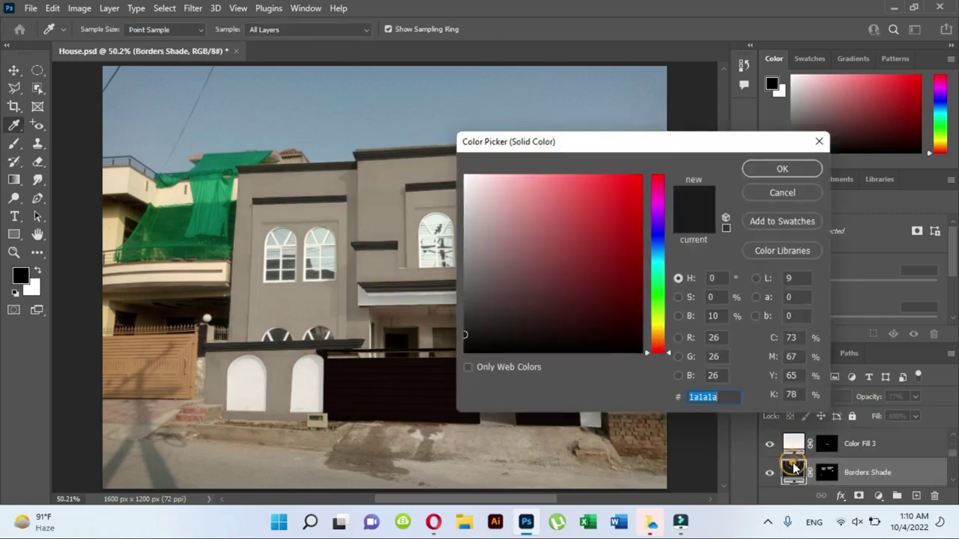
click(554, 272)
mouse_move(619, 261)
mouse_down()
mouse_move(640, 263)
mouse_move(650, 316)
mouse_move(639, 325)
mouse_up()
click(669, 348)
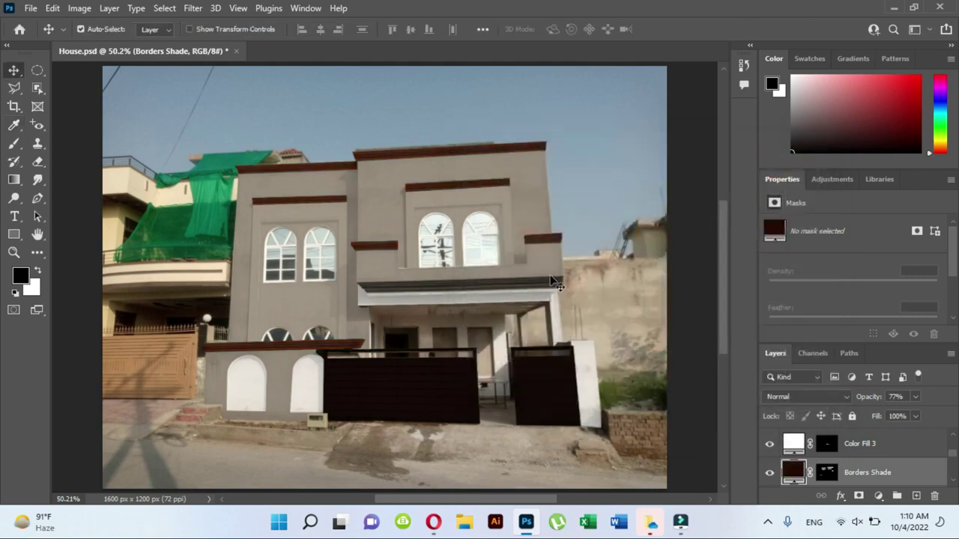
Sample dark brown 3d2216 for the Borders fill layer.
double_click(792, 471)
click(372, 245)
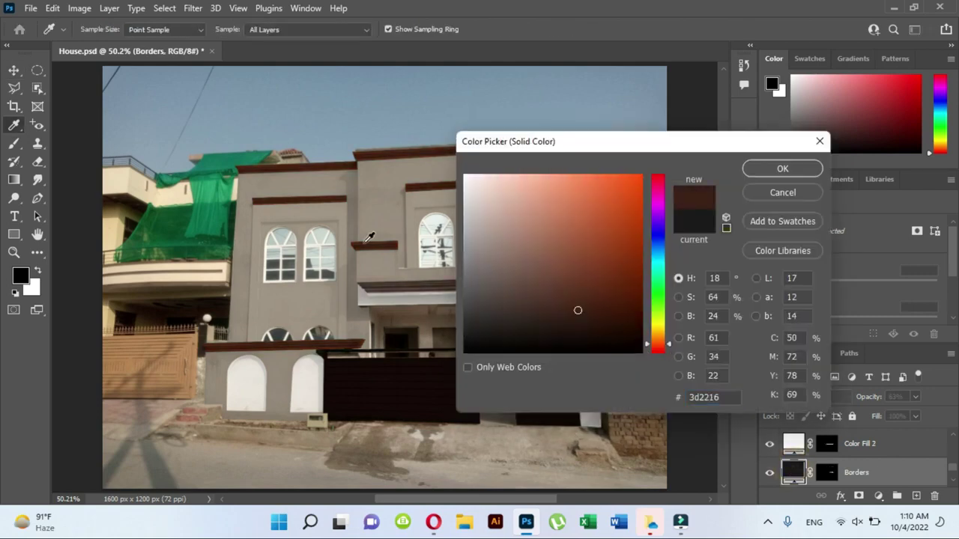
click(782, 169)
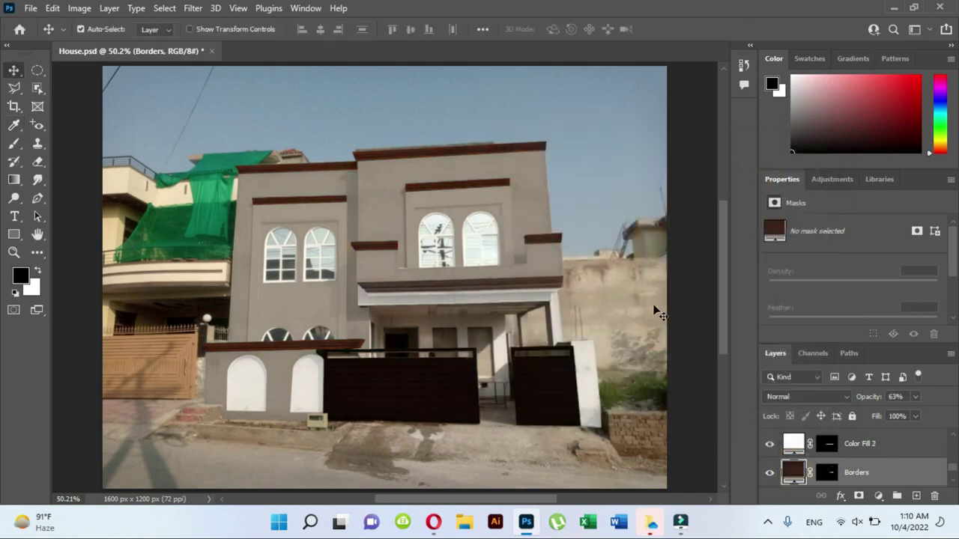
click(378, 270)
double_click(794, 442)
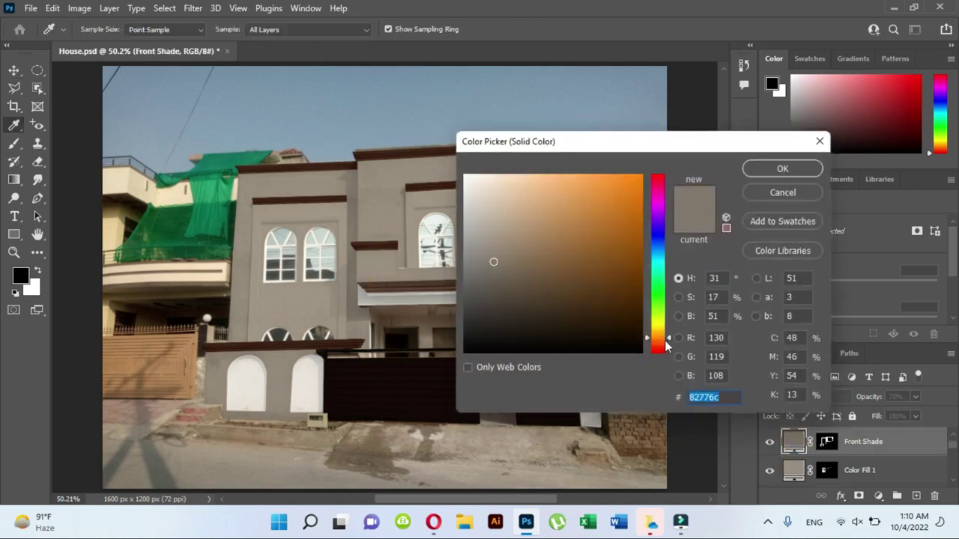
Set the Front Shade fill to a light beige, about e2c5a5.
click(514, 174)
click(518, 197)
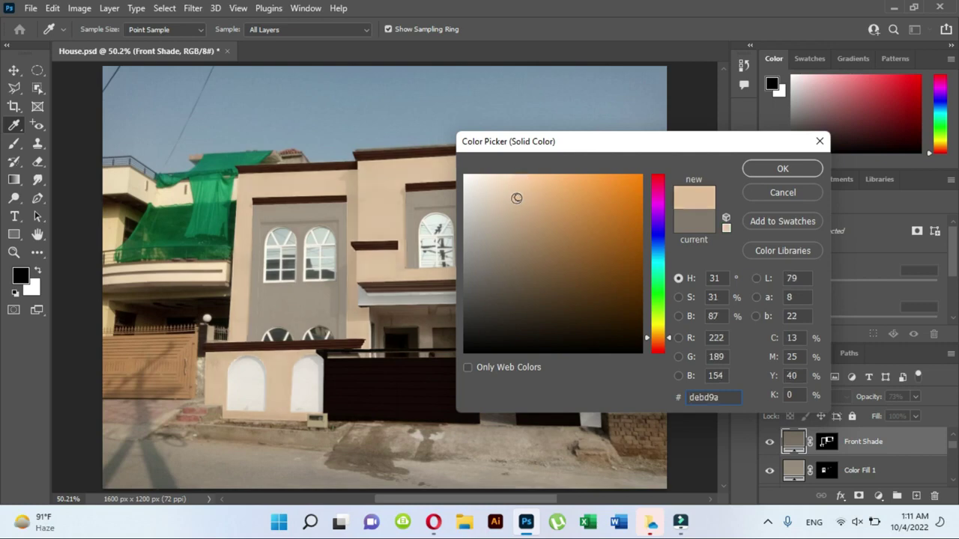
drag(508, 195, 511, 194)
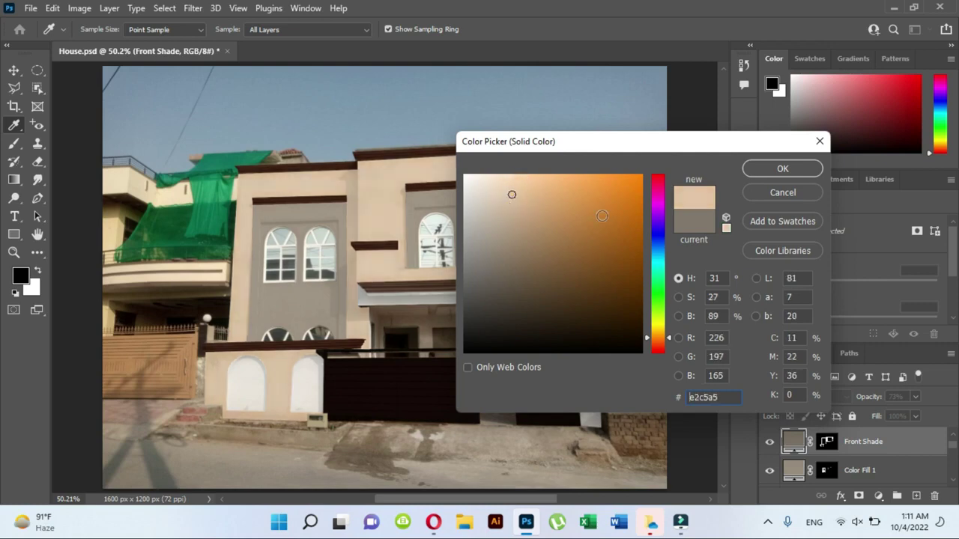
click(782, 169)
key(v)
Sample the same beige for the Front and Color Fill 1 fills (dfc6a9).
click(794, 472)
double_click(794, 472)
click(375, 175)
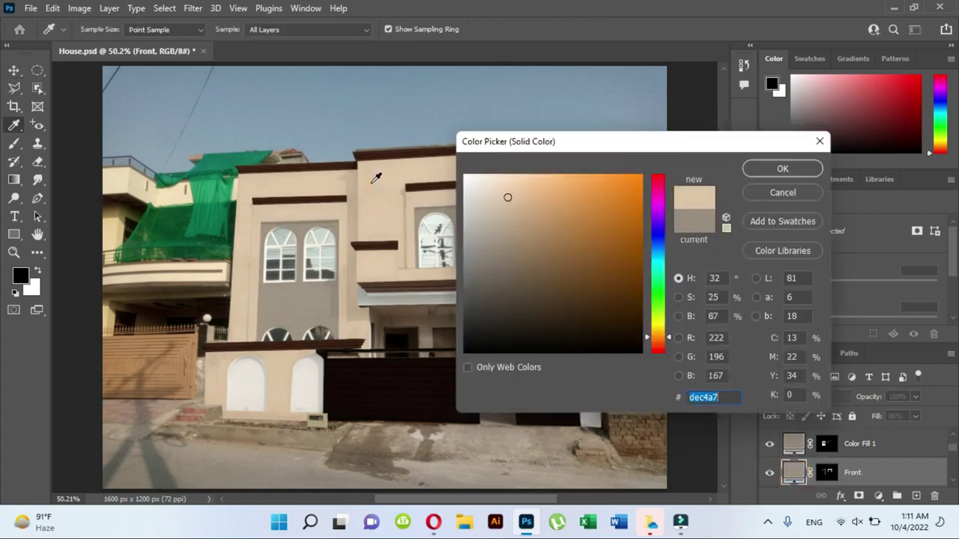
key(Return)
click(450, 221)
double_click(795, 444)
click(391, 182)
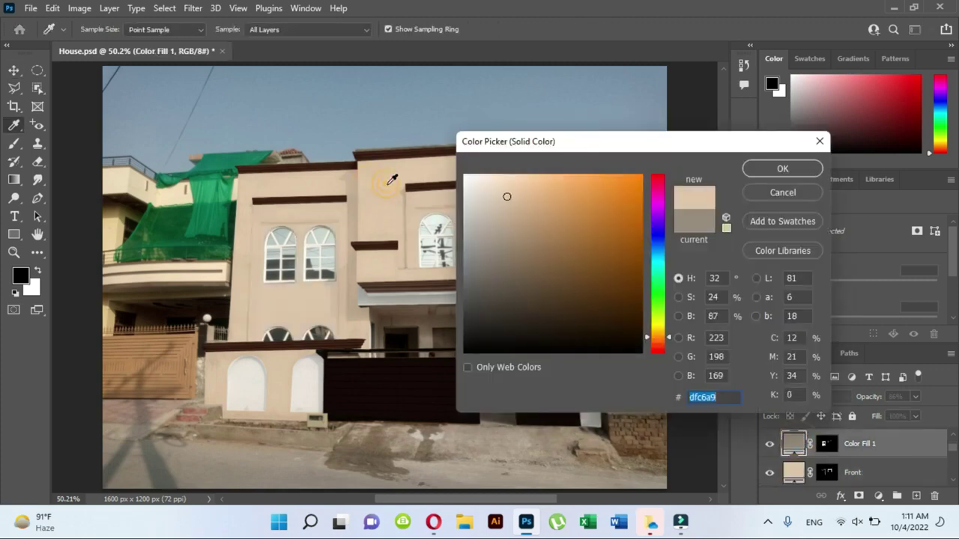
click(754, 168)
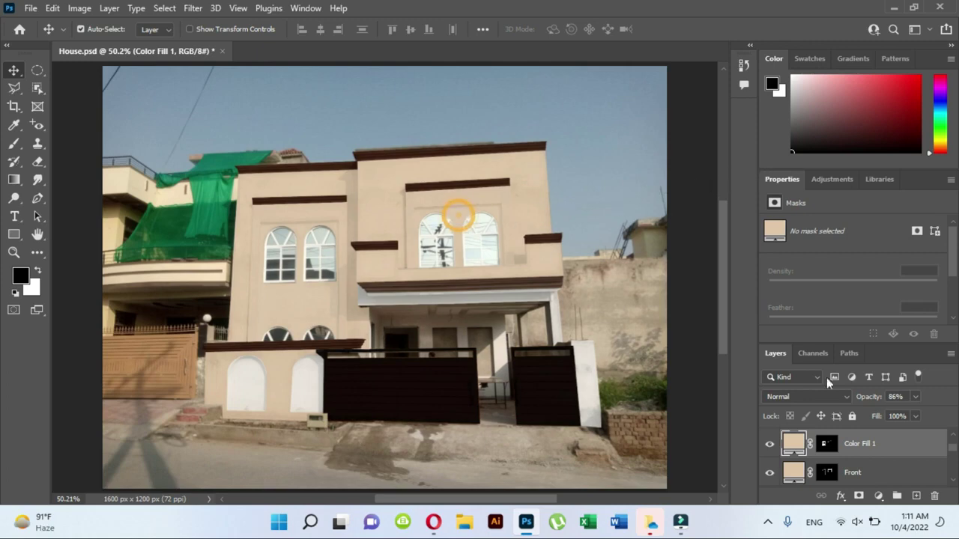
Lower Color Fill 1 to 74% opacity, then save a renamed JPEG copy into Plaza.
click(915, 397)
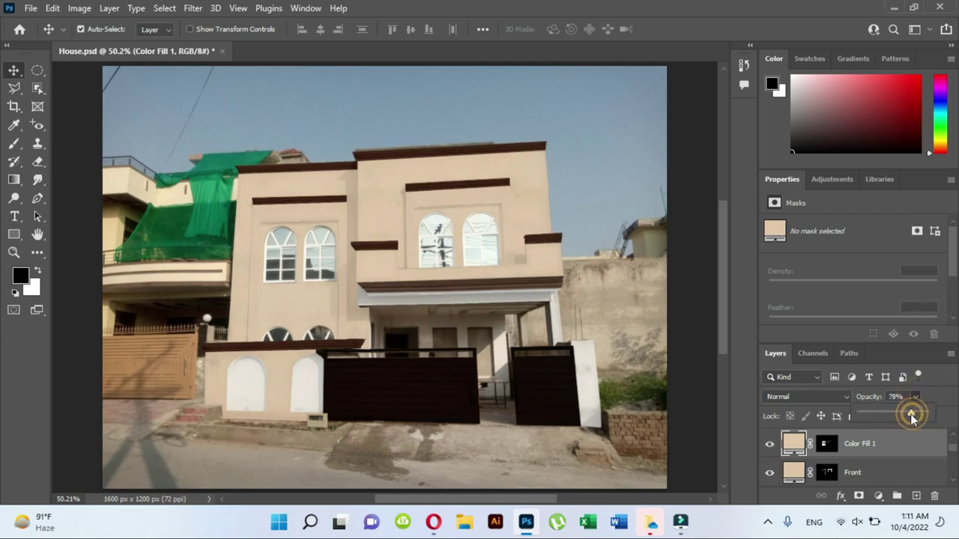
click(688, 287)
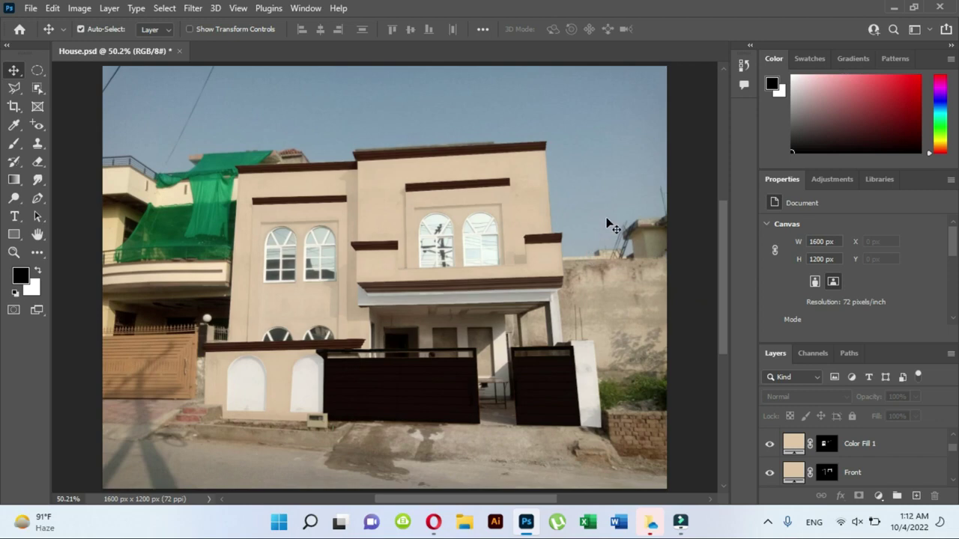
key(ctrl+alt+s)
click(252, 282)
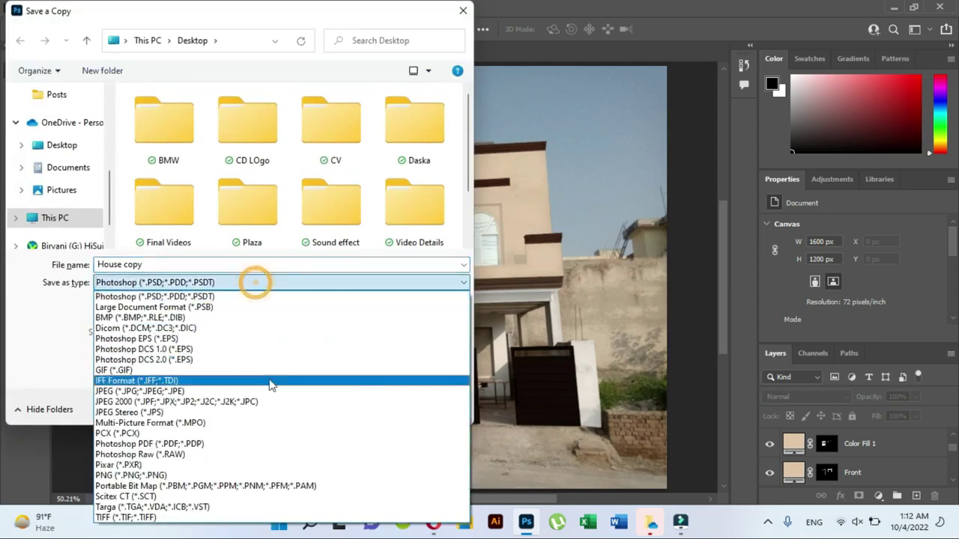
click(270, 384)
double_click(253, 227)
double_click(251, 266)
text(Jewell)
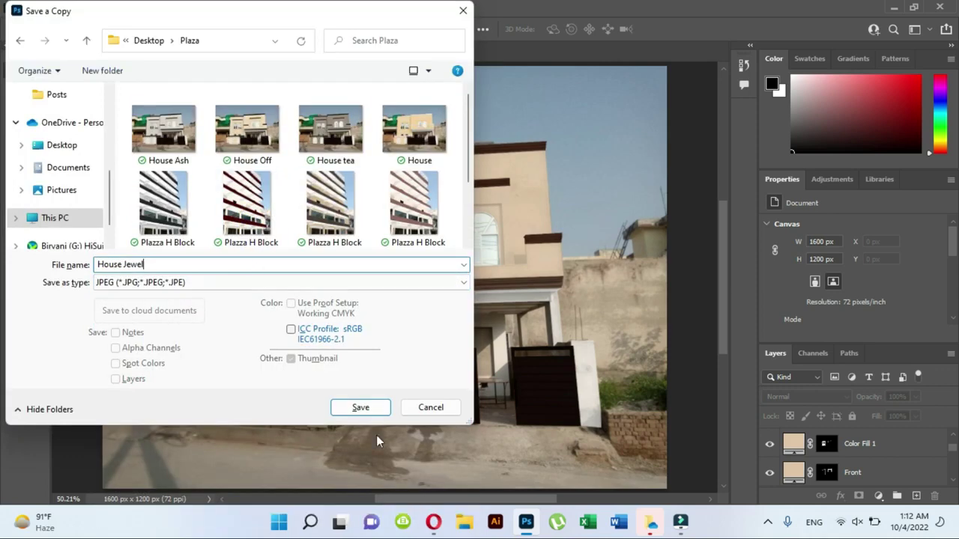
click(368, 407)
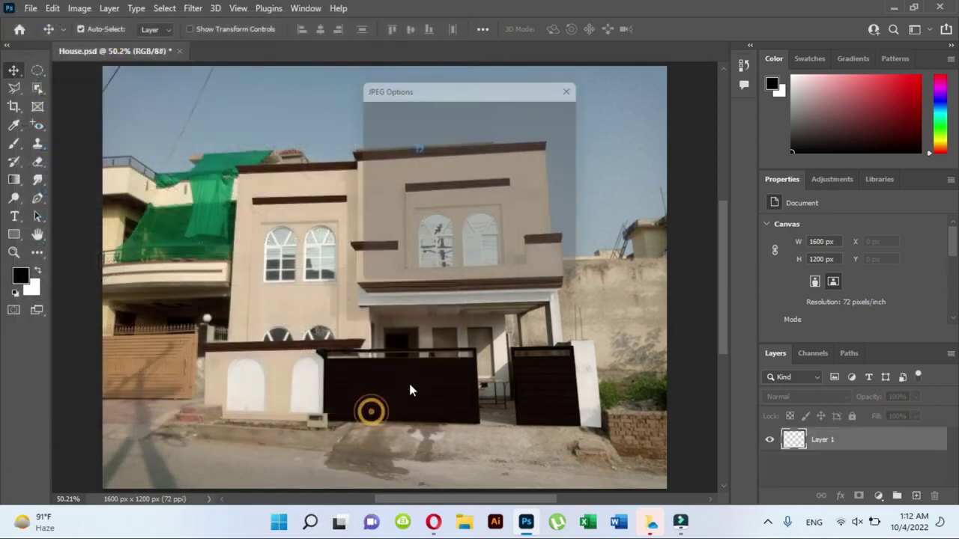
click(564, 111)
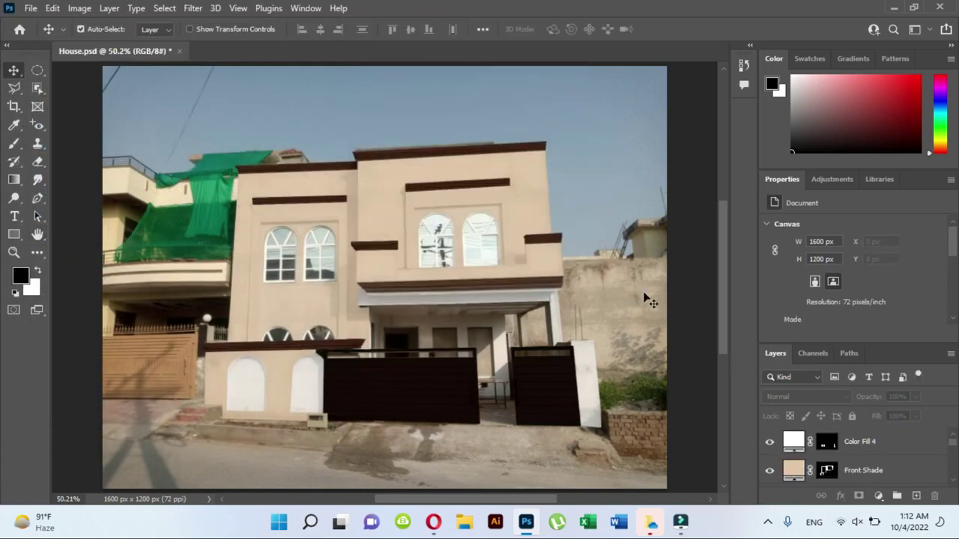
Recolour the Front Shade fill layer to a pale yellowish cream.
click(516, 149)
double_click(794, 442)
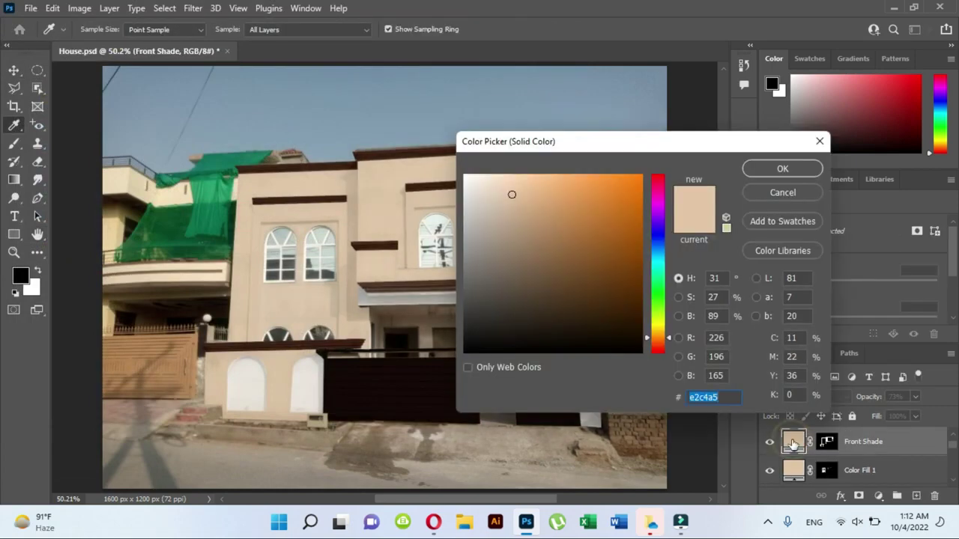
drag(582, 177, 550, 173)
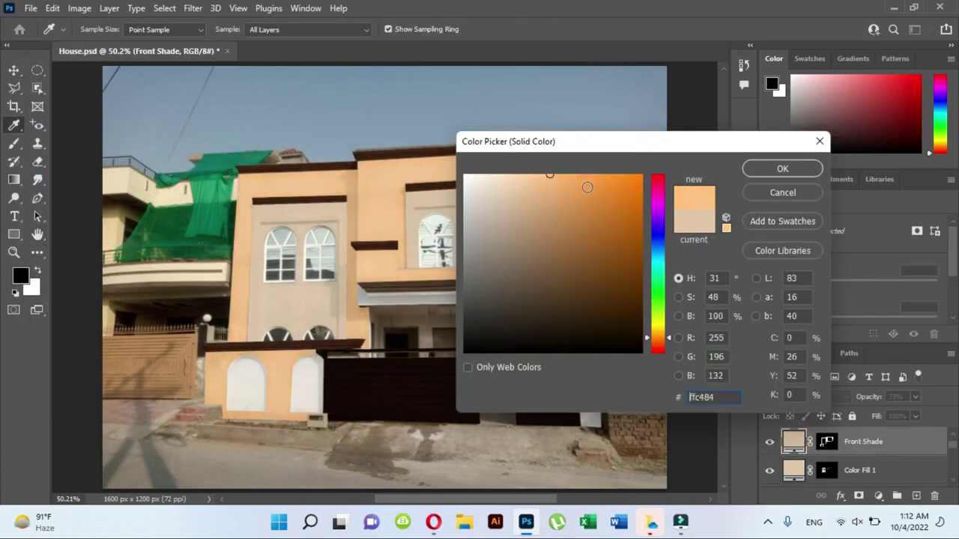
drag(669, 339, 672, 344)
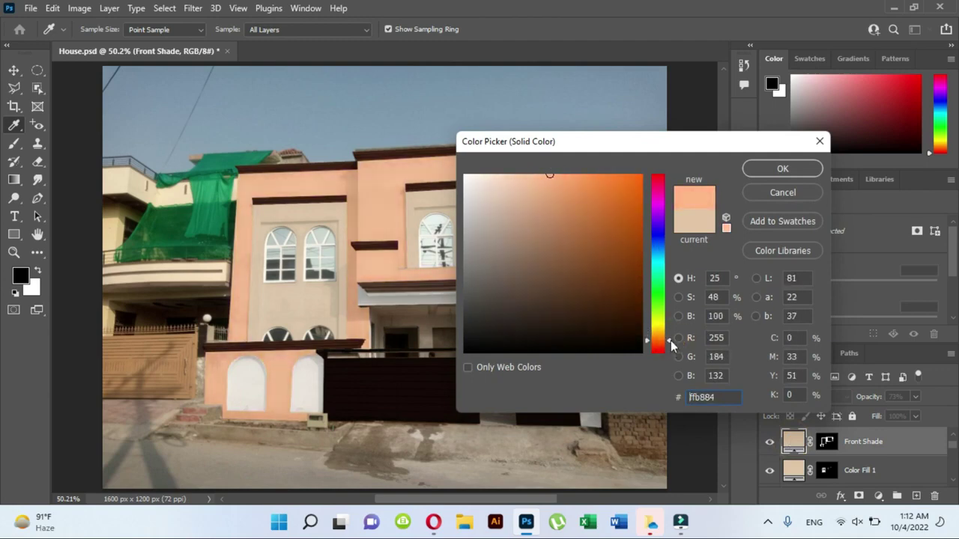
drag(507, 178, 528, 210)
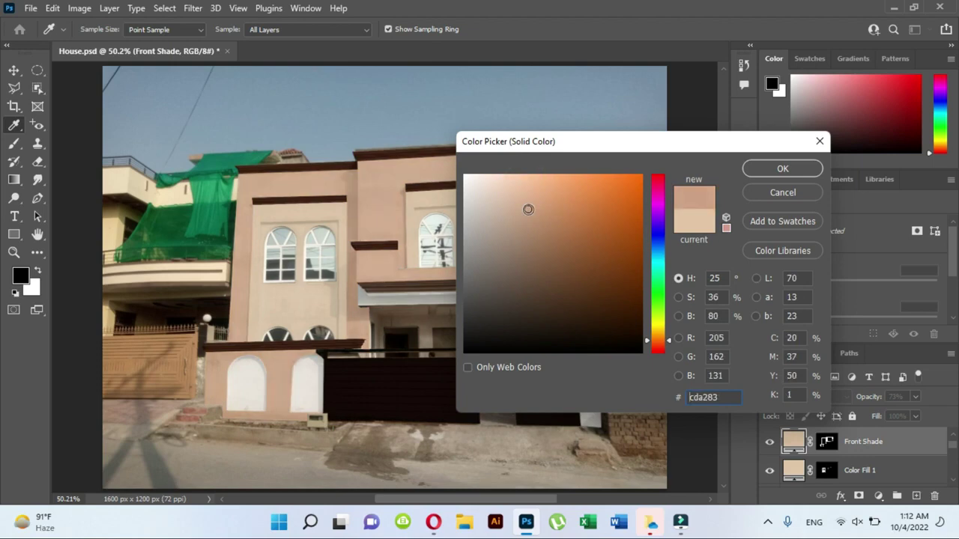
drag(673, 349, 669, 342)
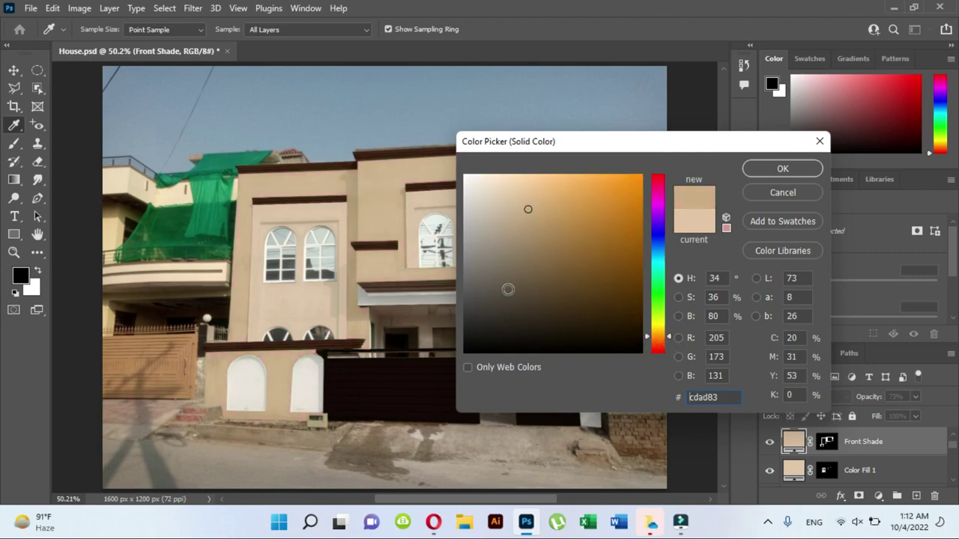
click(481, 189)
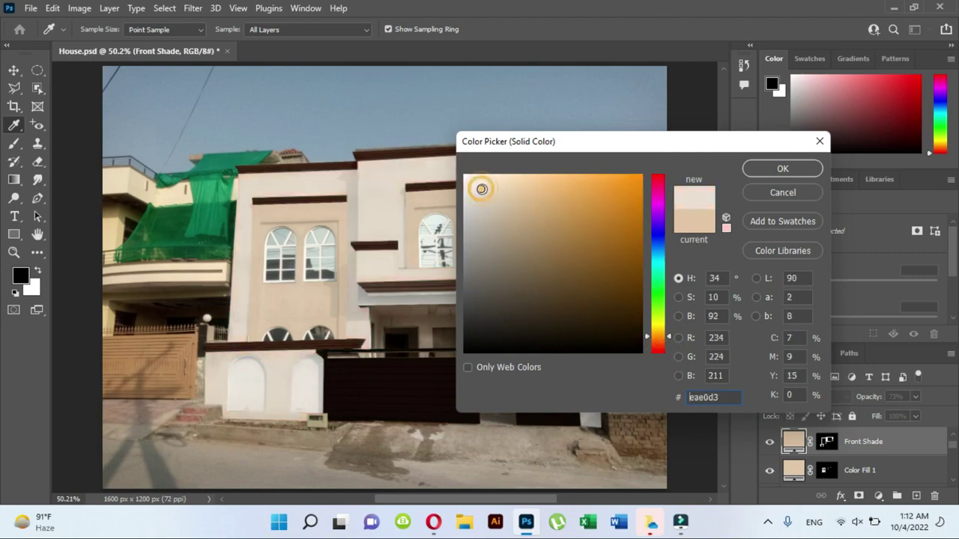
click(482, 203)
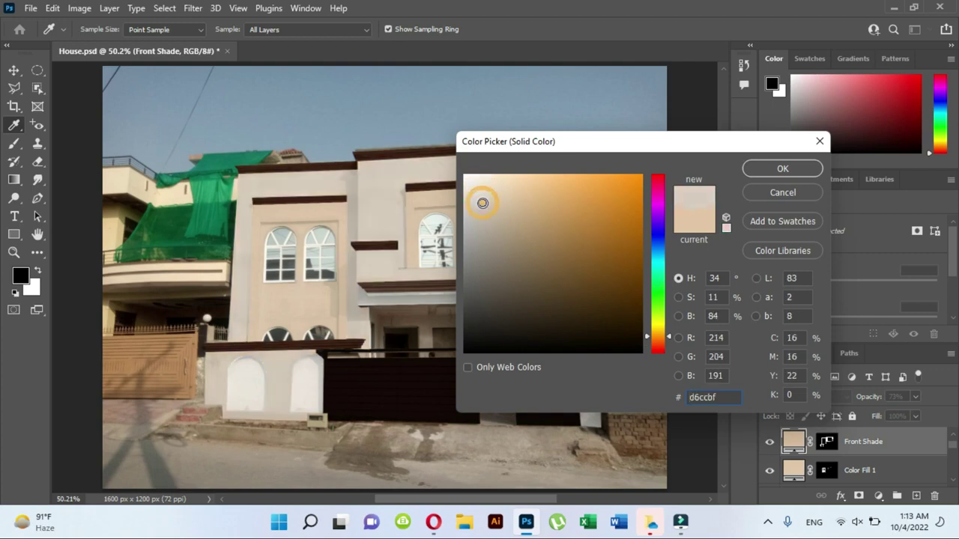
drag(670, 337, 670, 324)
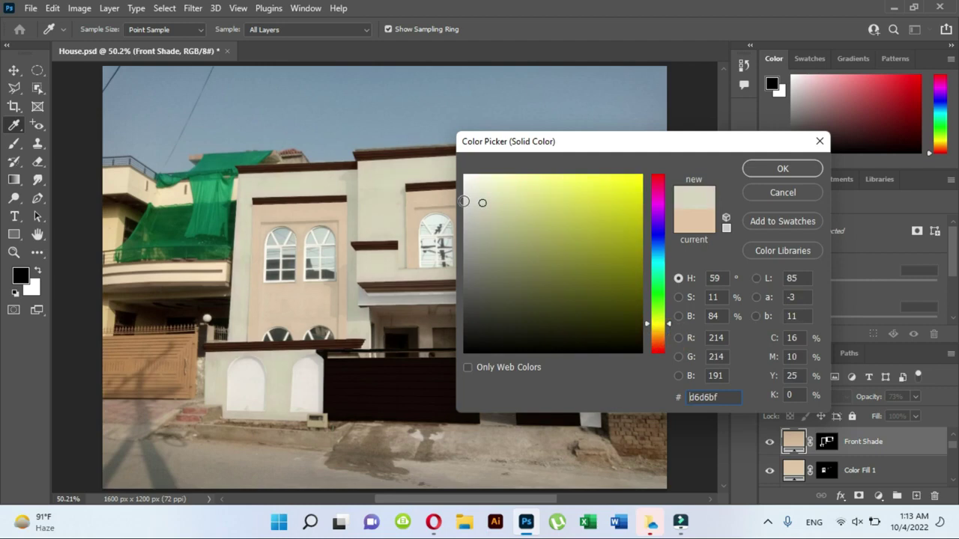
click(782, 169)
Set the Front fill to a matching sampled cream.
double_click(793, 472)
click(370, 177)
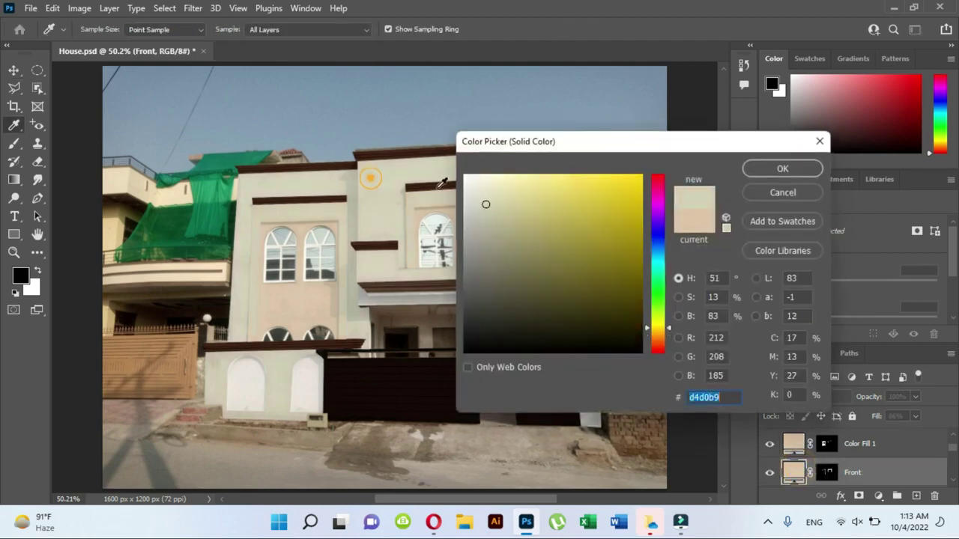
click(782, 169)
Set Color Fill 1 to dark brown 3c2014 sampled from the house's brown band.
double_click(793, 444)
click(384, 155)
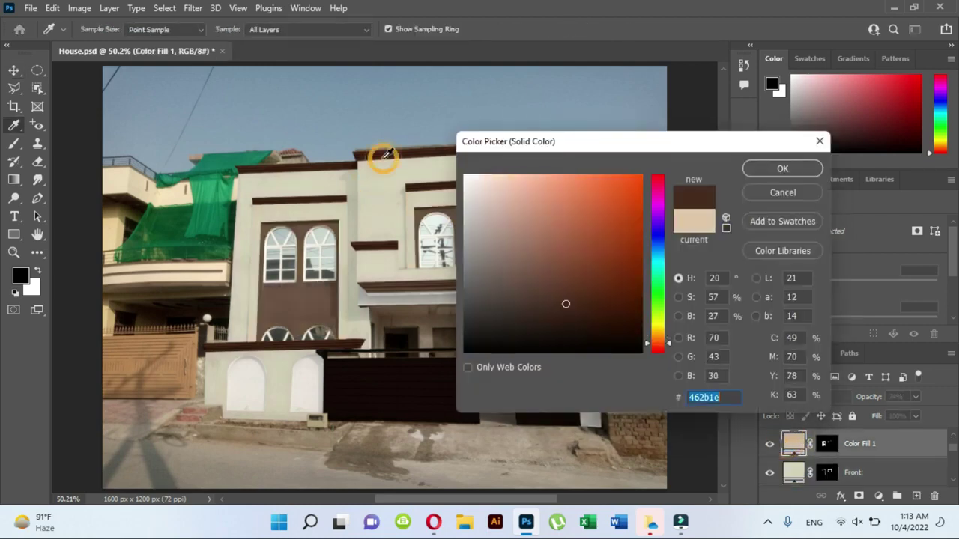
click(385, 200)
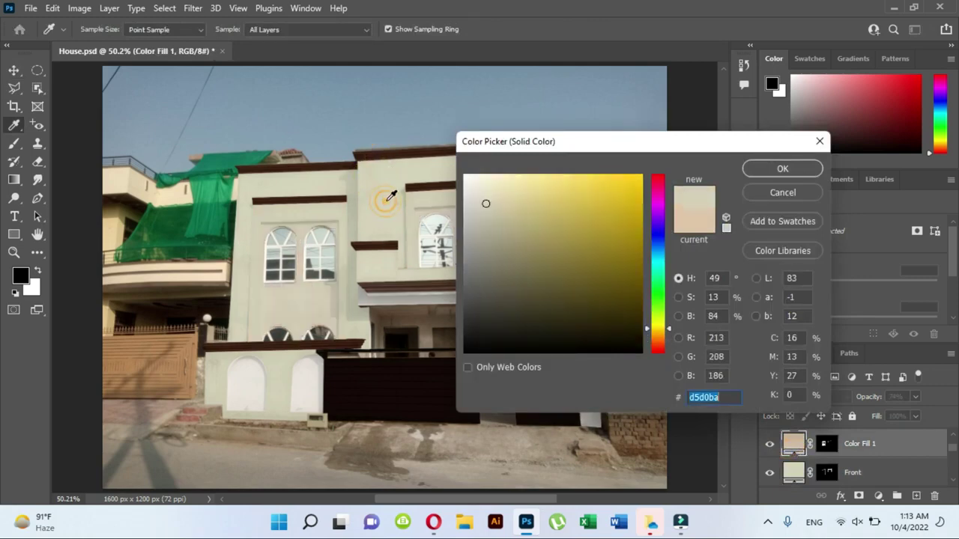
click(390, 246)
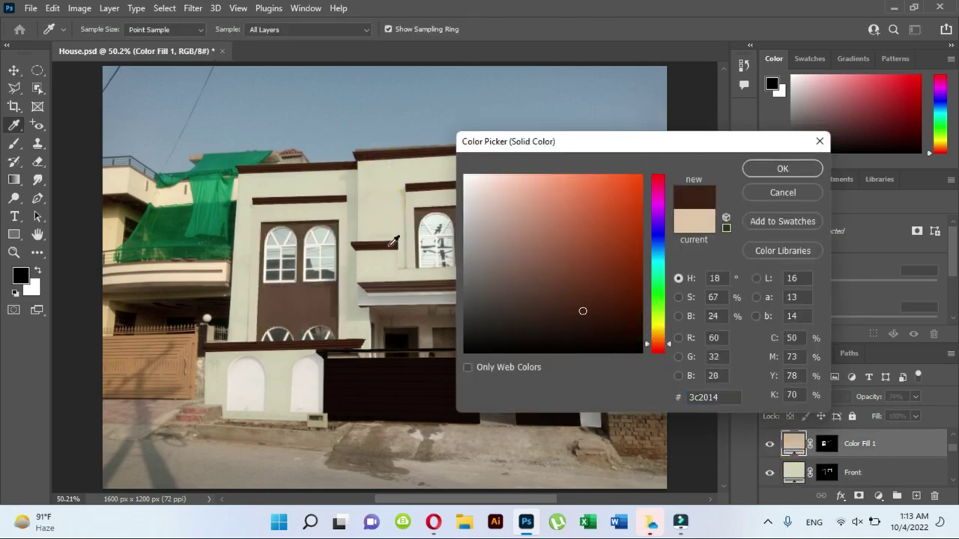
click(779, 175)
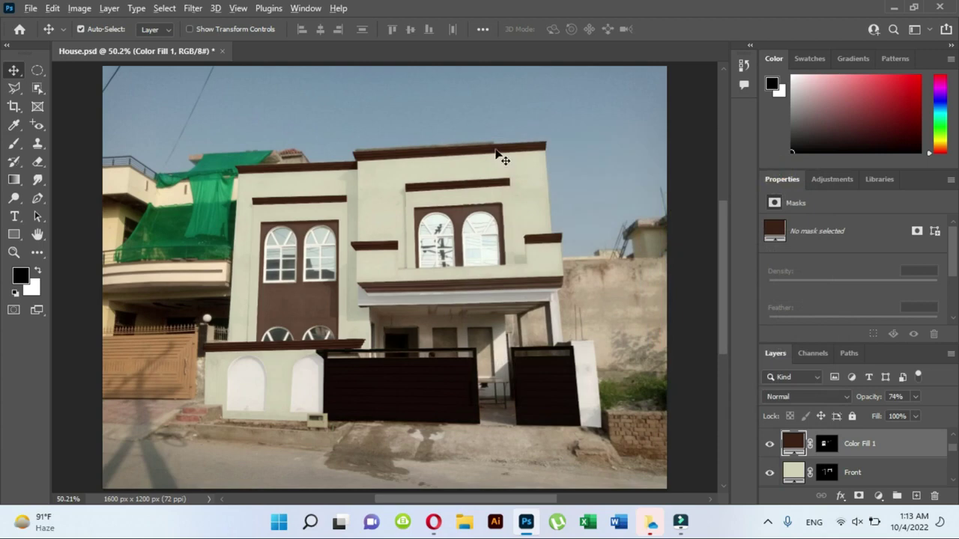
Save a JPEG copy with 'Almond' in its name into the Plaza folder.
key(ctrl+alt+s)
double_click(266, 203)
click(232, 282)
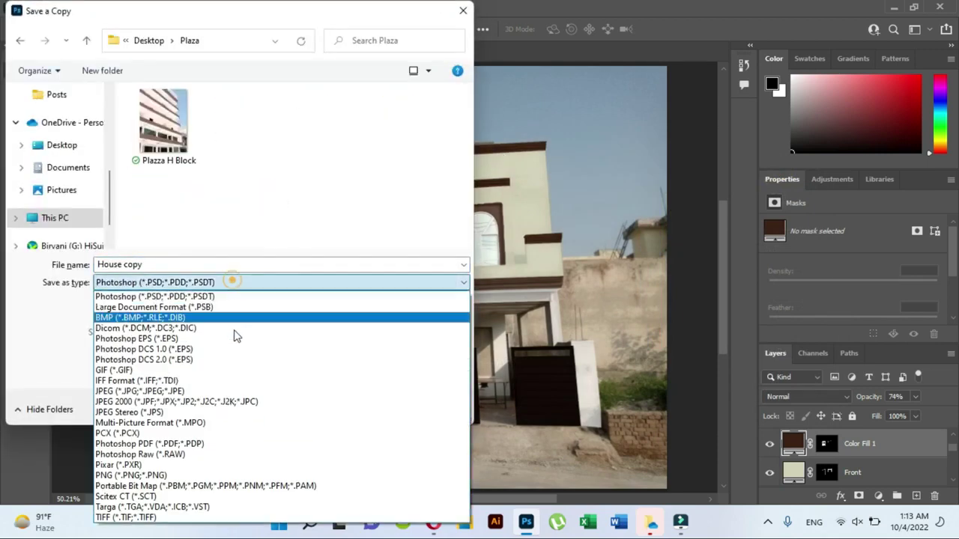
click(225, 391)
double_click(187, 265)
text(Almond)
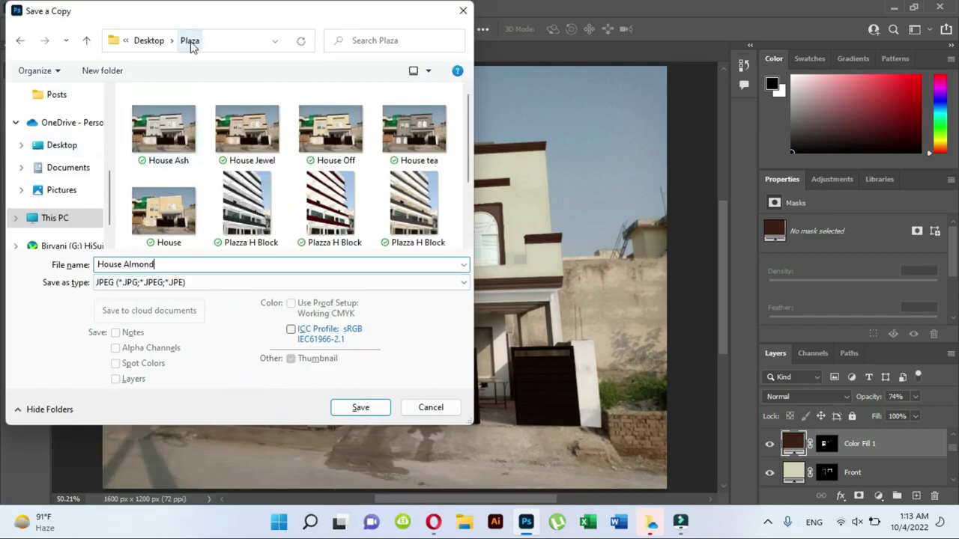
click(361, 407)
click(561, 112)
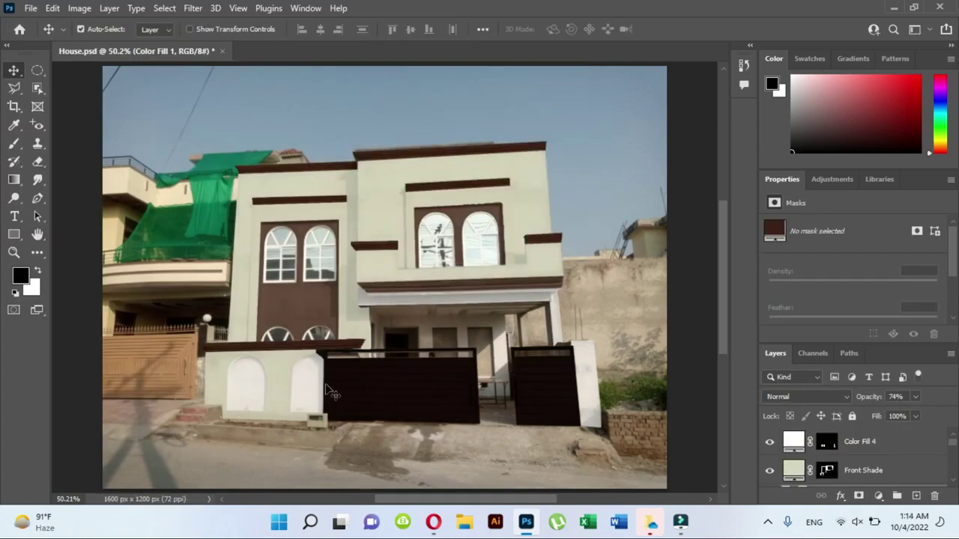
Recolour the arches on Color Fill 4 with a brown sampled from the house.
click(256, 391)
double_click(794, 442)
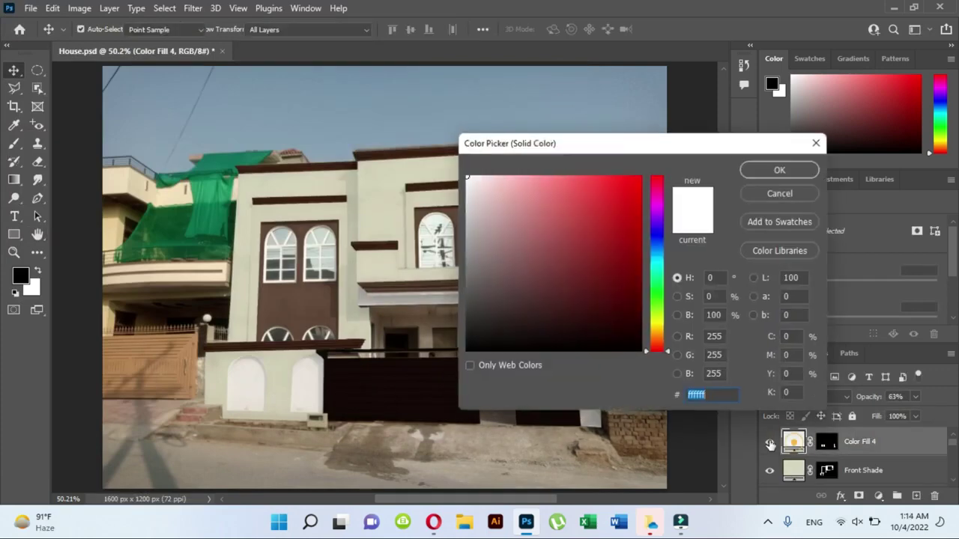
click(321, 300)
click(779, 170)
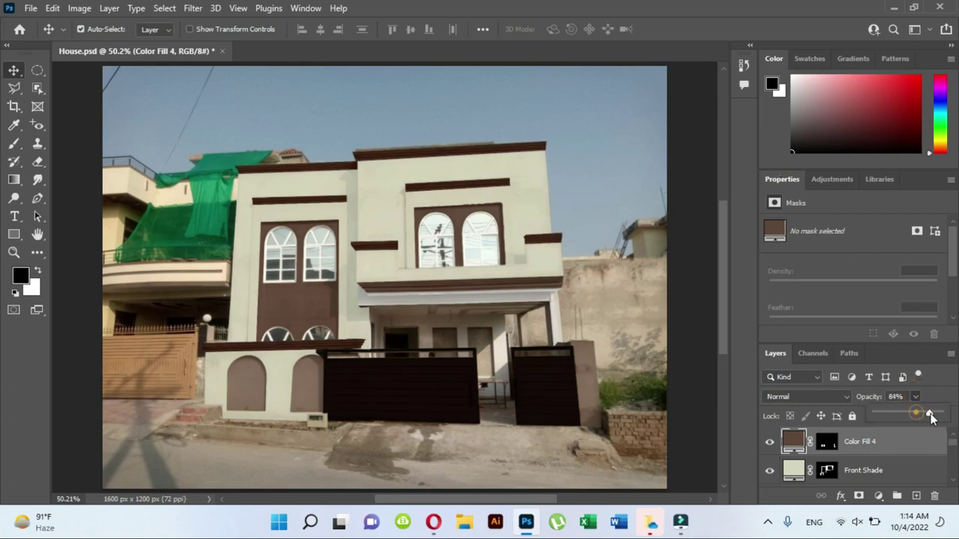
double_click(792, 437)
click(300, 307)
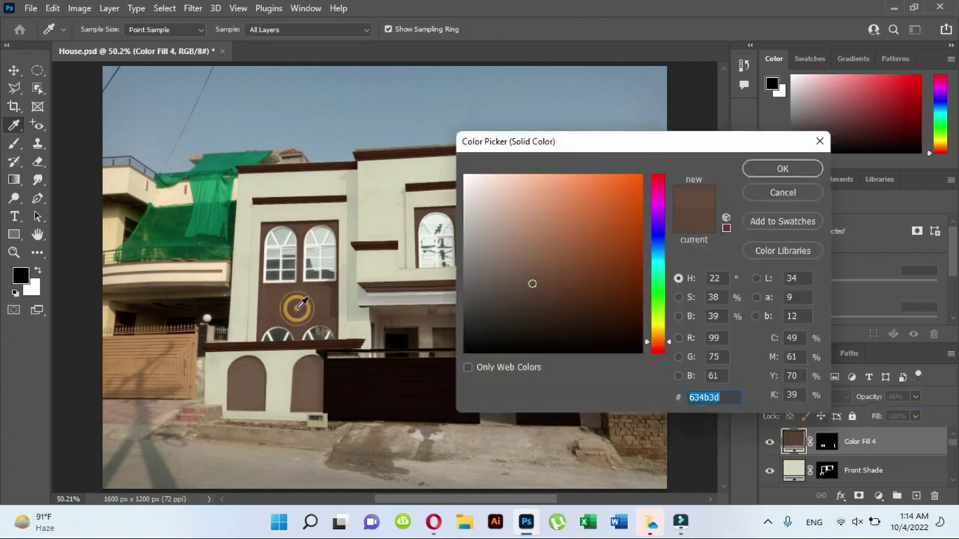
click(782, 169)
Save a JPEG copy named 'House AI B' into the Plaza folder.
key(ctrl+alt+s)
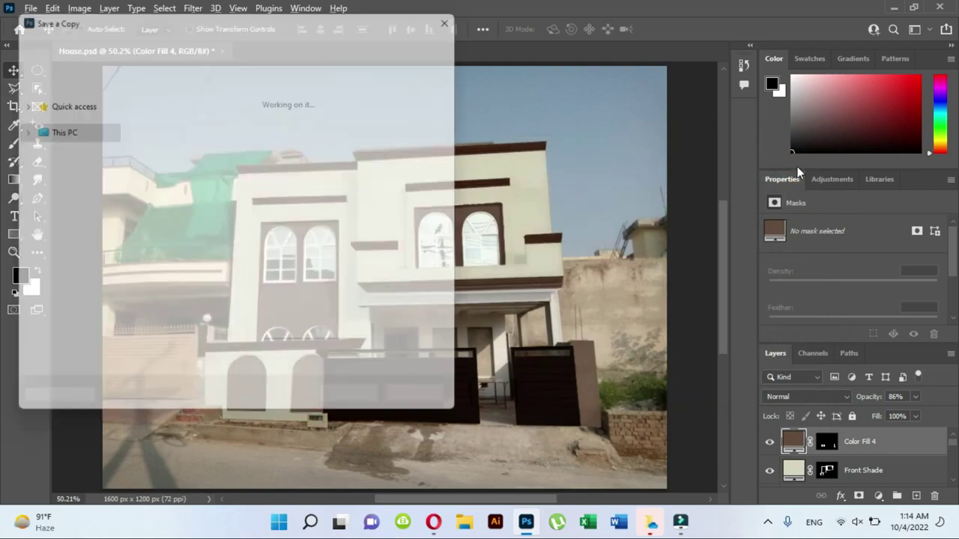
double_click(256, 217)
double_click(227, 266)
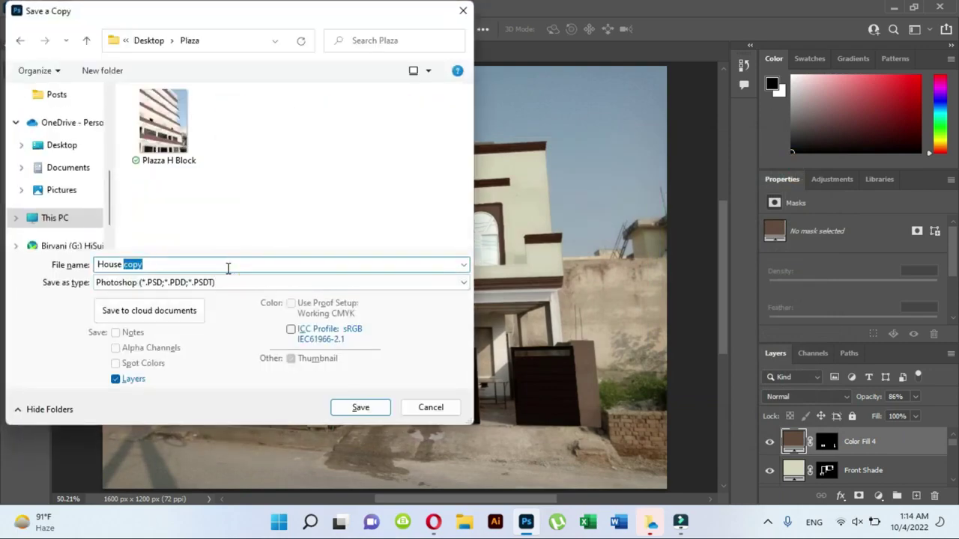
text(AI B)
click(246, 283)
click(241, 335)
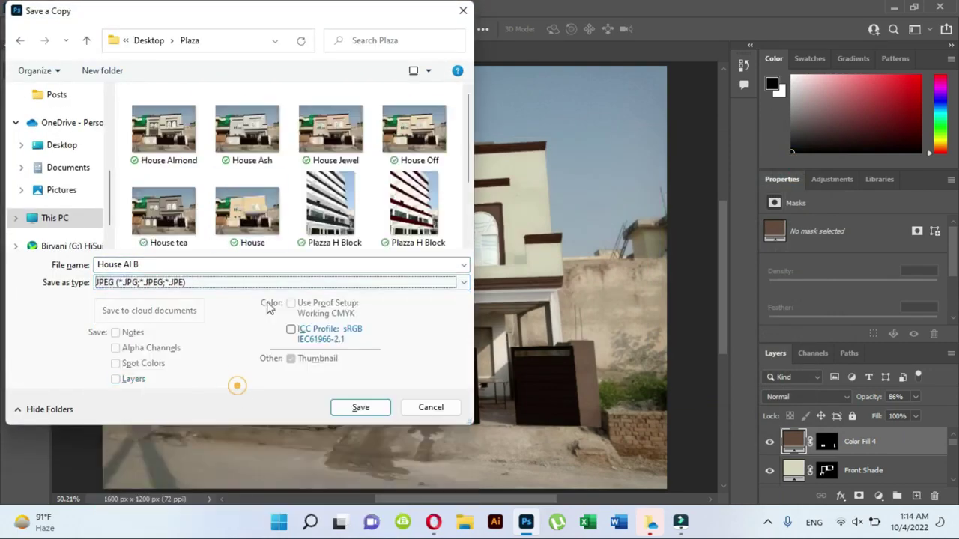
click(361, 404)
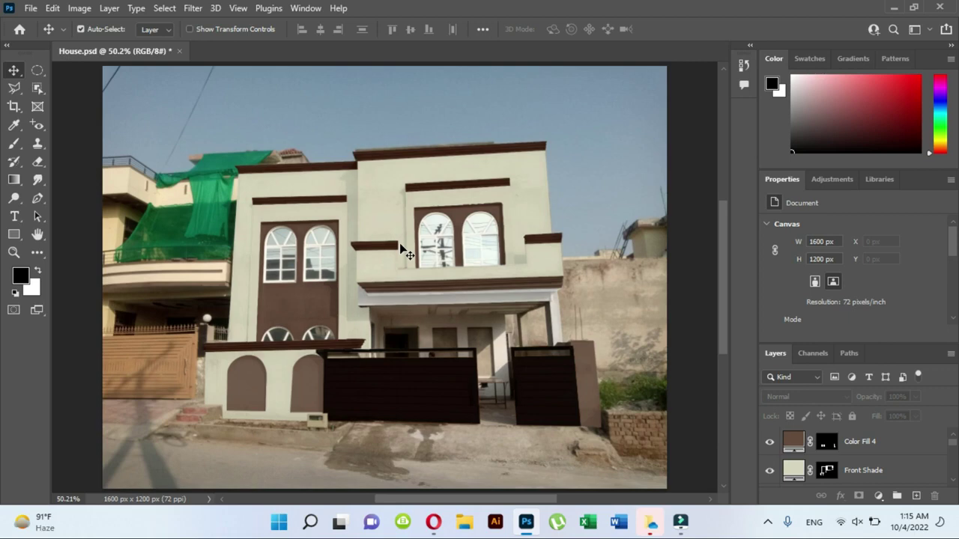
Set the Front Shade fill colour to pure white.
click(393, 218)
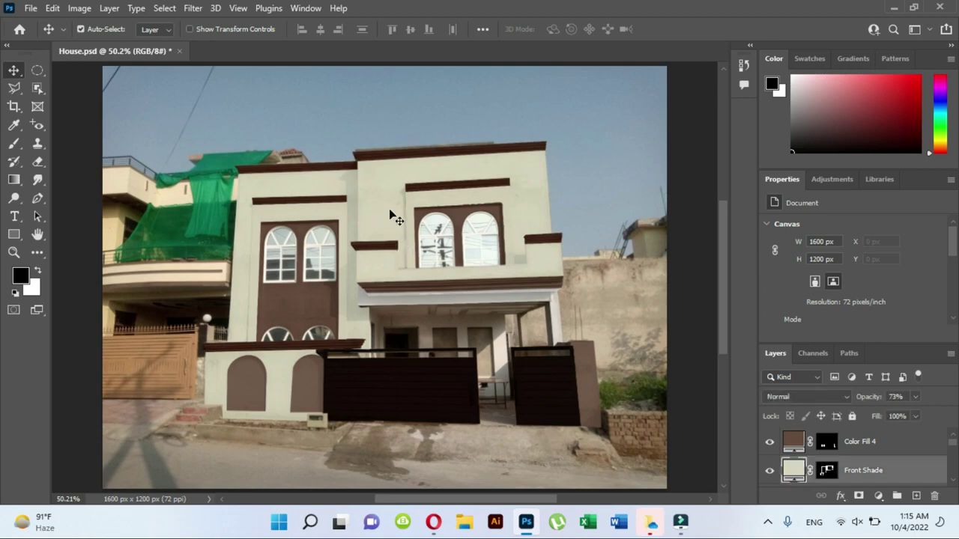
double_click(793, 470)
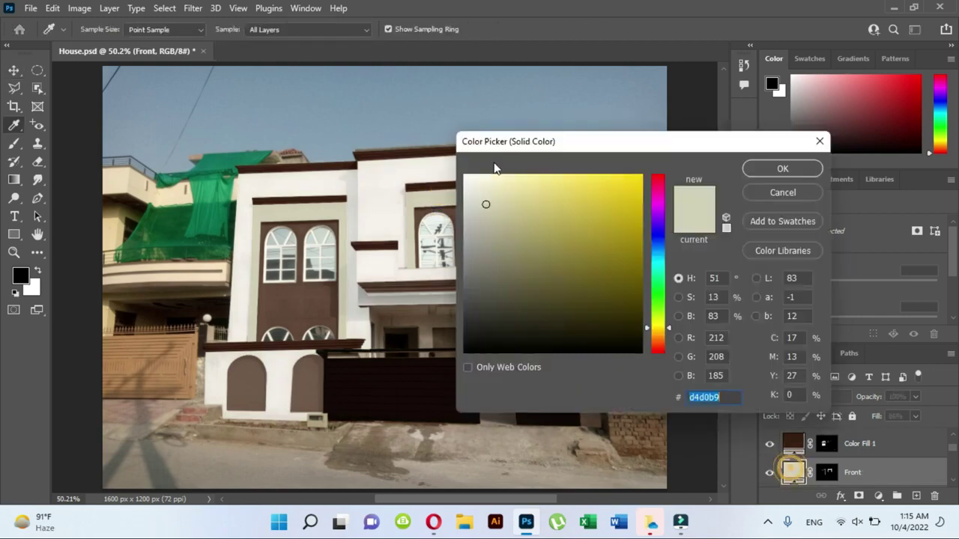
click(475, 180)
click(782, 168)
Make the arched wall panels on Color Fill 4 white.
key(v)
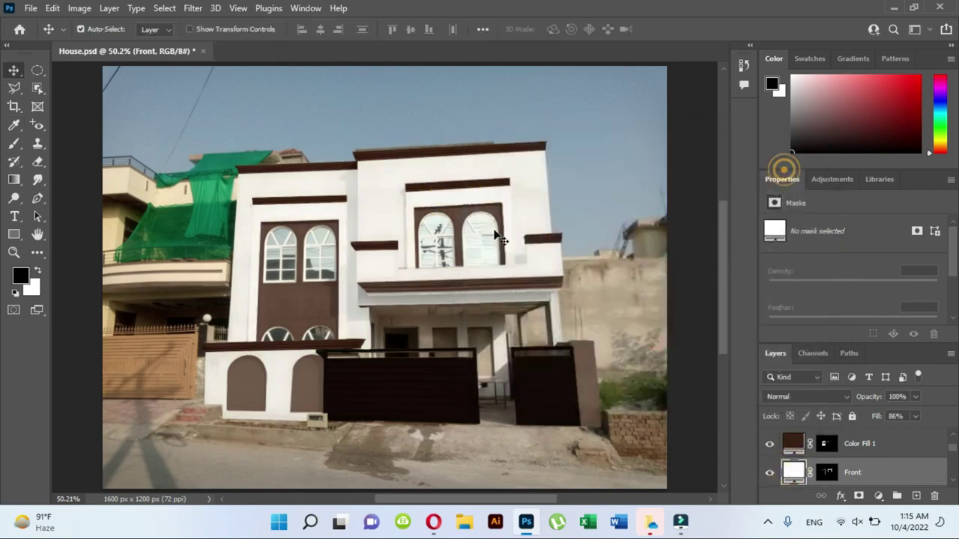
click(455, 218)
double_click(794, 444)
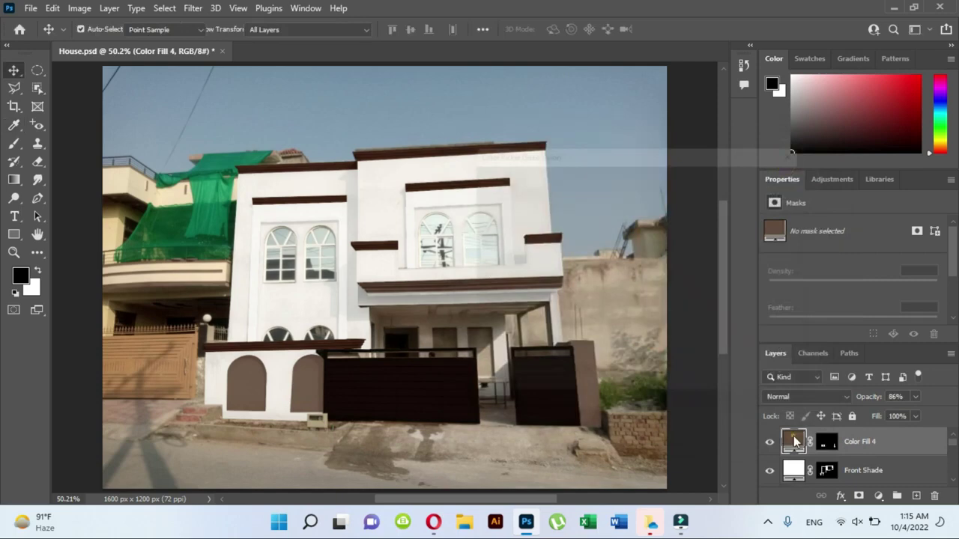
double_click(794, 442)
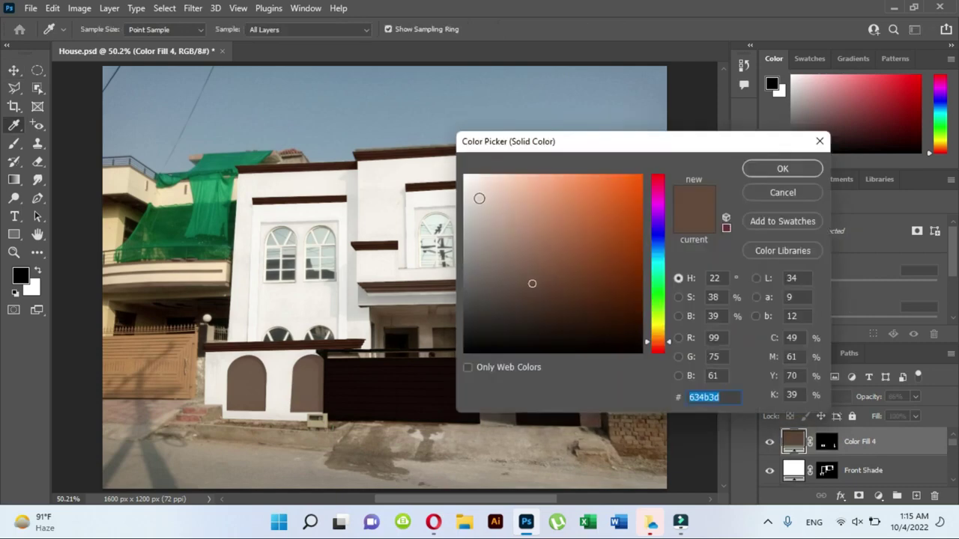
click(475, 169)
click(779, 167)
Set Borders Shade to near-black 1a1a1a and Borders to dark grey 433f3b.
click(467, 150)
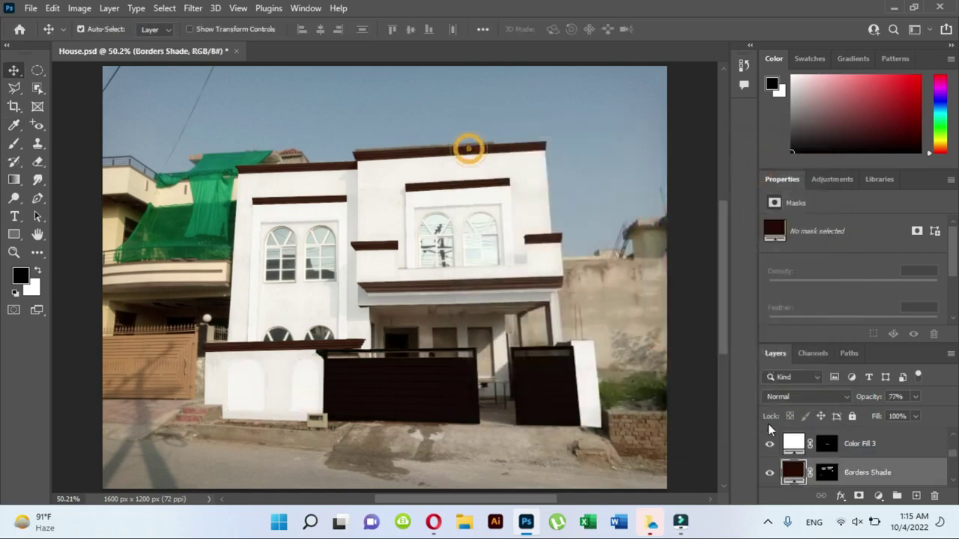
double_click(793, 471)
drag(657, 341, 657, 352)
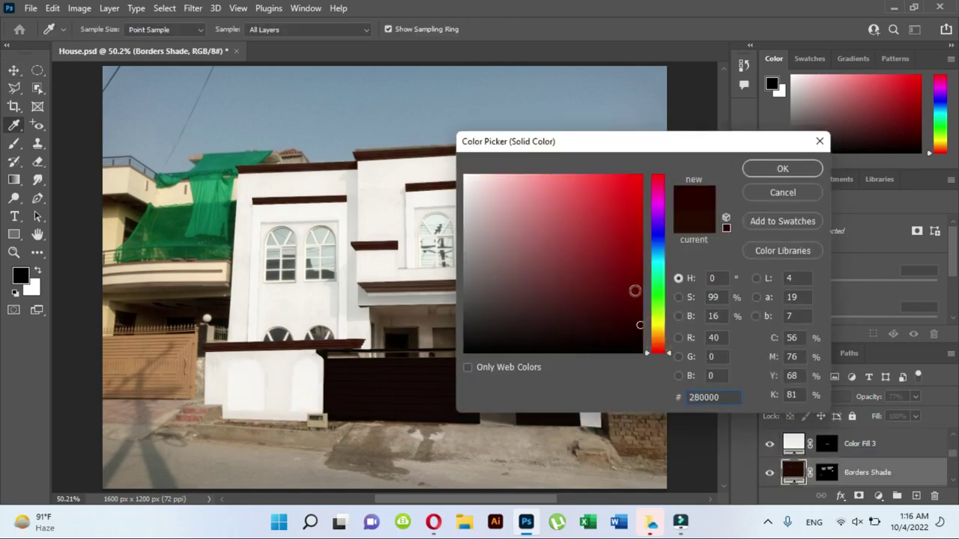
mouse_move(636, 290)
mouse_down()
mouse_move(642, 299)
mouse_move(461, 335)
mouse_up()
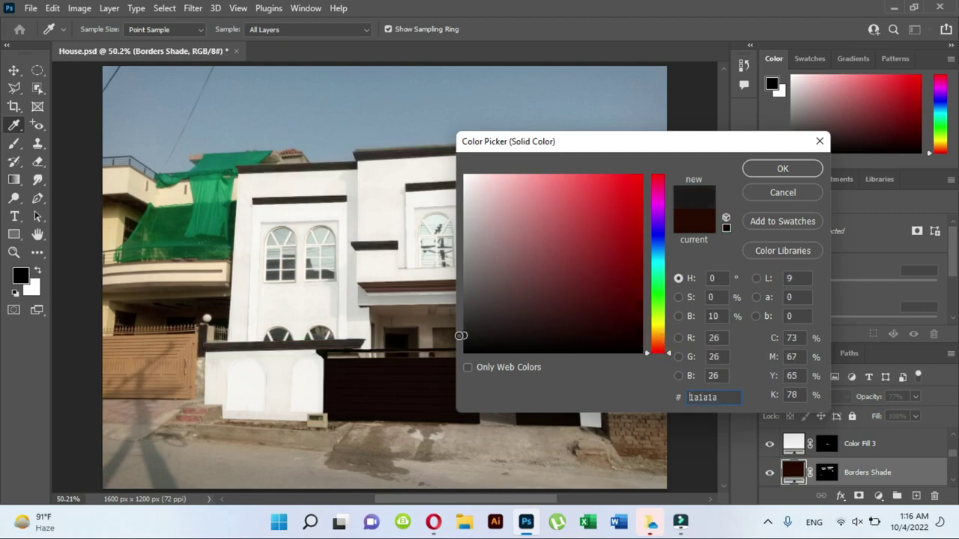
click(753, 165)
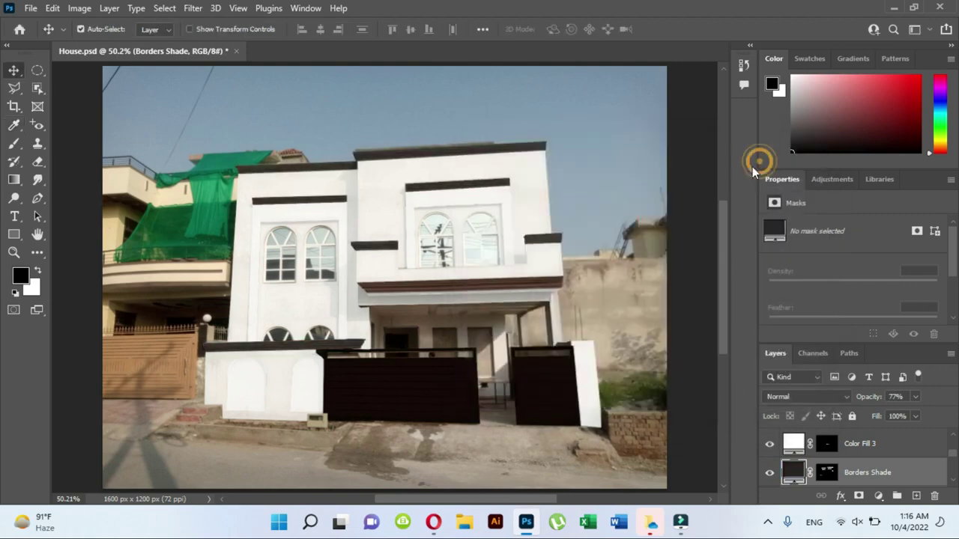
click(537, 283)
double_click(793, 472)
click(483, 306)
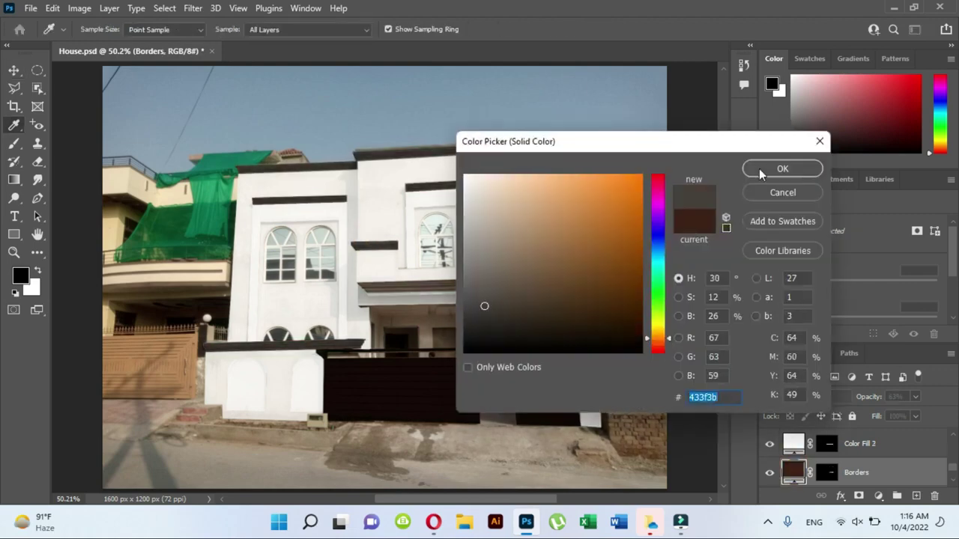
click(759, 167)
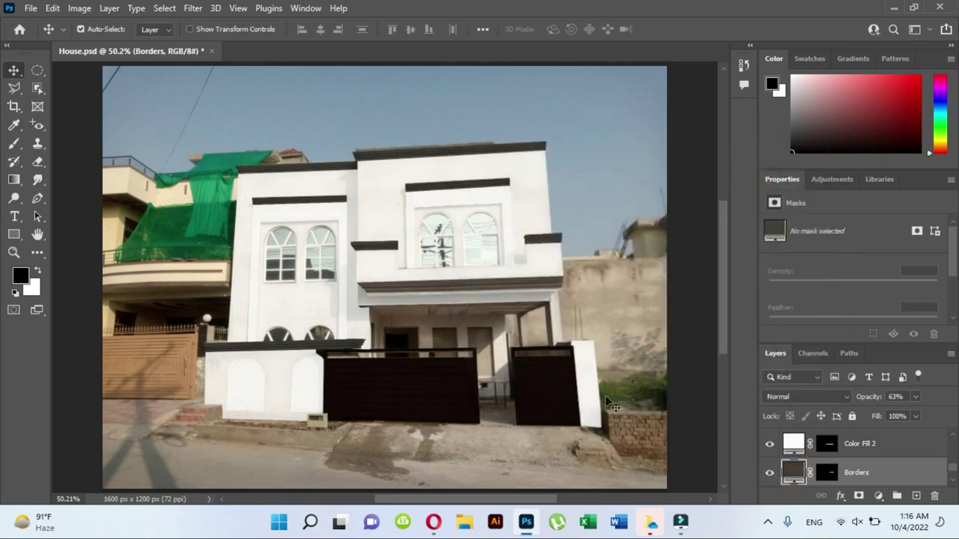
Save the white-and-grey design as JPEG 'House Wh' in Plaza, confirming JPEG Options.
key(alt+ctrl+s)
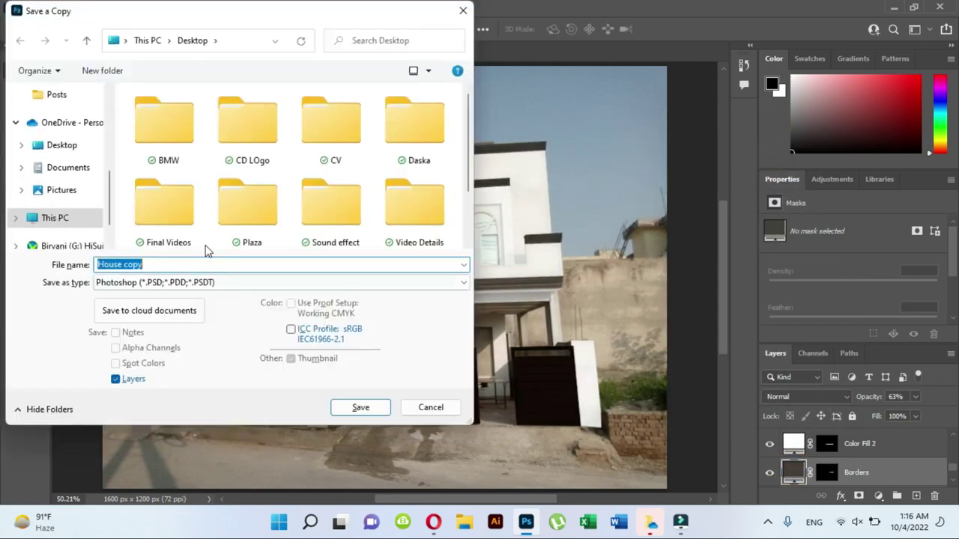
double_click(244, 214)
click(226, 282)
click(248, 393)
double_click(193, 264)
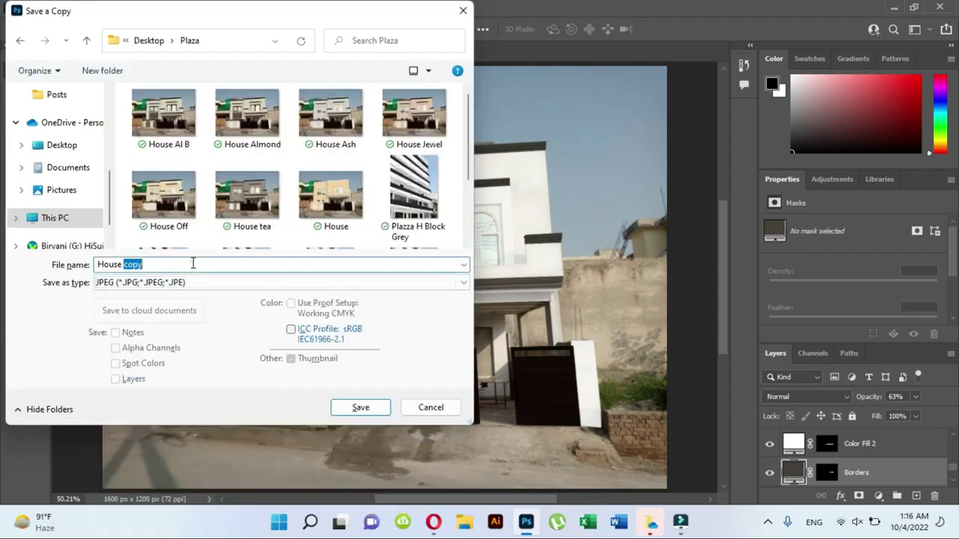
text(White)
click(379, 411)
click(562, 113)
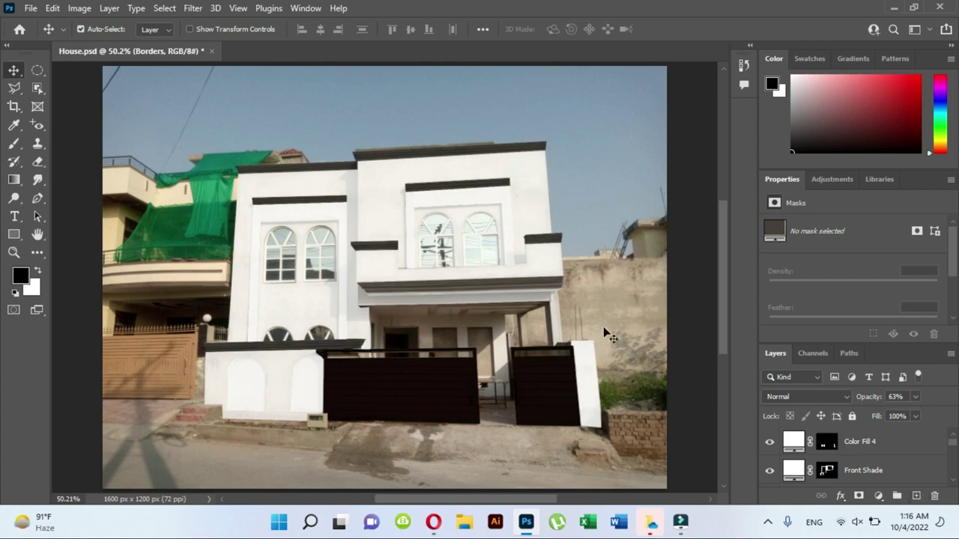
Set the Front Shade fill to a light peach.
click(517, 191)
double_click(796, 471)
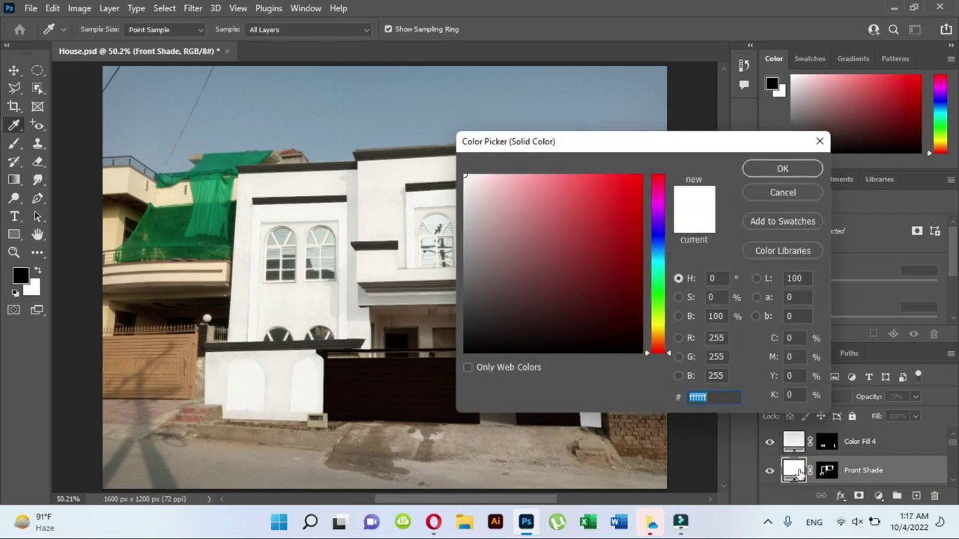
drag(669, 354, 672, 335)
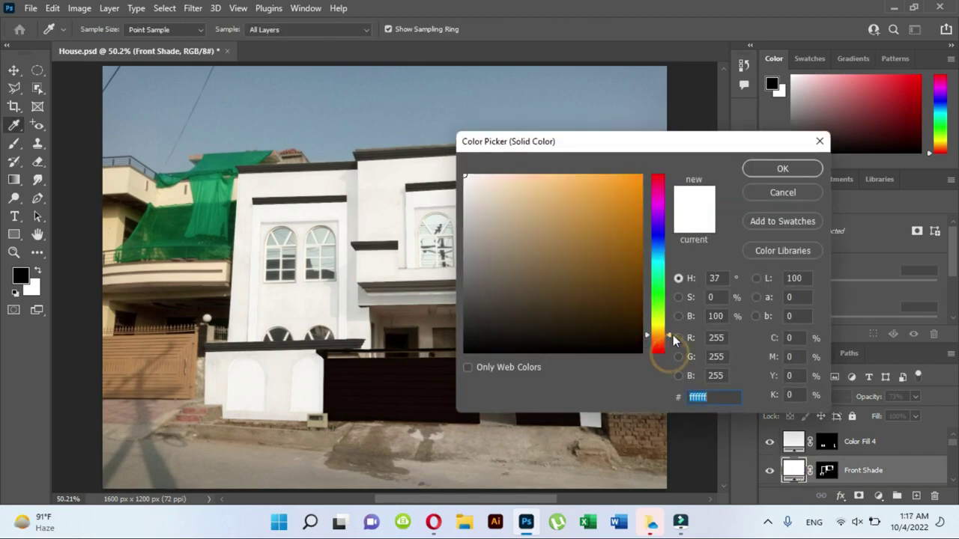
click(573, 178)
drag(572, 179, 545, 173)
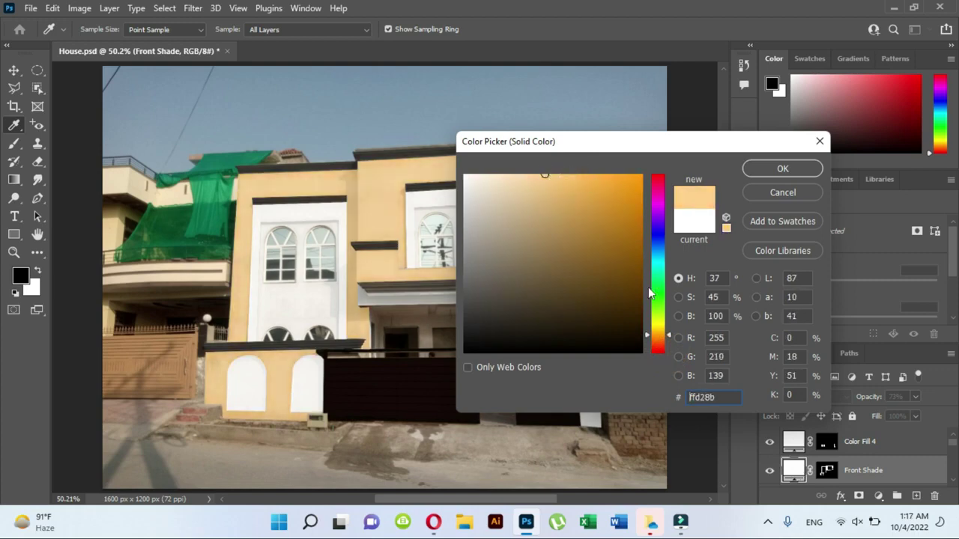
drag(672, 335, 670, 344)
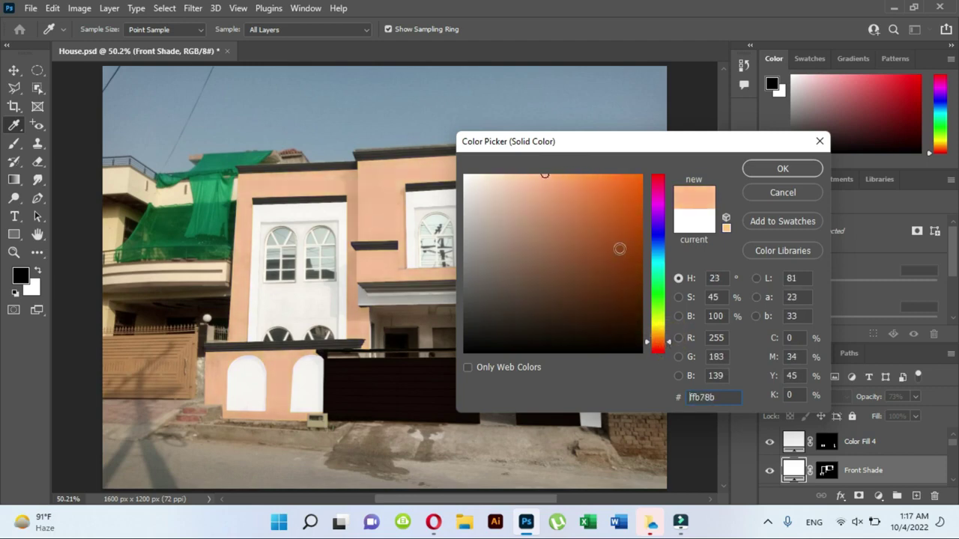
click(524, 173)
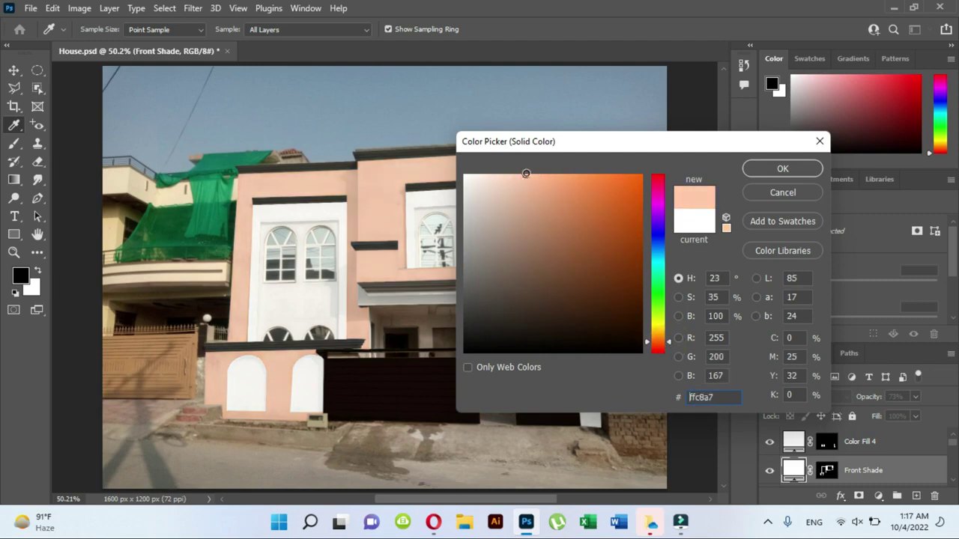
click(782, 169)
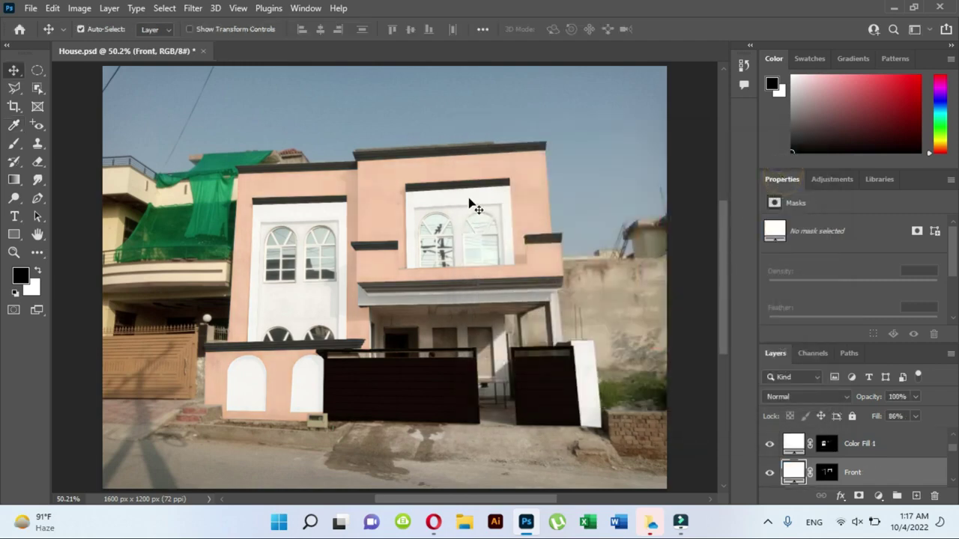
Give Color Fill 1 the same peach, f4c7a9, sampled from the walls.
click(761, 165)
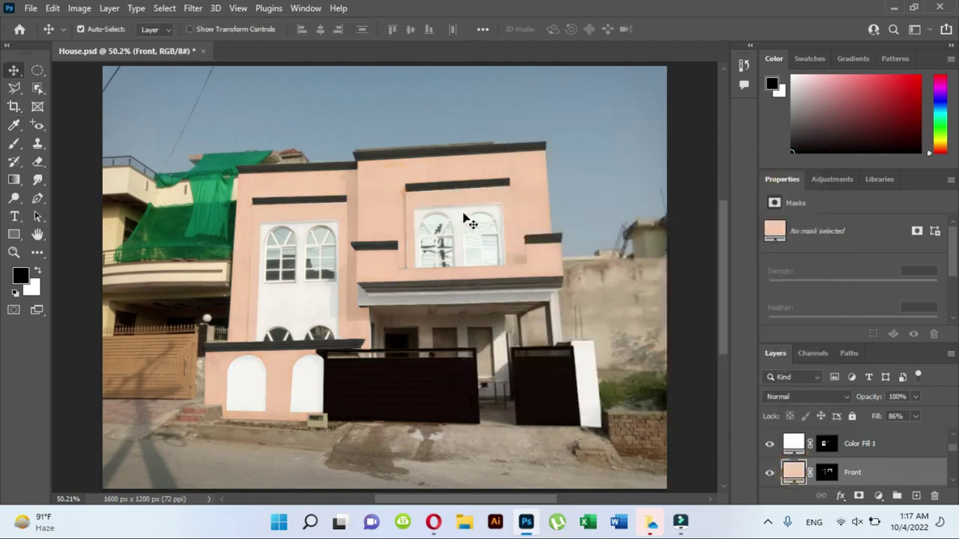
click(794, 443)
double_click(793, 443)
click(401, 170)
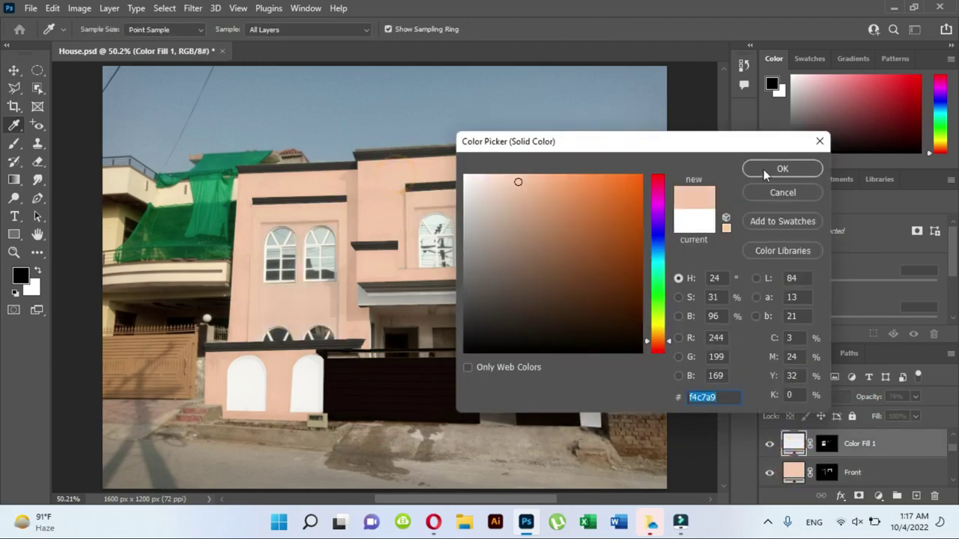
click(767, 169)
Try orange-brown, black, cyan, pink and dark red as the Borders Shade colour.
double_click(794, 472)
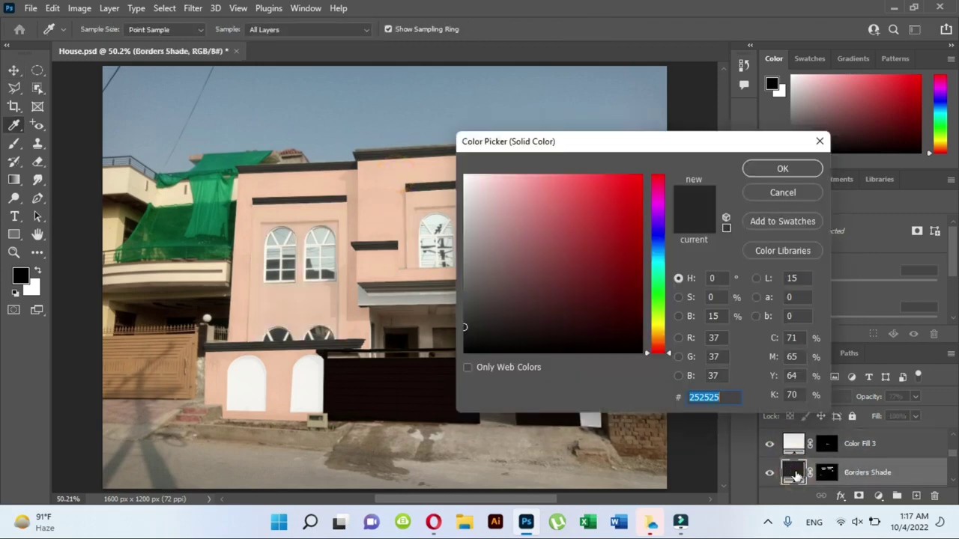
drag(672, 357, 667, 342)
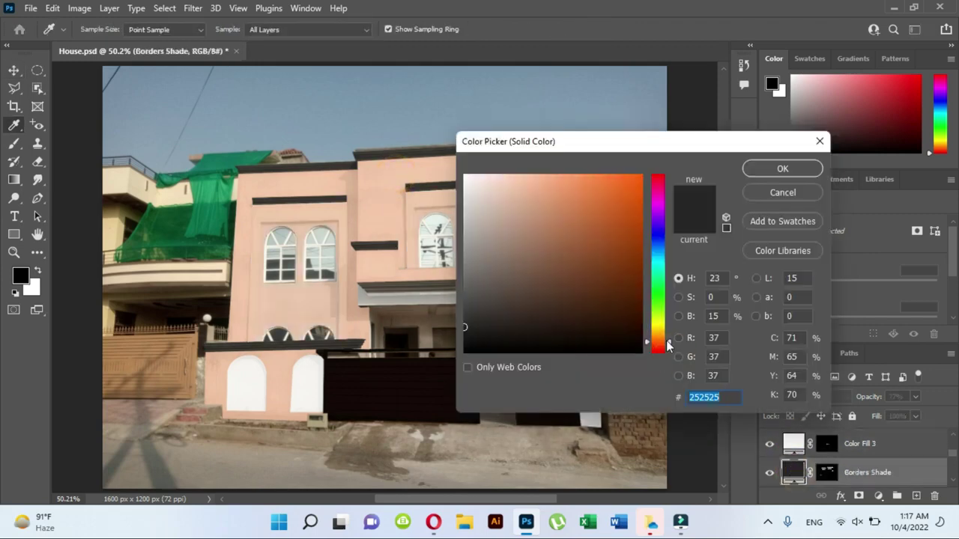
drag(601, 193, 614, 238)
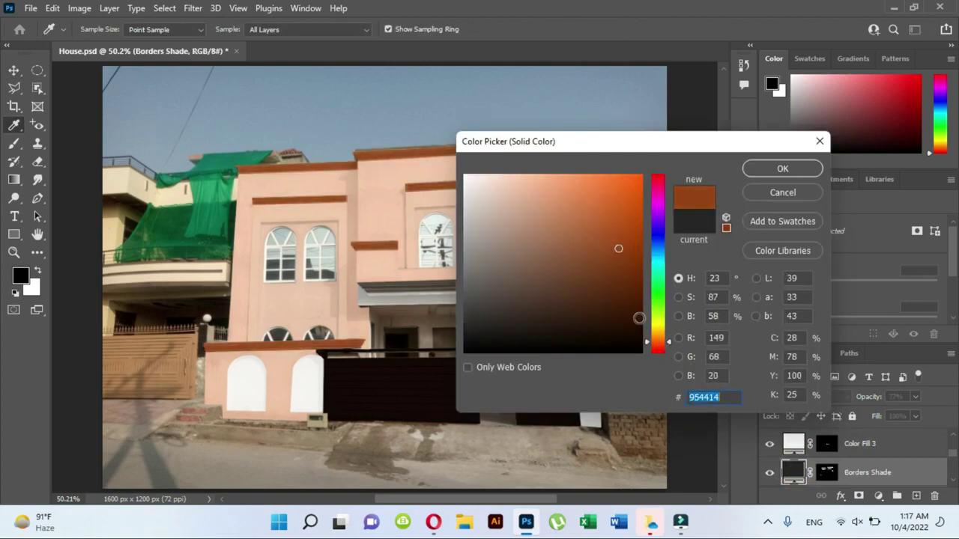
mouse_move(615, 238)
mouse_down()
mouse_move(642, 346)
mouse_move(641, 320)
mouse_move(660, 315)
mouse_move(662, 303)
mouse_up()
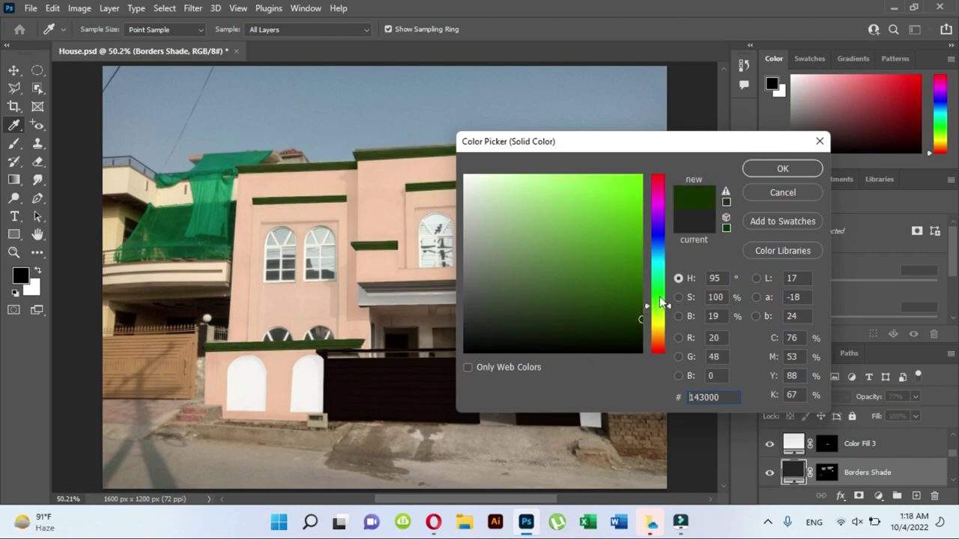
click(655, 263)
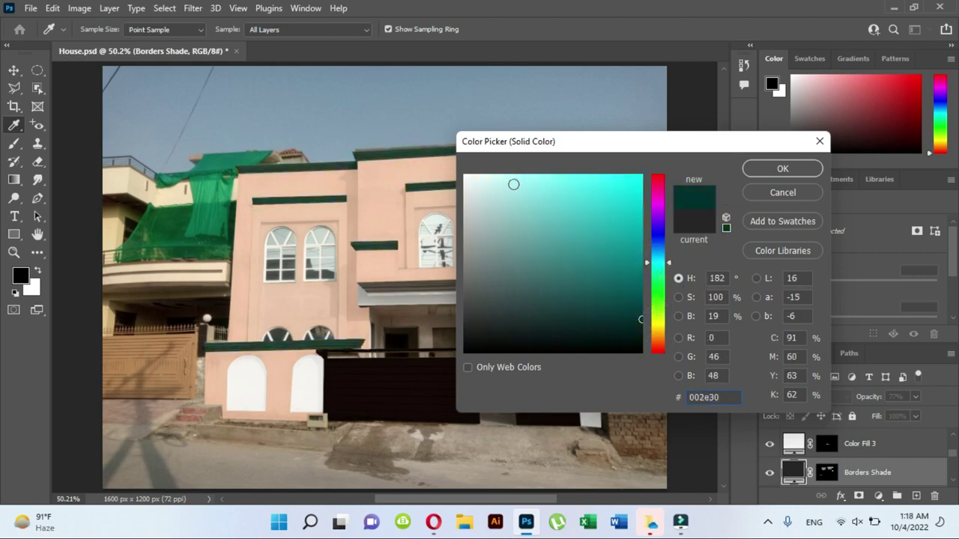
drag(513, 184, 490, 173)
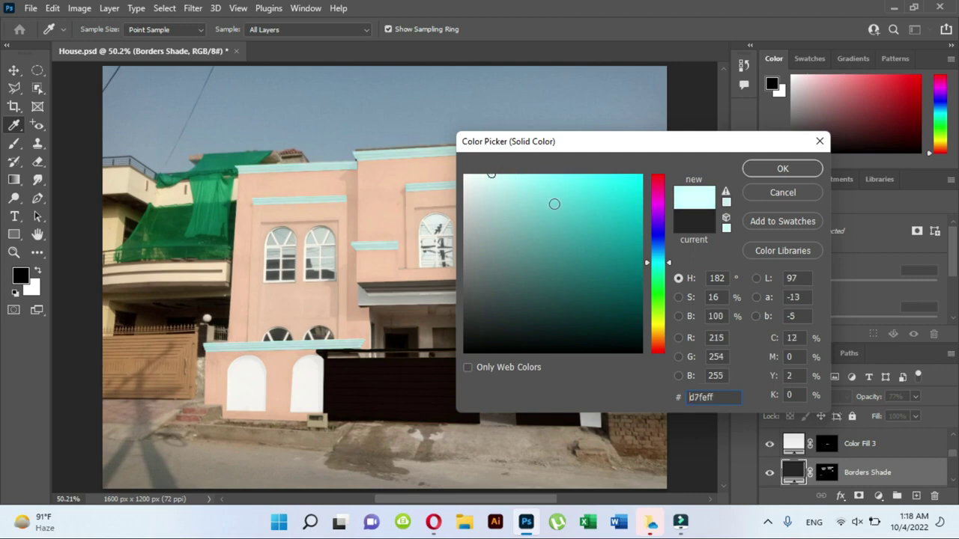
drag(659, 350, 668, 352)
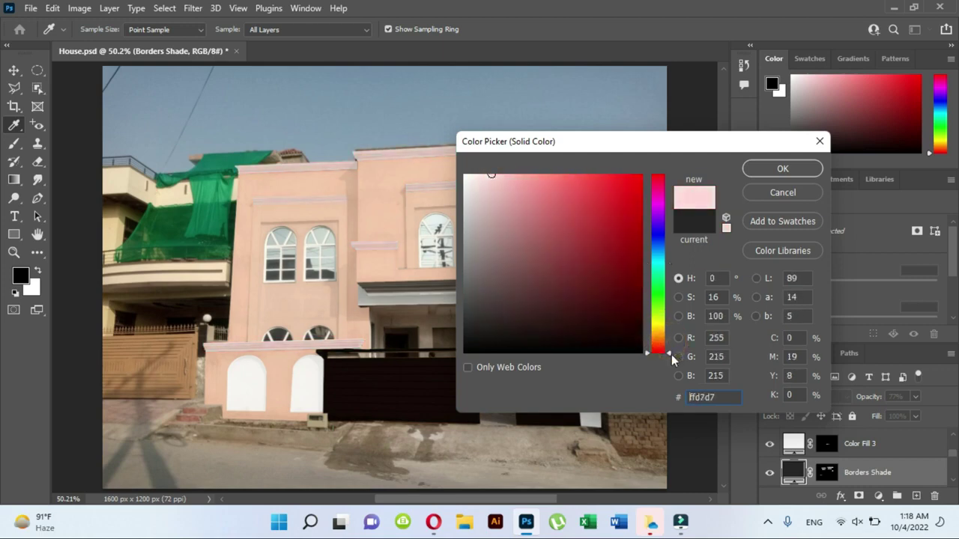
mouse_move(638, 299)
mouse_down()
mouse_move(641, 285)
mouse_move(681, 386)
mouse_up()
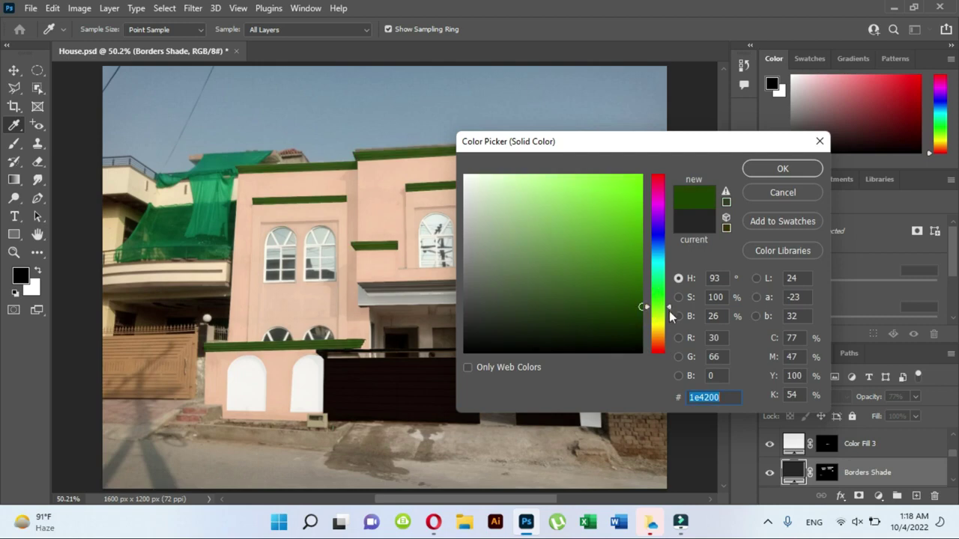
After testing cyan, purple and dark grey, set Borders Shade to white ffffff.
drag(641, 307, 641, 211)
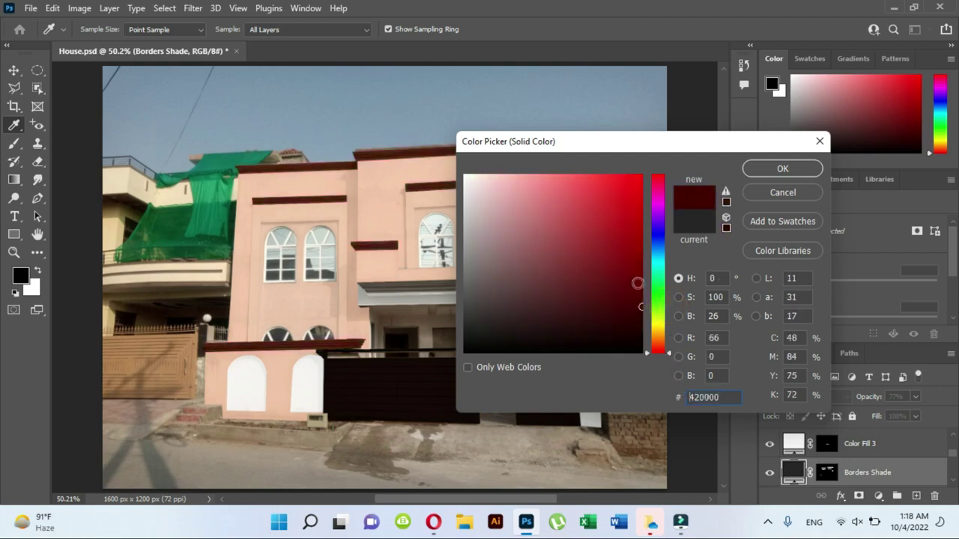
click(666, 261)
mouse_move(665, 261)
mouse_down()
mouse_move(647, 218)
mouse_move(647, 234)
mouse_move(669, 166)
mouse_up()
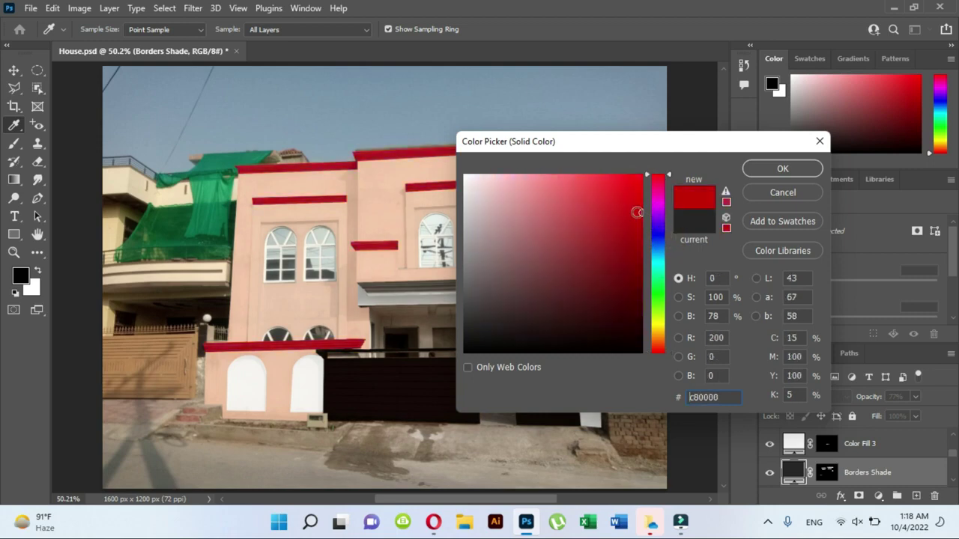
click(470, 305)
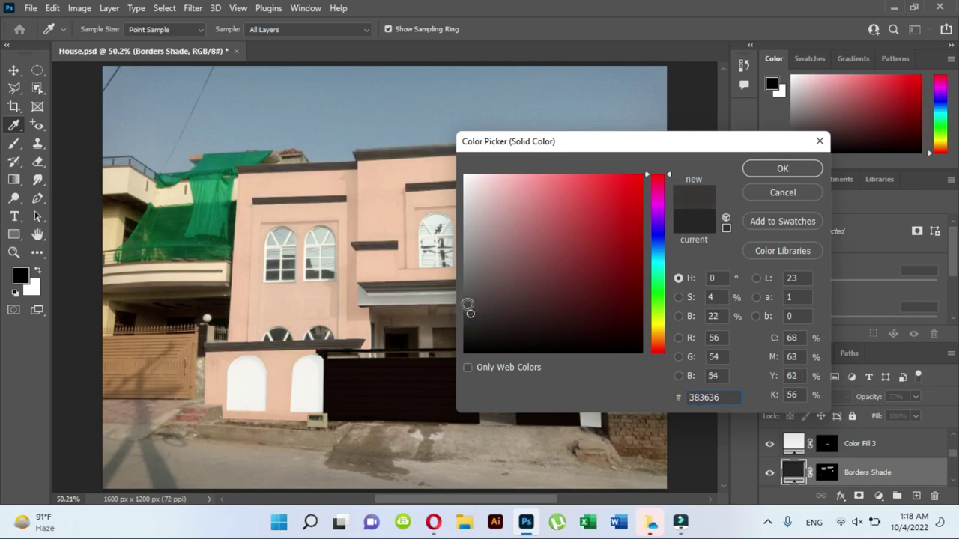
drag(472, 308, 469, 294)
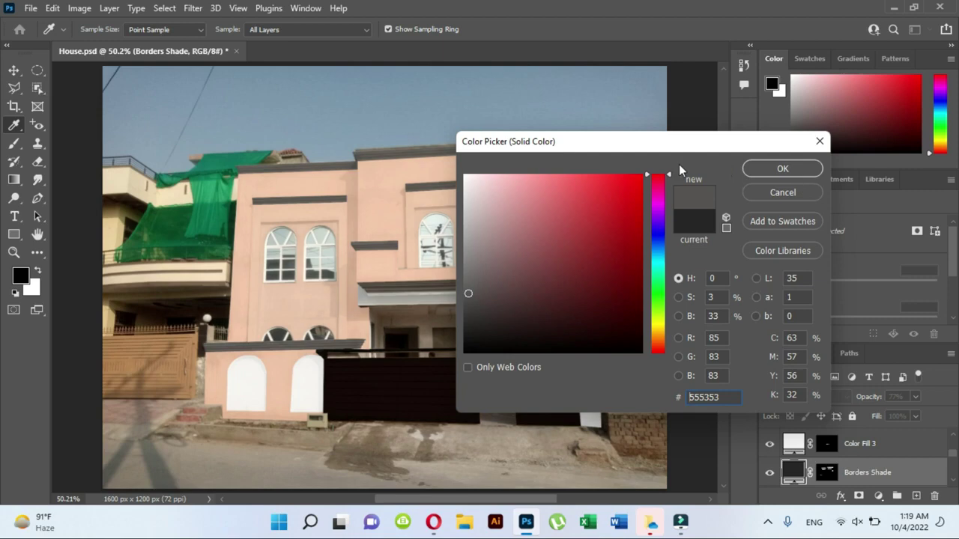
drag(558, 174, 454, 164)
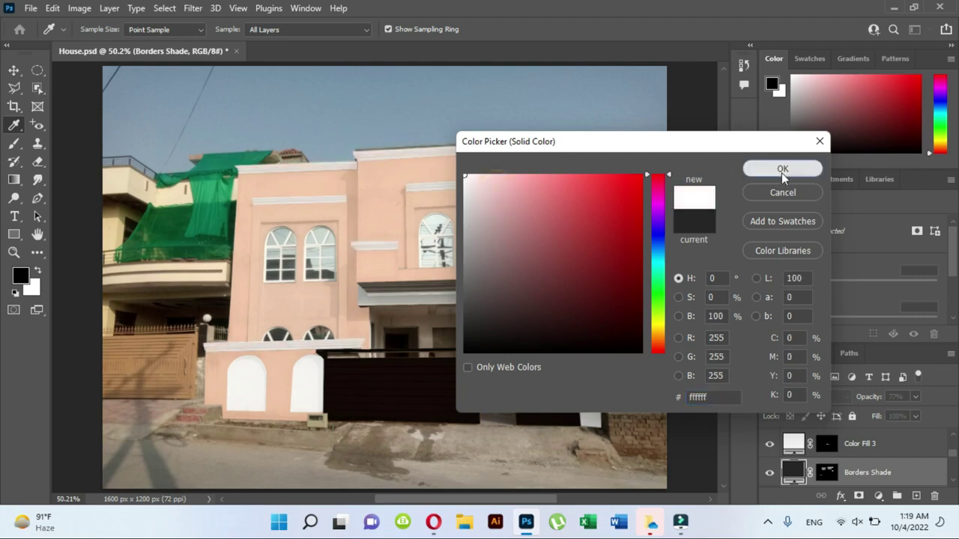
click(781, 171)
Set the Borders fill to light d9d5d0 sampled from the photo.
click(552, 274)
double_click(793, 472)
click(428, 150)
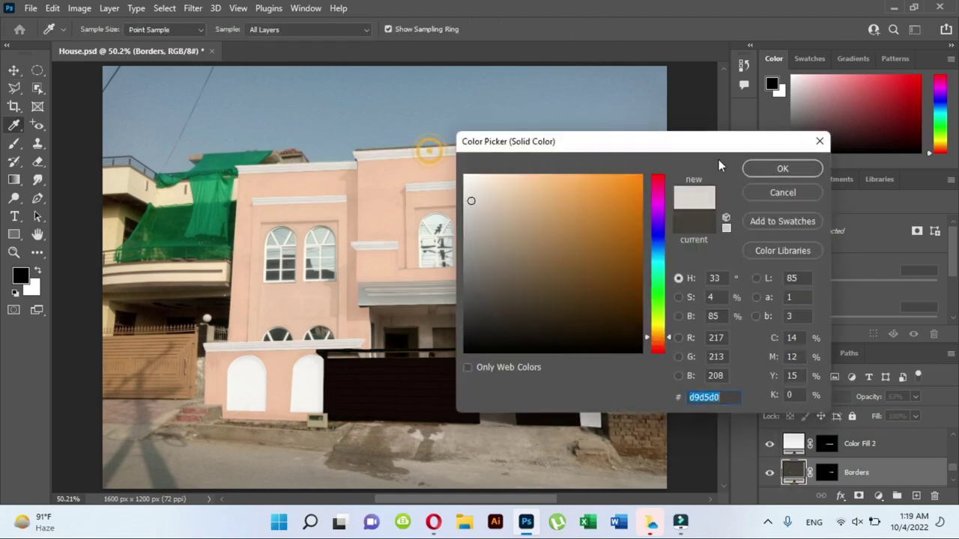
click(762, 167)
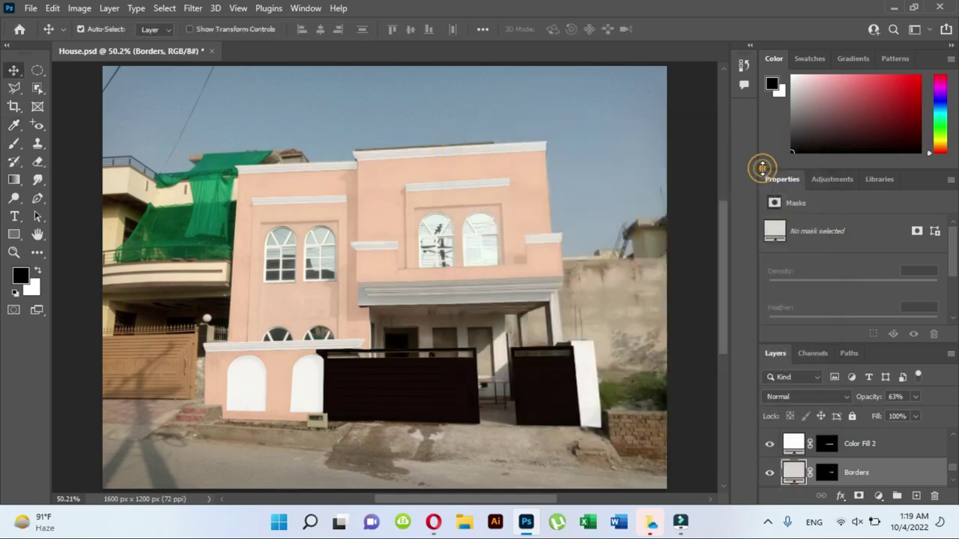
click(424, 186)
click(314, 306)
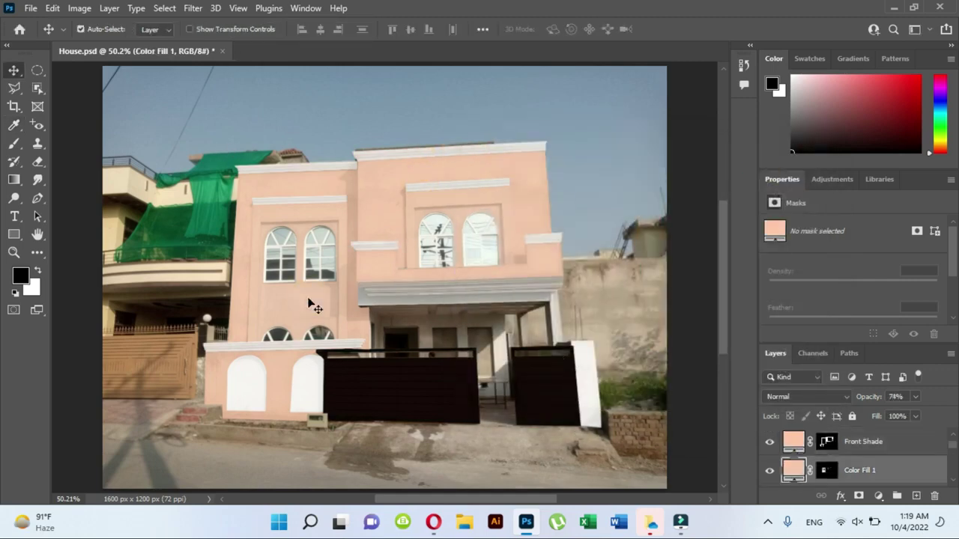
Save a JPEG copy into Desktop > Plaza, then hide the Door layer to reveal red gates.
key(alt+ctrl+s)
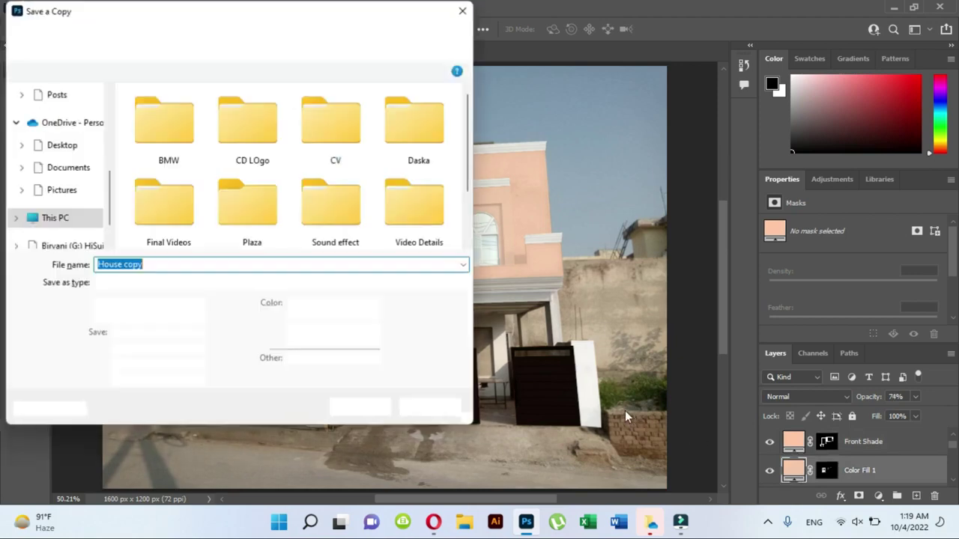
double_click(233, 214)
double_click(225, 264)
text(w)
click(312, 222)
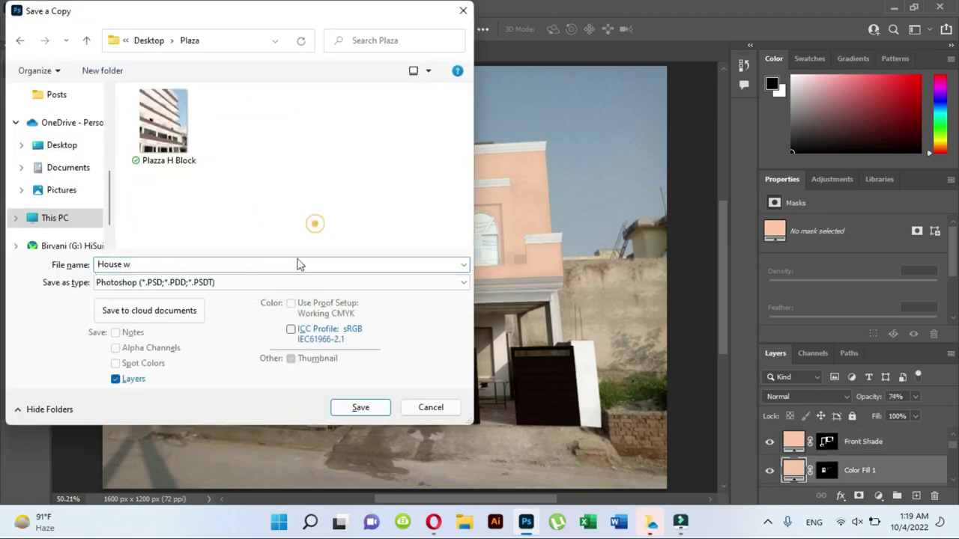
click(282, 282)
click(307, 387)
click(361, 408)
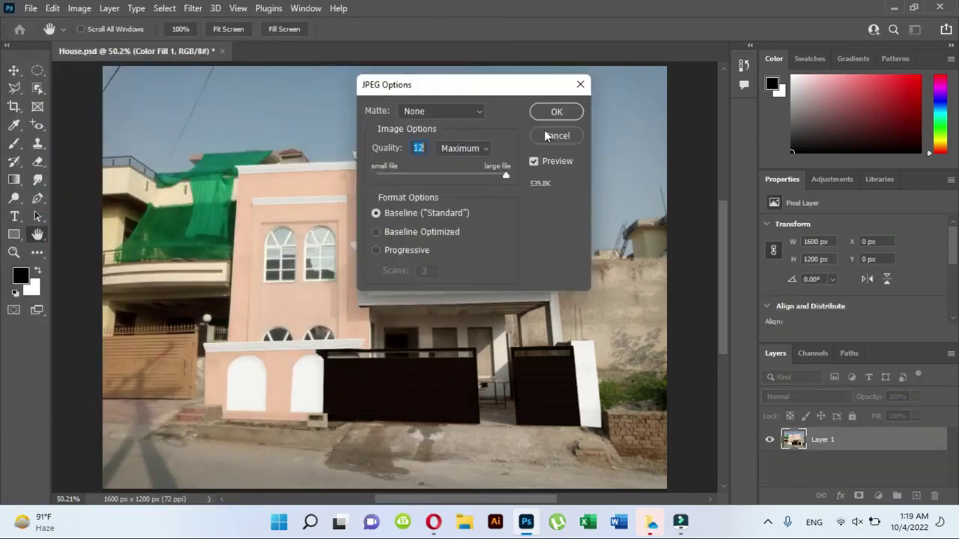
click(553, 112)
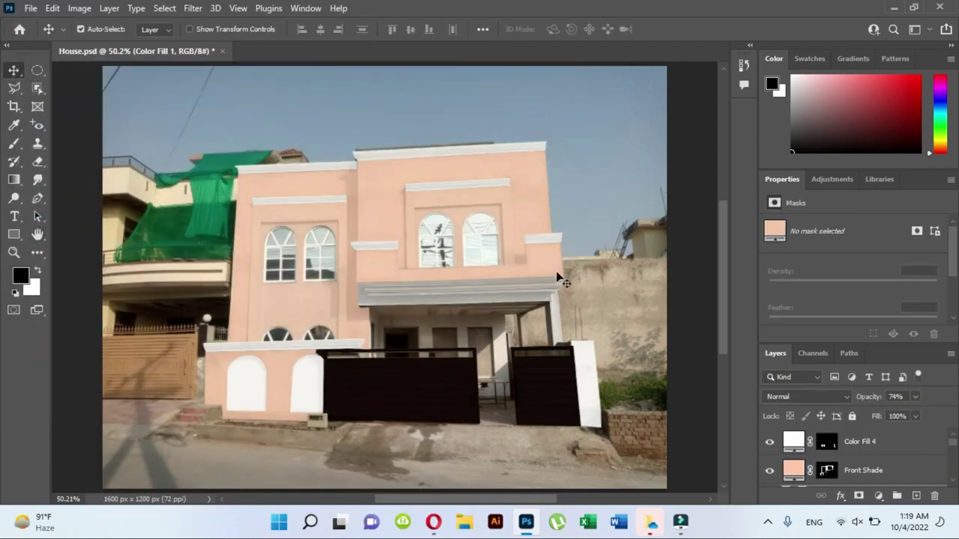
click(561, 394)
click(769, 472)
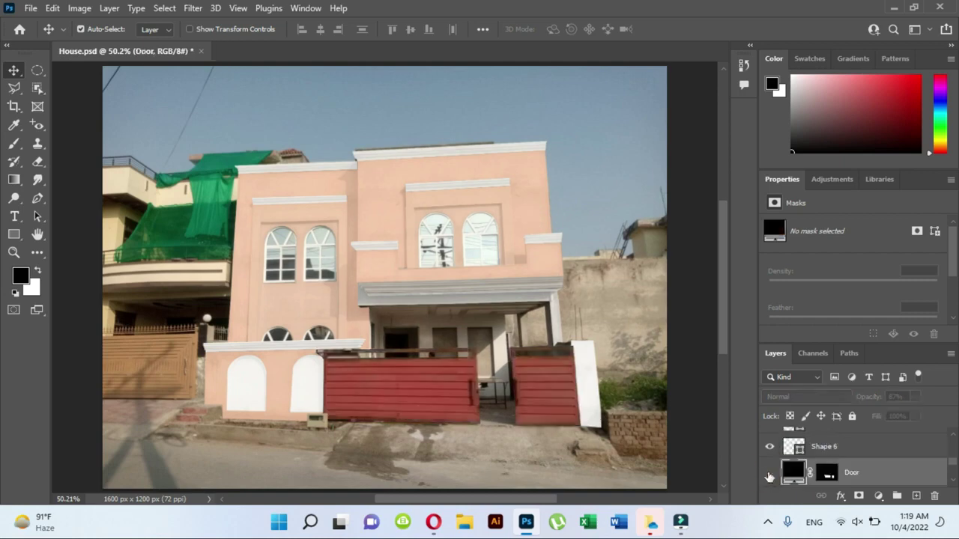
Show the Door layer again and try orange and peach facade colours, then cancel them.
click(769, 472)
click(605, 278)
click(499, 167)
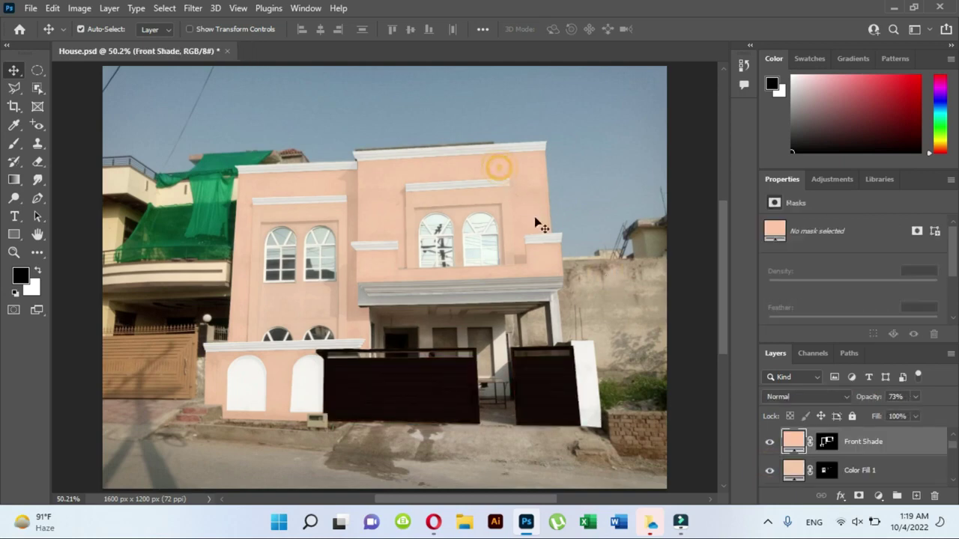
double_click(794, 442)
mouse_move(614, 240)
mouse_down()
mouse_move(606, 211)
mouse_move(553, 195)
mouse_up()
click(787, 193)
click(543, 389)
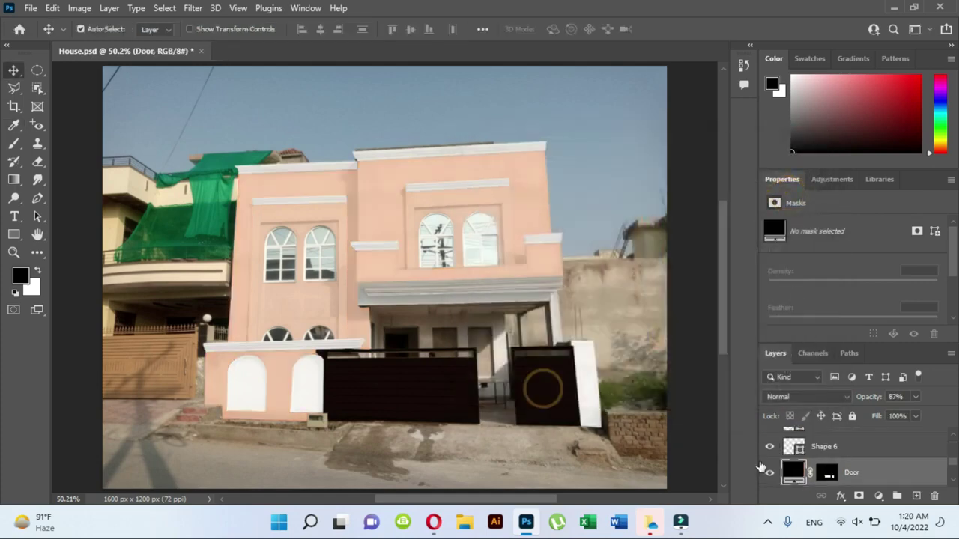
Set the Front Shade fill to a slightly warm light grey.
click(474, 166)
double_click(794, 442)
mouse_move(607, 287)
mouse_down()
mouse_move(532, 241)
mouse_move(545, 286)
mouse_up()
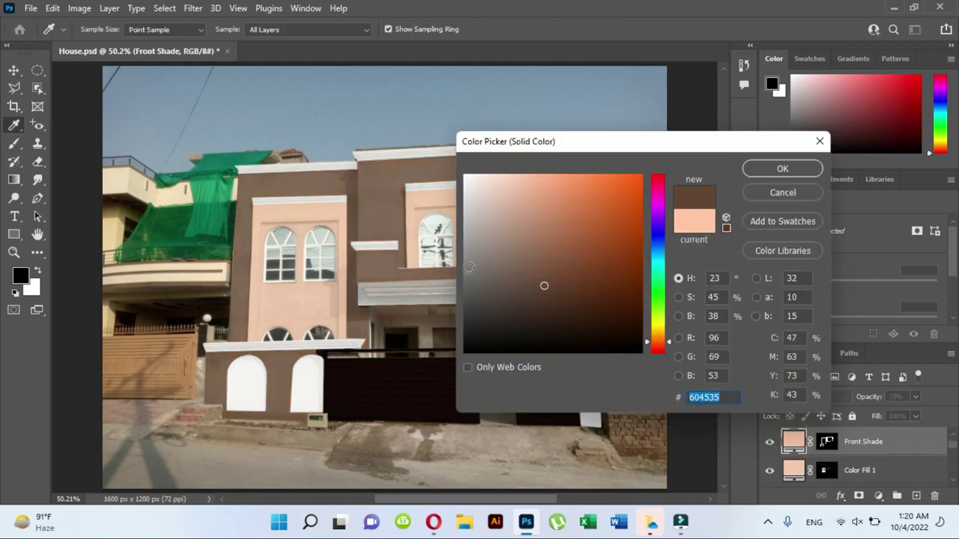
drag(468, 267, 478, 310)
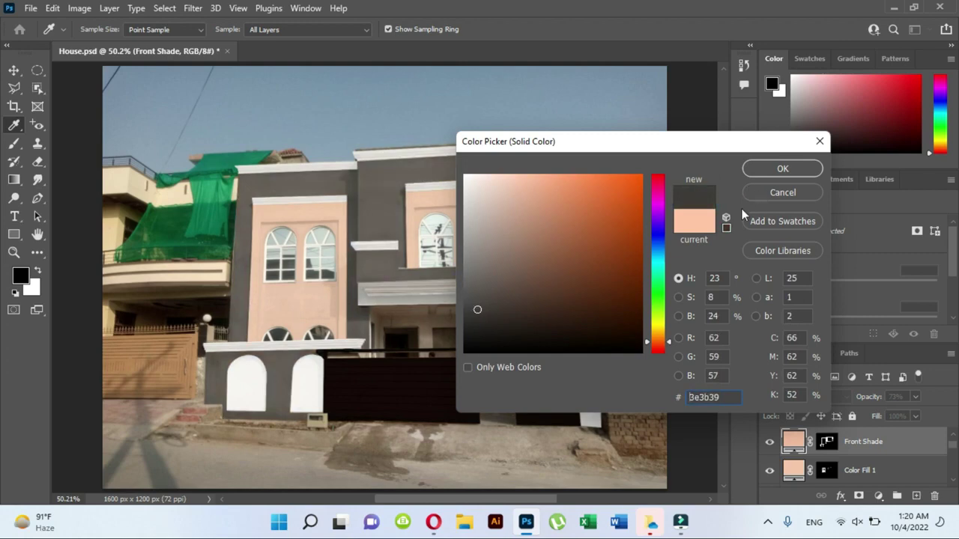
mouse_move(498, 255)
mouse_down()
mouse_move(480, 277)
mouse_move(474, 240)
mouse_move(475, 279)
mouse_move(478, 237)
mouse_up()
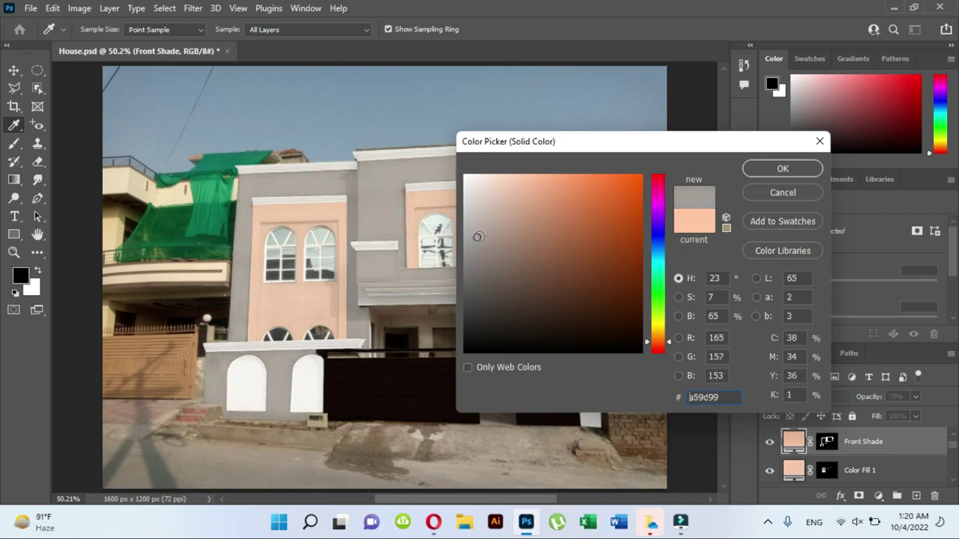
drag(670, 344, 668, 336)
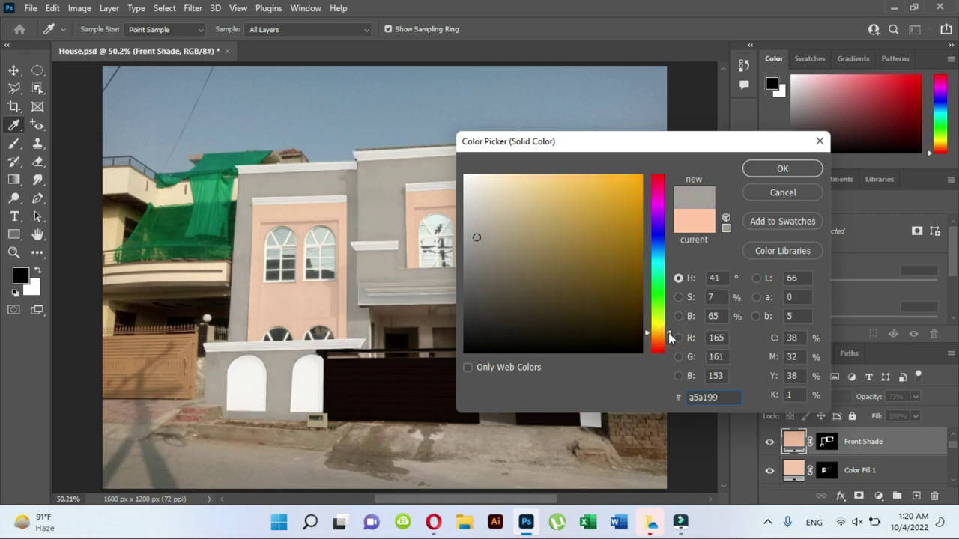
drag(474, 250, 474, 261)
click(745, 172)
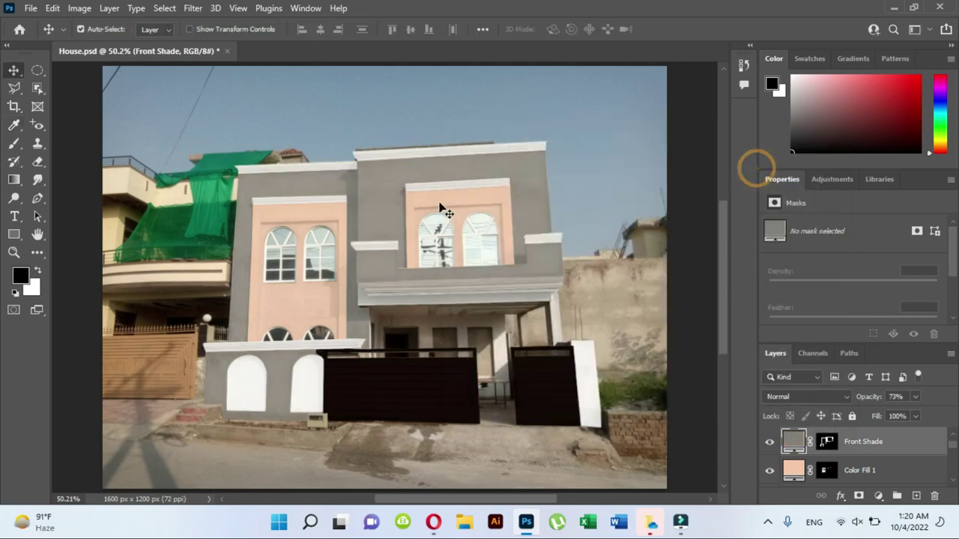
click(757, 171)
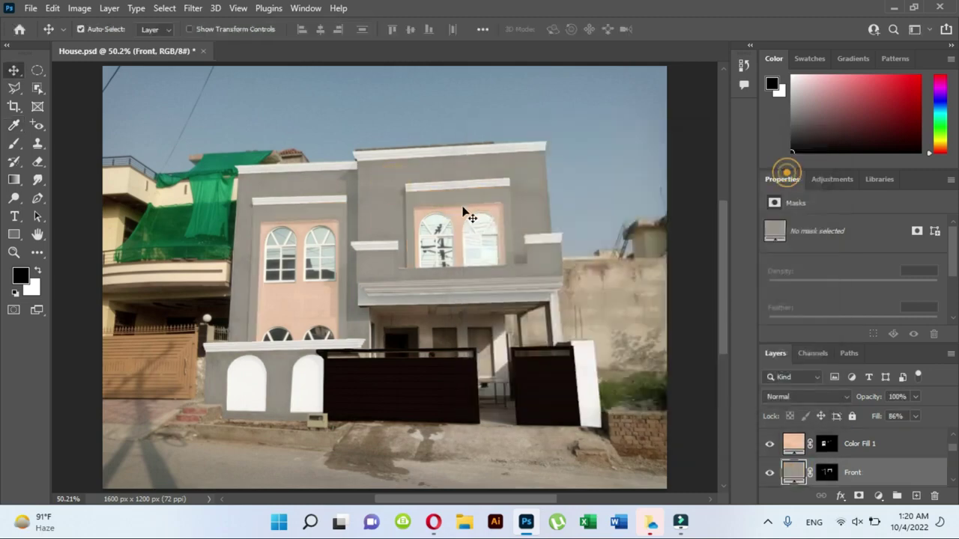
Set Color Fill 1 to off-white f6f4f1, sampled from the wall.
double_click(793, 444)
click(305, 366)
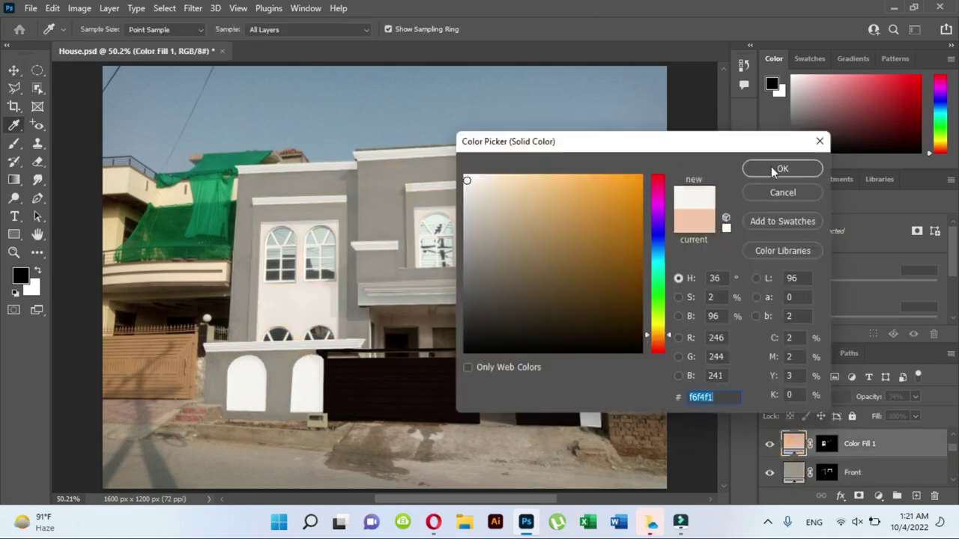
click(779, 168)
Retone the Front Shade to a fine-tuned mid grey and set the Front fill to a sampled wall colour.
click(824, 424)
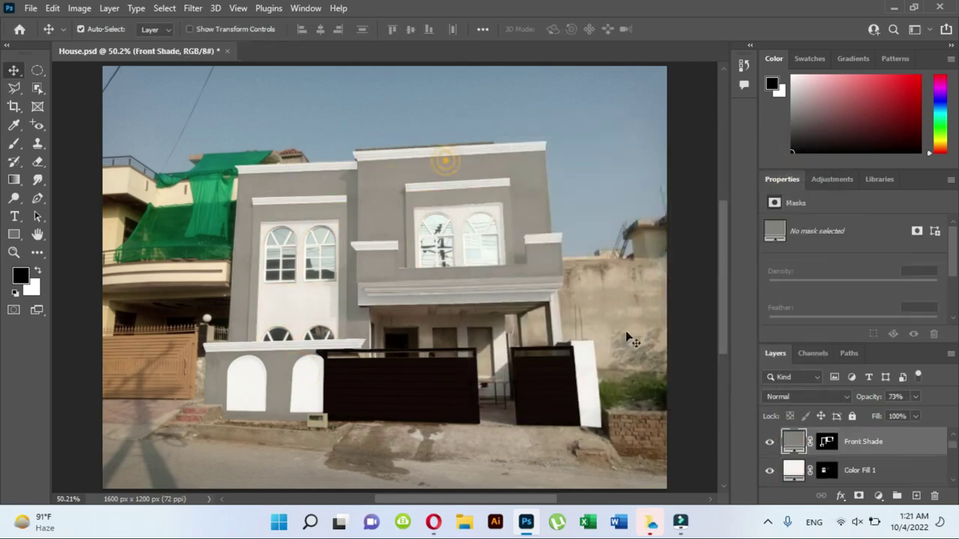
double_click(793, 442)
click(484, 251)
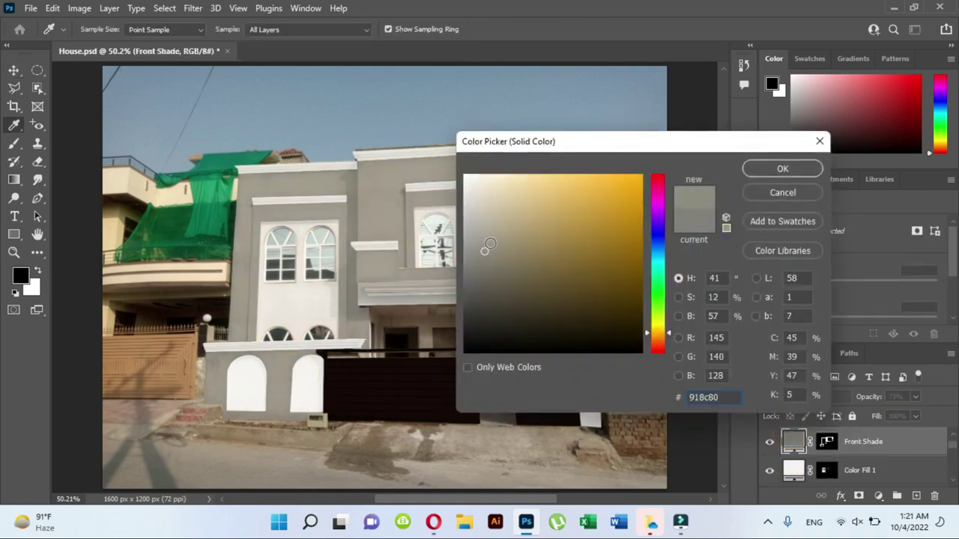
click(490, 243)
click(487, 239)
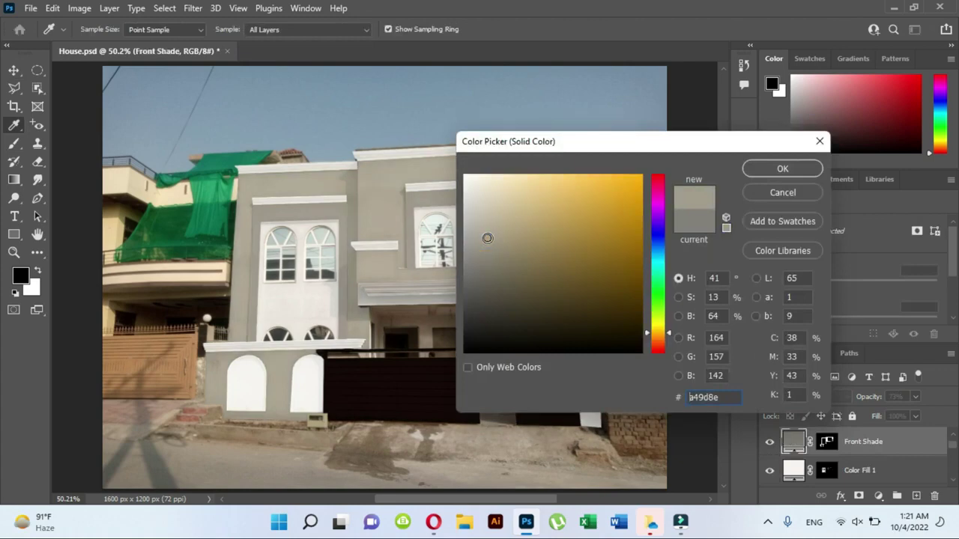
click(488, 247)
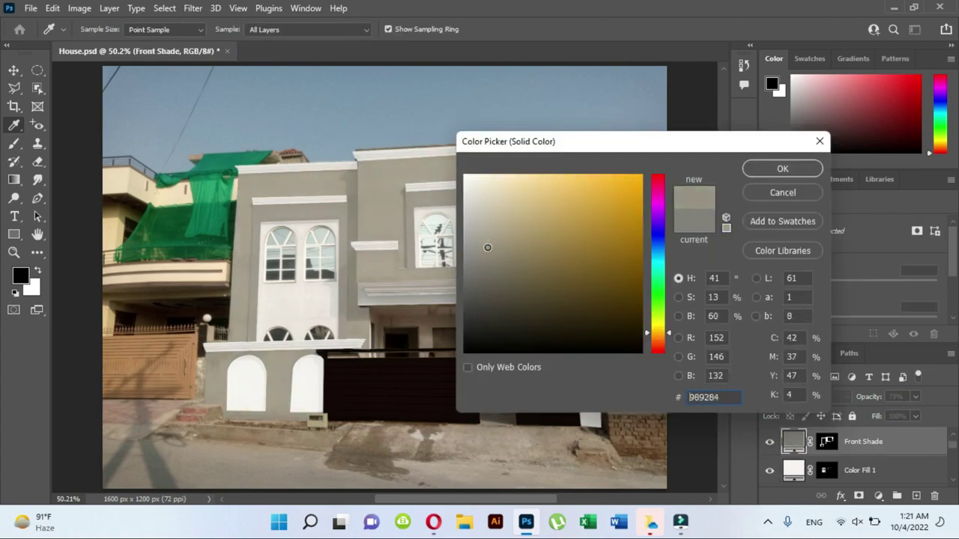
click(487, 248)
click(782, 169)
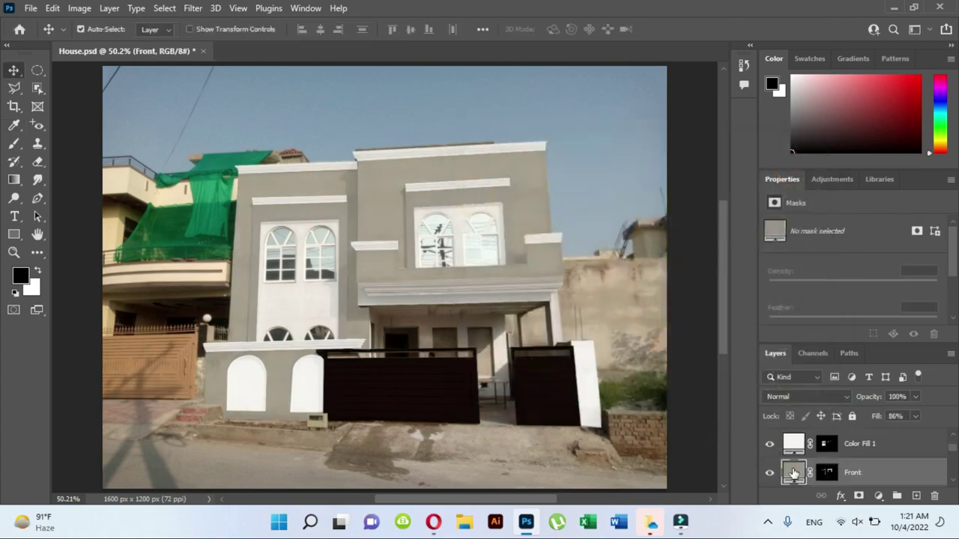
double_click(793, 443)
click(376, 186)
click(764, 168)
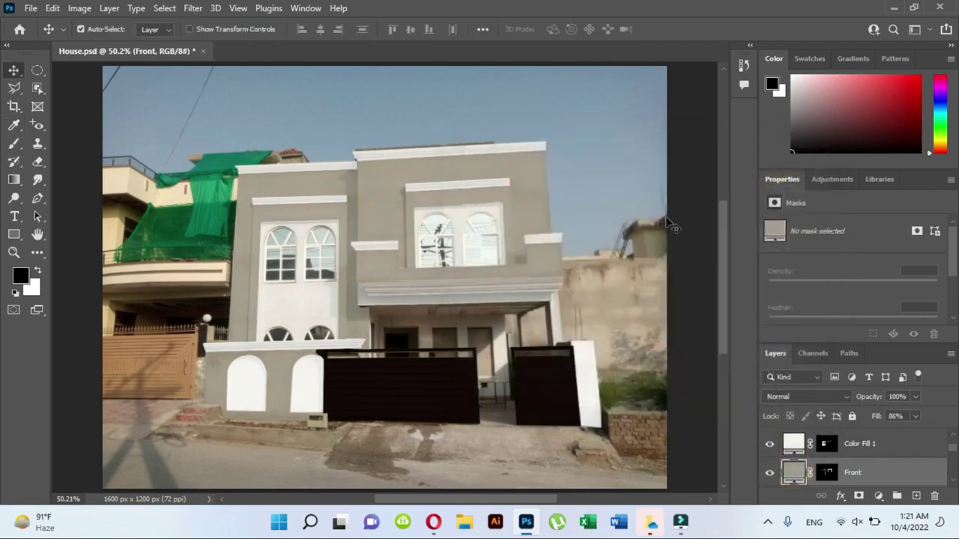
Change Color Fill 1 to a darker colour.
double_click(450, 219)
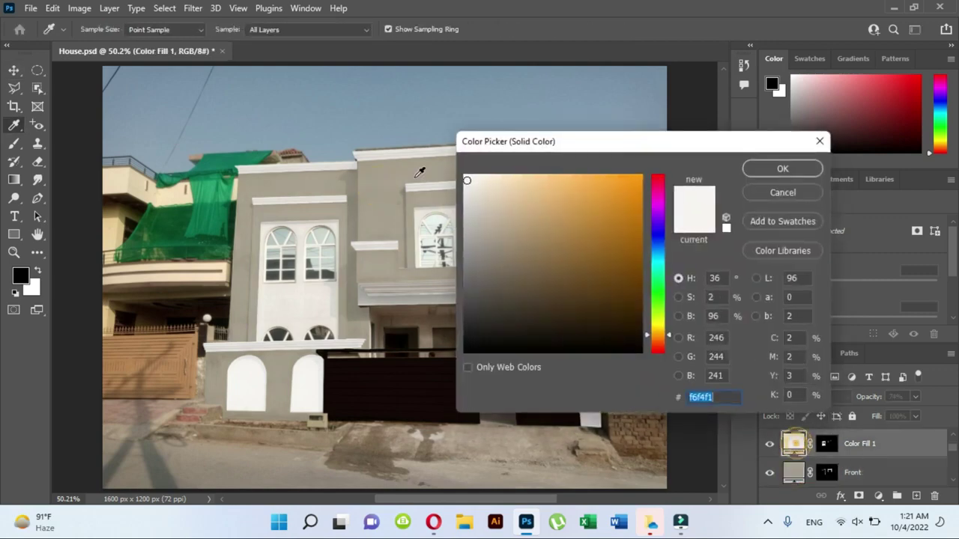
click(383, 183)
mouse_move(614, 147)
mouse_down()
mouse_move(807, 131)
mouse_move(716, 135)
mouse_up()
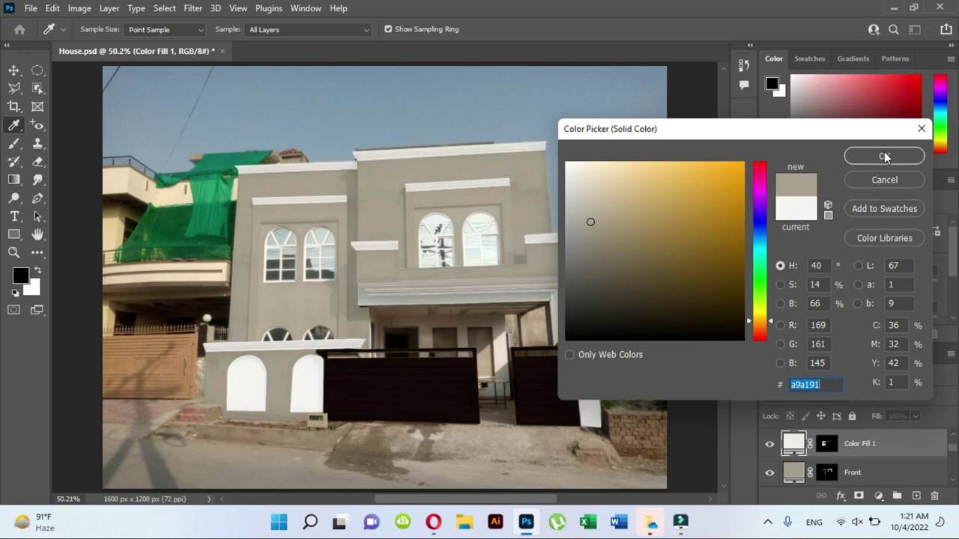
click(574, 285)
click(884, 156)
Darken the greys of the Front and Front Shade fills.
key(v)
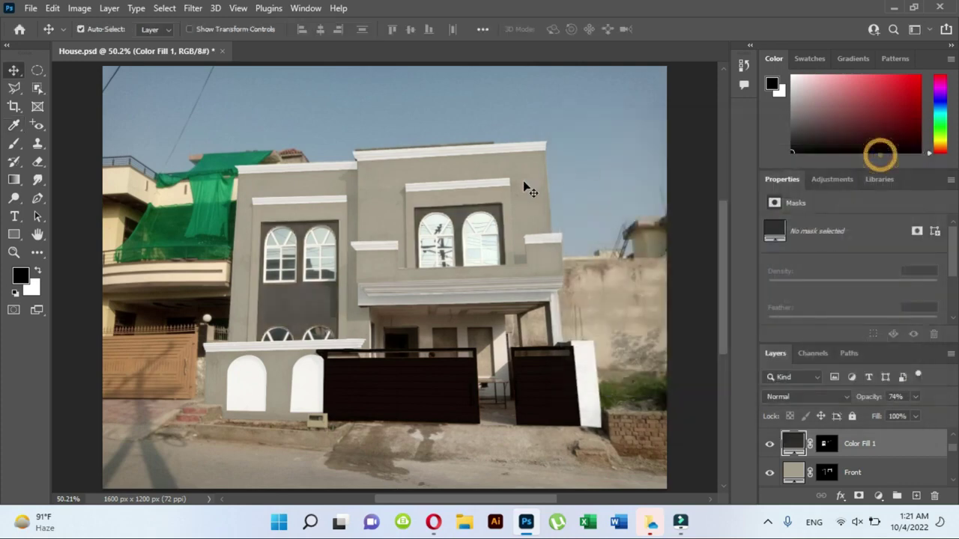
click(491, 197)
double_click(792, 472)
click(584, 278)
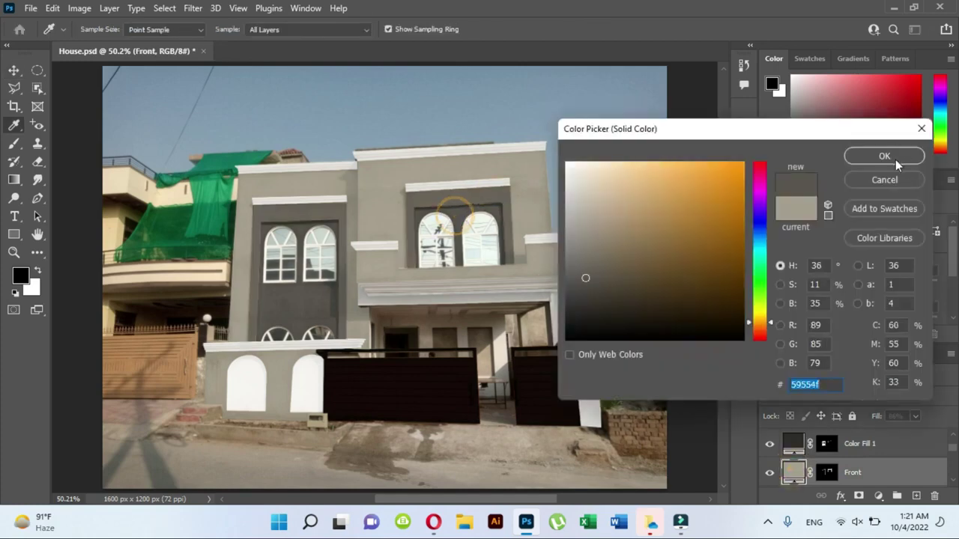
click(884, 155)
double_click(794, 441)
click(589, 265)
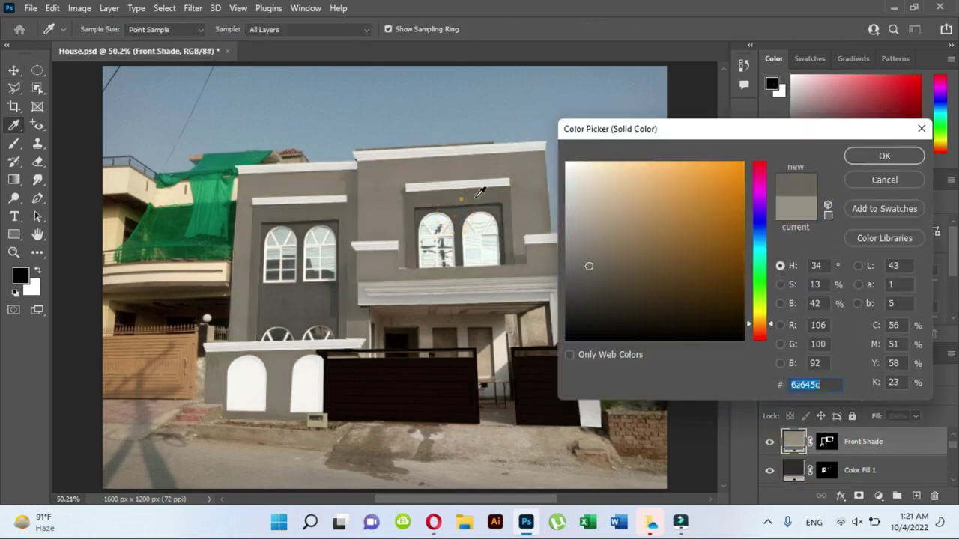
click(884, 155)
Give the Front Shade a much darker reddish-brown tone.
click(480, 163)
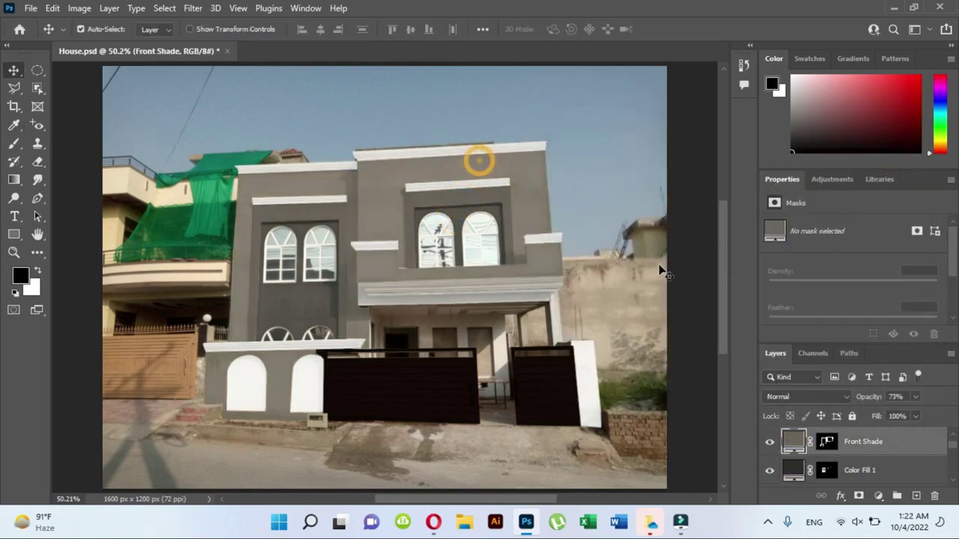
double_click(794, 442)
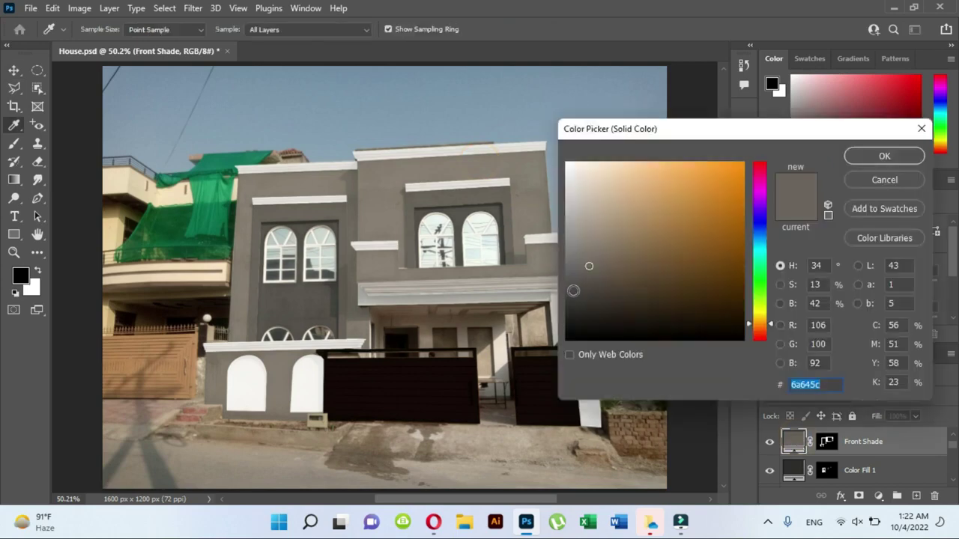
click(568, 293)
click(569, 294)
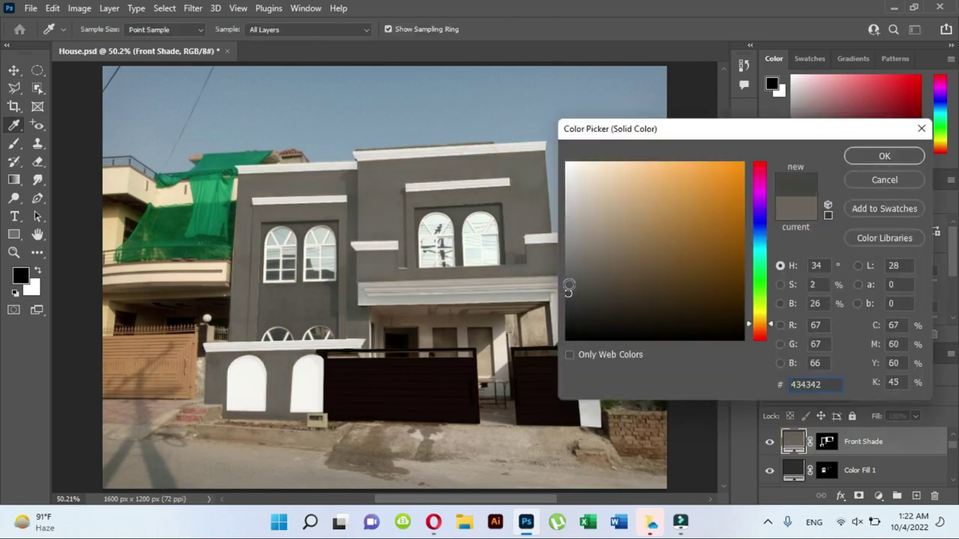
click(773, 337)
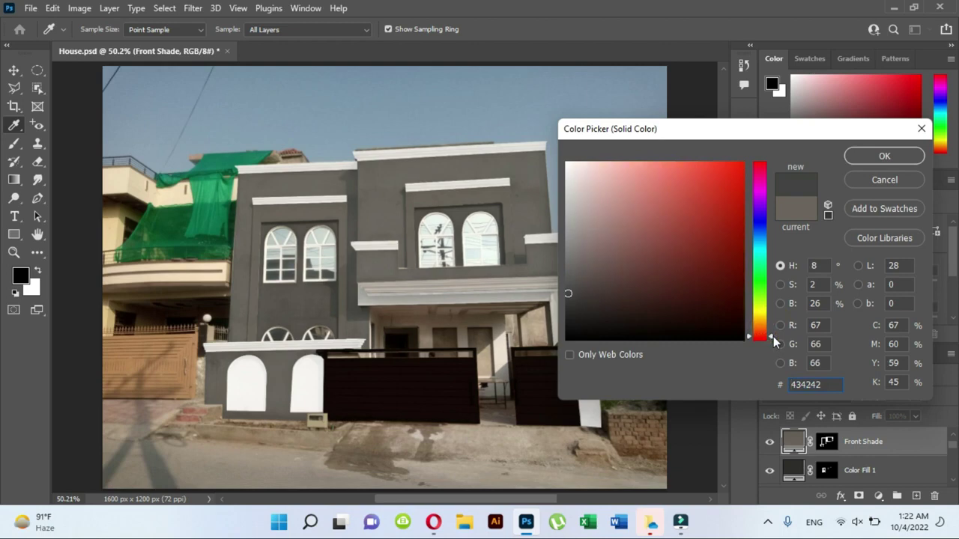
mouse_move(590, 295)
mouse_down()
mouse_move(608, 300)
mouse_move(597, 301)
mouse_up()
key(Return)
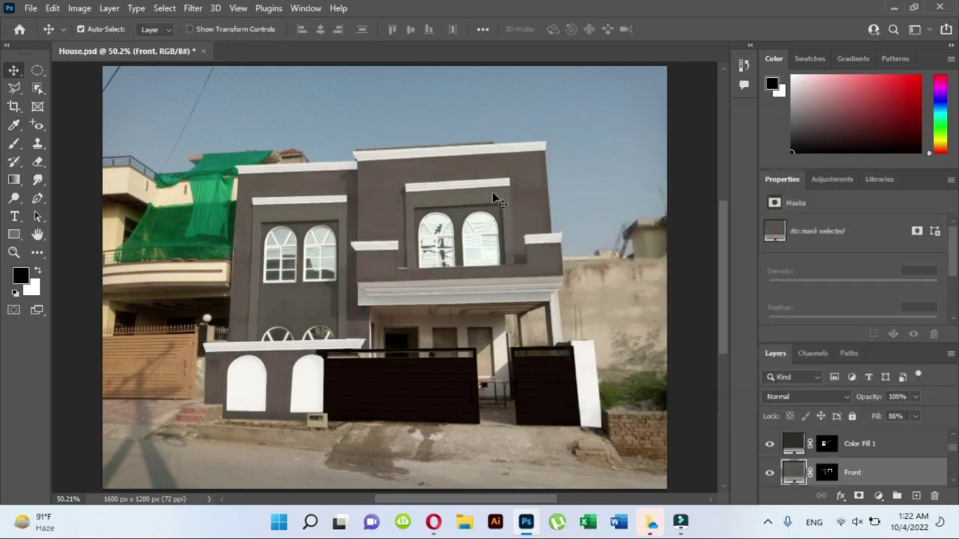
Set the Front fill to a brownish colour.
double_click(794, 472)
click(884, 155)
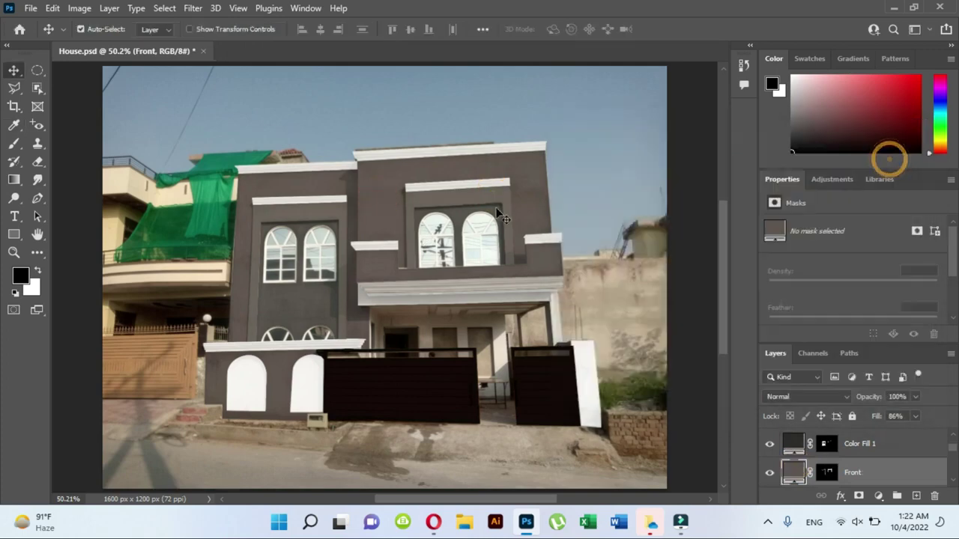
double_click(794, 472)
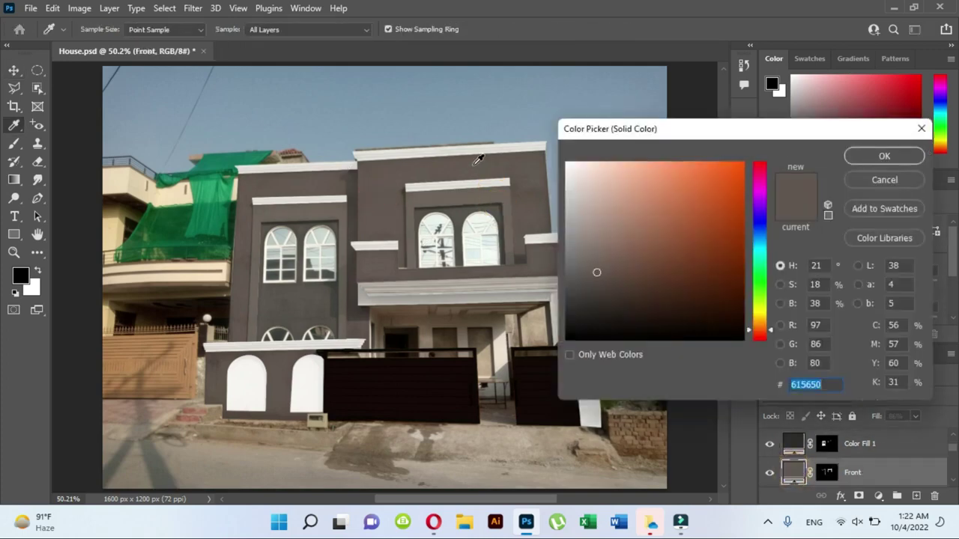
click(869, 156)
key(v)
Set Color Fill 1 to grey 5a5555.
click(839, 442)
double_click(794, 444)
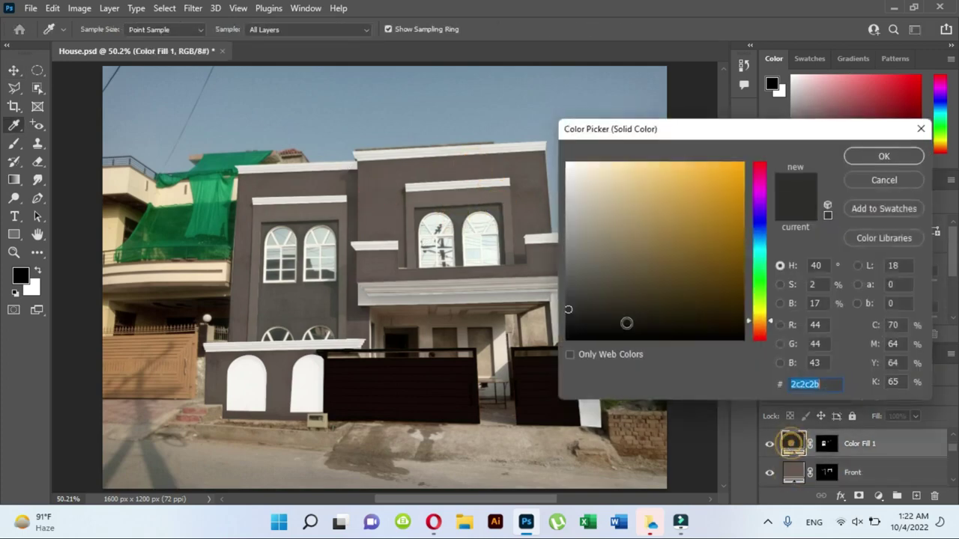
text(5a5555)
click(856, 156)
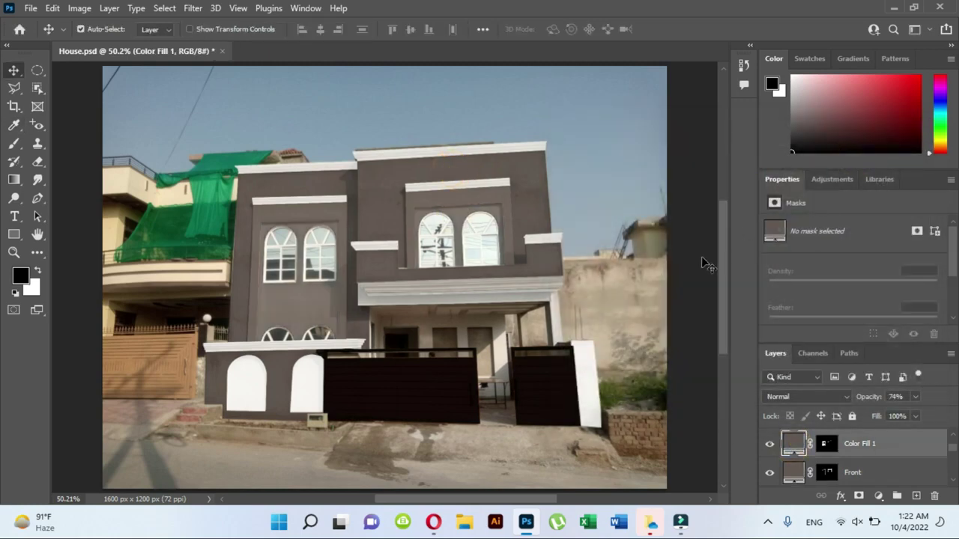
Lower the white arches' Color Fill 4 layer opacity to 52%.
click(317, 389)
click(915, 397)
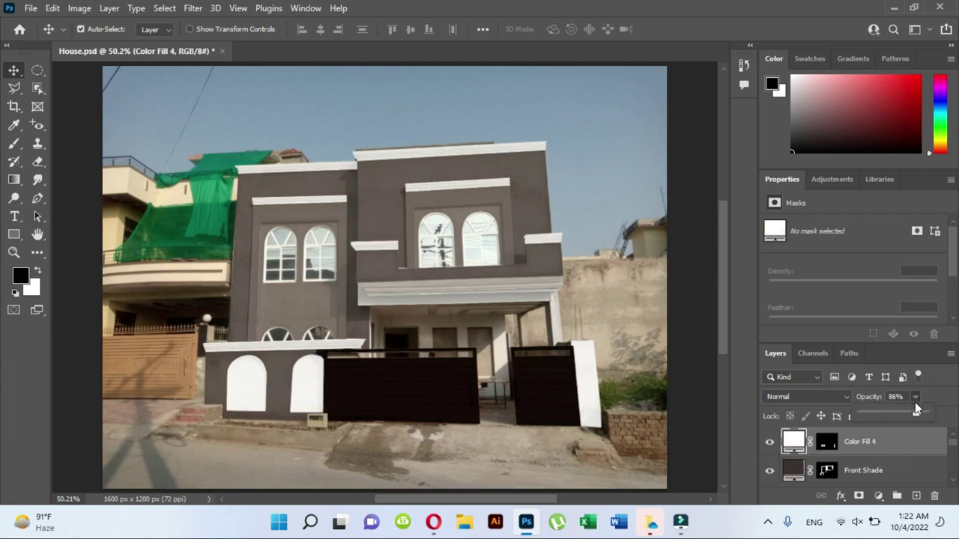
drag(910, 417, 895, 414)
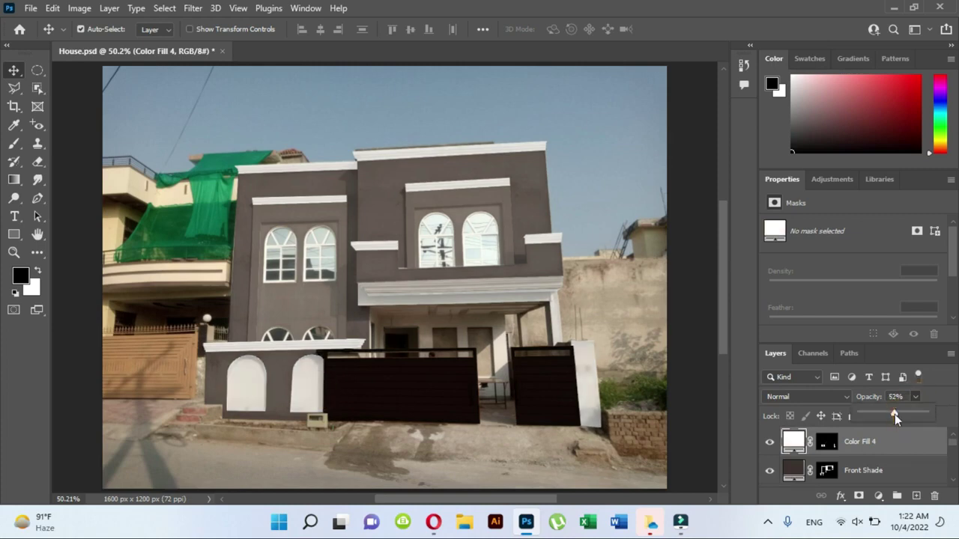
click(695, 297)
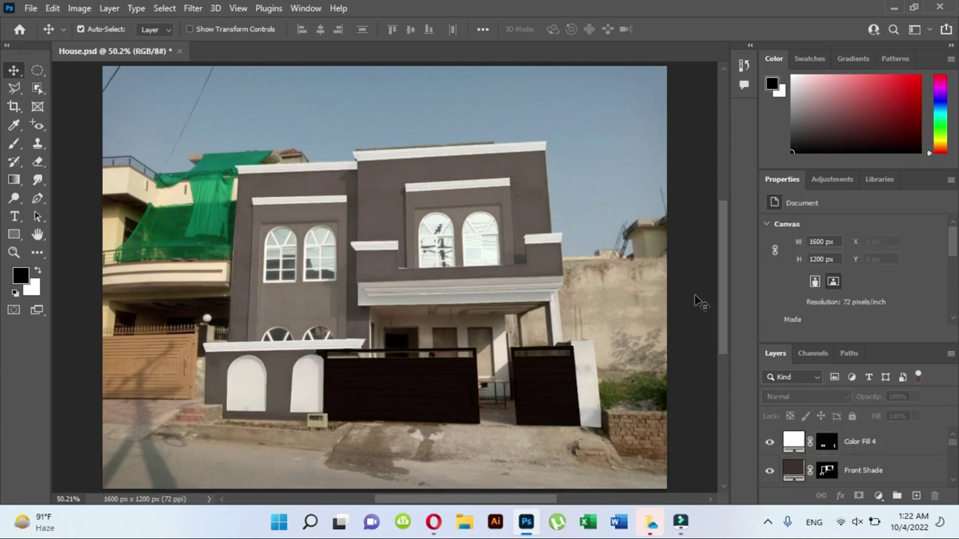
Save a renamed JPEG copy to the Plaza folder, accepting default JPEG quality options.
key(ctrl+alt+s)
double_click(249, 176)
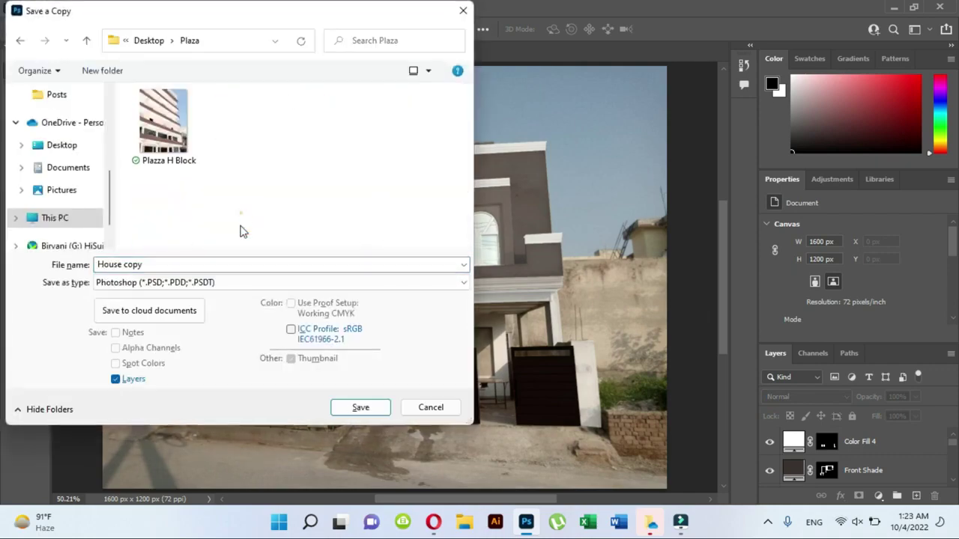
double_click(241, 264)
text(r)
click(246, 283)
click(276, 397)
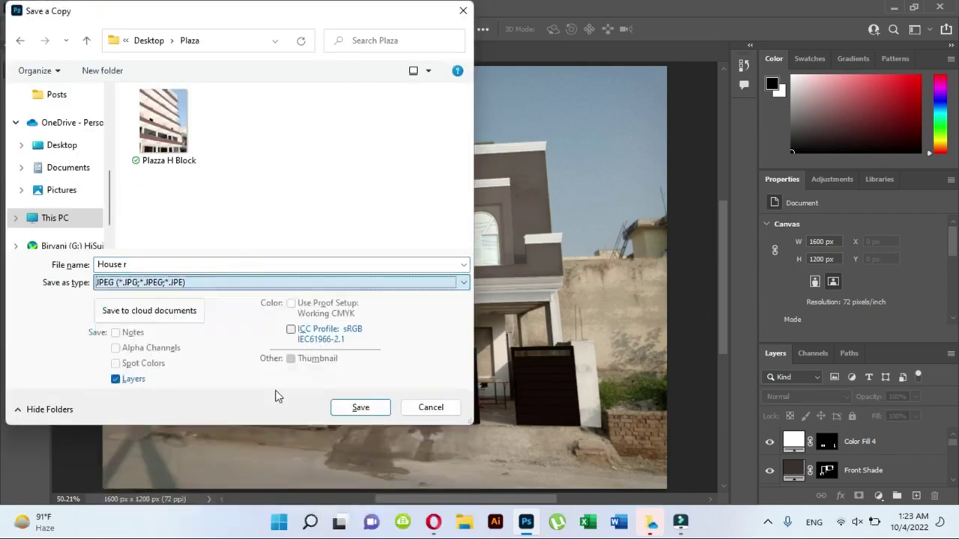
click(362, 412)
click(557, 107)
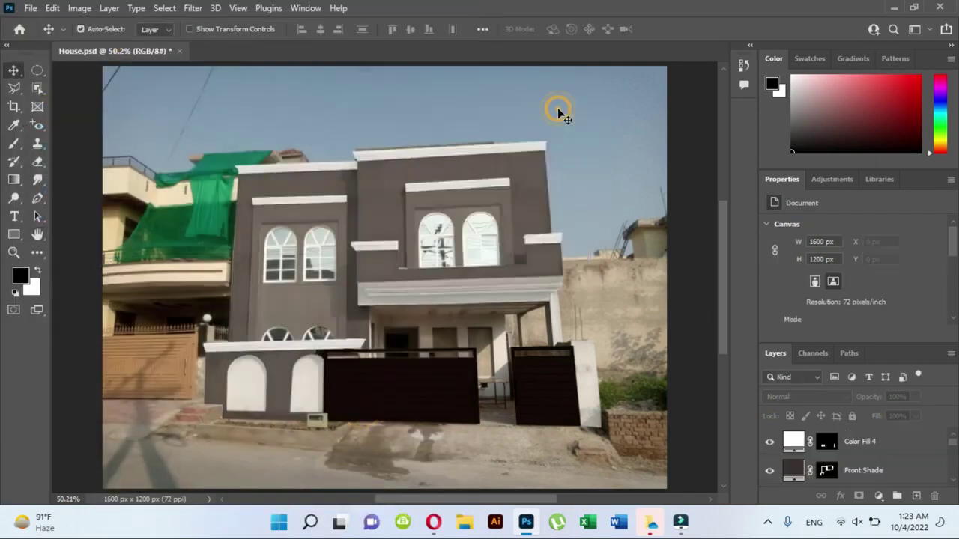